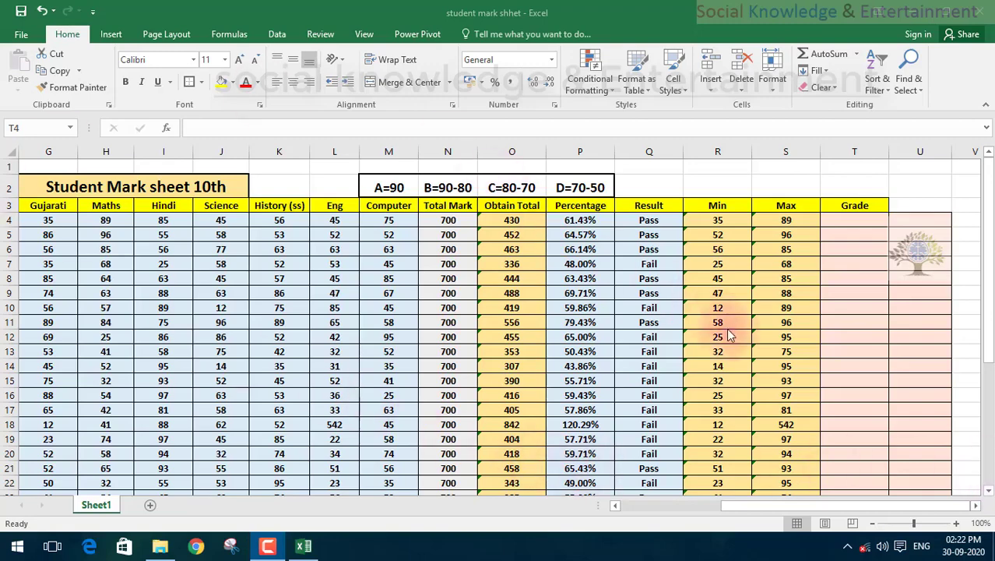
- Review the percentage formula and the grade thresholds: A 90, B 90-80, C 80-70, D 70-50
{"action": "mouse_move", "coordinate": [767, 507]}
{"action": "left_mouse_down"}
{"action": "mouse_move", "coordinate": [635, 510]}
{"action": "mouse_move", "coordinate": [711, 509]}
{"action": "mouse_move", "coordinate": [797, 525]}
{"action": "mouse_move", "coordinate": [674, 498]}
{"action": "mouse_move", "coordinate": [684, 493]}
{"action": "mouse_move", "coordinate": [797, 524]}
{"action": "left_mouse_up"}
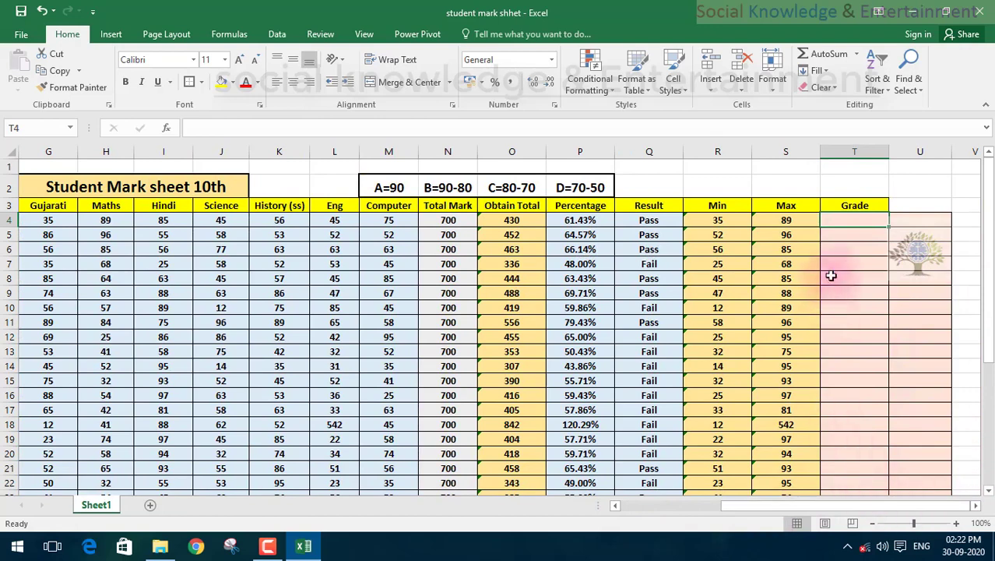
{"action": "left_click_drag", "start_coordinate": [579, 220], "coordinate": [571, 475]}
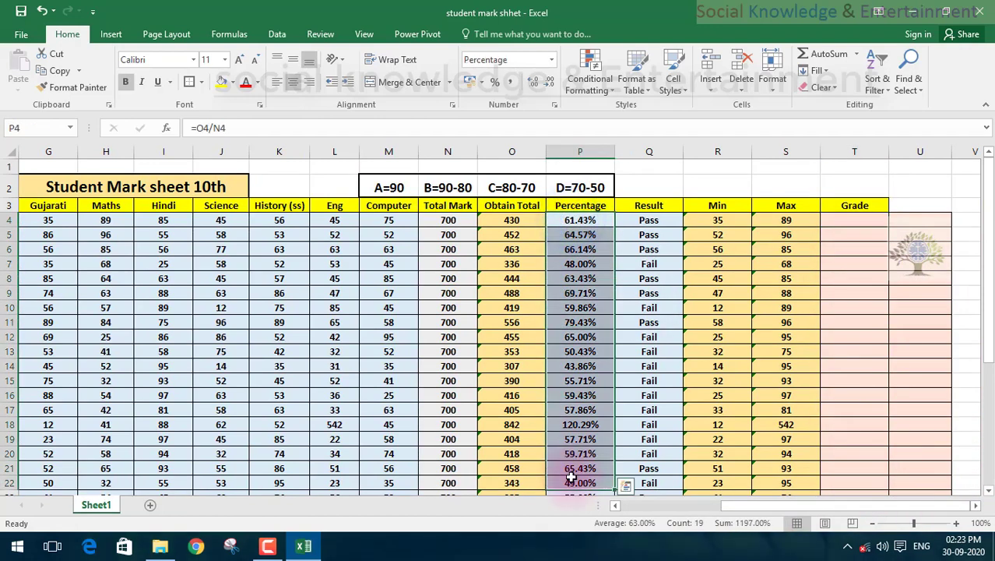
{"action": "left_click", "coordinate": [900, 195]}
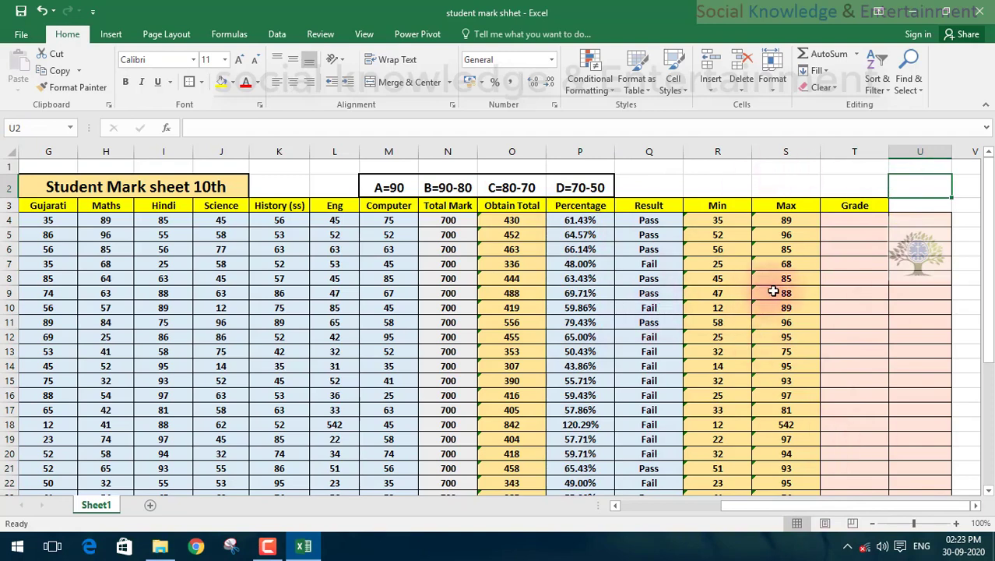
{"action": "left_click", "coordinate": [578, 222]}
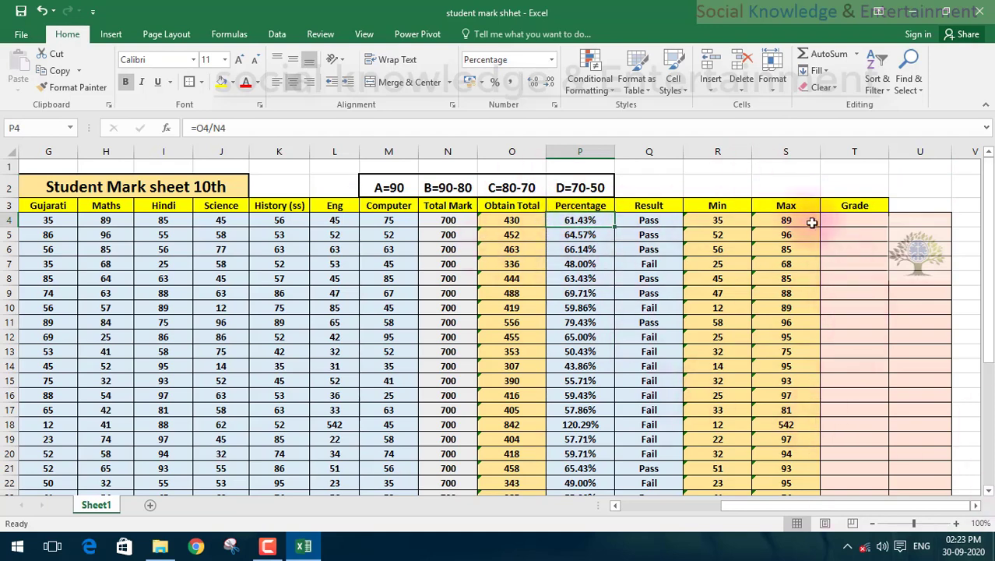
{"action": "left_click", "coordinate": [852, 220]}
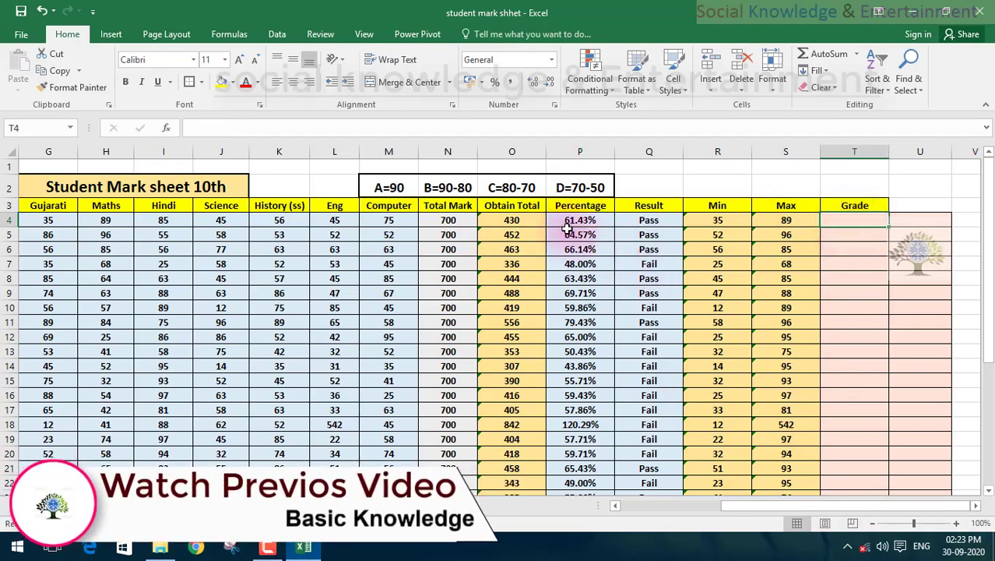
{"action": "left_click", "coordinate": [838, 221]}
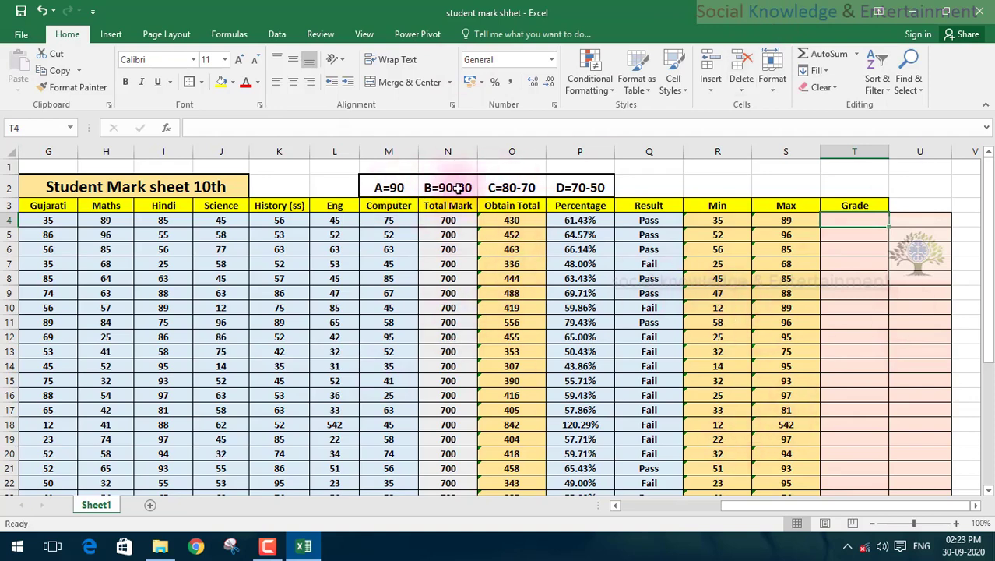
{"action": "left_click", "coordinate": [385, 190]}
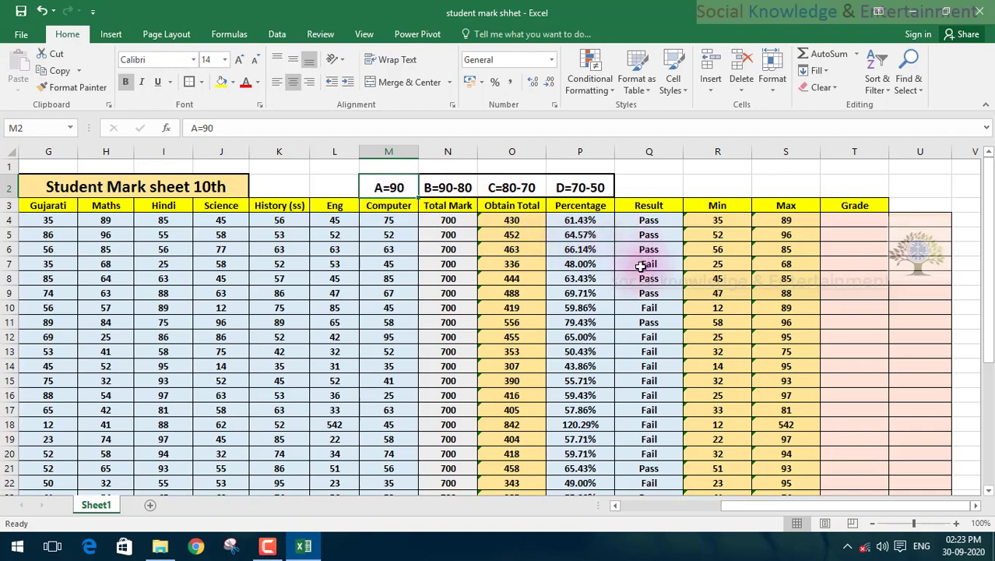
{"action": "left_click", "coordinate": [451, 184]}
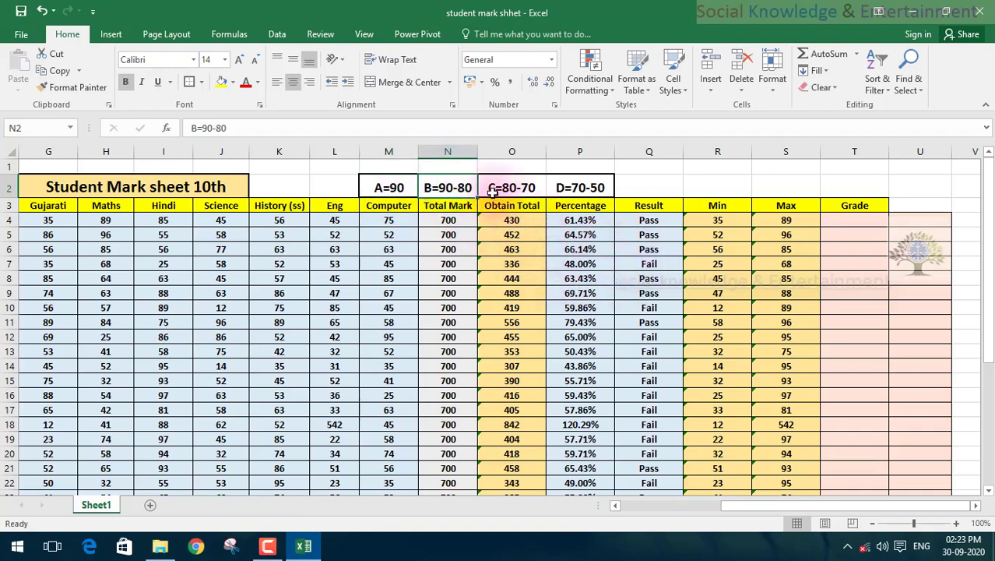
{"action": "left_click", "coordinate": [499, 187]}
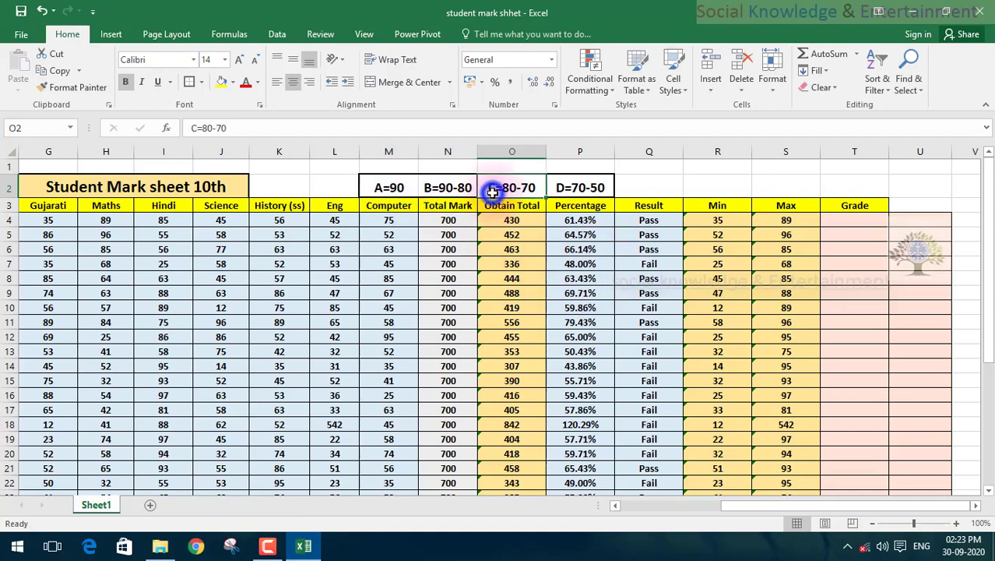
{"action": "left_click", "coordinate": [578, 187]}
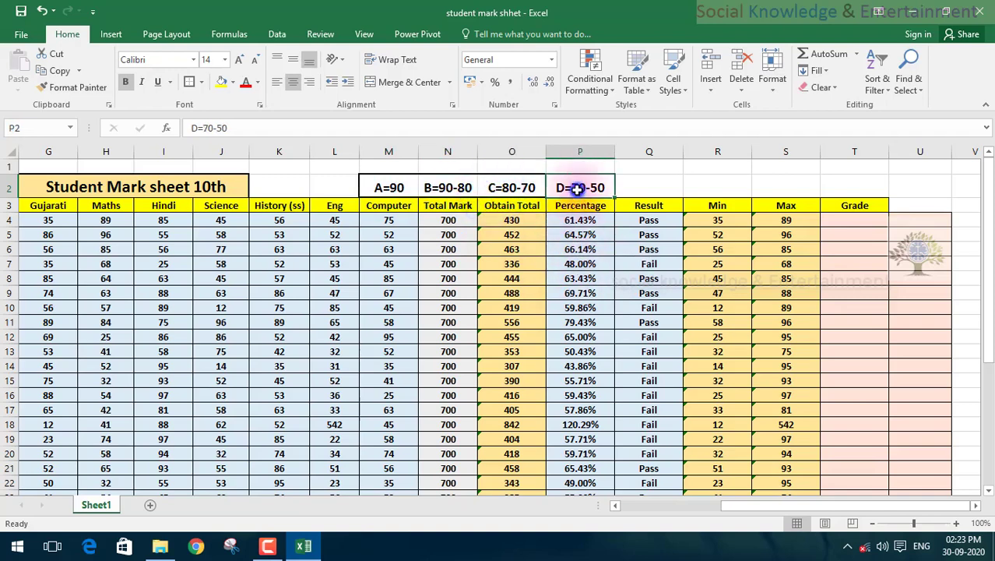
{"action": "left_click", "coordinate": [828, 222]}
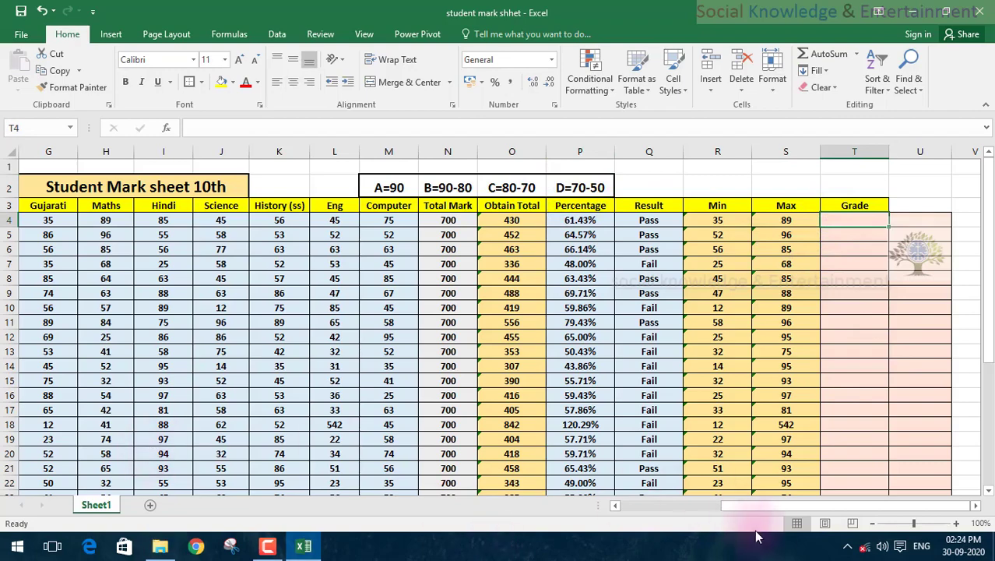
- Look over the totals, percentages, Pass/Fail result, Min and Max mark columns
{"action": "left_click_drag", "start_coordinate": [755, 506], "coordinate": [666, 506]}
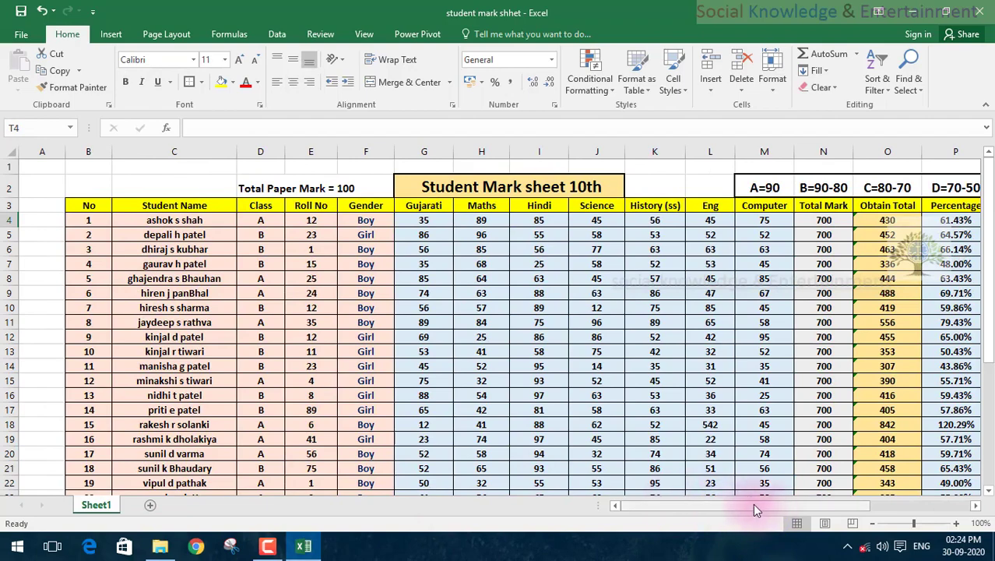
{"action": "left_click_drag", "start_coordinate": [754, 507], "coordinate": [871, 504]}
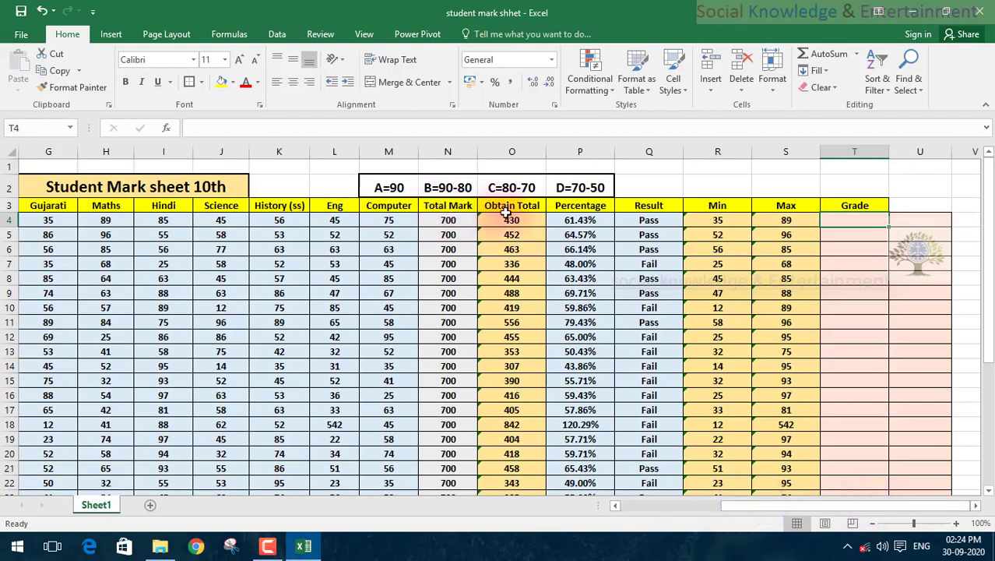
{"action": "left_click_drag", "start_coordinate": [508, 220], "coordinate": [512, 483]}
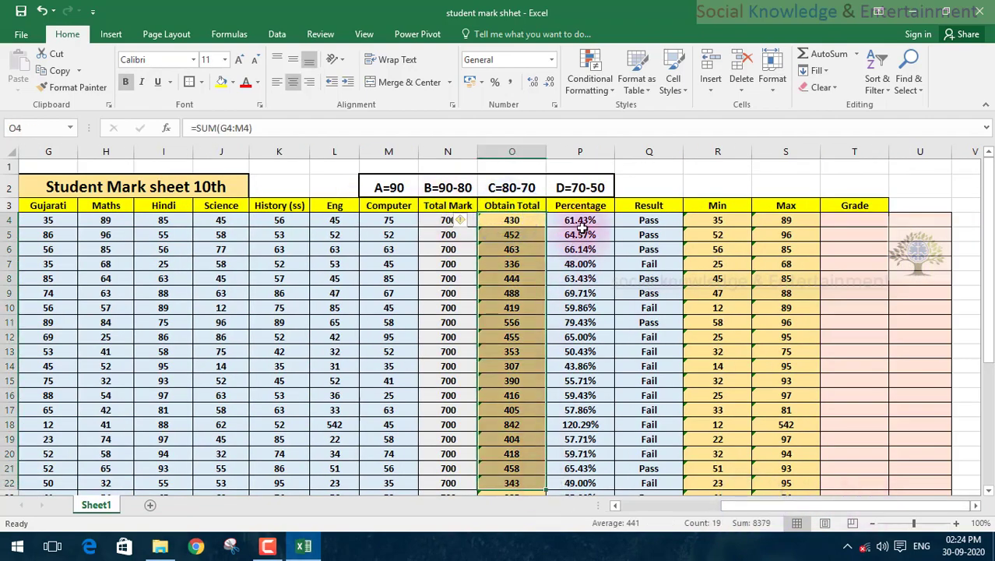
{"action": "left_click_drag", "start_coordinate": [582, 220], "coordinate": [581, 454]}
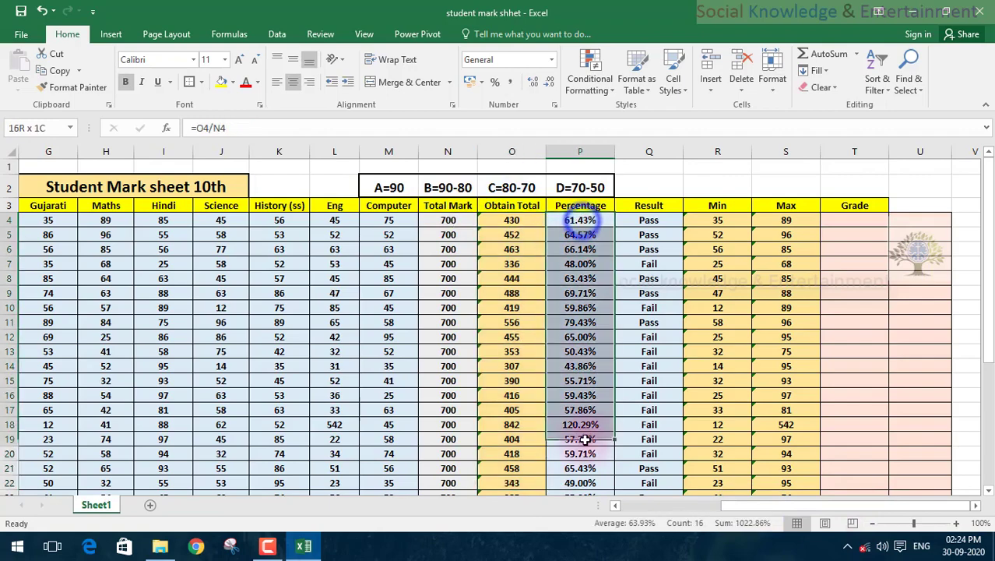
{"action": "left_click", "coordinate": [641, 220]}
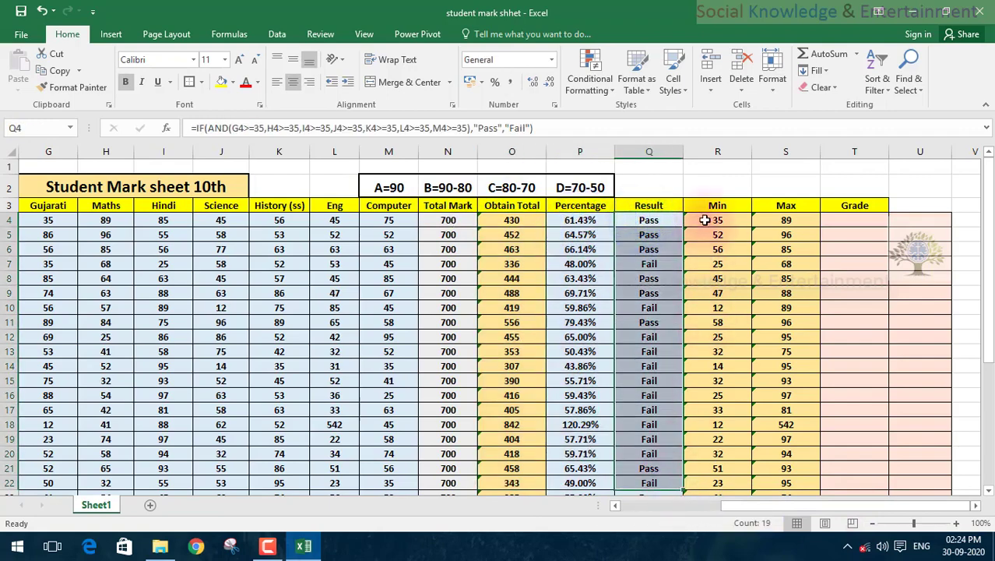
{"action": "left_click_drag", "start_coordinate": [703, 221], "coordinate": [716, 506]}
{"action": "left_click_drag", "start_coordinate": [786, 196], "coordinate": [773, 415]}
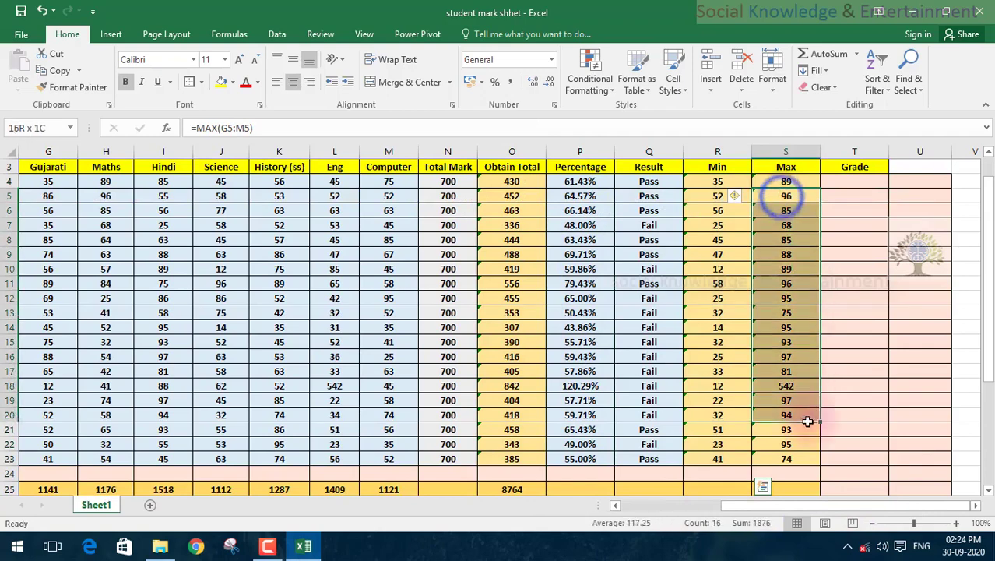
{"action": "scroll", "coordinate": [773, 416], "scroll_direction": "up", "scroll_amount": 1}
{"action": "left_click", "coordinate": [845, 279]}
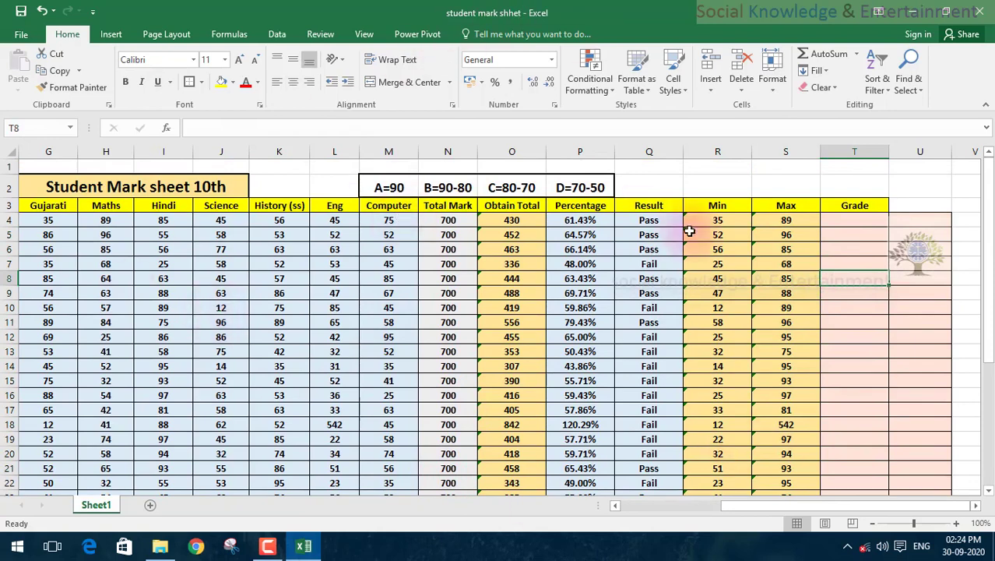
- Inspect the first student's total, percentage and Pass/Fail formulas beside the Grade cell
{"action": "left_click", "coordinate": [840, 222]}
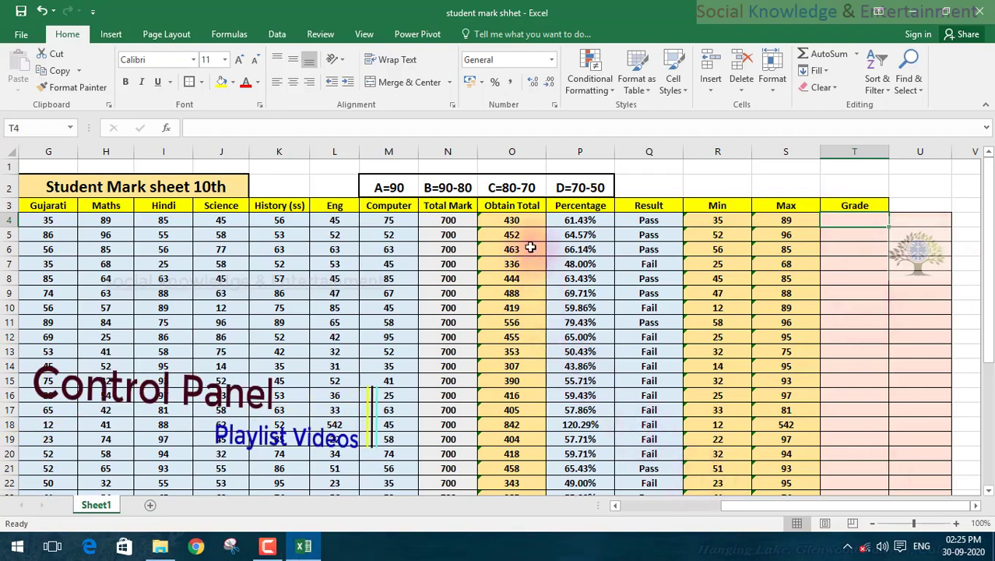
{"action": "left_click", "coordinate": [512, 220]}
{"action": "left_click", "coordinate": [567, 220]}
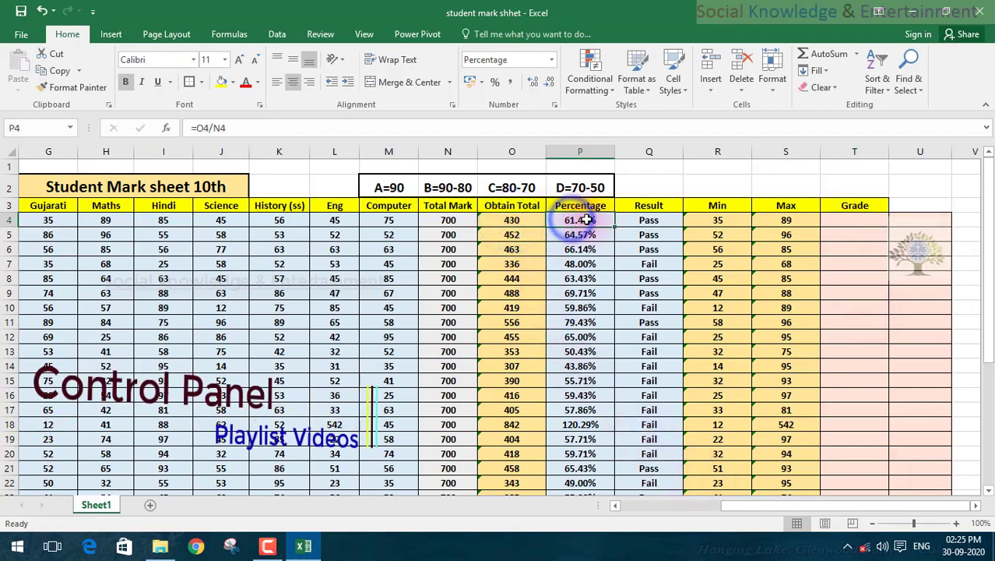
{"action": "left_click", "coordinate": [658, 222]}
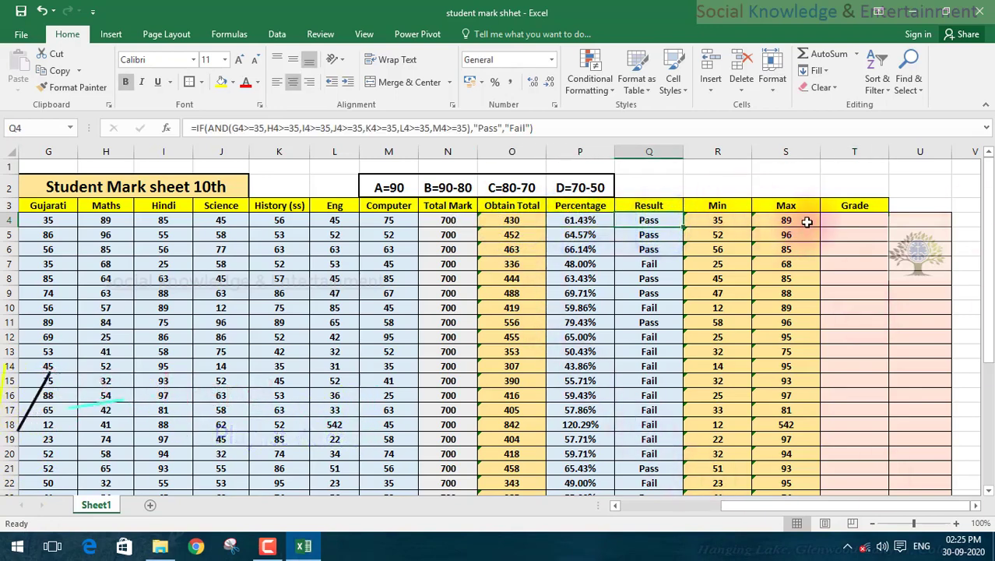
{"action": "left_click", "coordinate": [588, 222]}
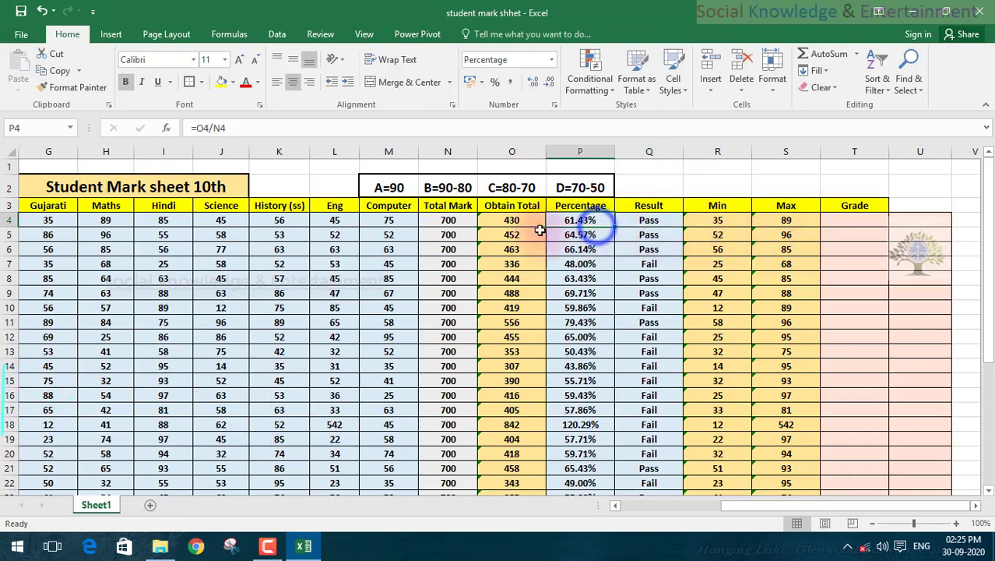
{"action": "left_click", "coordinate": [831, 219]}
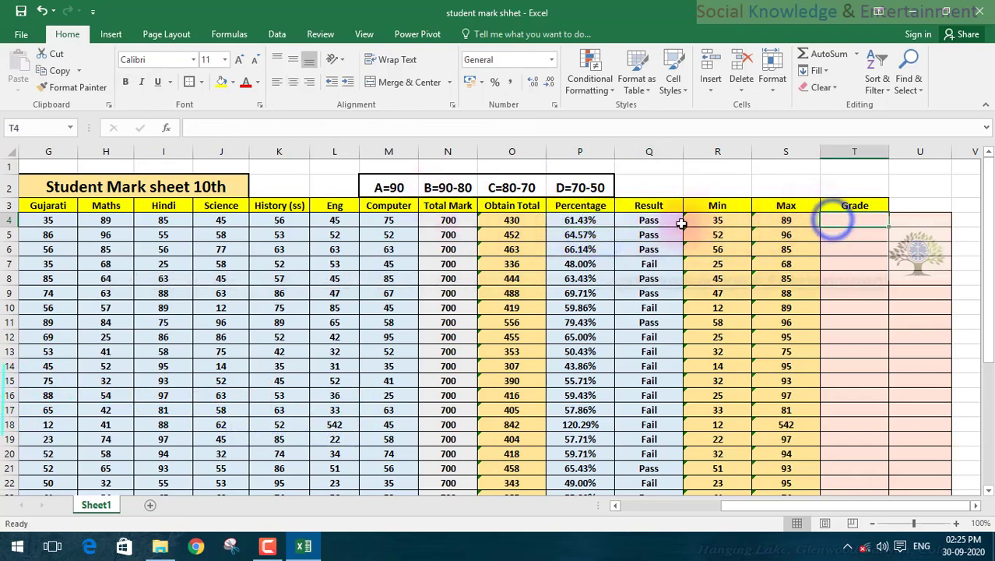
{"action": "left_click", "coordinate": [597, 221]}
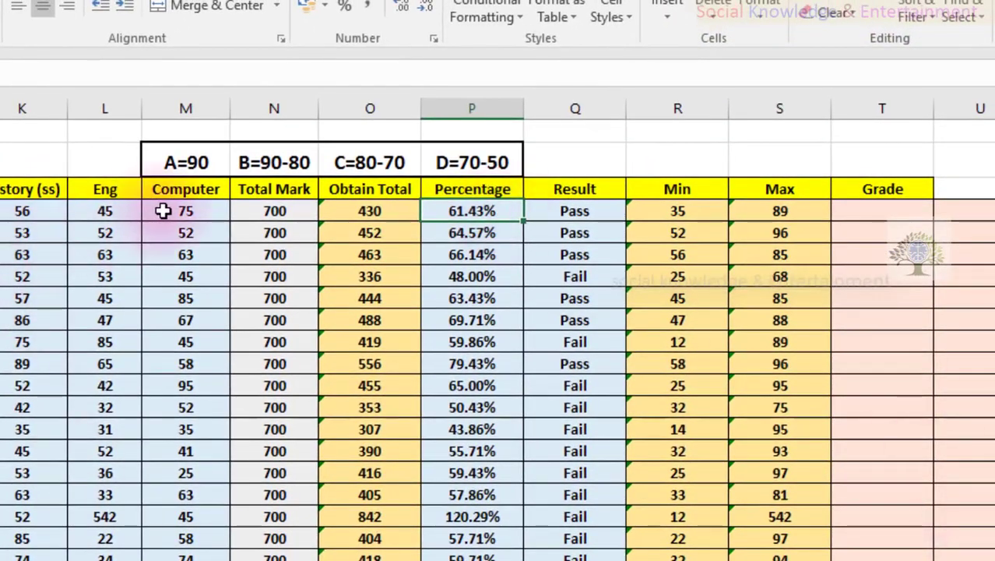
- Clear the first student's old marks and enter Gujarati 45 and Maths 89
{"action": "left_click_drag", "start_coordinate": [176, 210], "coordinate": [17, 226]}
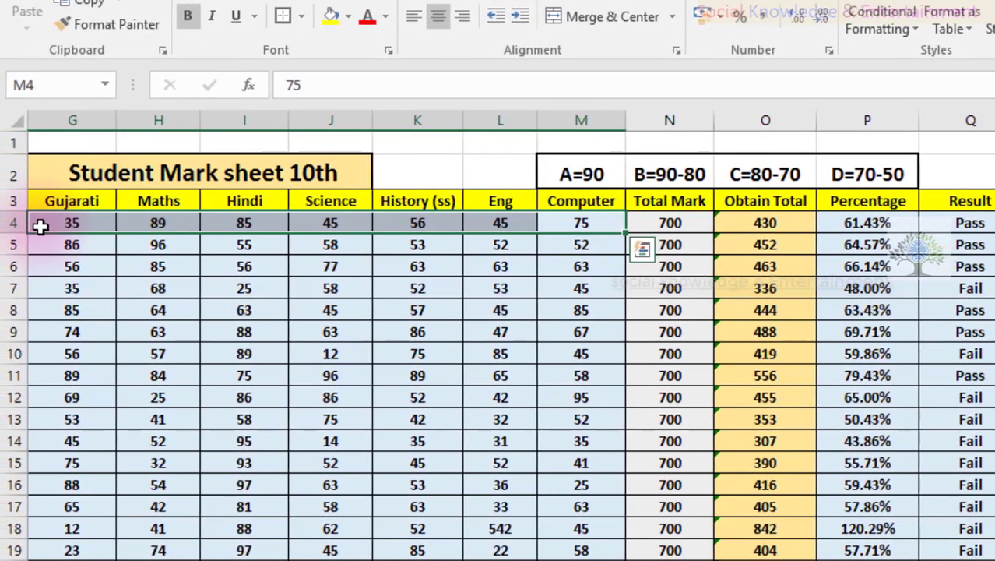
{"action": "key", "text": "Delete"}
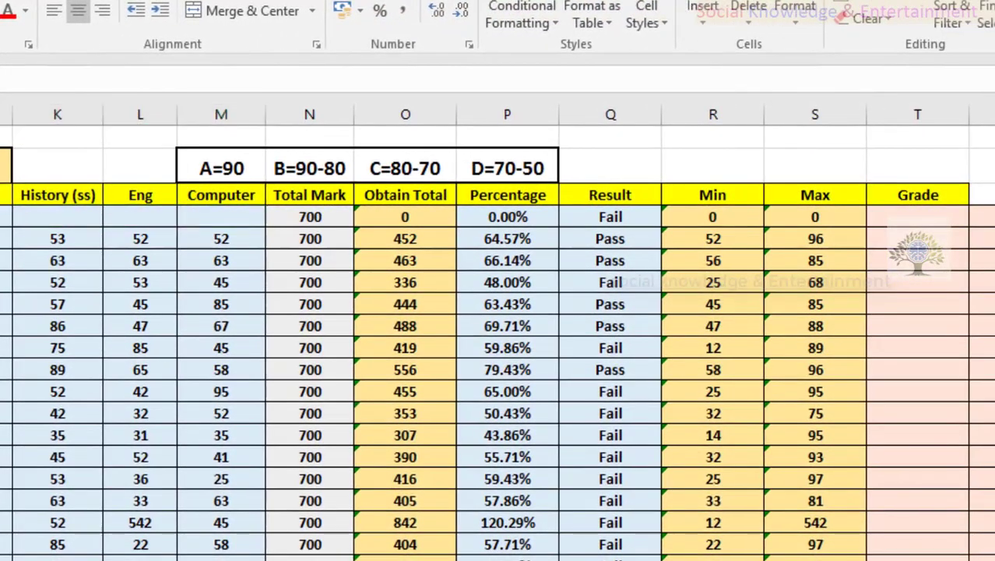
{"action": "left_click", "coordinate": [57, 220]}
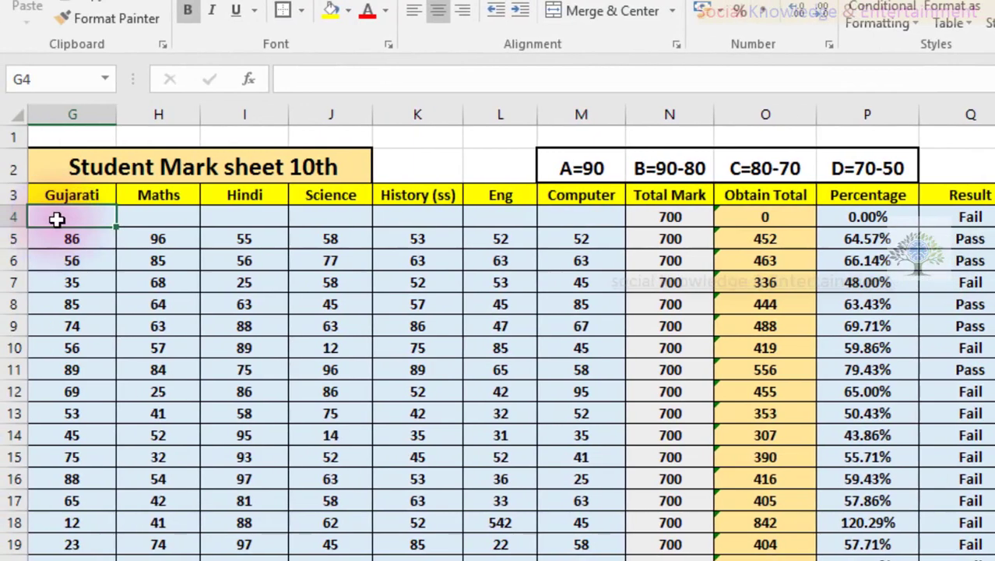
{"action": "type", "text": "45"}
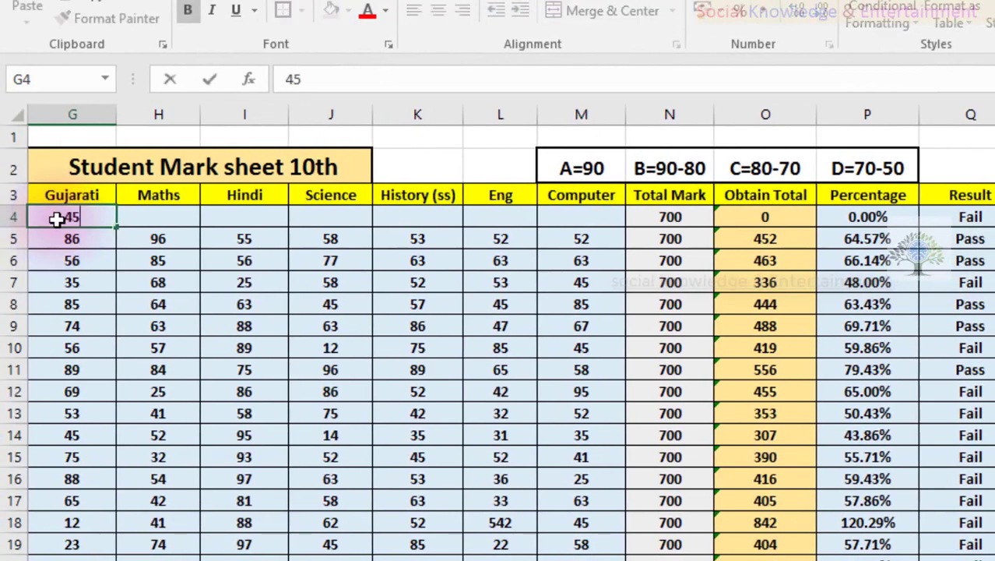
{"action": "key", "text": "Tab"}
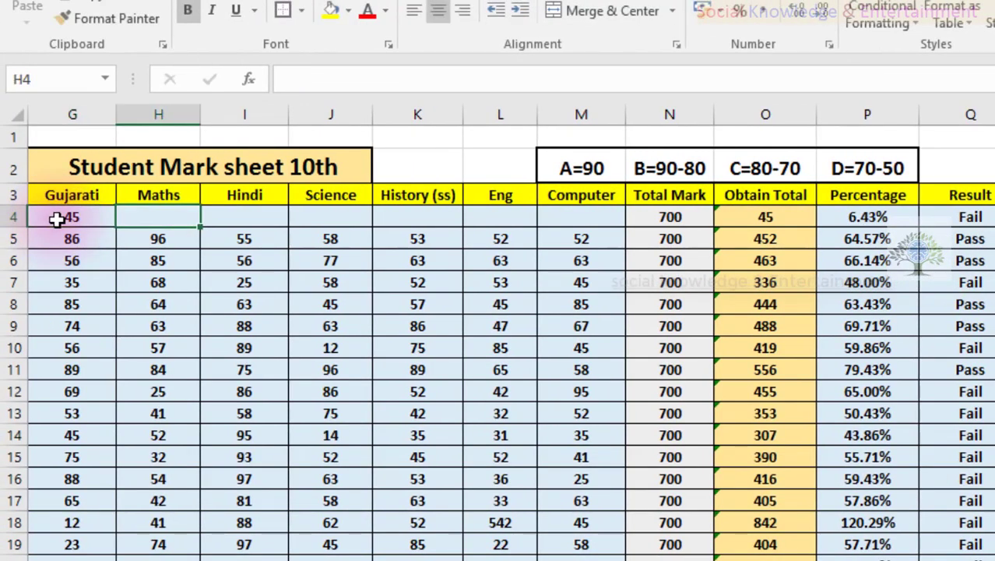
{"action": "type", "text": "89"}
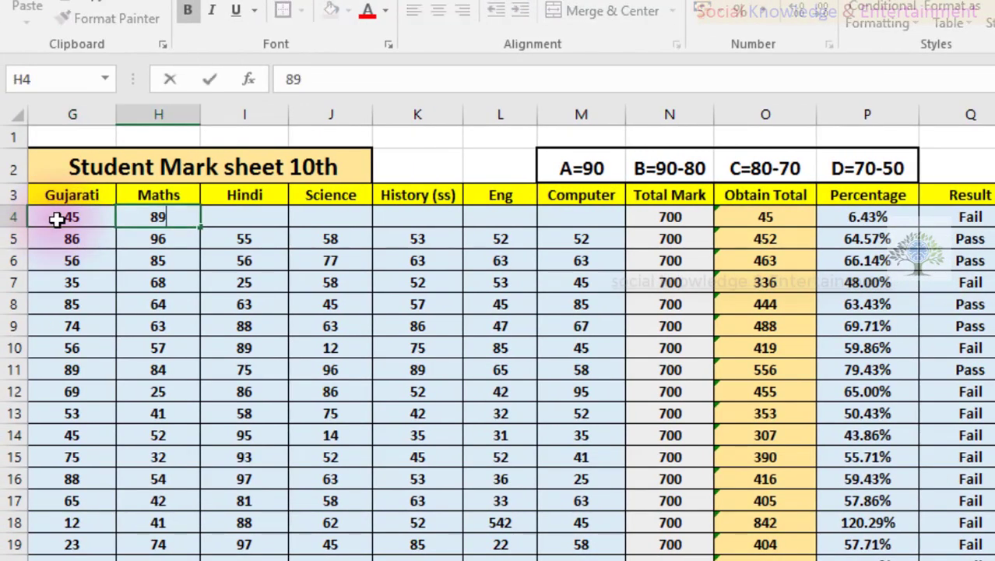
{"action": "type", "text": "5"}
{"action": "key", "text": "BackSpace"}
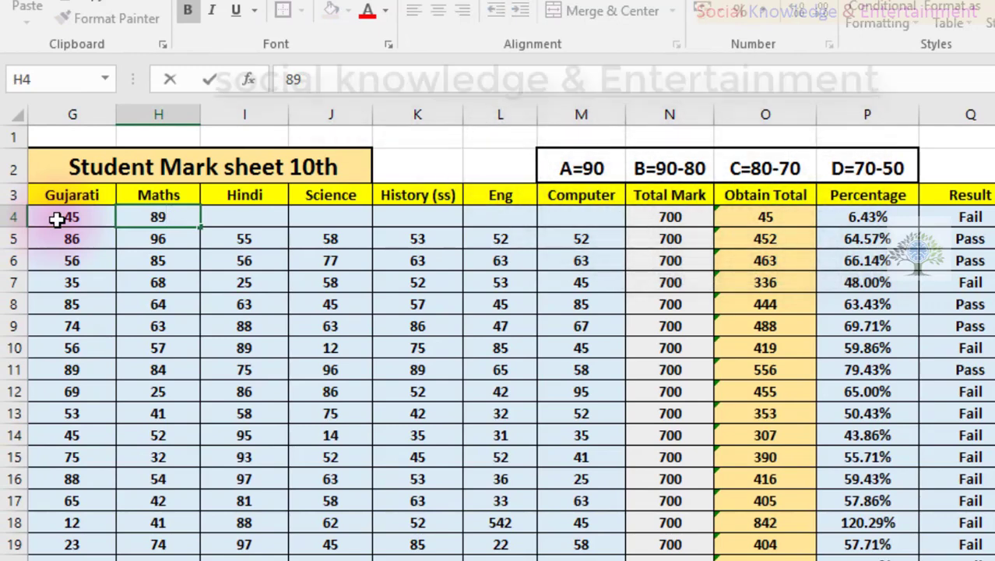
{"action": "key", "text": "Tab"}
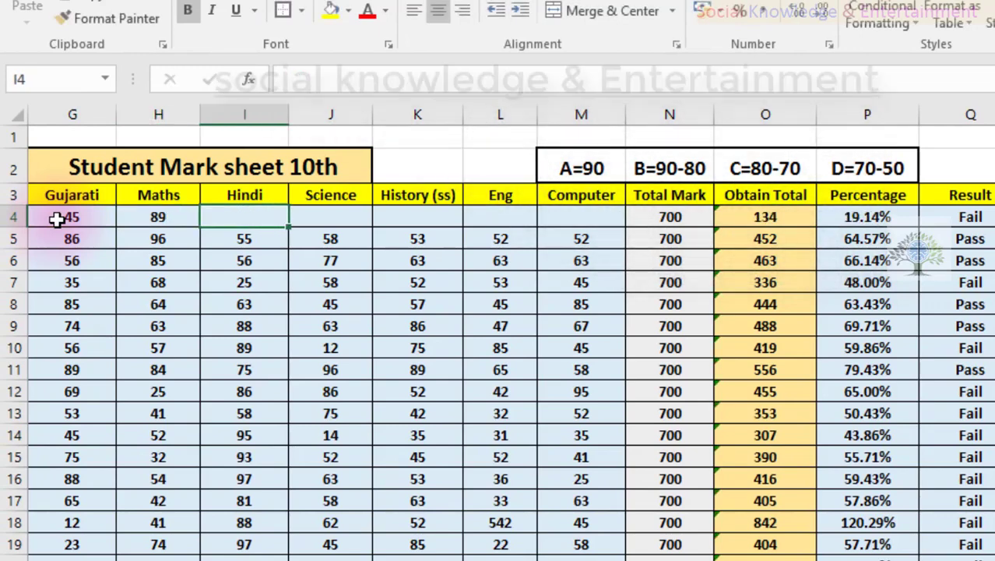
- Enter Hindi 21, Science 74, History 86, Eng 77 and Computer 63 for the first student
{"action": "type", "text": "21"}
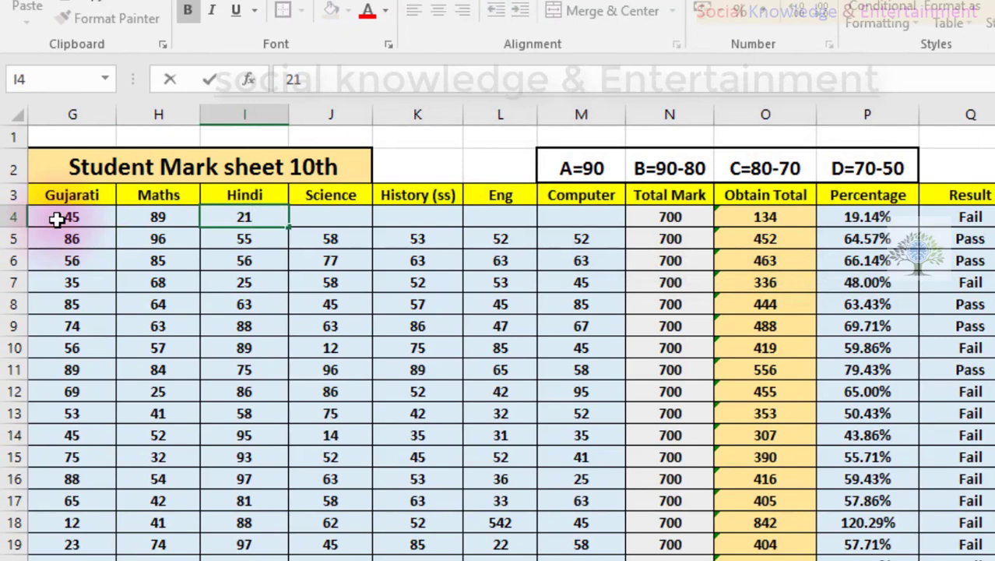
{"action": "key", "text": "Tab"}
{"action": "type", "text": "4"}
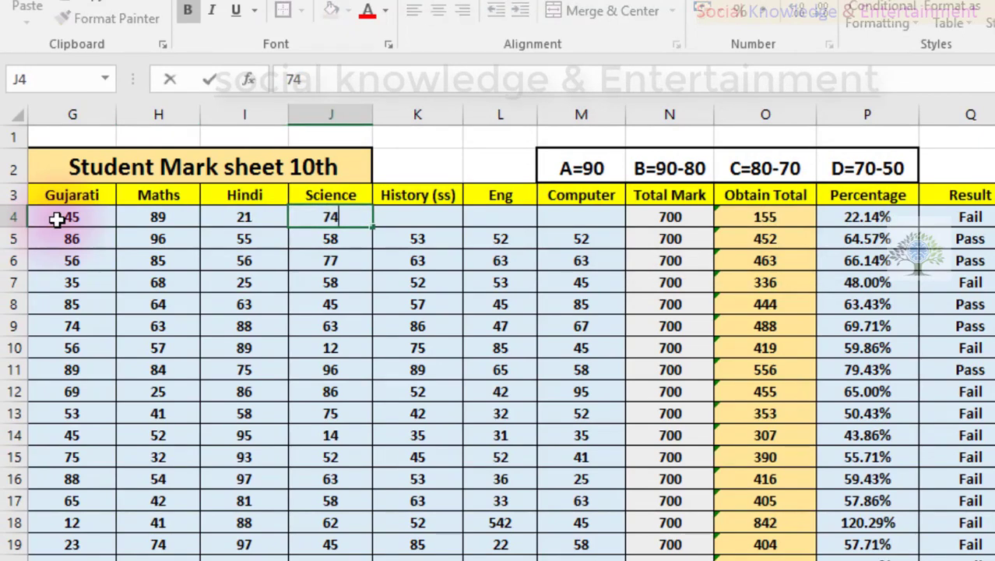
{"action": "key", "text": "Tab"}
{"action": "type", "text": "86"}
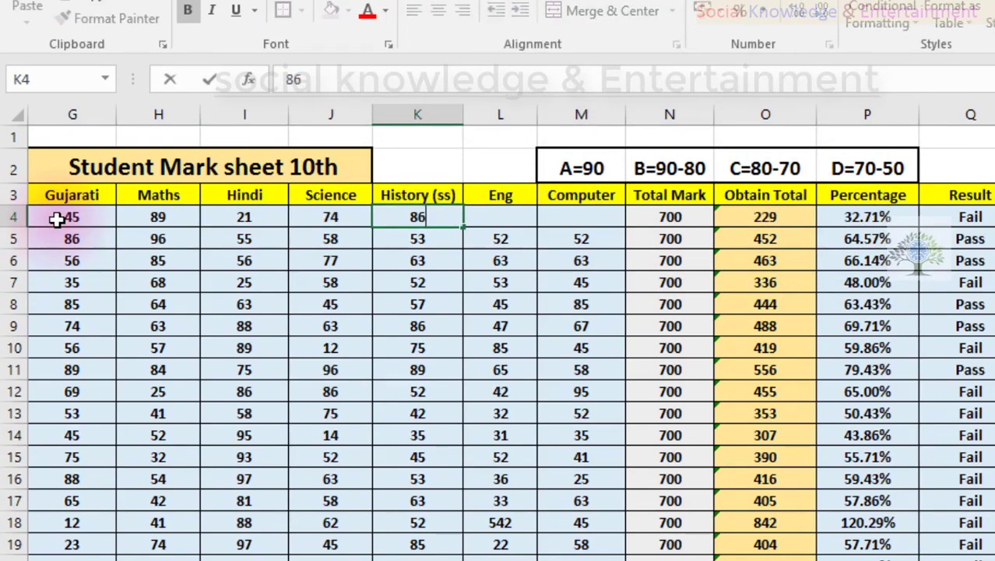
{"action": "key", "text": "Tab"}
{"action": "type", "text": "77"}
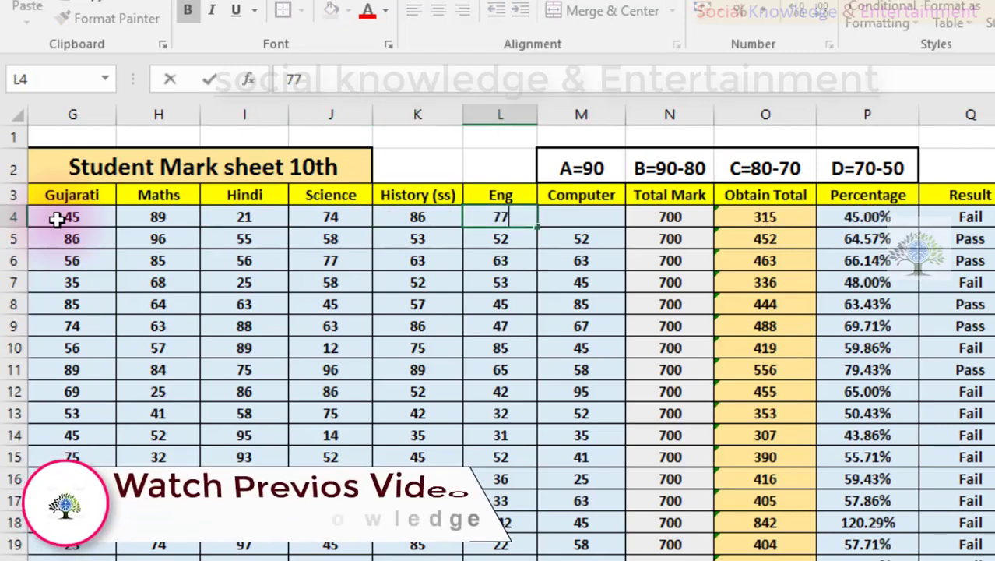
{"action": "key", "text": "Tab"}
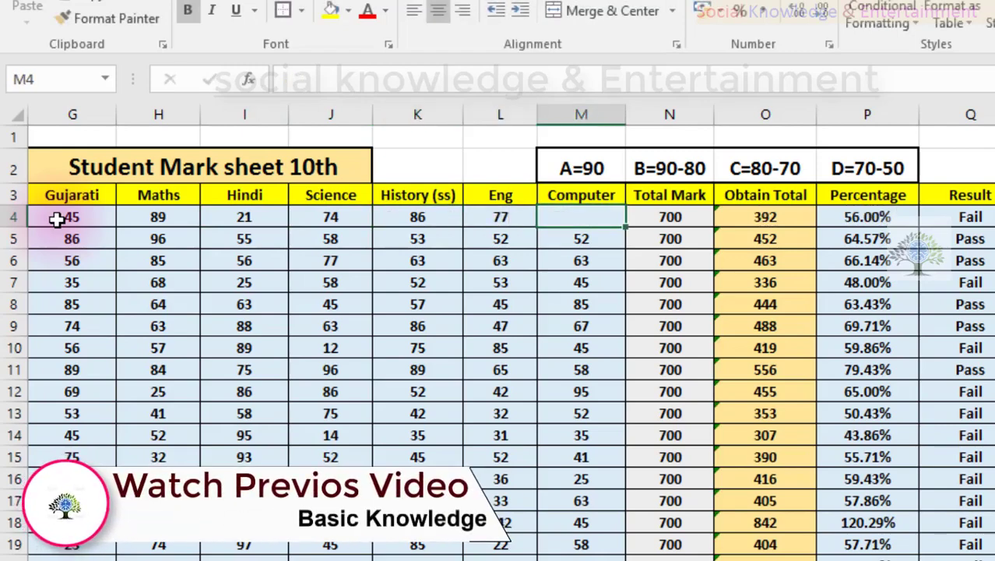
{"action": "type", "text": "63"}
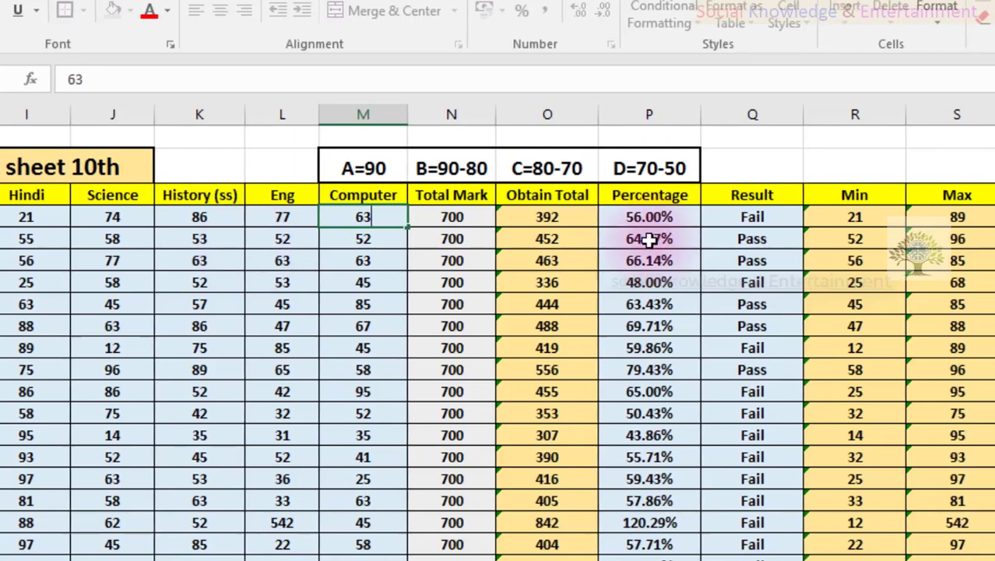
{"action": "left_click", "coordinate": [725, 218]}
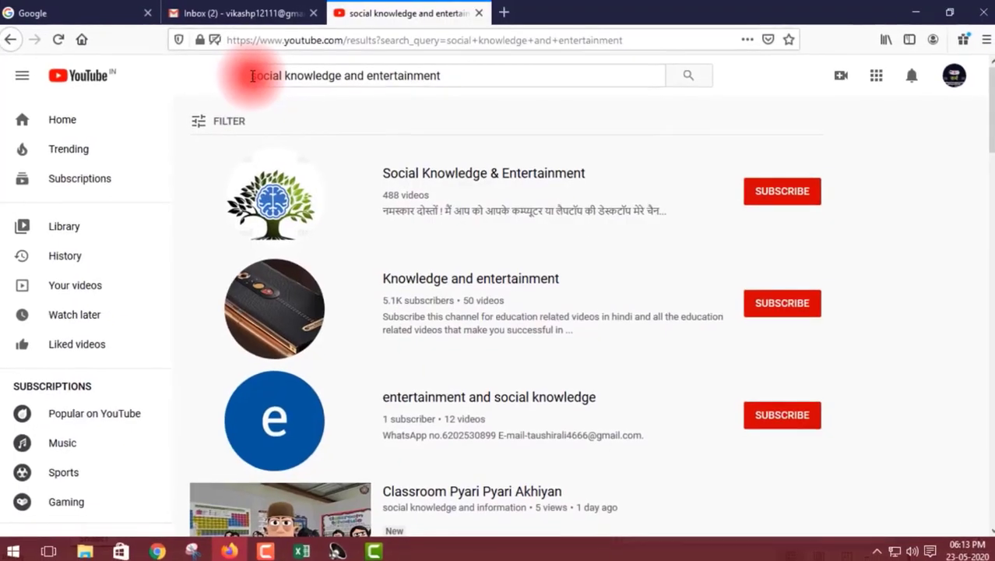
- Open the Social Knowledge & Entertainment channel from the YouTube search results
{"action": "left_click_drag", "start_coordinate": [257, 77], "coordinate": [317, 77]}
{"action": "left_click", "coordinate": [396, 77]}
{"action": "triple_click", "coordinate": [453, 77]}
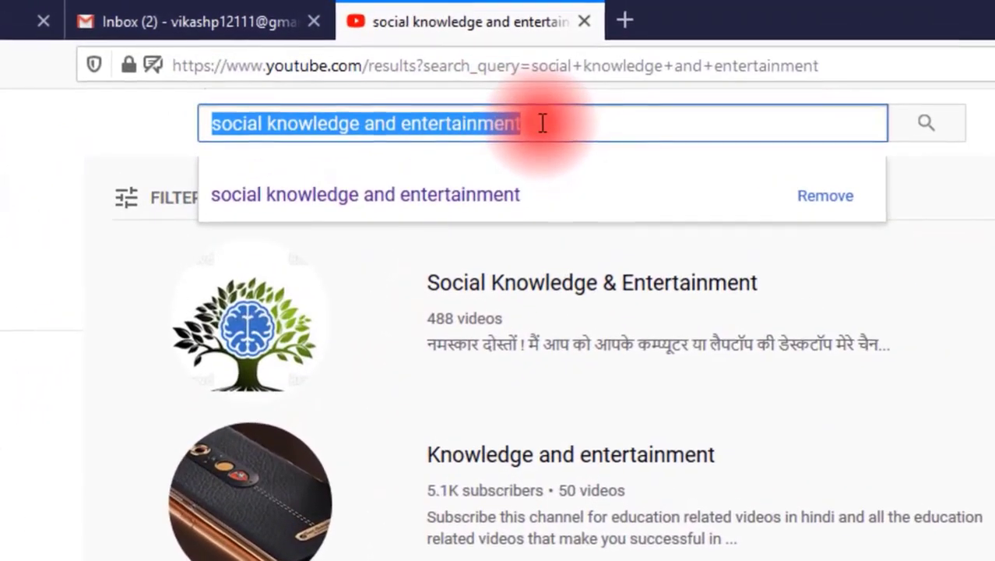
{"action": "left_click", "coordinate": [452, 77]}
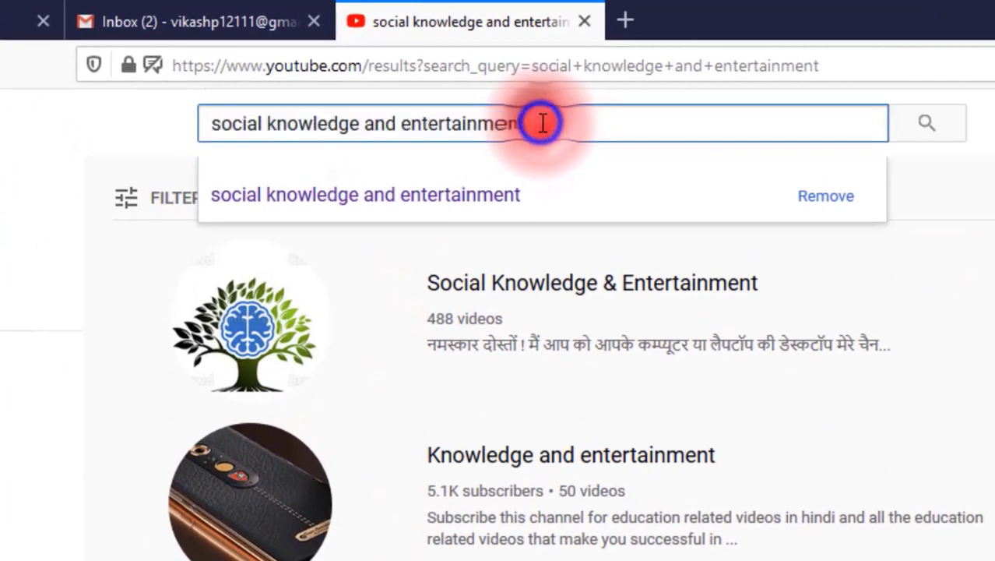
{"action": "left_click_drag", "start_coordinate": [542, 123], "coordinate": [195, 123]}
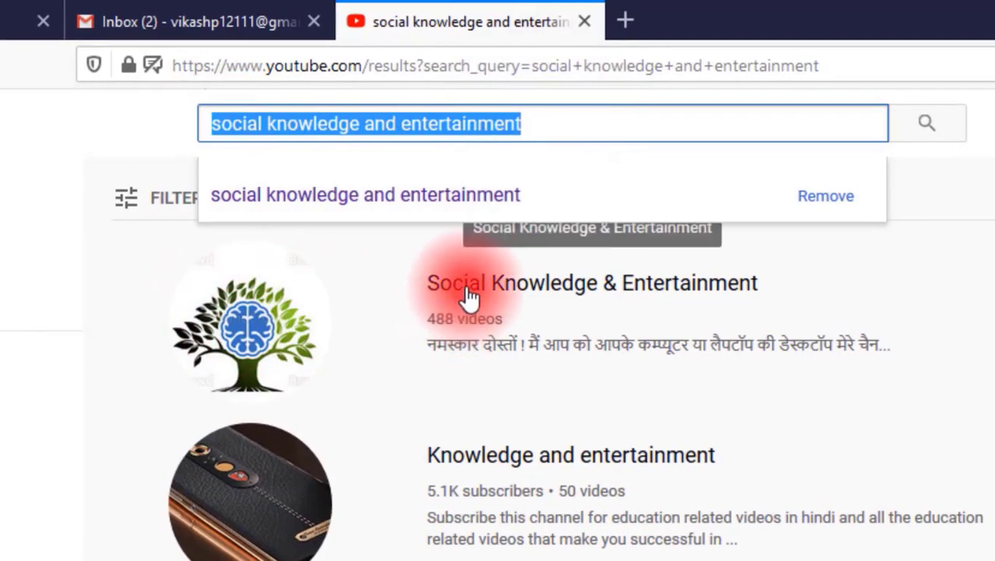
{"action": "left_click", "coordinate": [320, 293]}
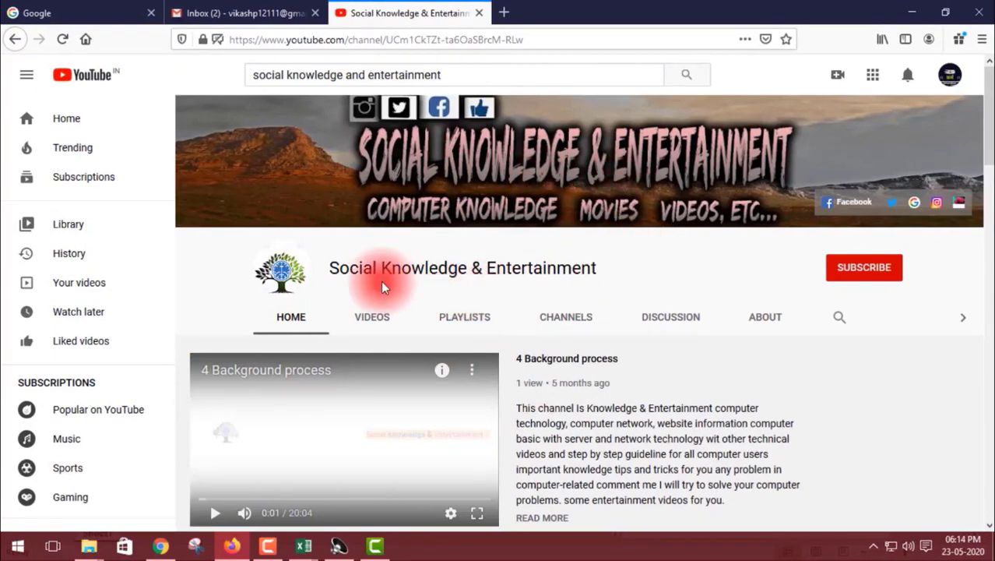
- Subscribe to the channel and set its notification bell to All
{"action": "scroll", "coordinate": [413, 255], "scroll_direction": "down", "scroll_amount": 1}
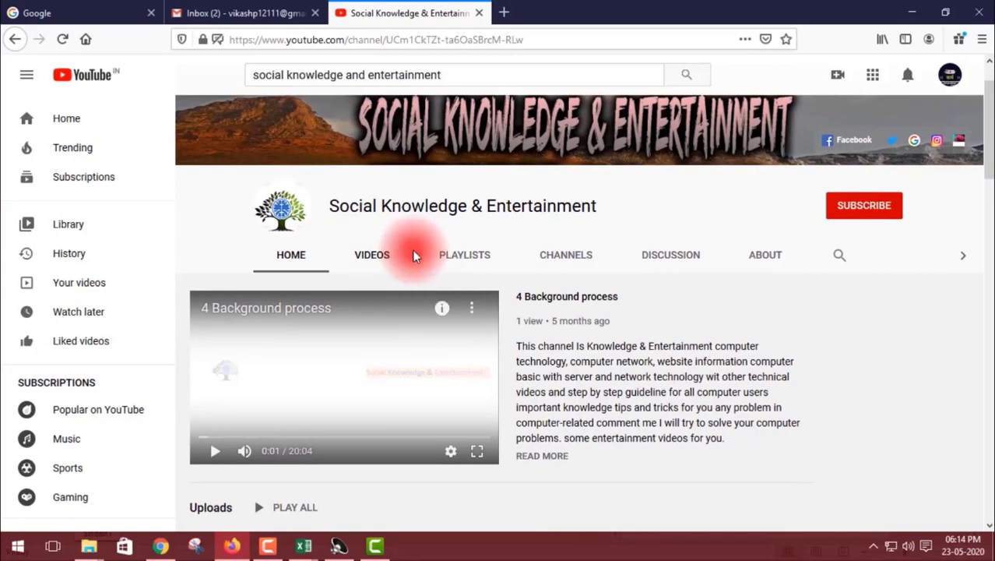
{"action": "scroll", "coordinate": [405, 251], "scroll_direction": "up", "scroll_amount": 2}
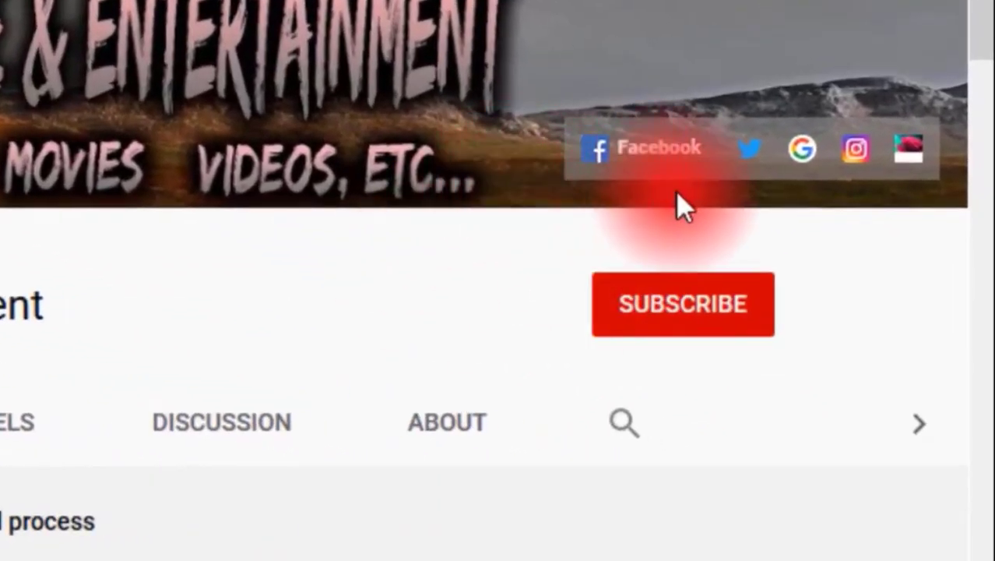
{"action": "left_click", "coordinate": [710, 323]}
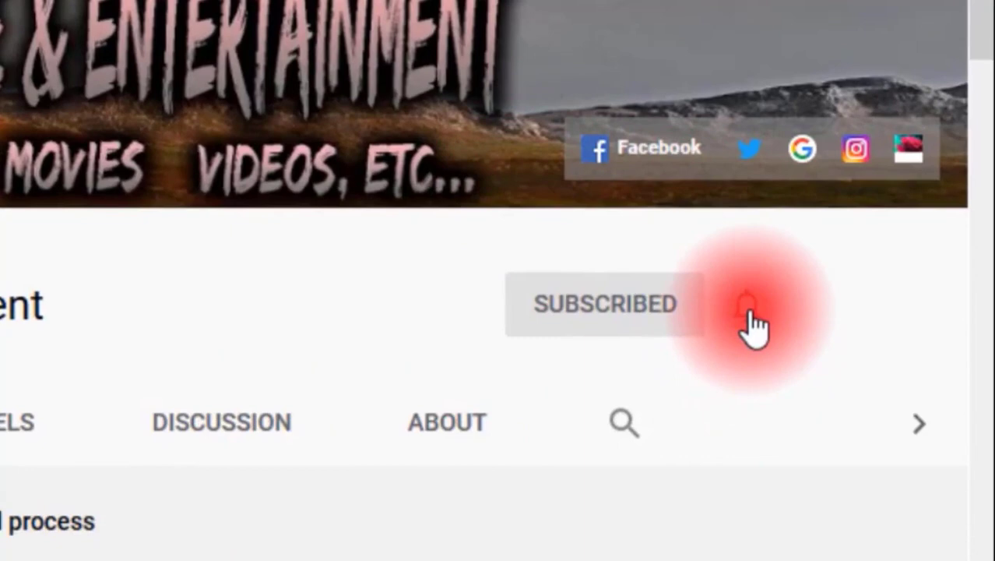
{"action": "left_click", "coordinate": [749, 312]}
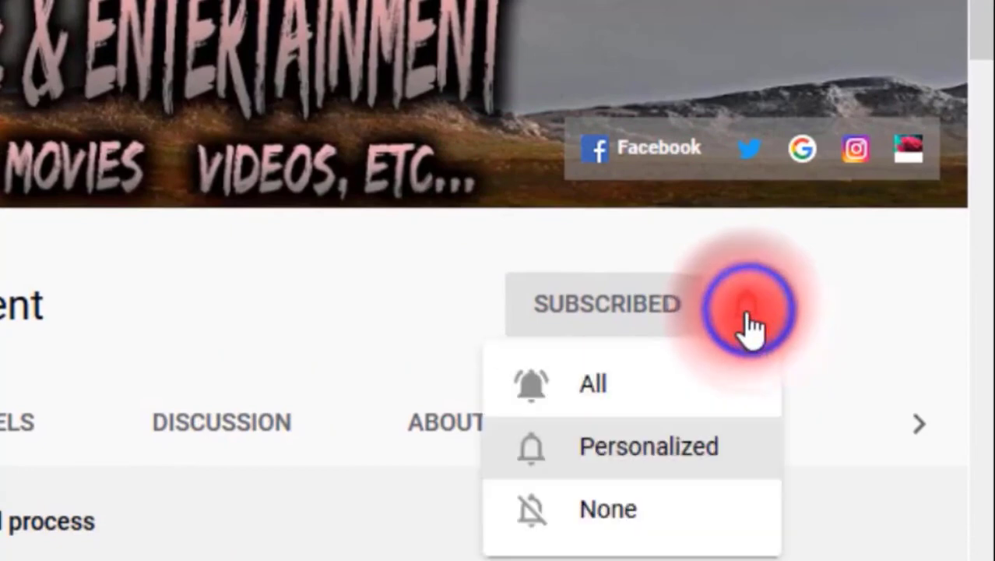
{"action": "left_click", "coordinate": [682, 394]}
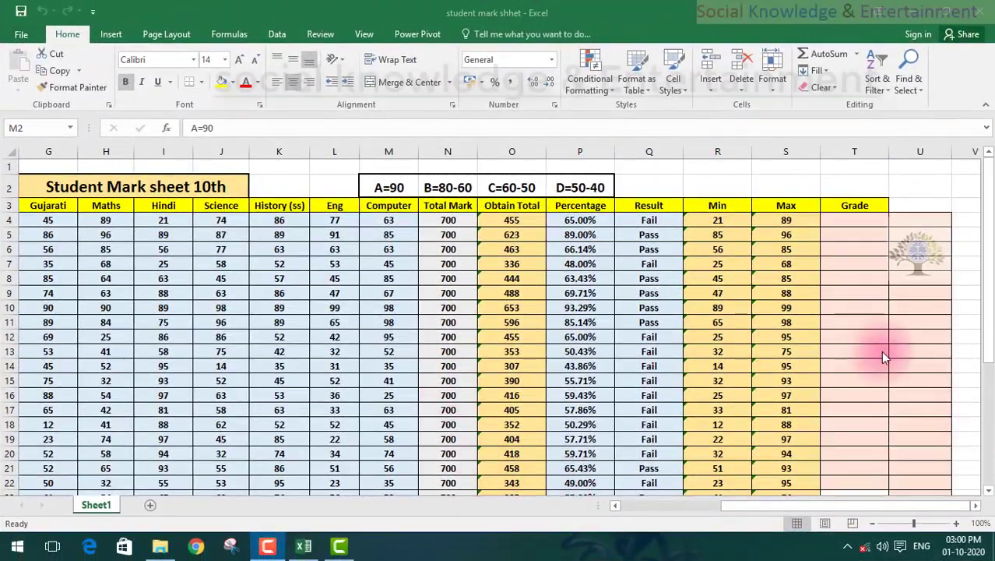
- Select the Grade cells T4 to T11, then return to T4
{"action": "left_click", "coordinate": [832, 224]}
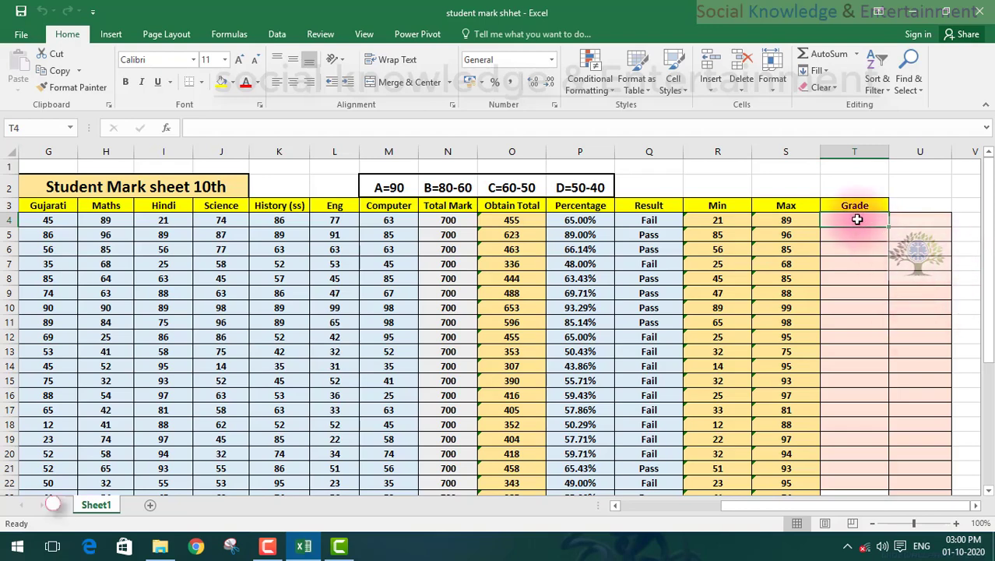
{"action": "left_click_drag", "start_coordinate": [855, 222], "coordinate": [841, 281]}
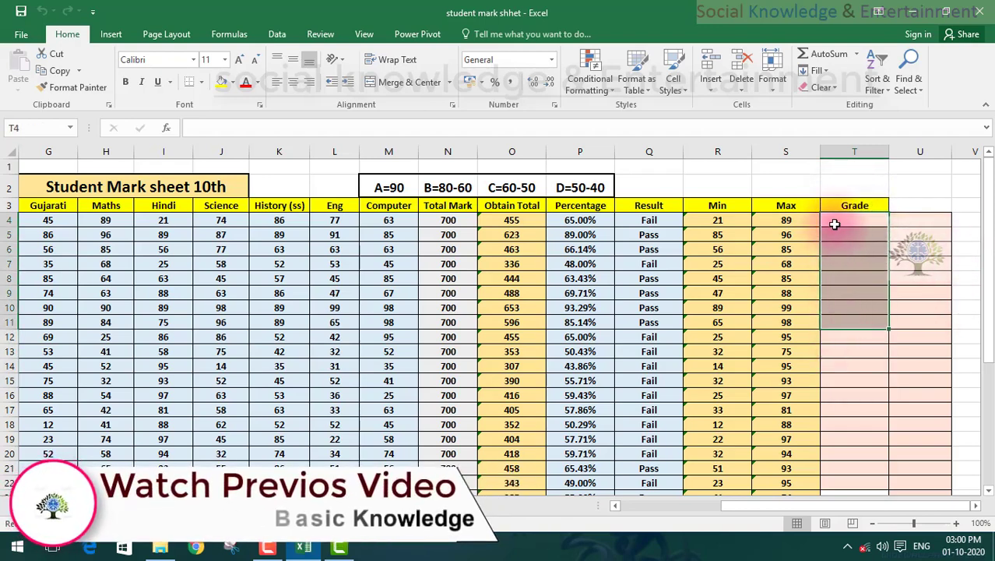
{"action": "left_click", "coordinate": [837, 222]}
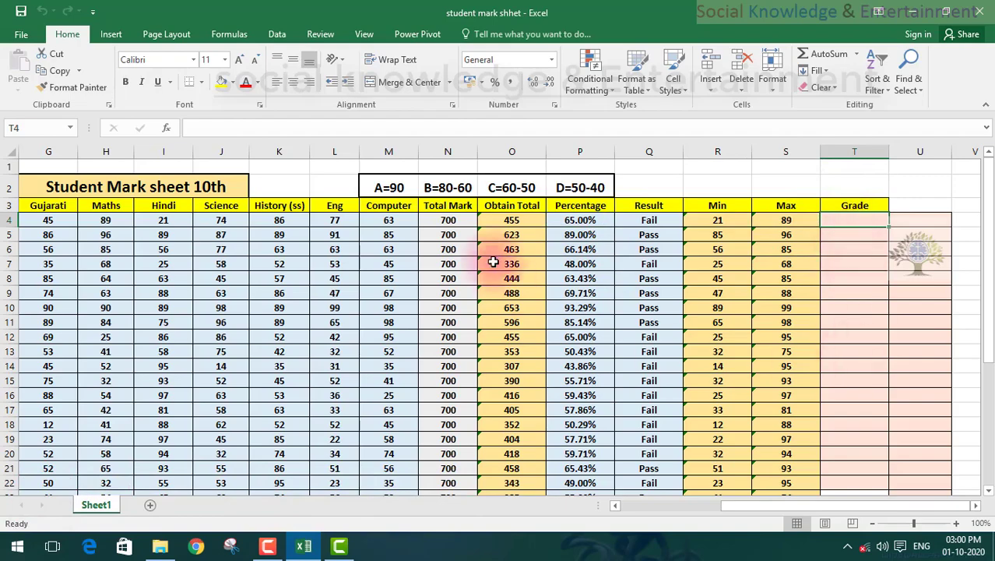
- Review the grade scale cells M2:P2 and start editing the B band text
{"action": "left_click_drag", "start_coordinate": [384, 188], "coordinate": [623, 188]}
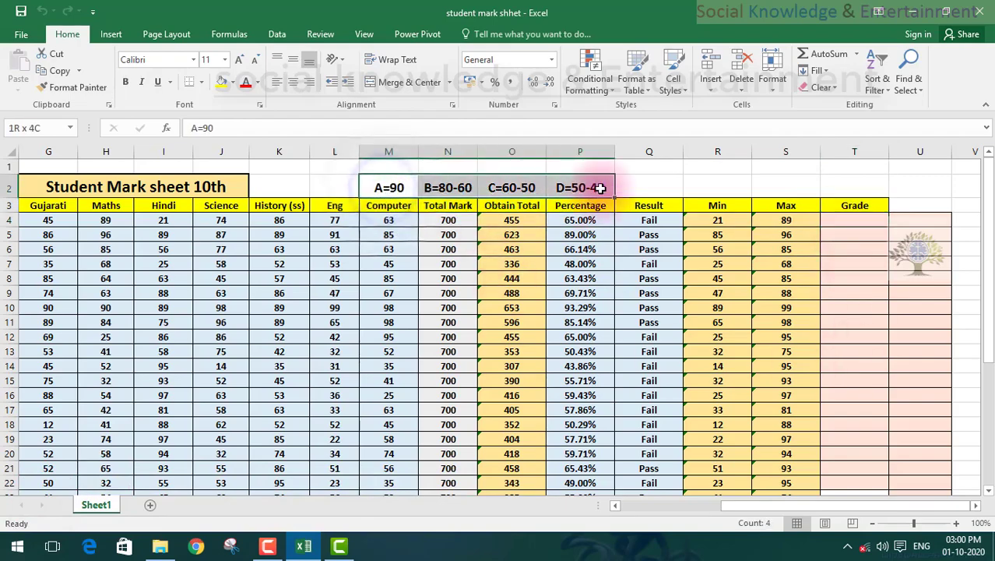
{"action": "left_click", "coordinate": [600, 188]}
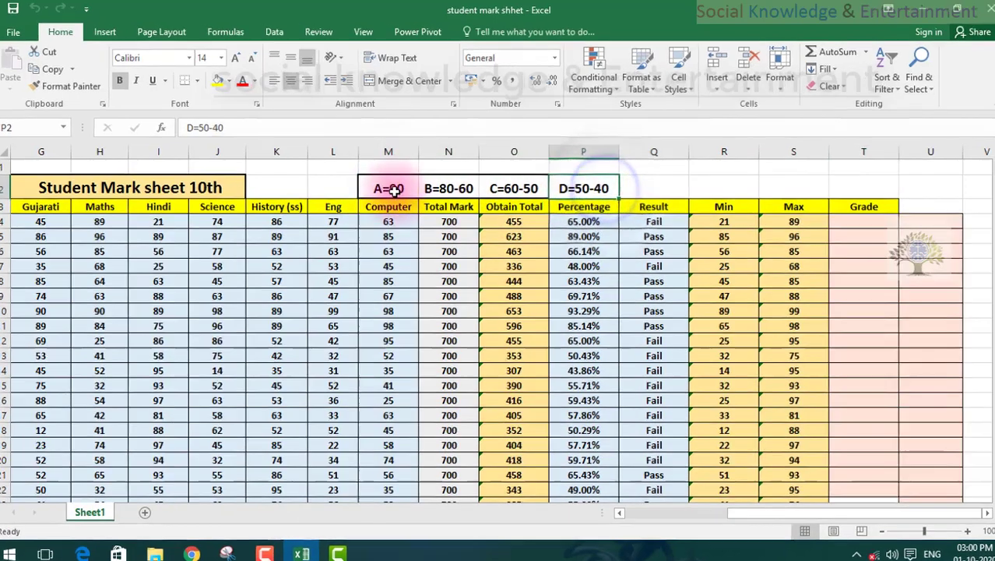
{"action": "left_click", "coordinate": [389, 188]}
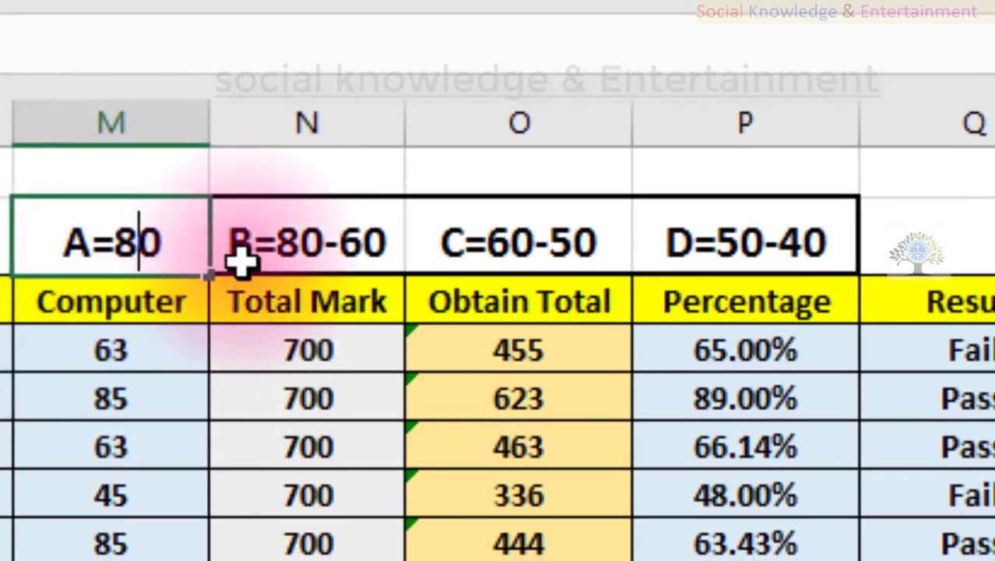
{"action": "left_click", "coordinate": [316, 246]}
{"action": "double_click", "coordinate": [297, 246]}
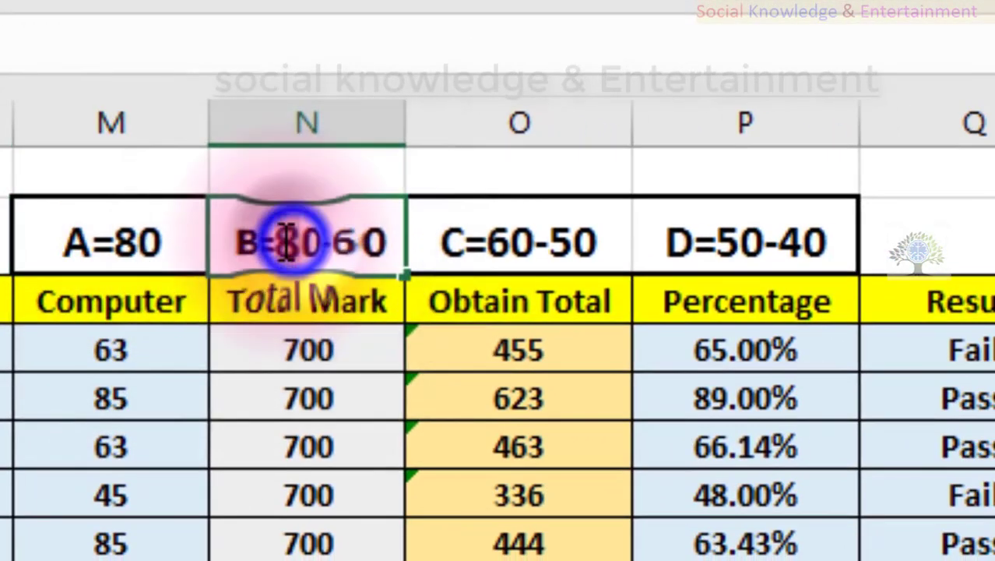
{"action": "left_click_drag", "start_coordinate": [296, 246], "coordinate": [278, 246]}
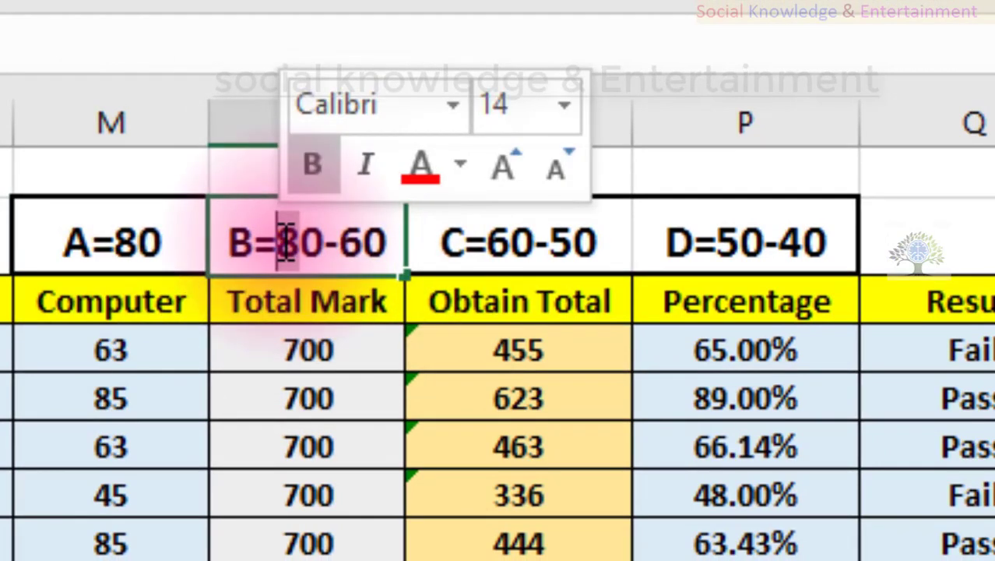
{"action": "left_click", "coordinate": [514, 253]}
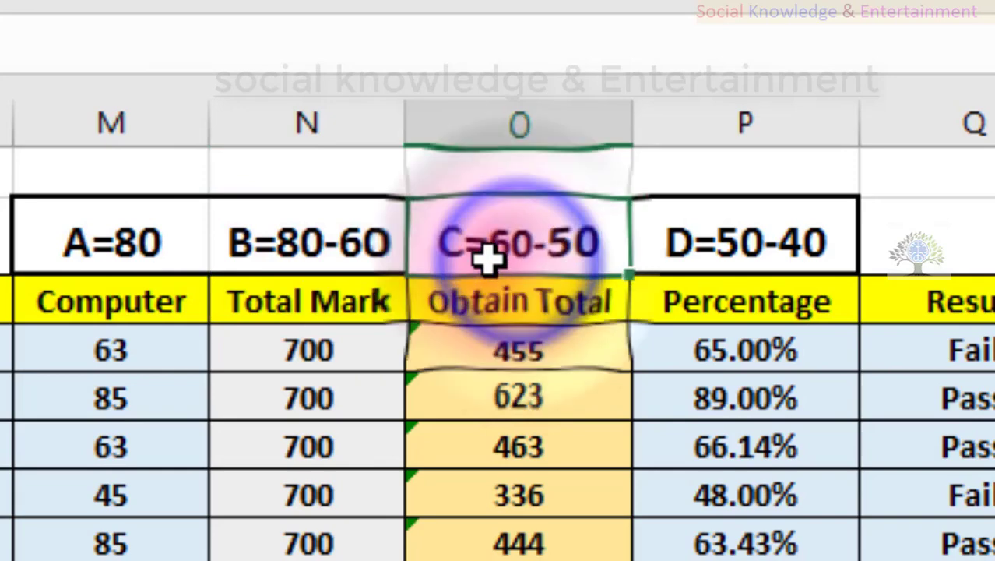
{"action": "double_click", "coordinate": [545, 248]}
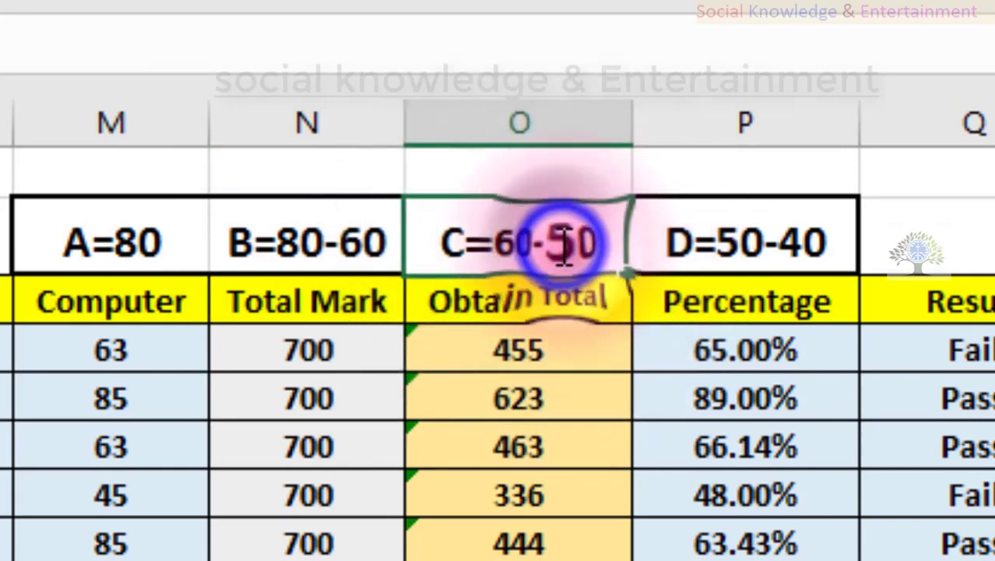
{"action": "left_click", "coordinate": [722, 249]}
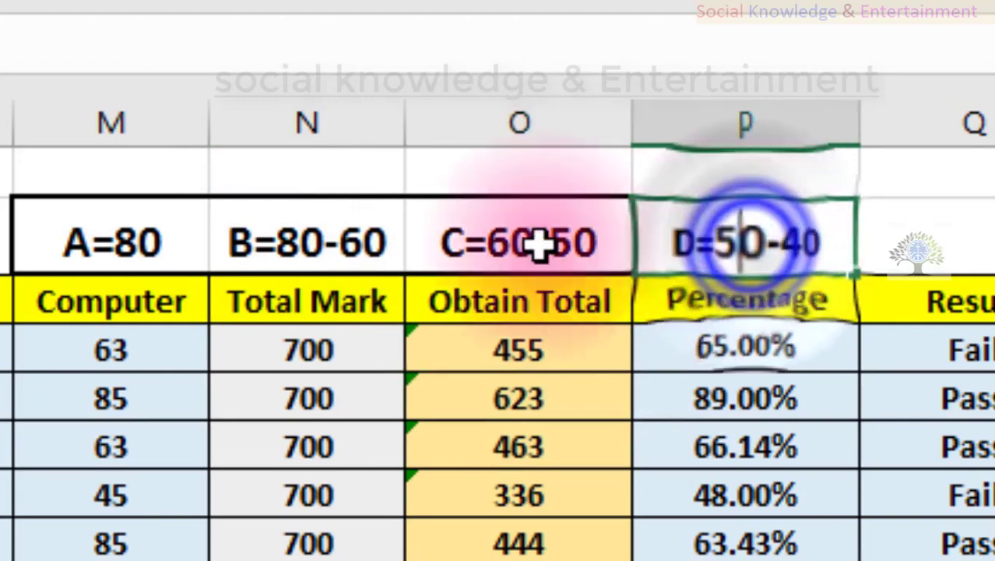
{"action": "left_click", "coordinate": [344, 248]}
{"action": "double_click", "coordinate": [356, 243]}
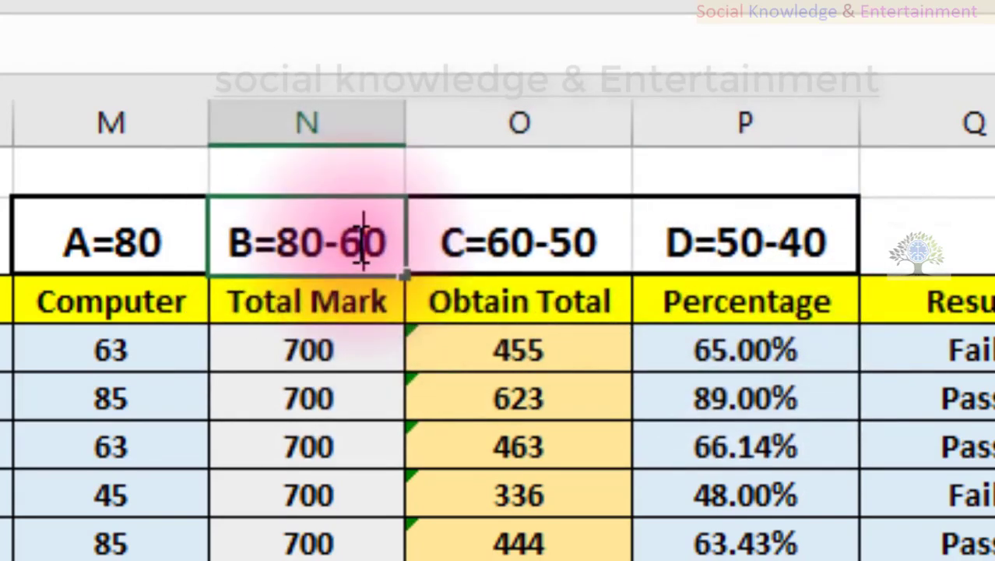
{"action": "key", "text": "BackSpace"}
{"action": "type", "text": "7"}
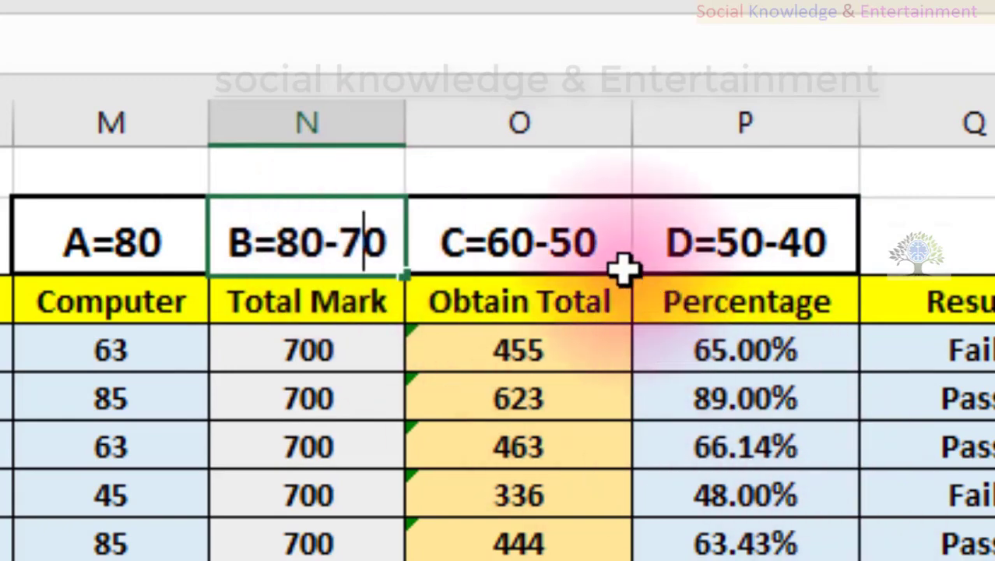
- Change the C band in O2 from C=60-50 to C=70-60
{"action": "left_click", "coordinate": [600, 249]}
{"action": "double_click", "coordinate": [596, 242]}
{"action": "left_click", "coordinate": [510, 234]}
{"action": "type", "text": "7"}
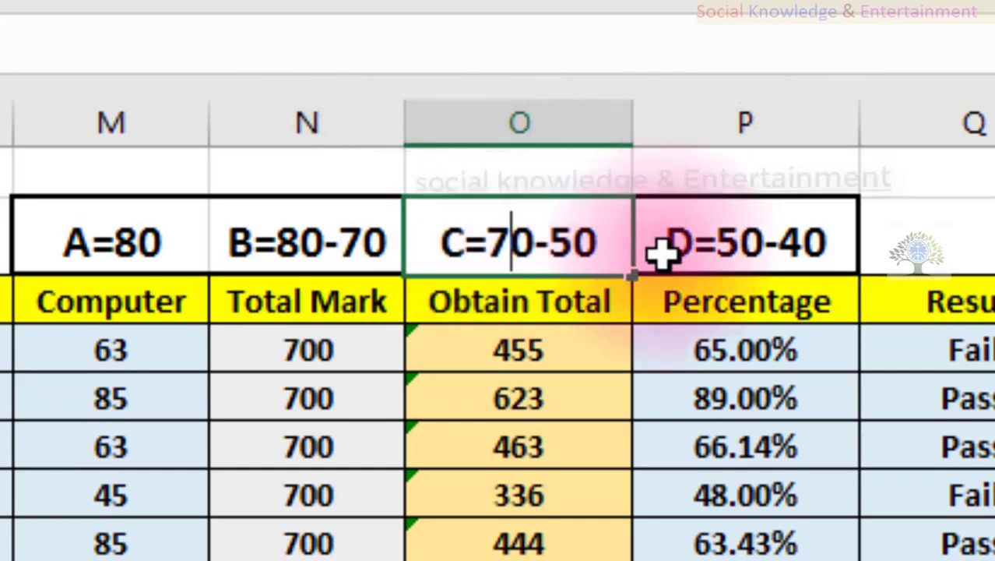
{"action": "right_click", "coordinate": [576, 255]}
{"action": "left_click", "coordinate": [567, 238]}
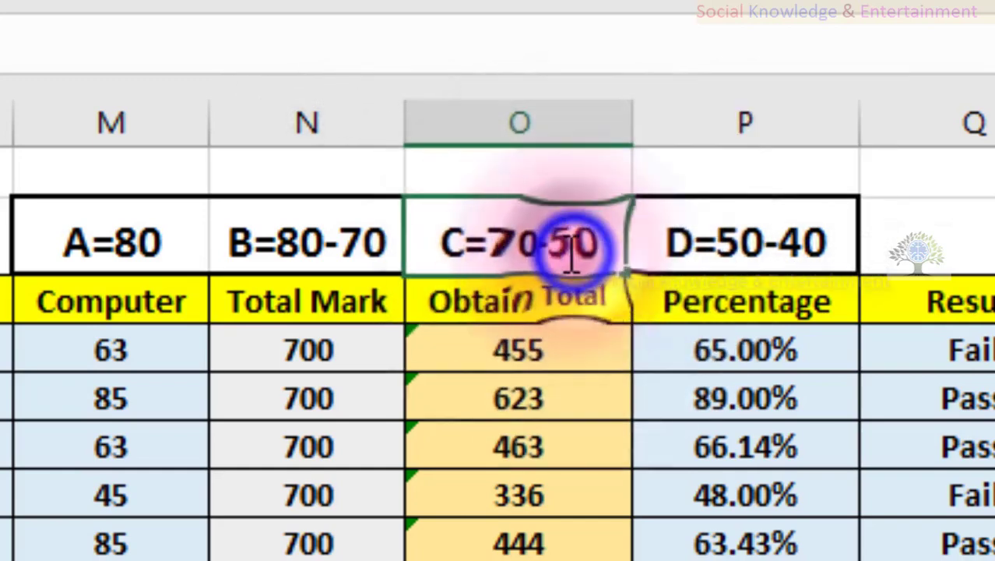
{"action": "left_click_drag", "start_coordinate": [551, 241], "coordinate": [571, 241]}
{"action": "type", "text": "6"}
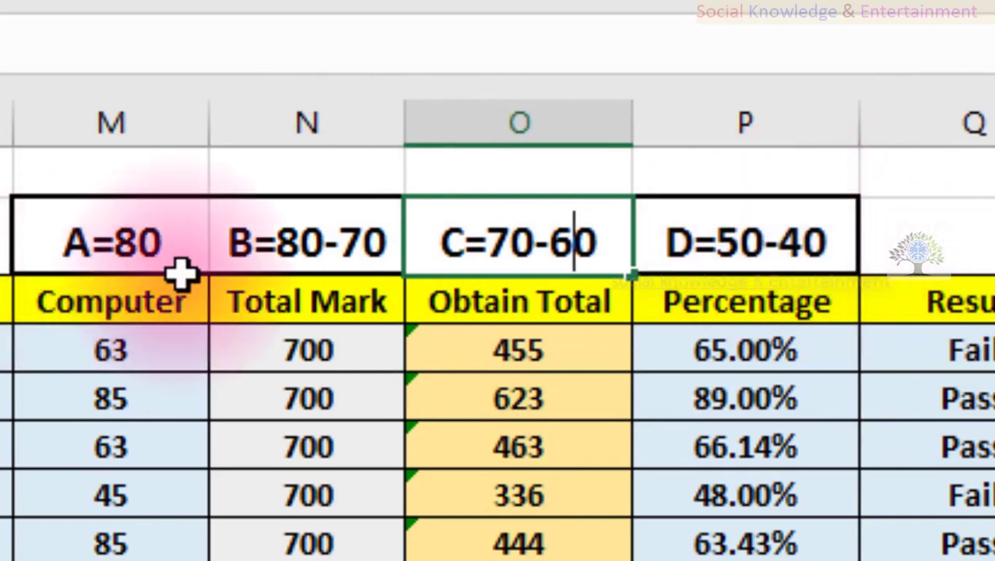
{"action": "left_click", "coordinate": [327, 249]}
- Adjust the B band and set the D band in P2 to D=60-40
{"action": "double_click", "coordinate": [300, 255]}
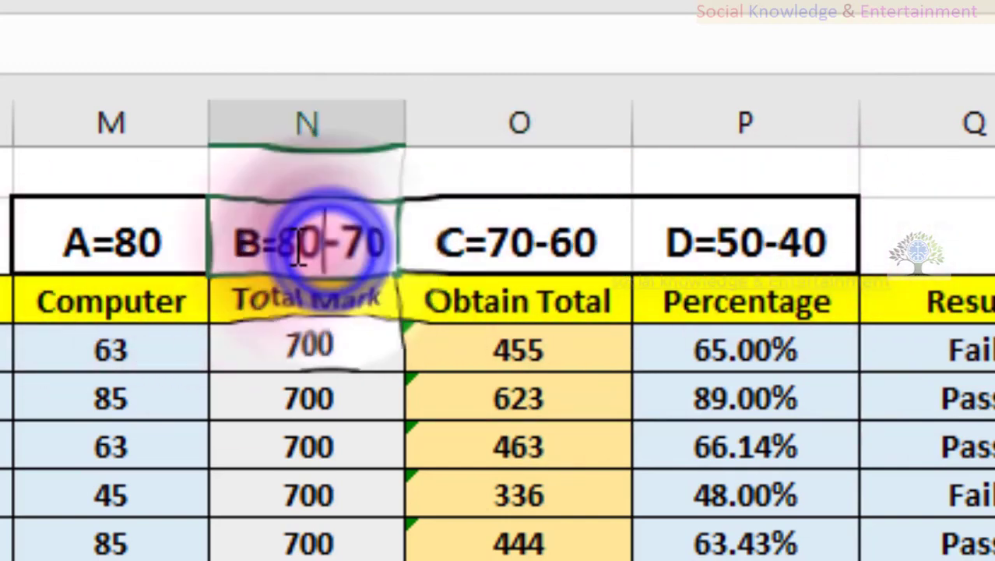
{"action": "left_click_drag", "start_coordinate": [279, 251], "coordinate": [300, 255]}
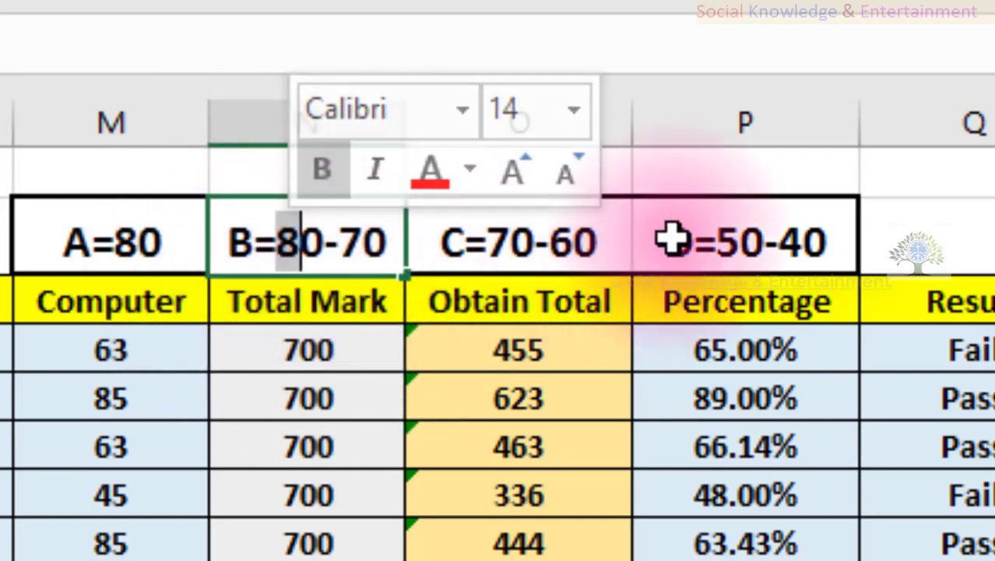
{"action": "double_click", "coordinate": [740, 241]}
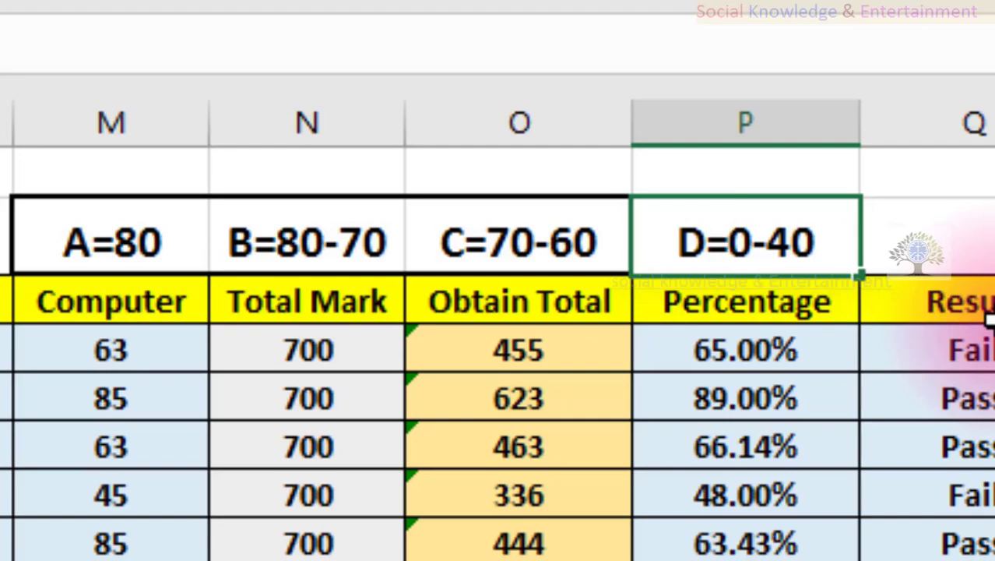
{"action": "type", "text": "6"}
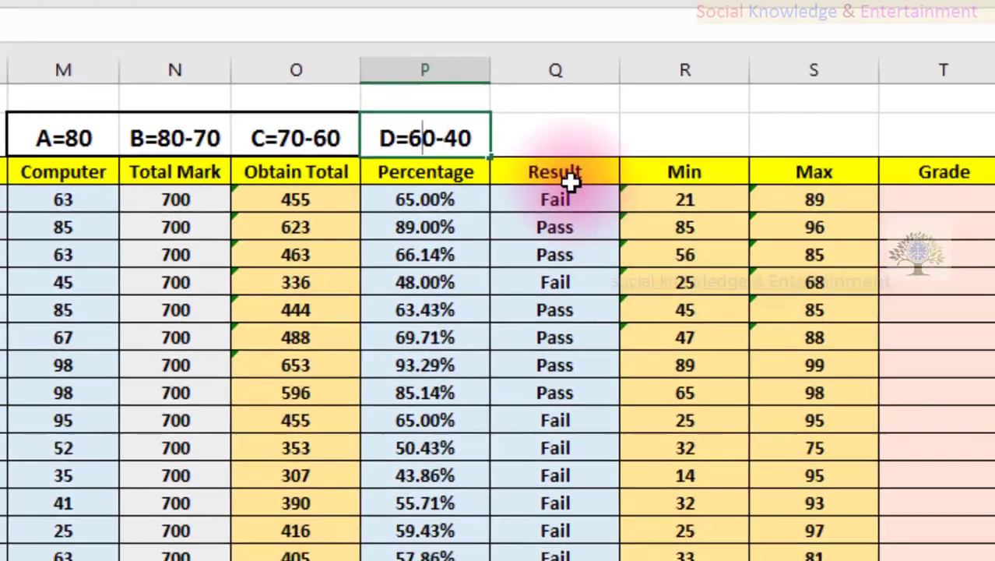
{"action": "left_click", "coordinate": [478, 134]}
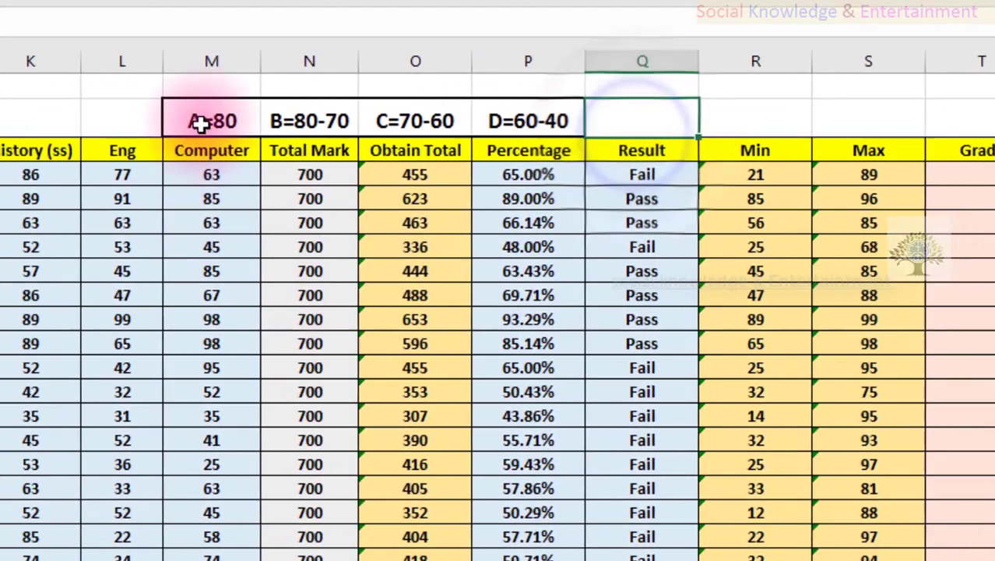
{"action": "left_click_drag", "start_coordinate": [211, 111], "coordinate": [448, 92]}
{"action": "left_click", "coordinate": [529, 102]}
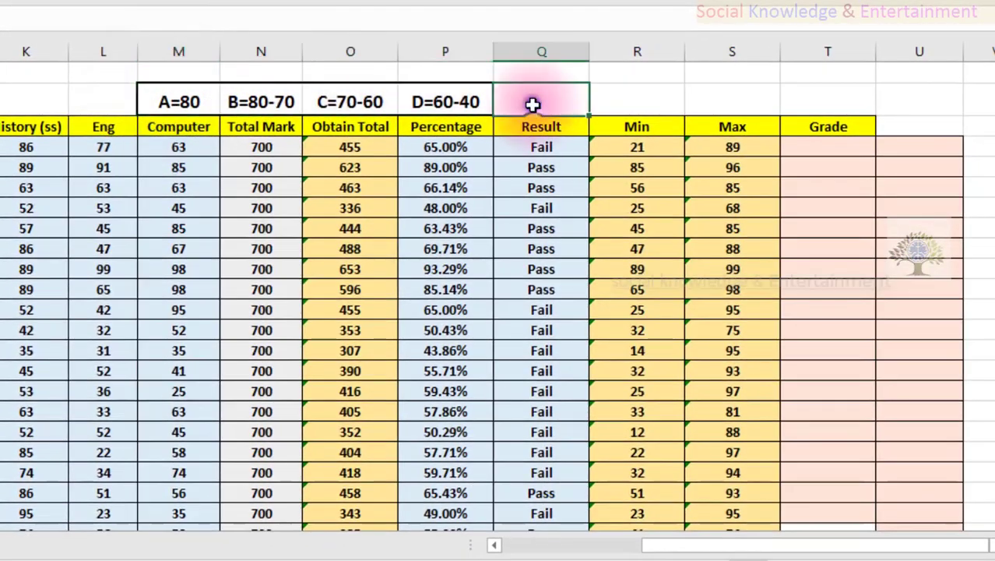
{"action": "left_click", "coordinate": [445, 102]}
{"action": "left_click", "coordinate": [351, 102]}
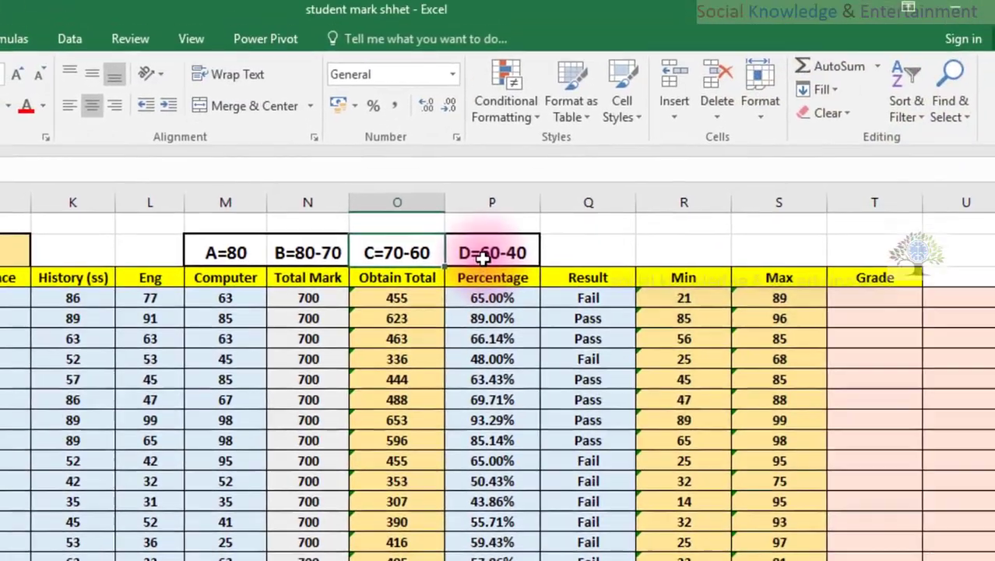
{"action": "left_click", "coordinate": [444, 102]}
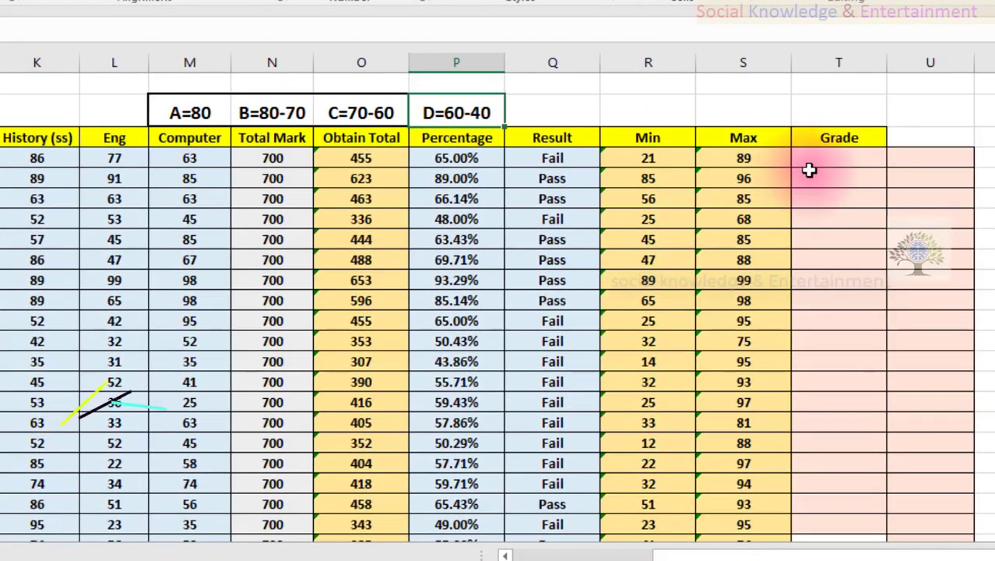
{"action": "left_click", "coordinate": [819, 160]}
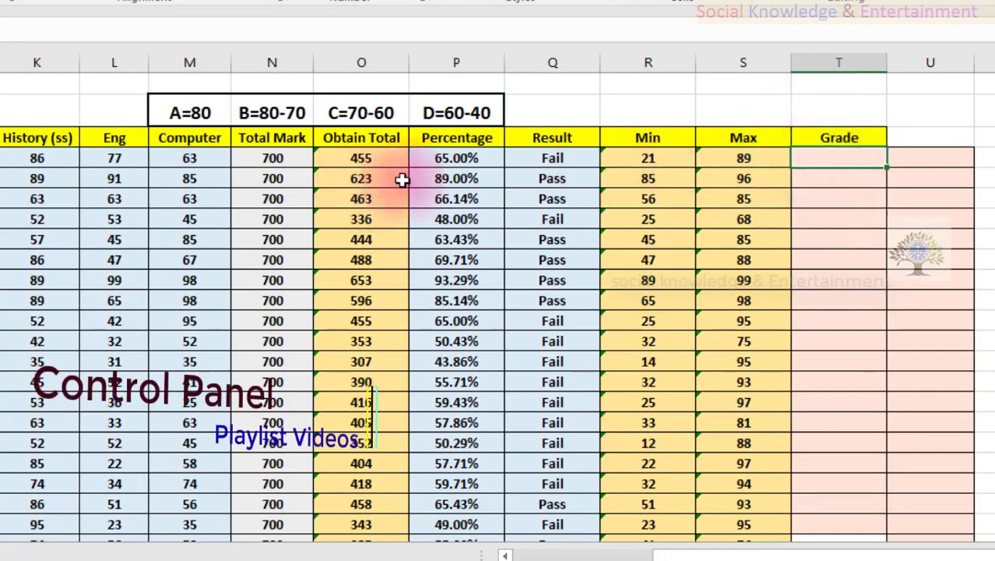
{"action": "left_click", "coordinate": [514, 159]}
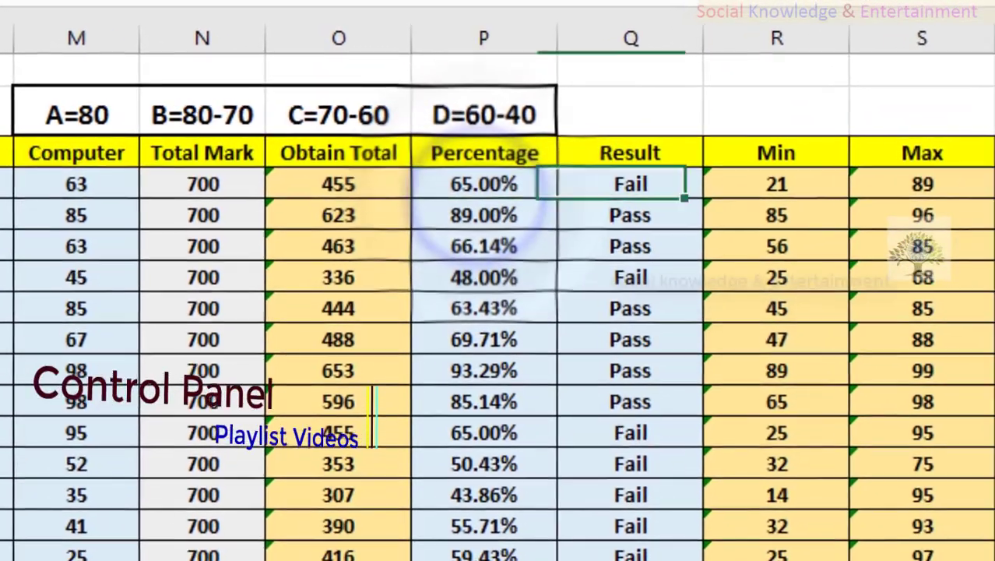
{"action": "left_click", "coordinate": [825, 177]}
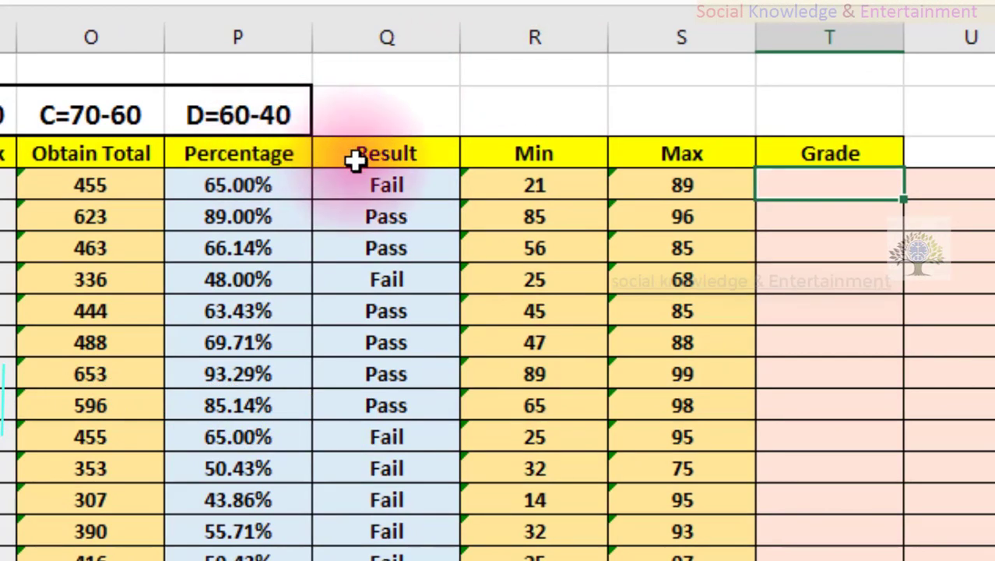
- In T4, begin =IF(P4>80%,"A" as the first grade test
{"action": "type", "text": "=if"}
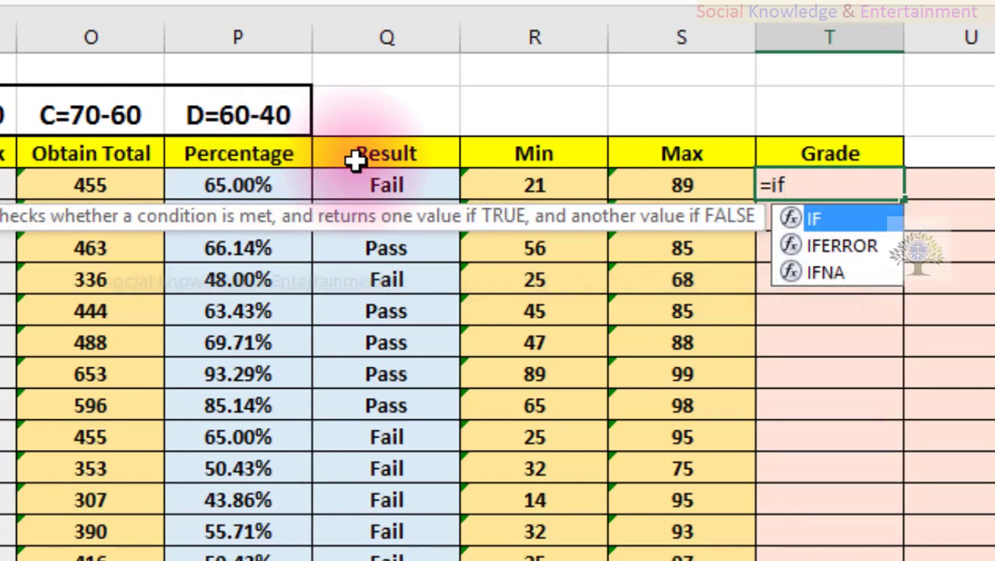
{"action": "type", "text": "("}
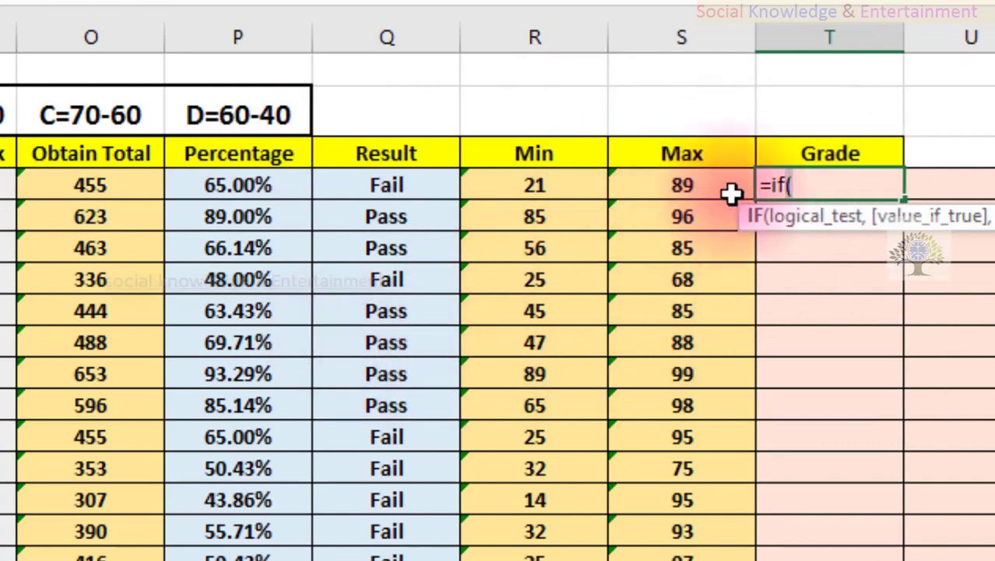
{"action": "left_click", "coordinate": [796, 185]}
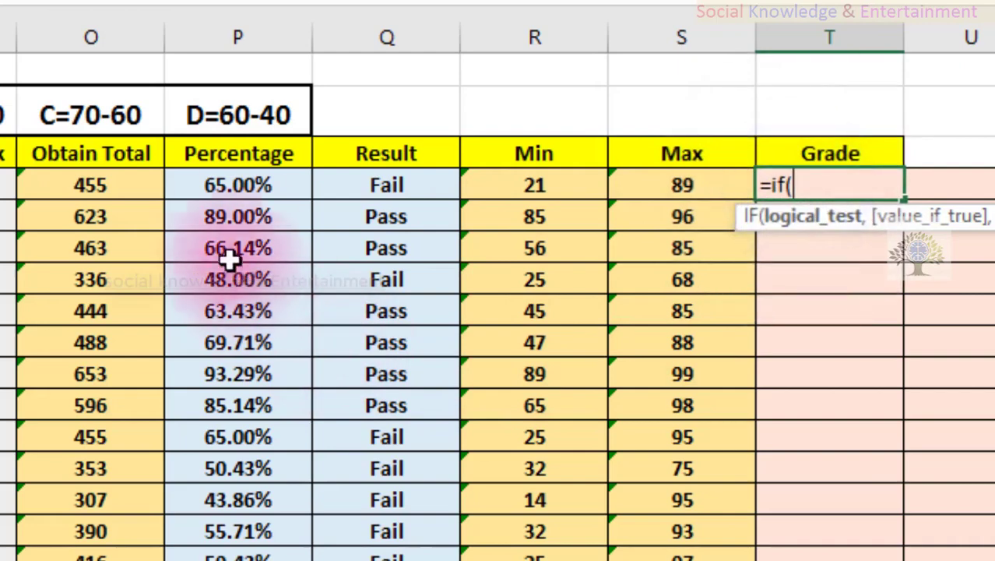
{"action": "left_click", "coordinate": [237, 197]}
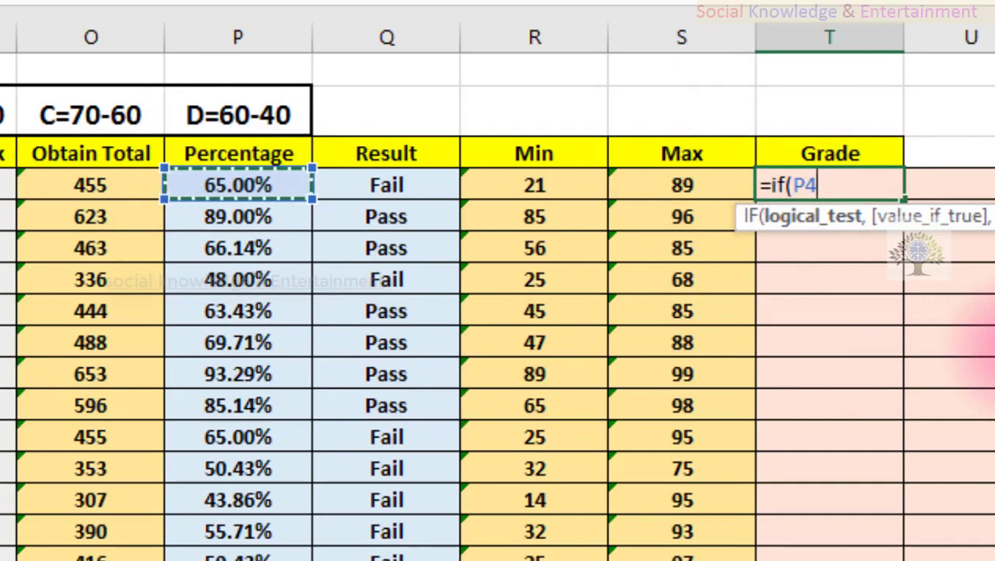
{"action": "type", "text": ">8"}
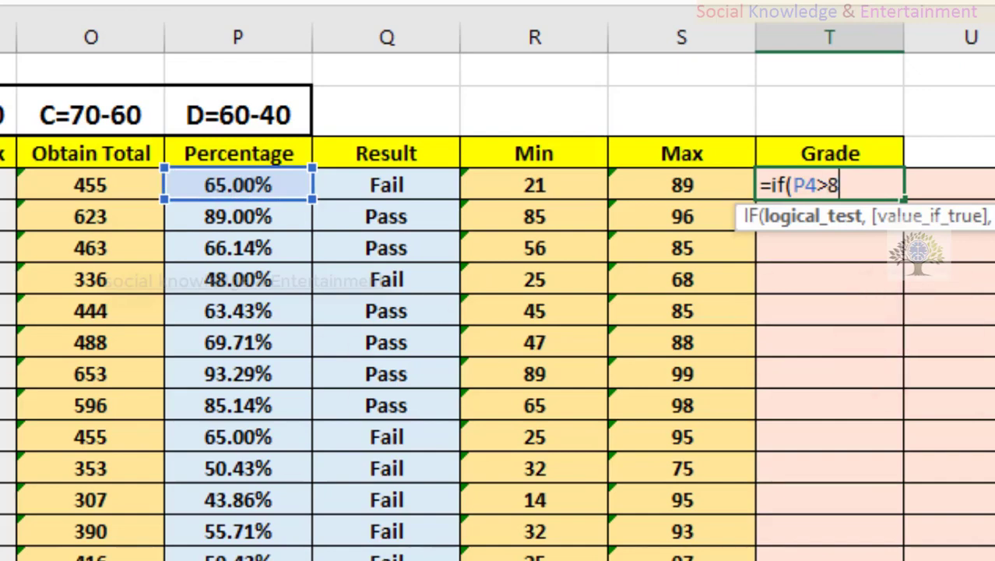
{"action": "type", "text": "0"}
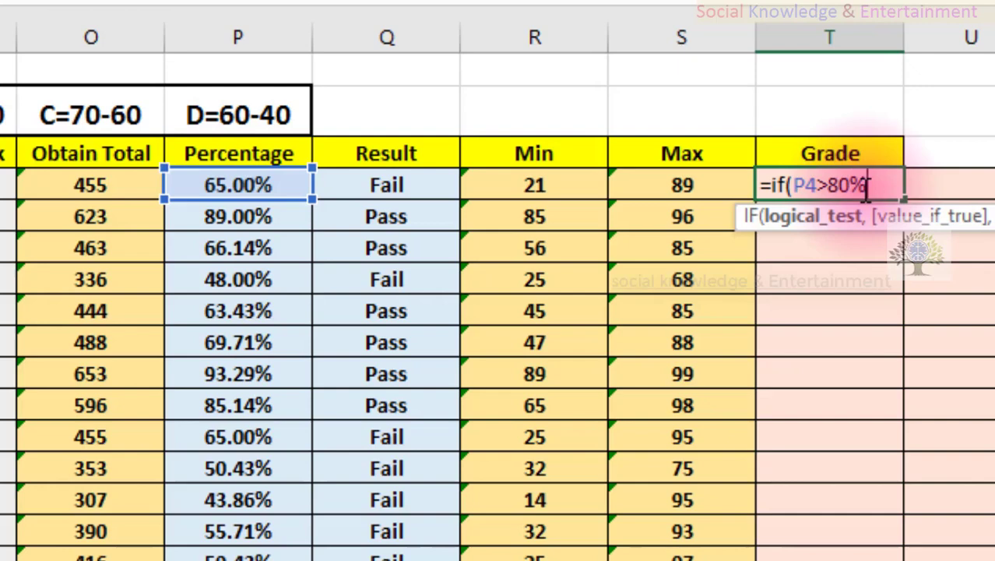
{"action": "type", "text": ","}
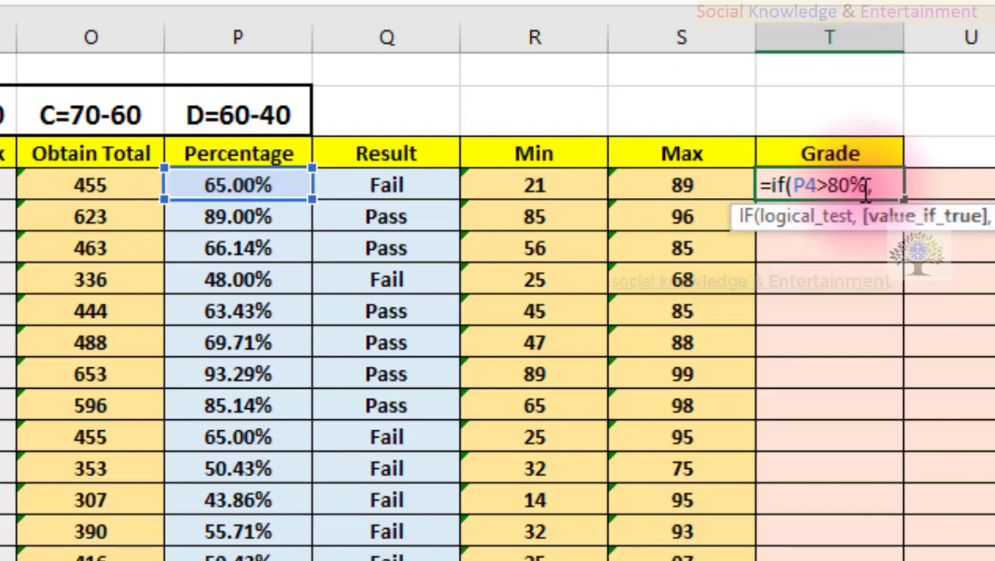
{"action": "key", "text": "BackSpace"}
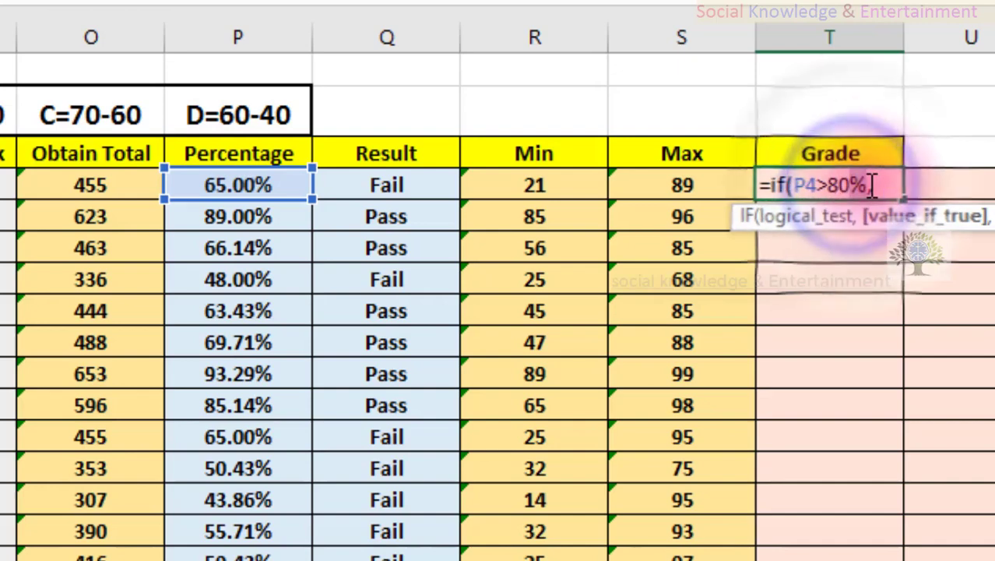
{"action": "type", "text": ","}
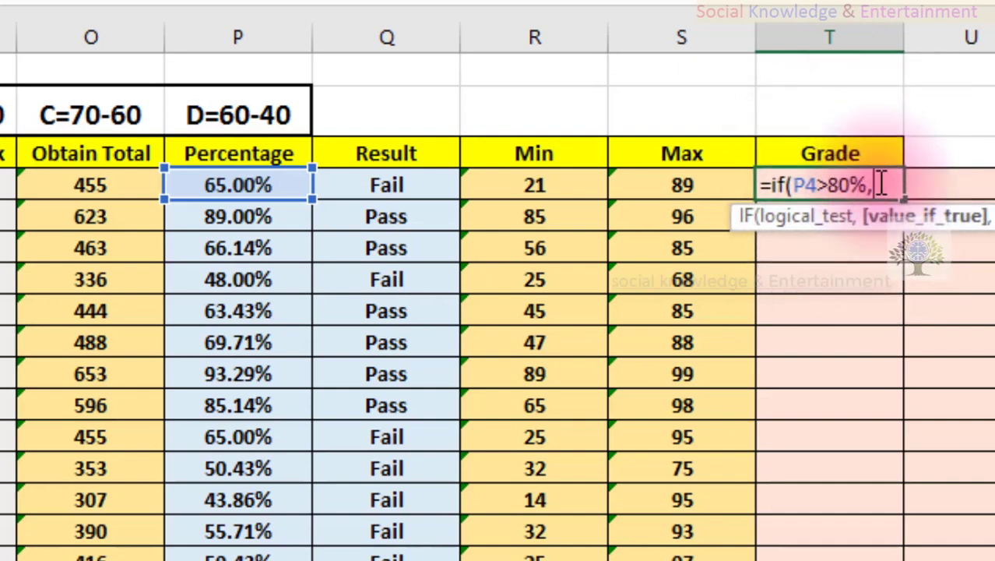
{"action": "type", "text": "\"\""}
{"action": "type", "text": "A"}
{"action": "left_click", "coordinate": [919, 183]}
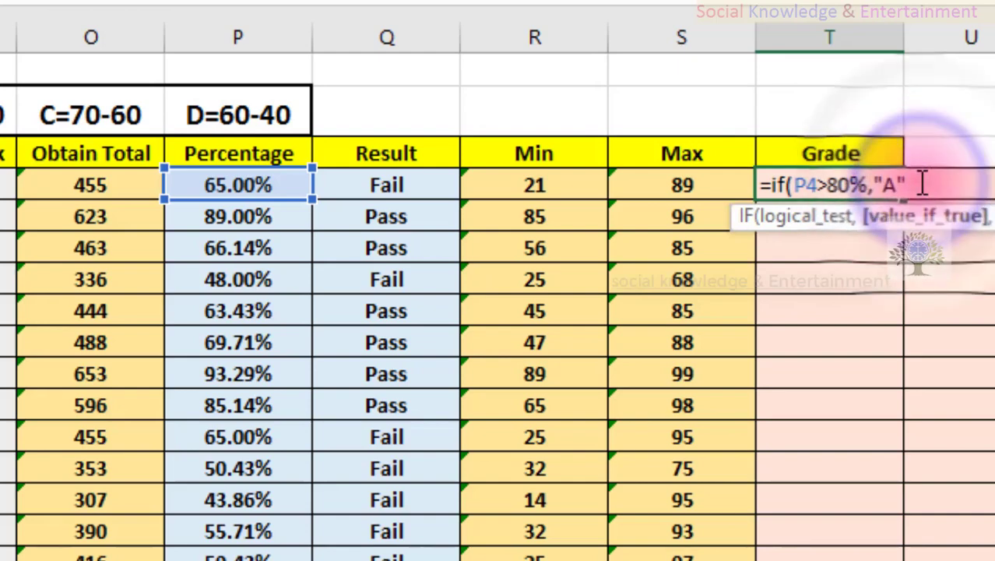
- Add a nested IF testing P4 that returns "B"
{"action": "type", "text": ",i"}
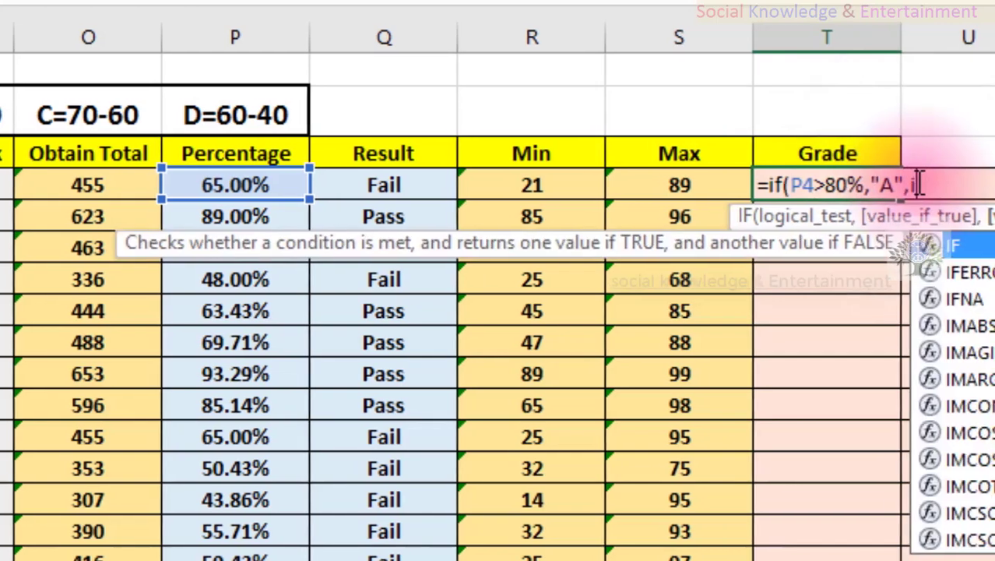
{"action": "type", "text": "f"}
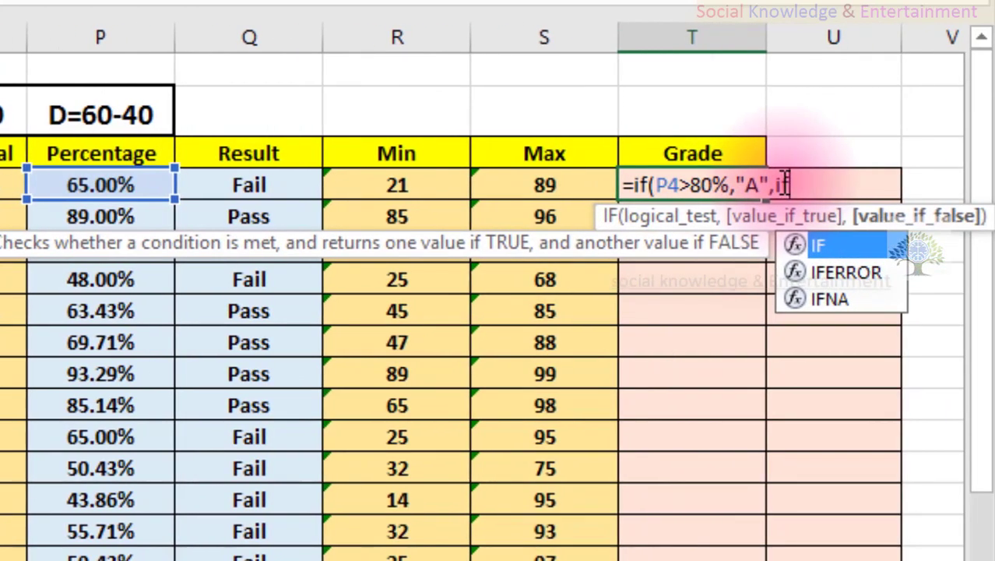
{"action": "type", "text": "("}
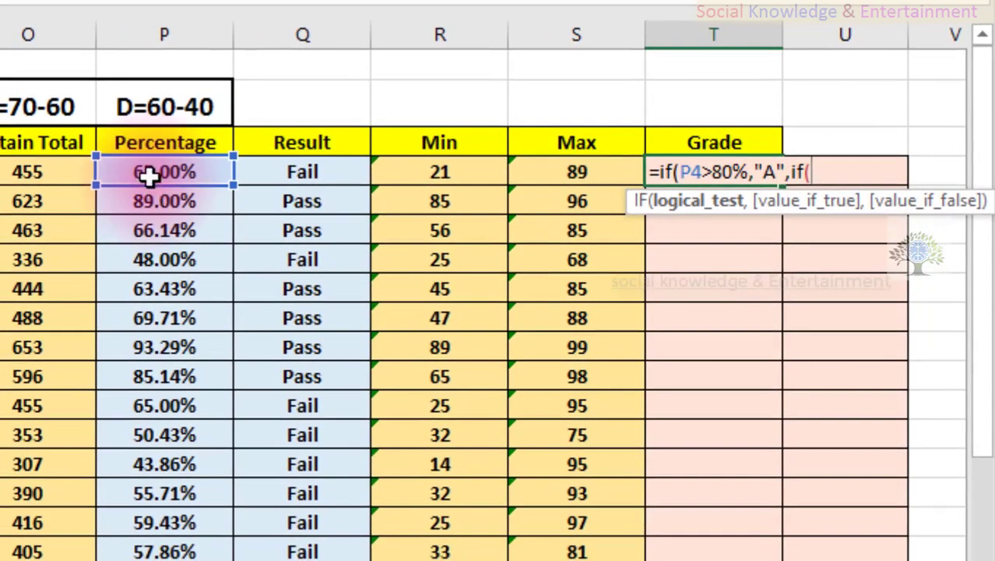
{"action": "left_click", "coordinate": [148, 173]}
{"action": "type", "text": ">70"}
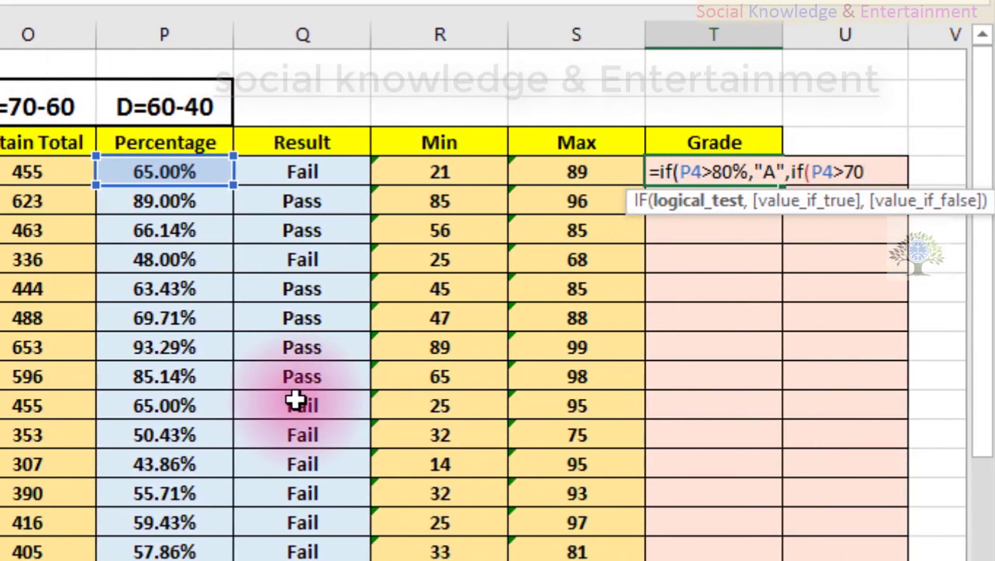
{"action": "type", "text": ",\""}
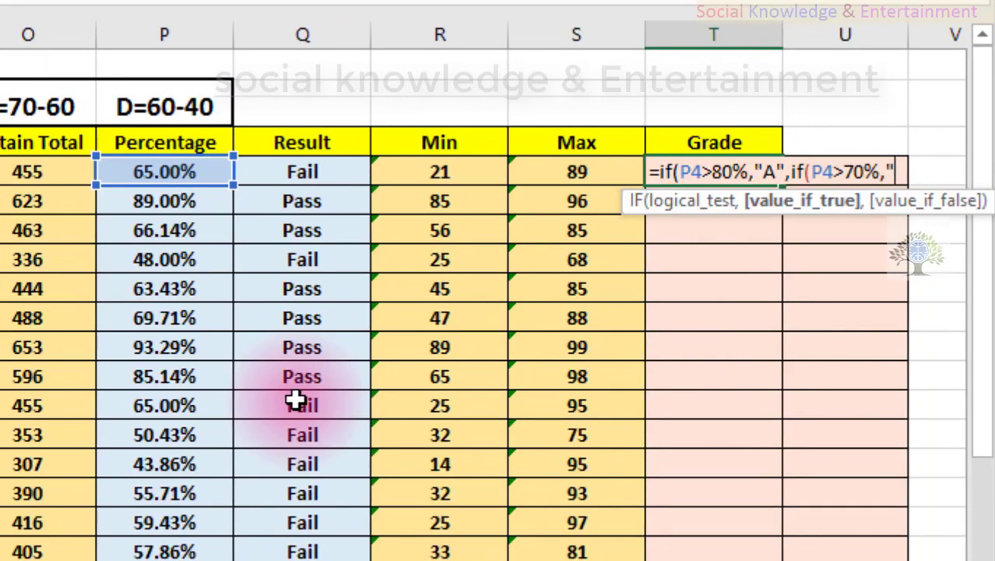
{"action": "type", "text": "B\""}
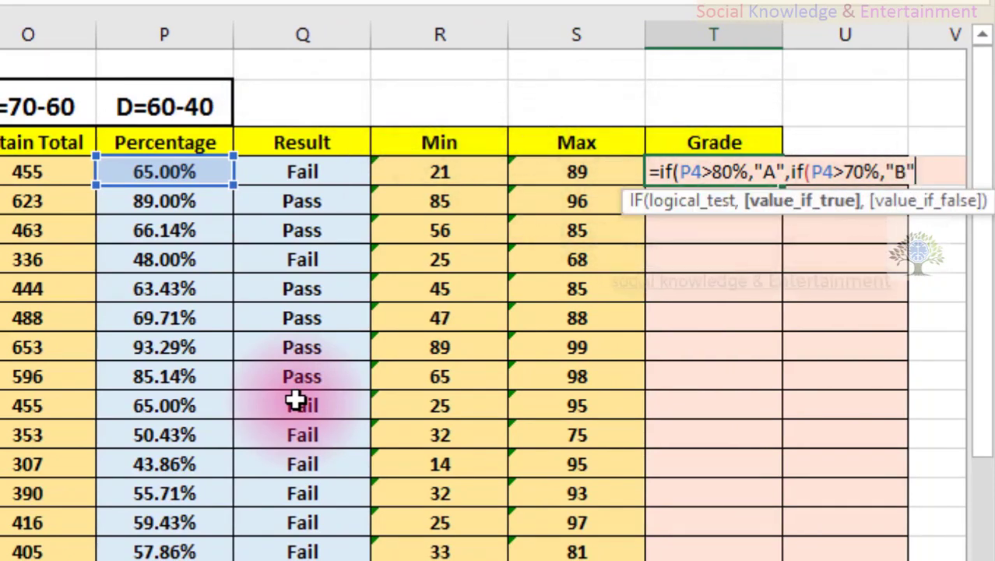
{"action": "type", "text": ","}
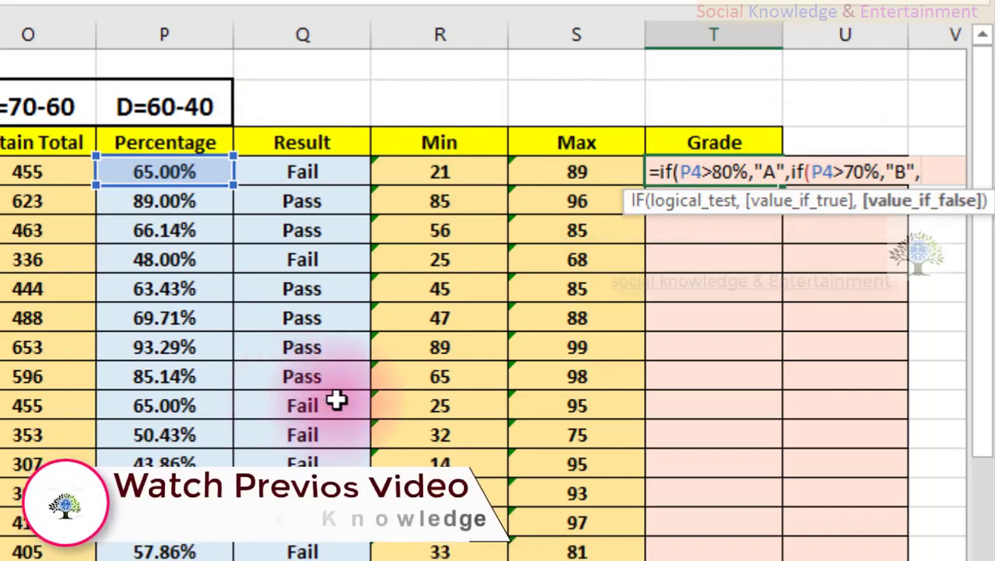
{"action": "type", "text": "if"}
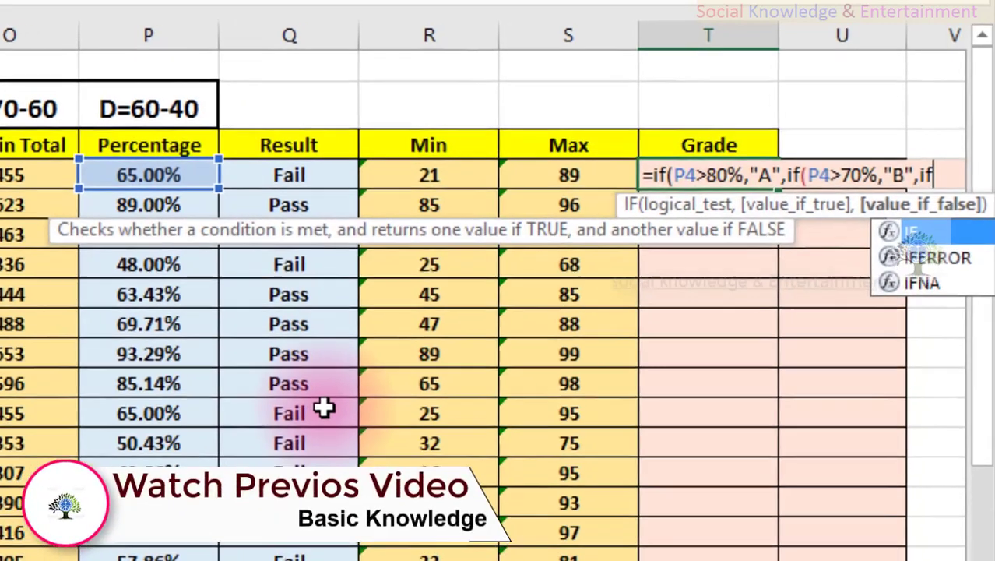
{"action": "type", "text": "("}
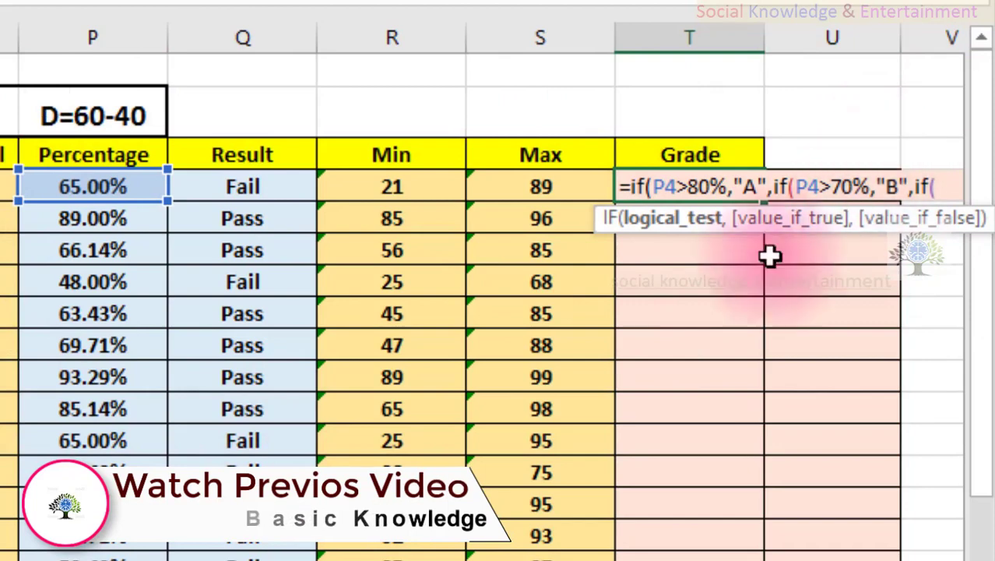
- Add the P4>60% test returning "C" and begin the P4>40% test
{"action": "left_click", "coordinate": [105, 193]}
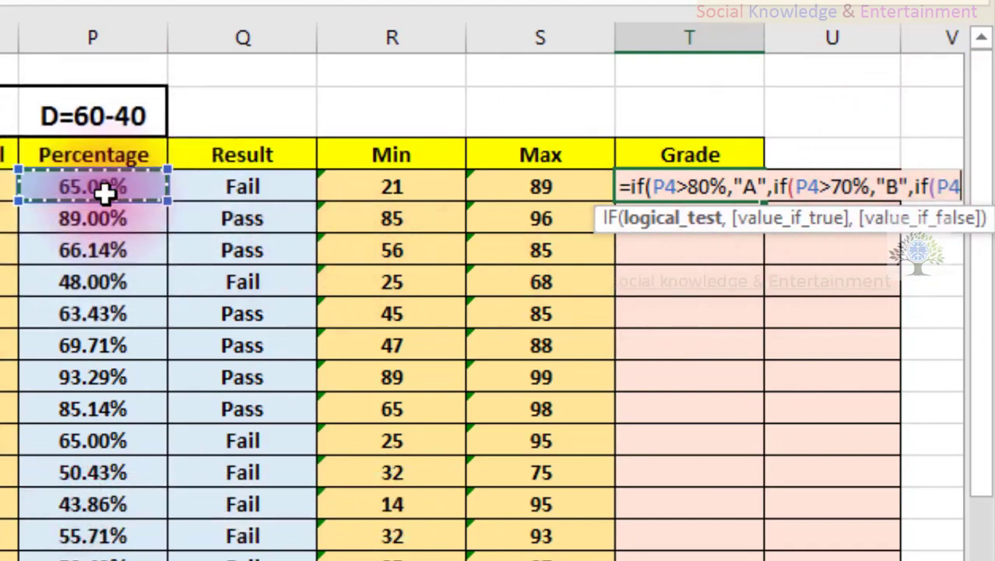
{"action": "type", "text": ">8"}
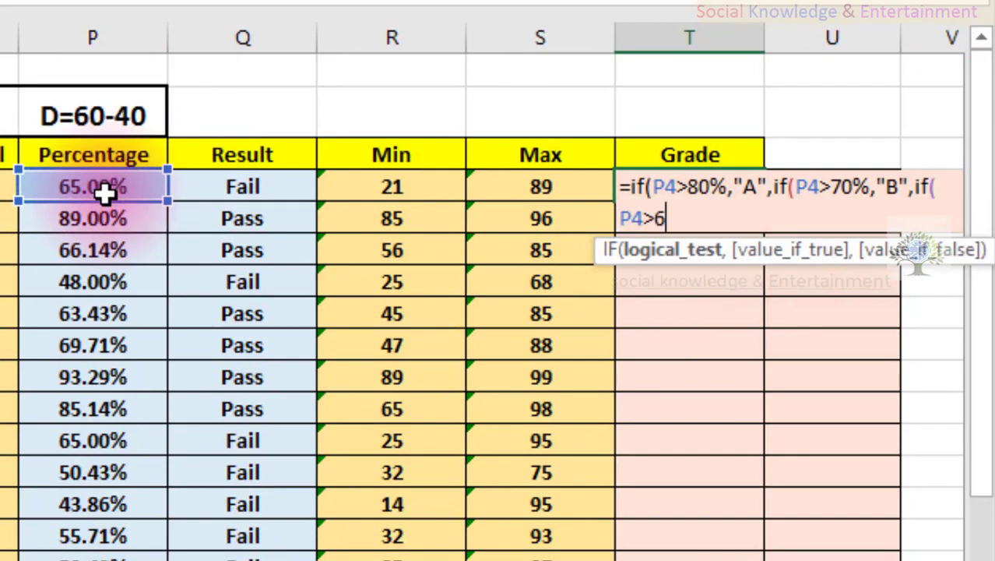
{"action": "type", "text": "0"}
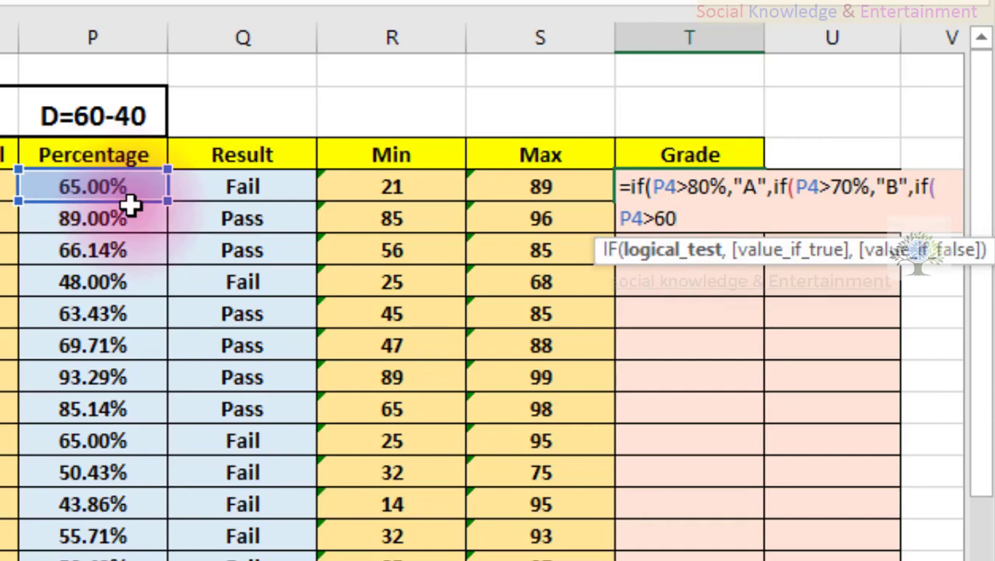
{"action": "type", "text": "%"}
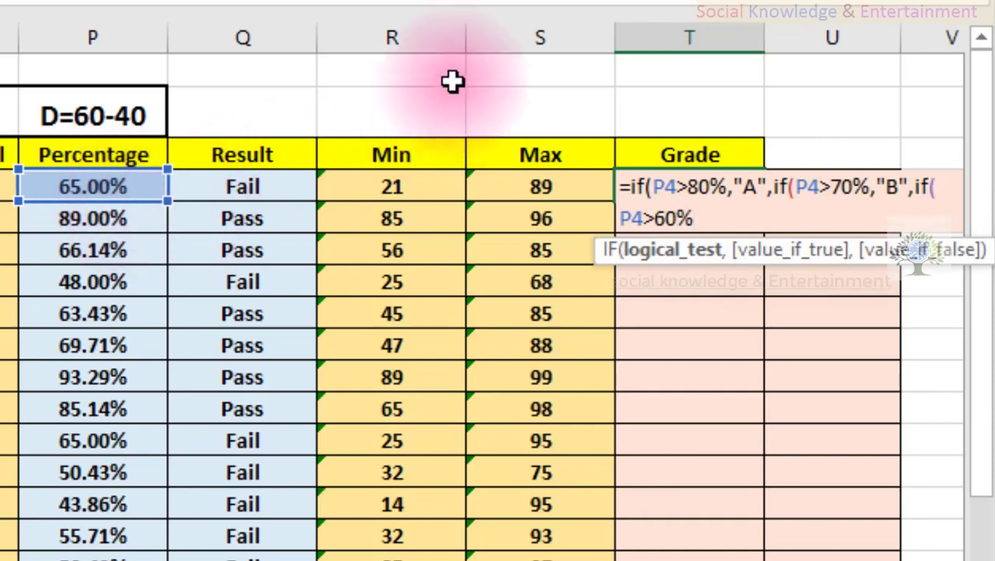
{"action": "type", "text": ","}
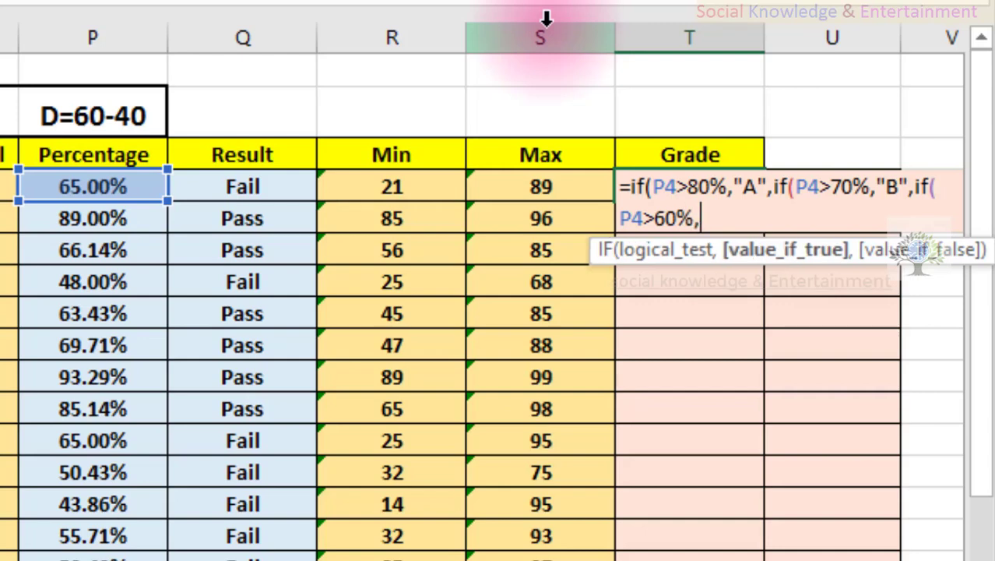
{"action": "type", "text": "C"}
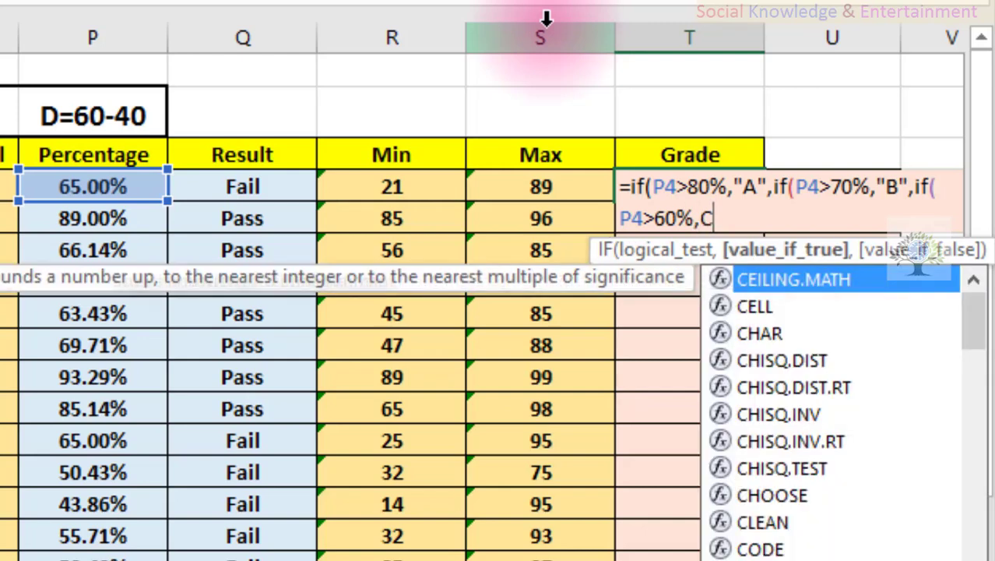
{"action": "type", "text": ","}
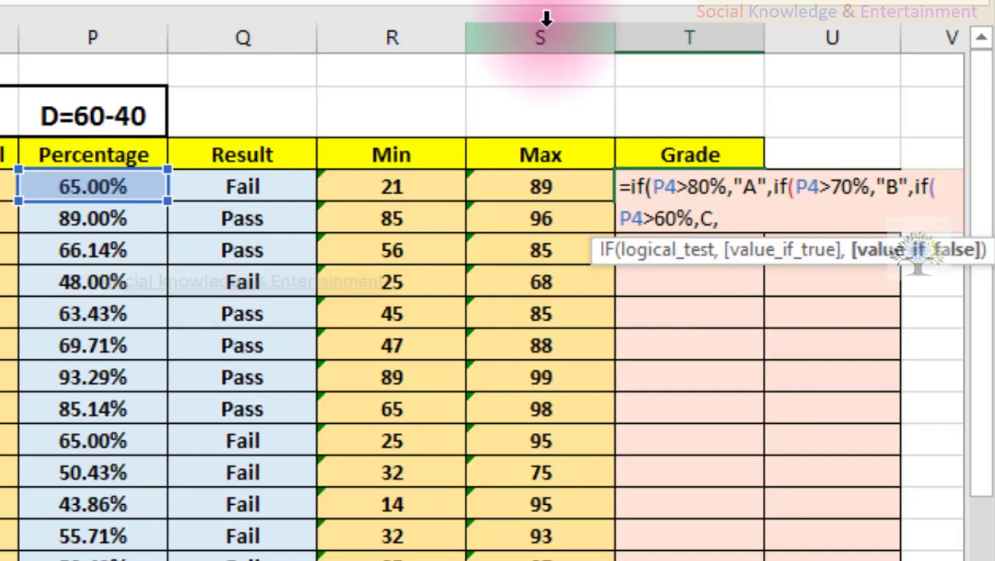
{"action": "key", "text": "BackSpace"}
{"action": "key", "text": "BackSpace"}
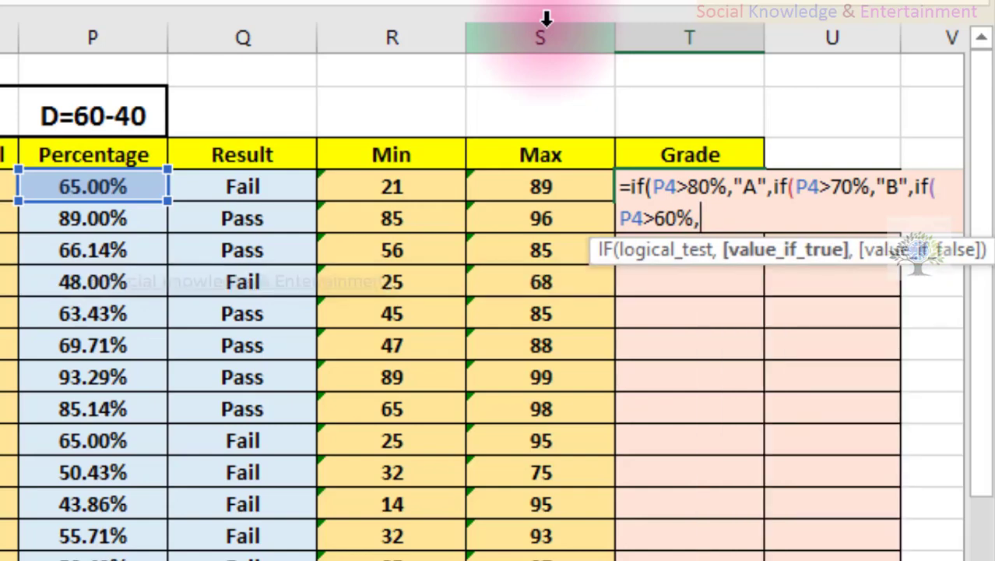
{"action": "type", "text": "\"C"}
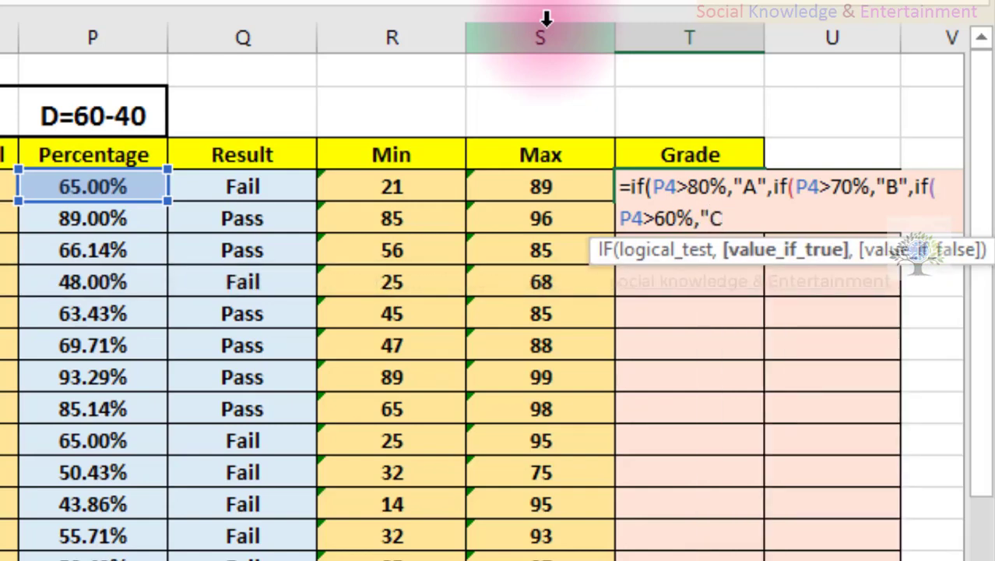
{"action": "type", "text": ","}
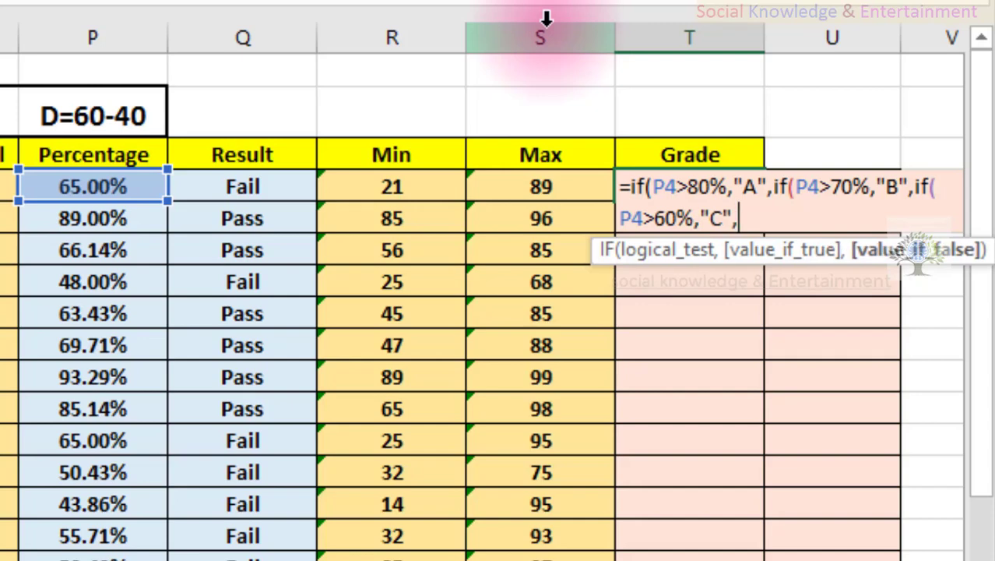
{"action": "type", "text": "i"}
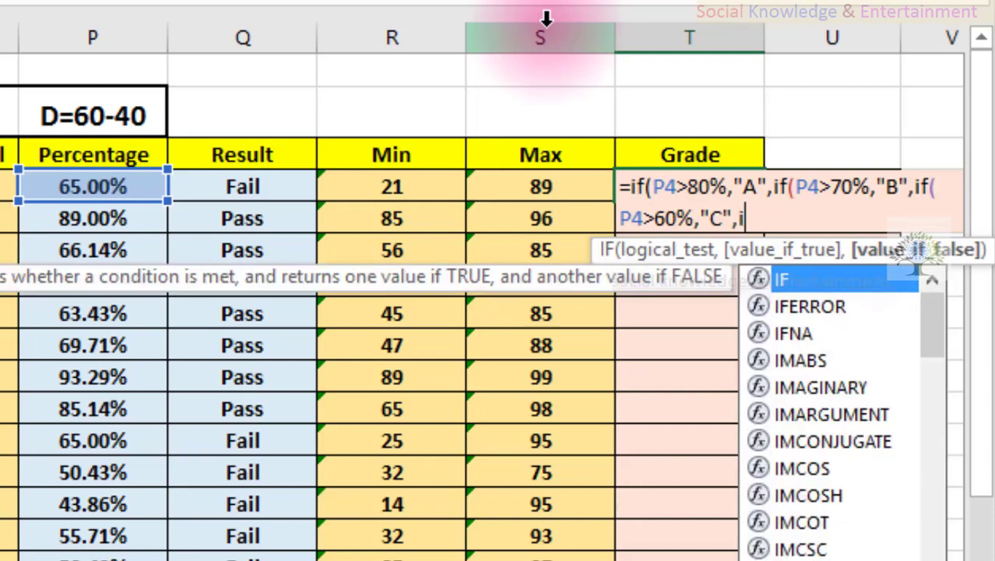
{"action": "type", "text": "f"}
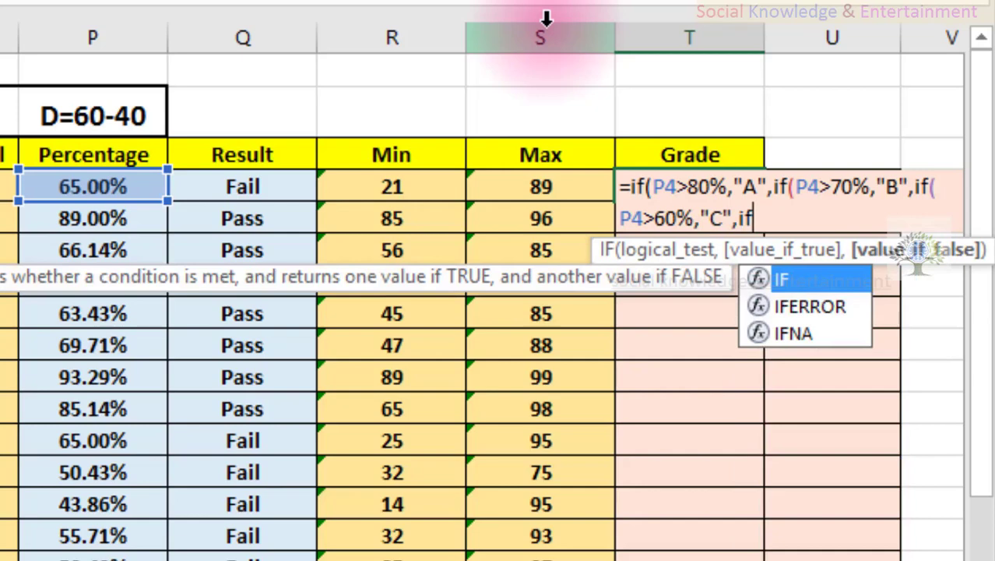
{"action": "type", "text": "("}
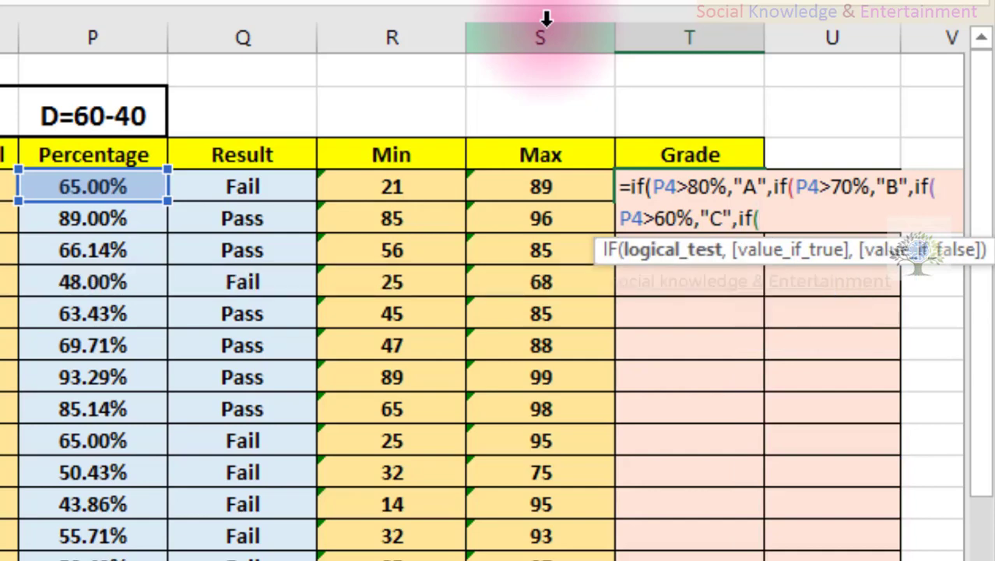
{"action": "left_click", "coordinate": [93, 191]}
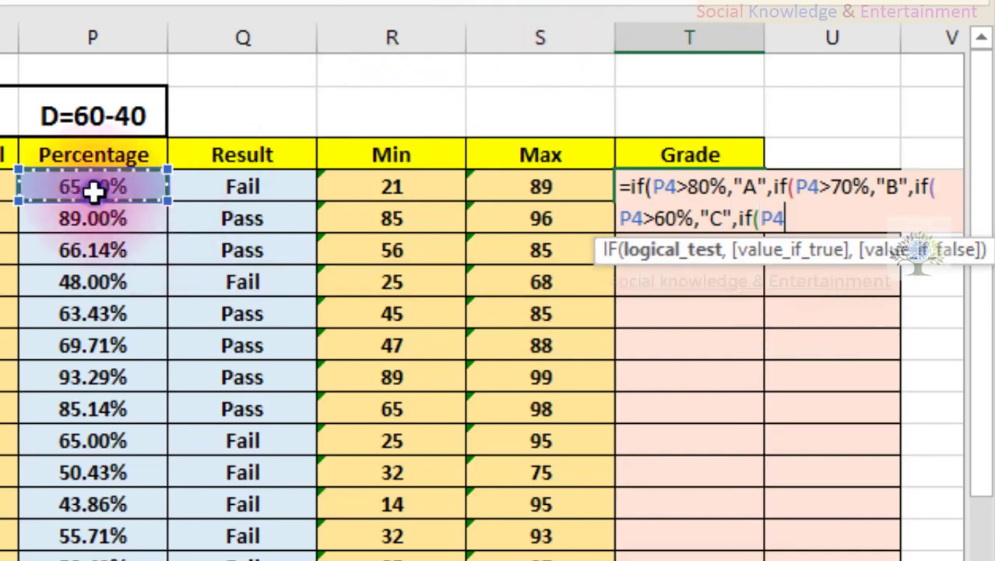
{"action": "type", "text": ">8"}
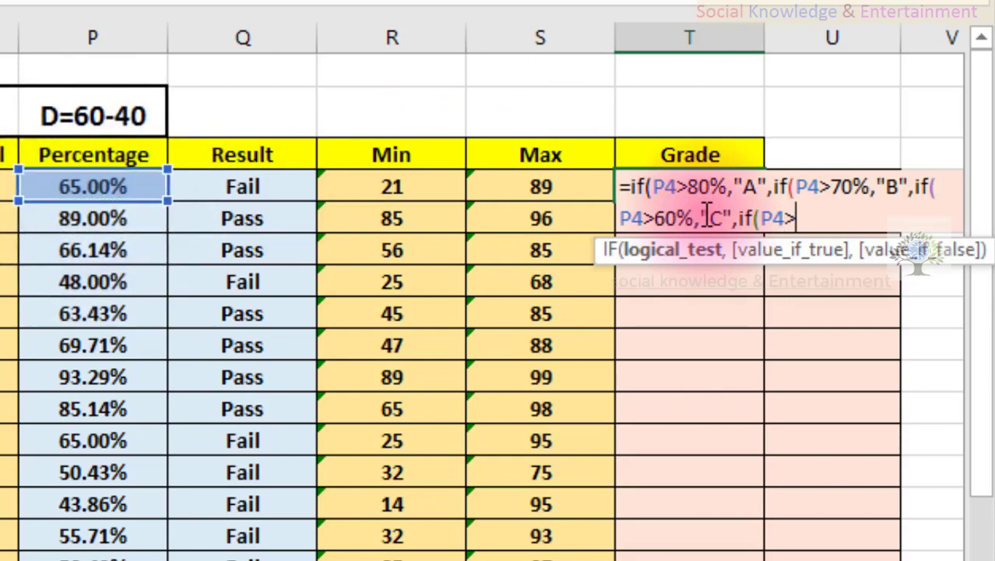
{"action": "type", "text": "0"}
{"action": "type", "text": "%>"}
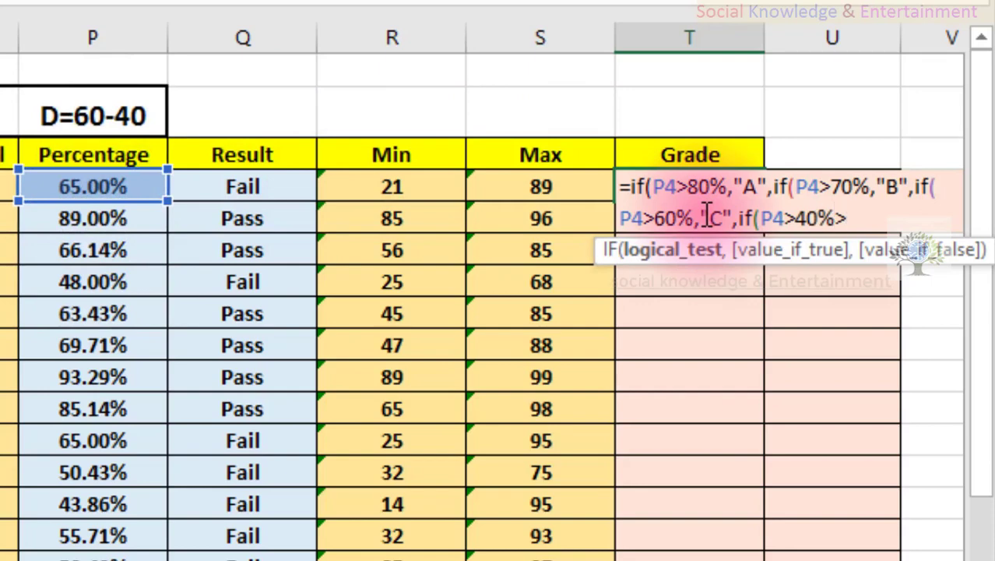
{"action": "key", "text": "BackSpace"}
{"action": "type", "text": ","}
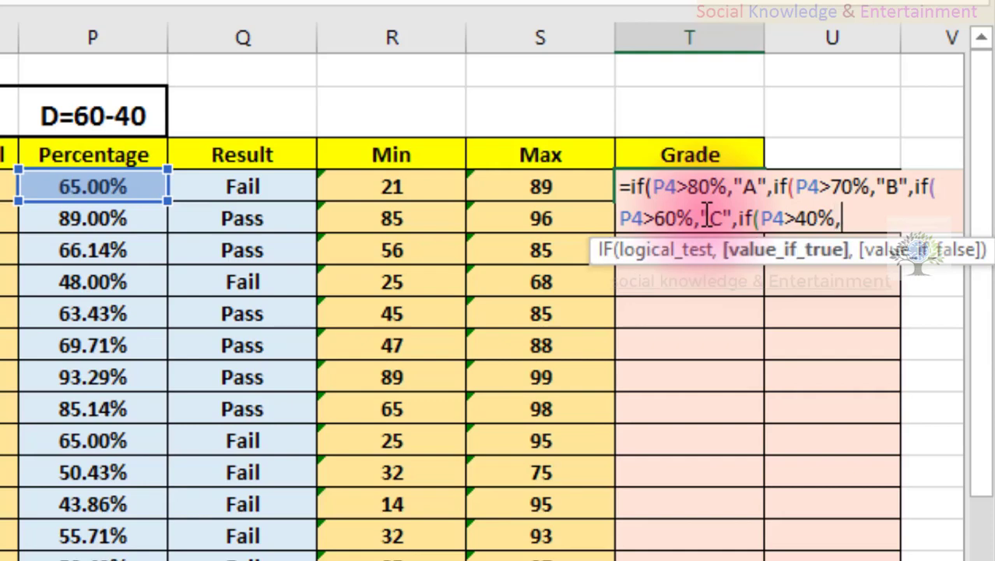
{"action": "type", "text": "\"\""}
- Decline Excel's suggested correction and complete the formula with "D" and fallback "E"
{"action": "key", "text": "Return"}
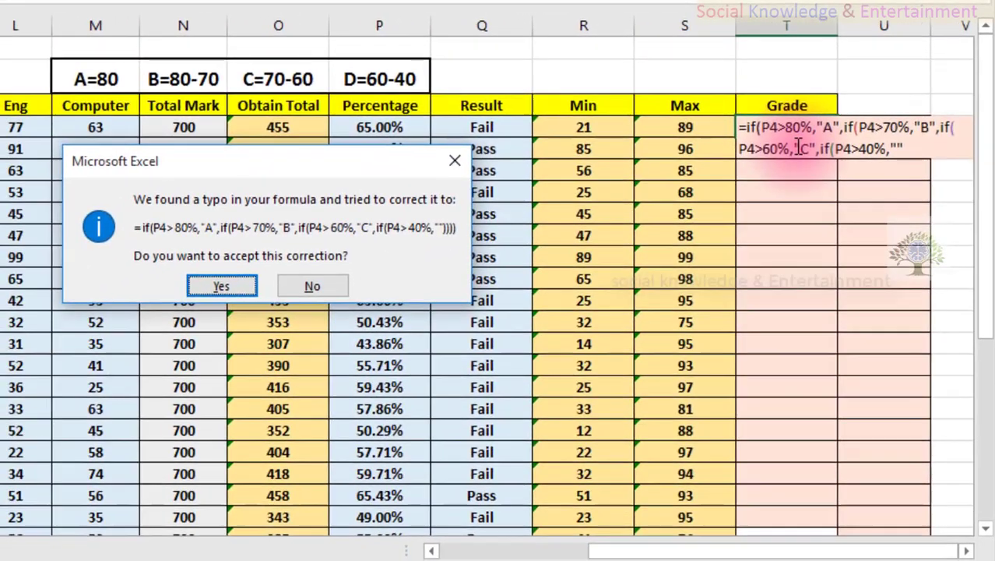
{"action": "key", "text": "Tab"}
{"action": "key", "text": "Return"}
{"action": "key", "text": "Return"}
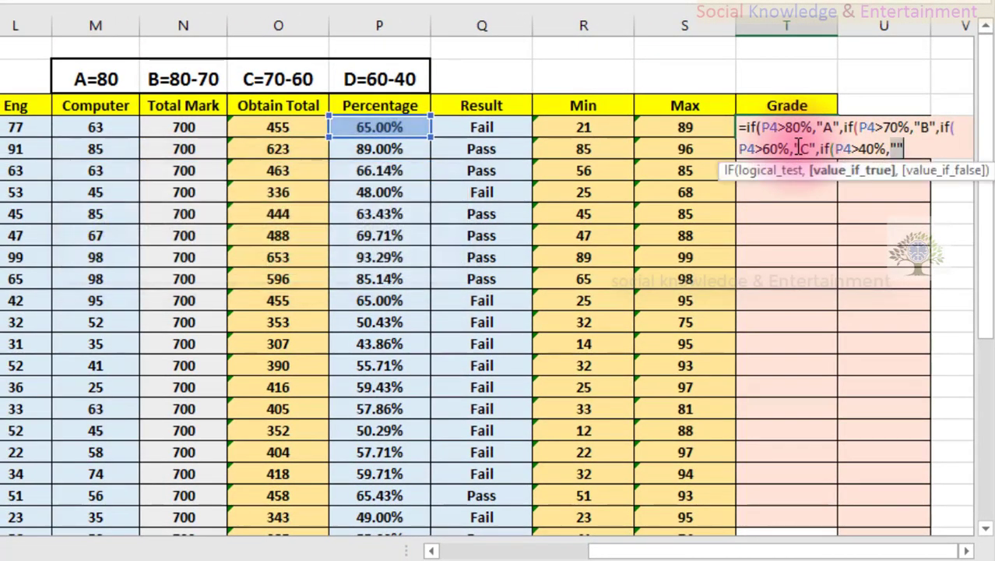
{"action": "key", "text": "Left"}
{"action": "type", "text": "D\""}
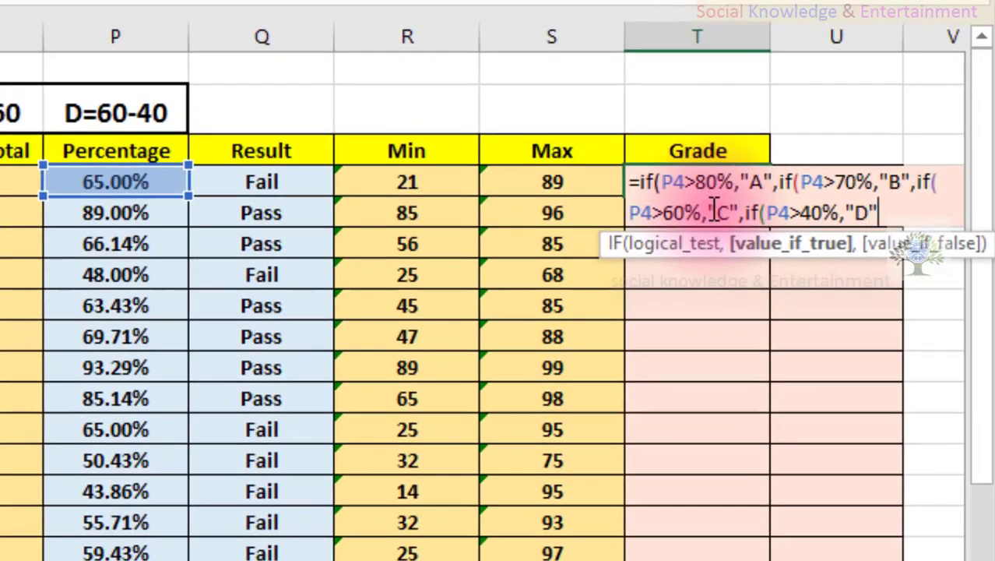
{"action": "type", "text": ",\""}
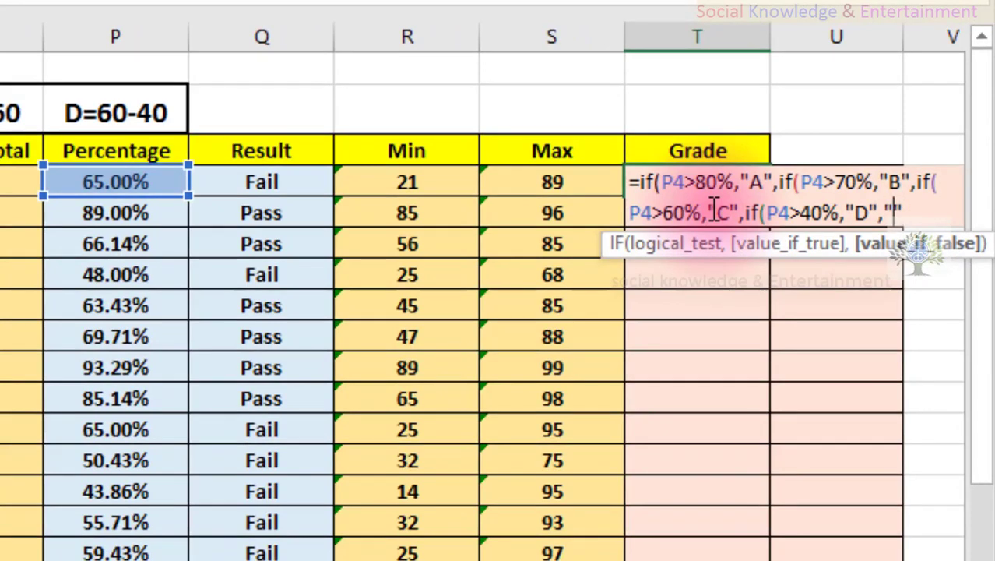
{"action": "type", "text": "E"}
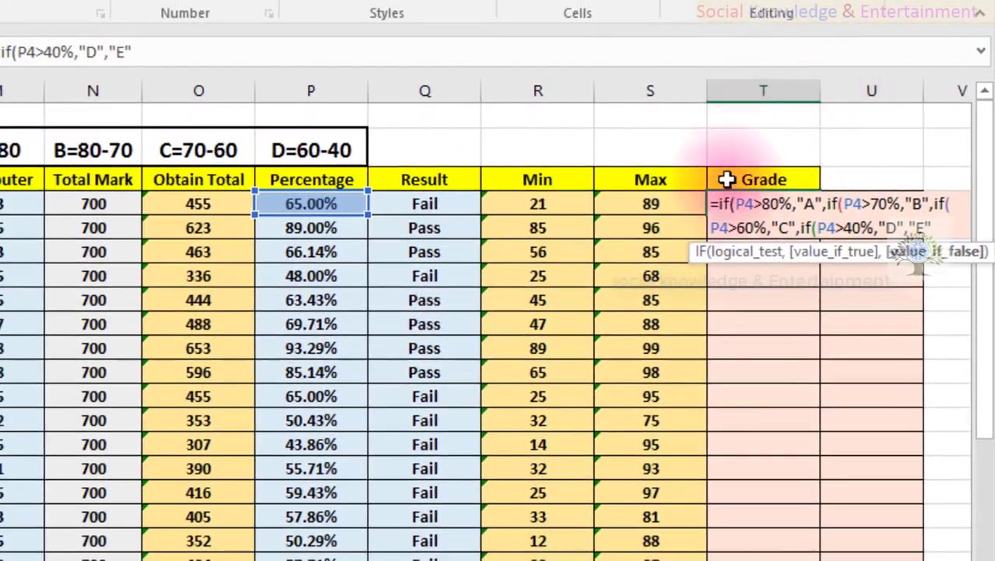
{"action": "left_click_drag", "start_coordinate": [736, 205], "coordinate": [796, 205]}
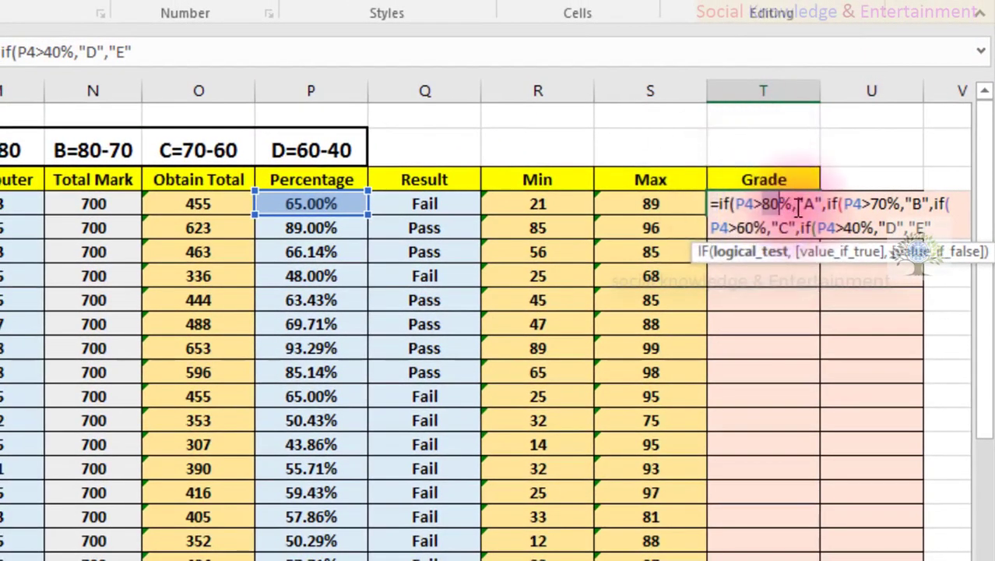
{"action": "left_click", "coordinate": [805, 205]}
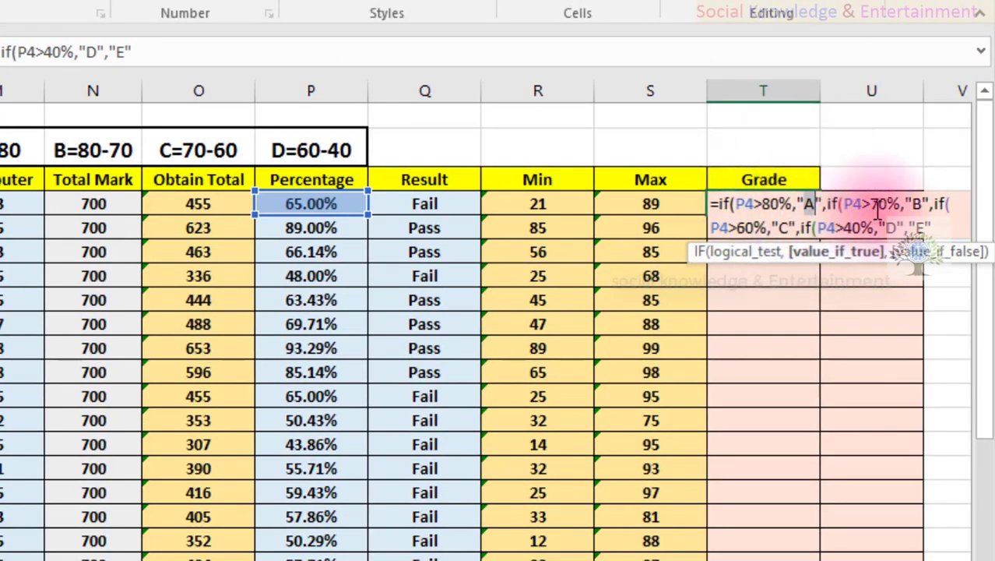
{"action": "left_click_drag", "start_coordinate": [870, 205], "coordinate": [889, 205]}
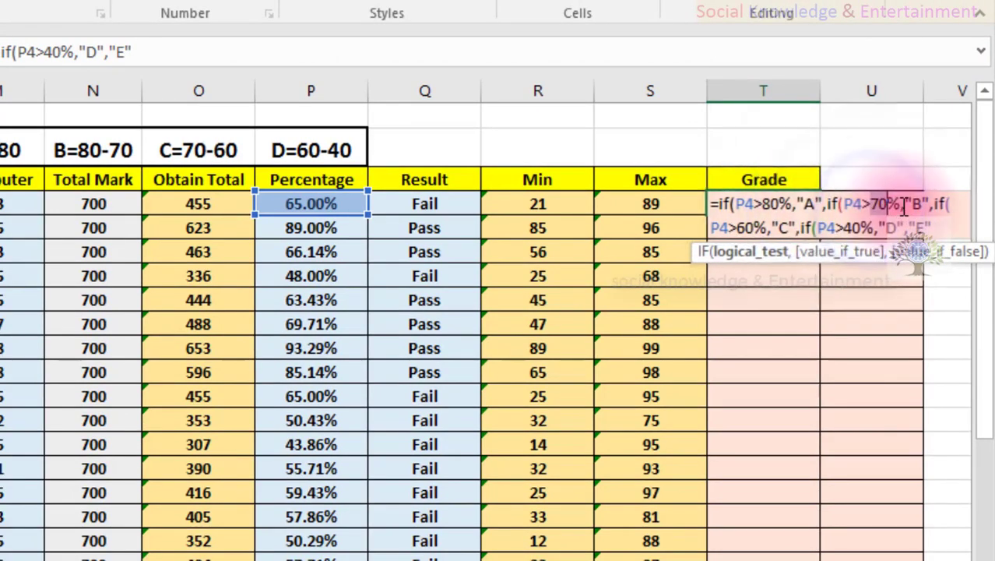
{"action": "double_click", "coordinate": [916, 204]}
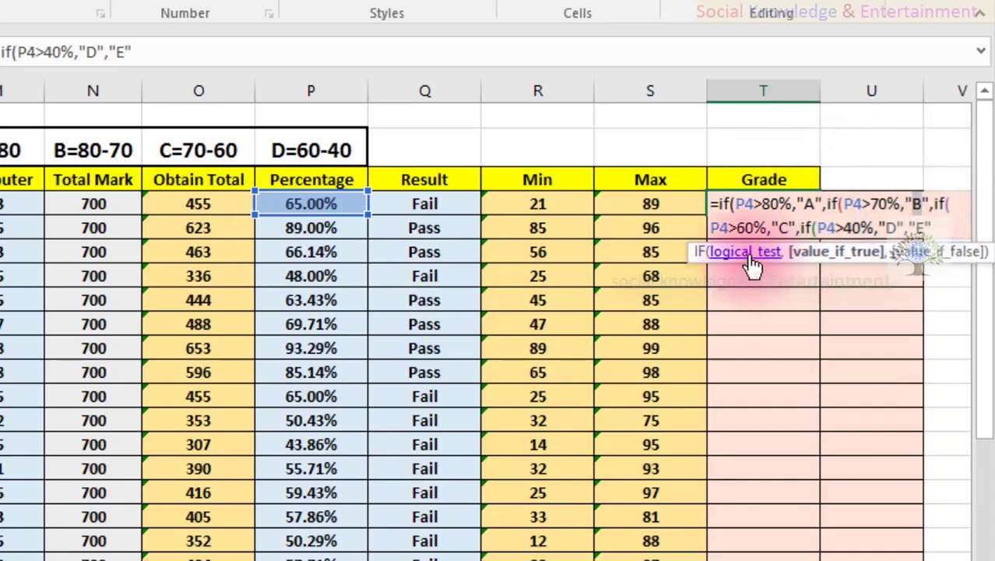
{"action": "double_click", "coordinate": [783, 228]}
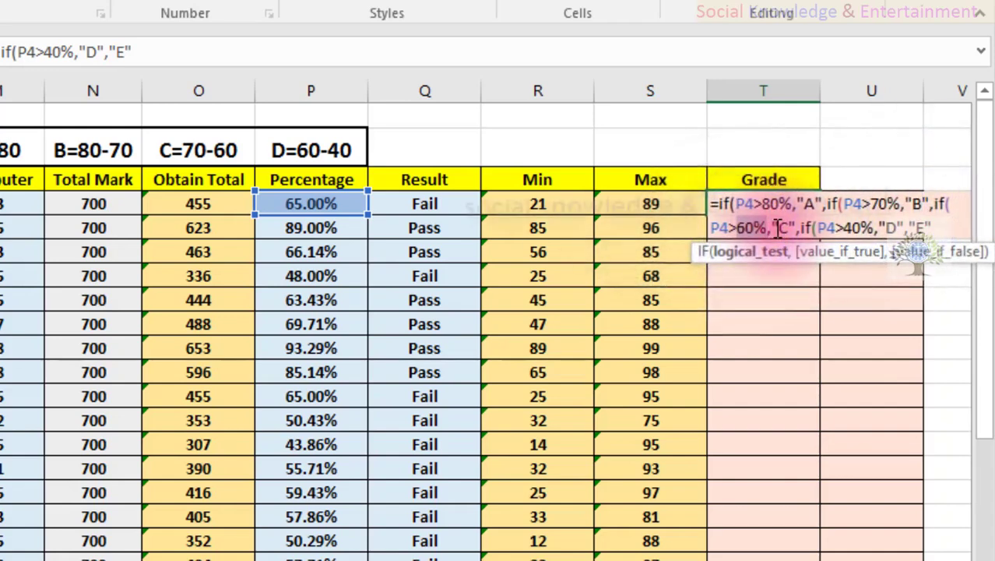
{"action": "double_click", "coordinate": [865, 227]}
{"action": "left_click", "coordinate": [886, 227]}
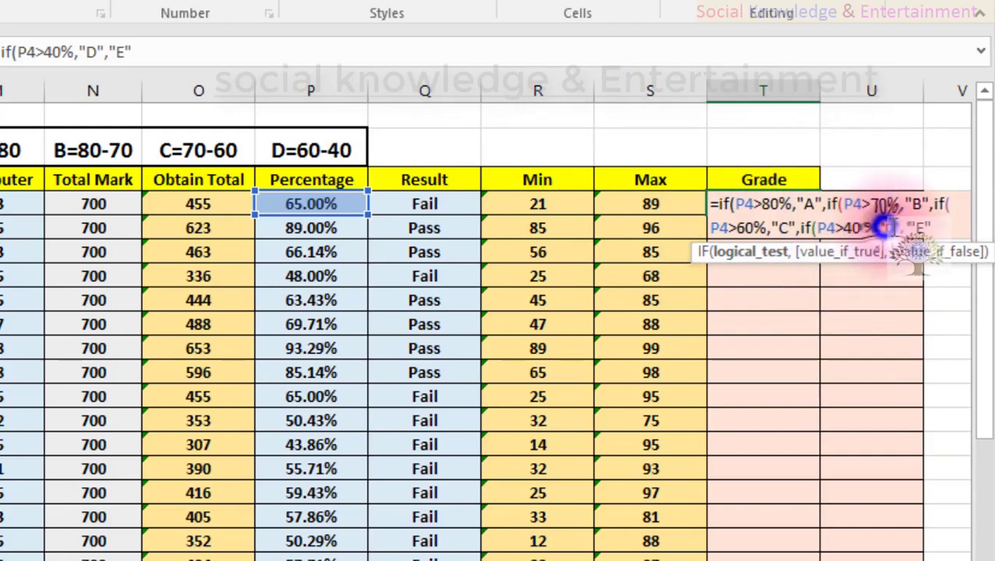
{"action": "left_click", "coordinate": [928, 227]}
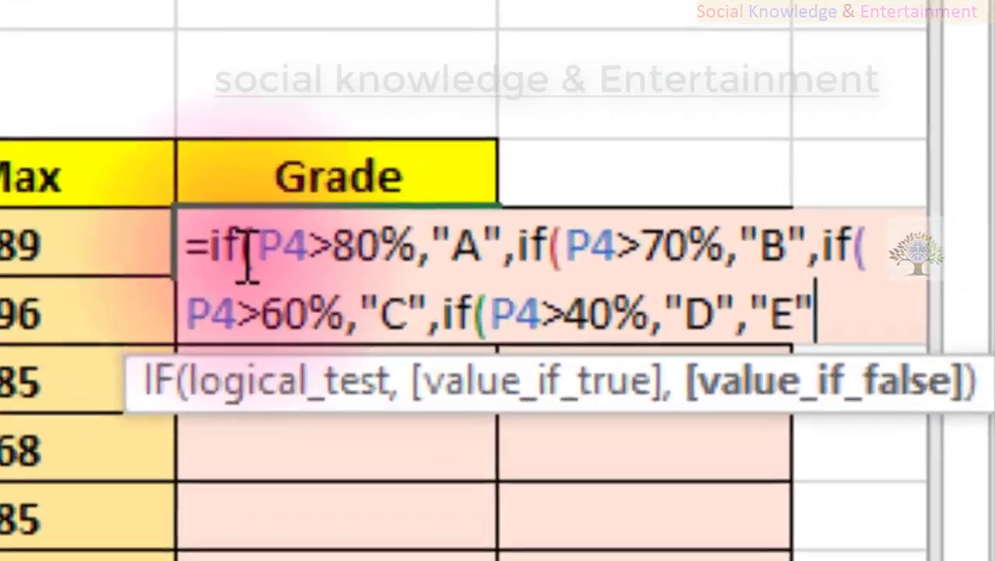
{"action": "left_click", "coordinate": [640, 222]}
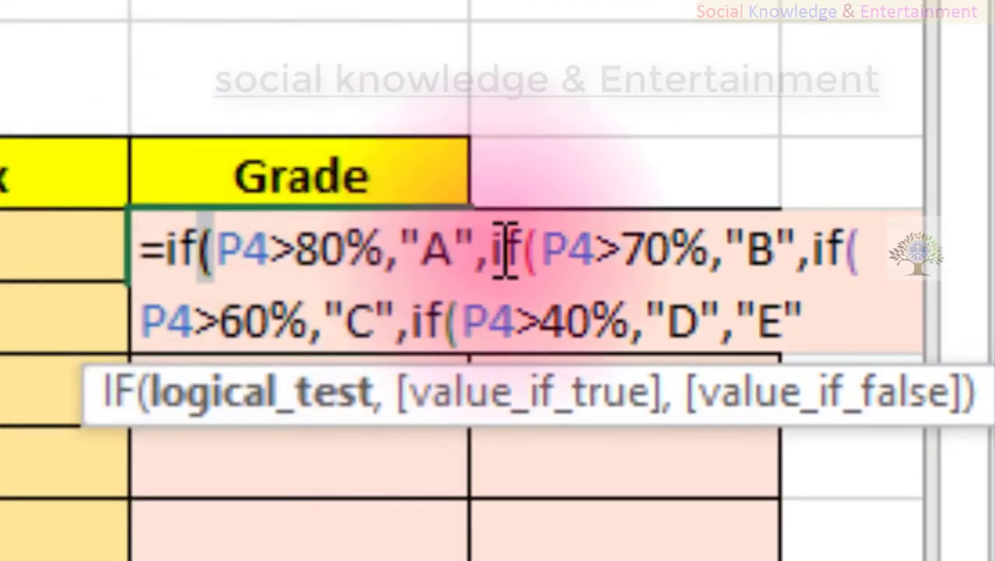
{"action": "double_click", "coordinate": [502, 247]}
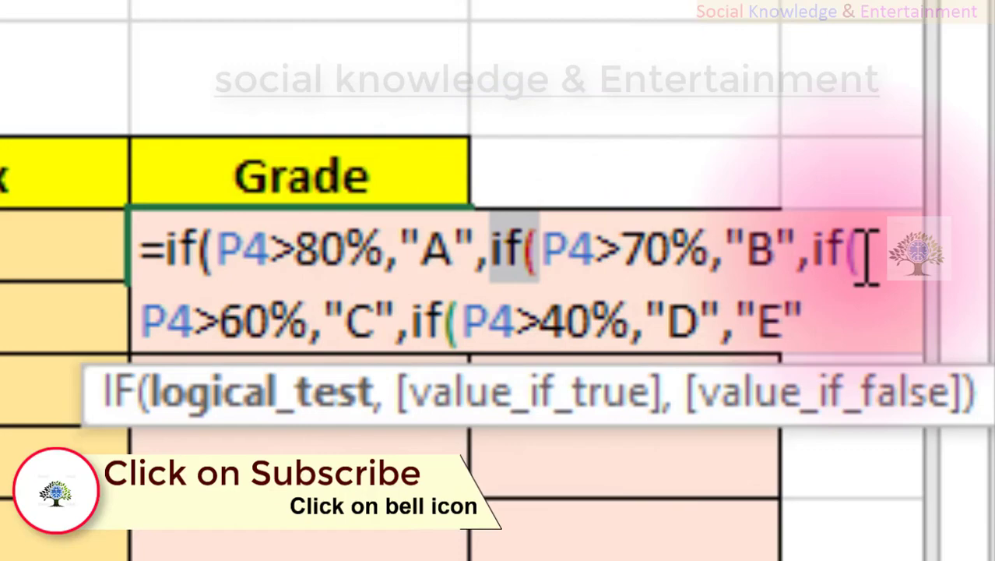
{"action": "left_click", "coordinate": [853, 259]}
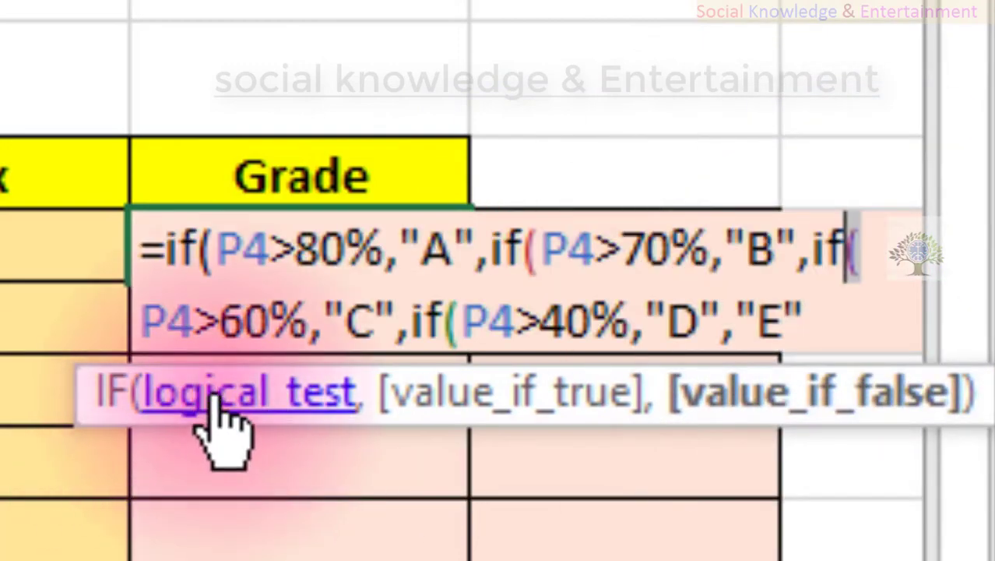
{"action": "left_click", "coordinate": [450, 320]}
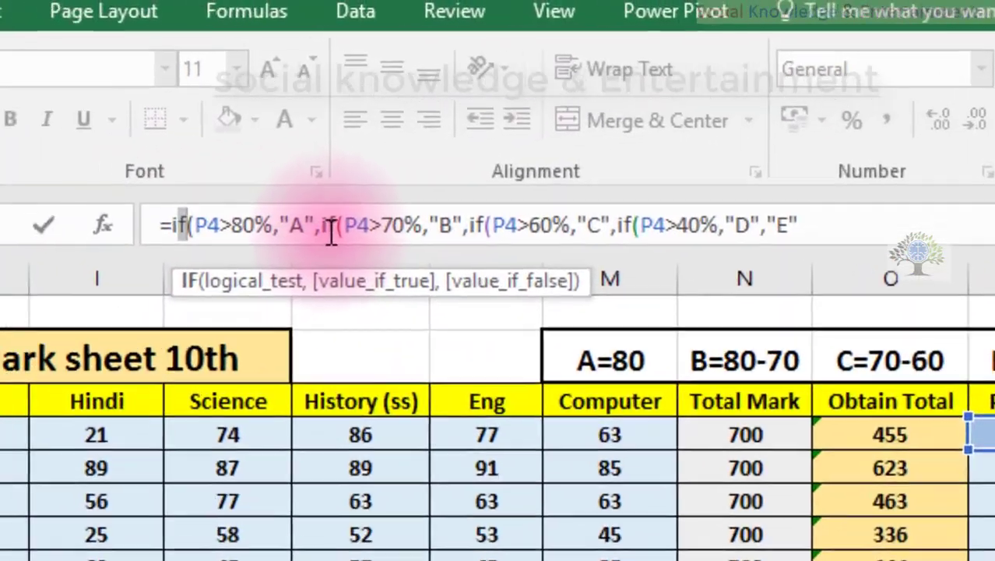
{"action": "left_click", "coordinate": [377, 238]}
{"action": "left_click", "coordinate": [545, 238]}
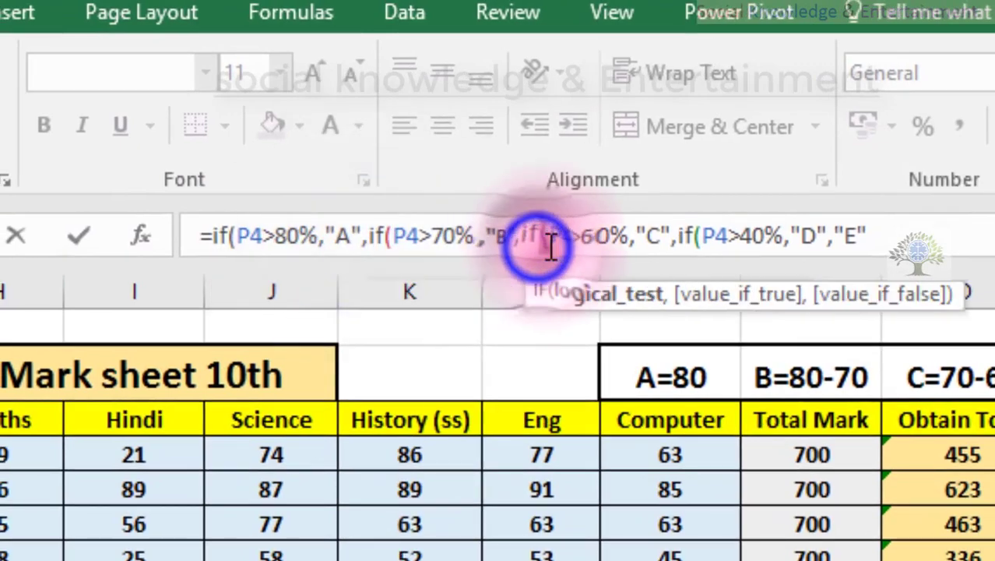
{"action": "left_click", "coordinate": [682, 236]}
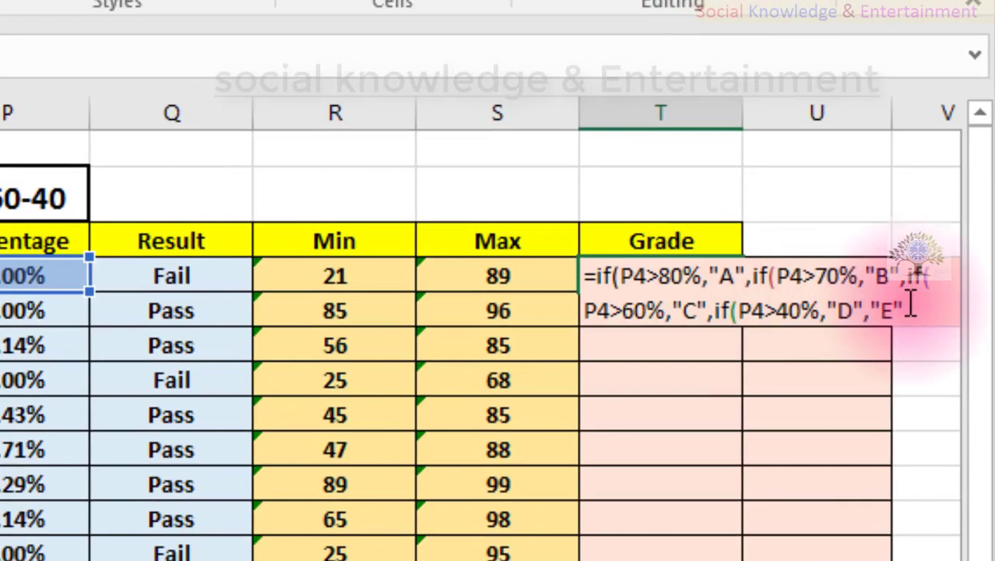
{"action": "left_click", "coordinate": [910, 308]}
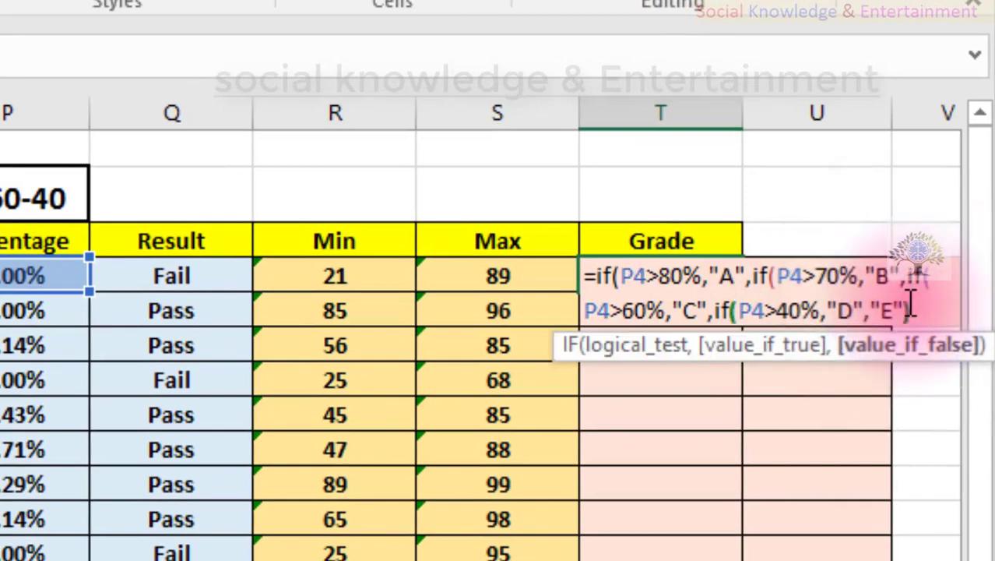
- Close T4's nested IF with four parentheses and enter it, giving grade C
{"action": "type", "text": ")))"}
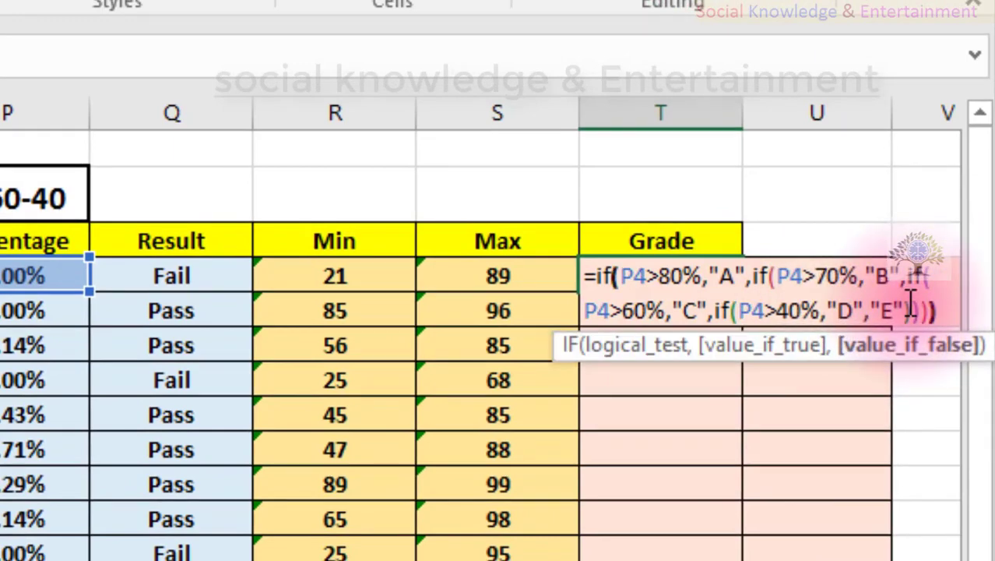
{"action": "type", "text": ")"}
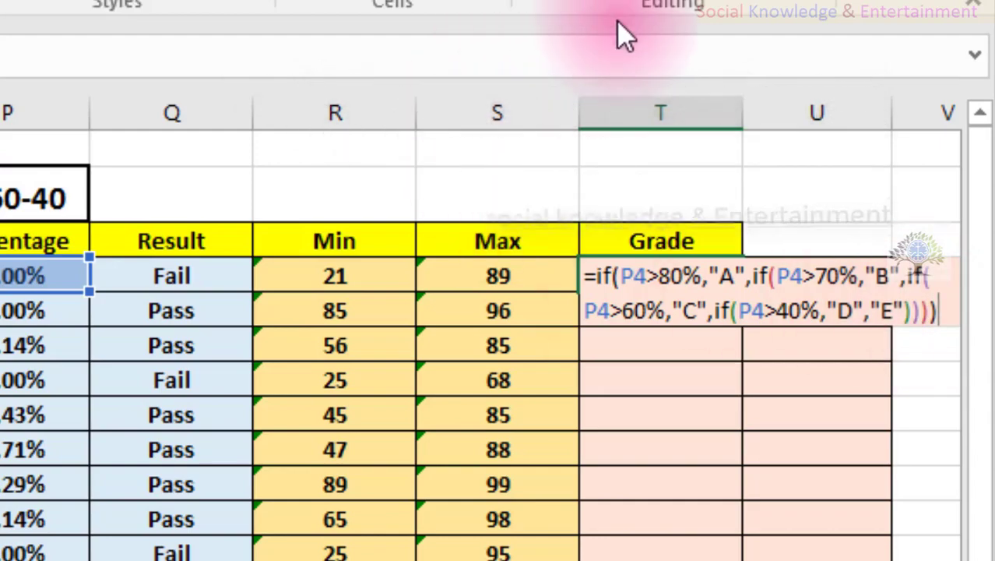
{"action": "key", "text": "Return"}
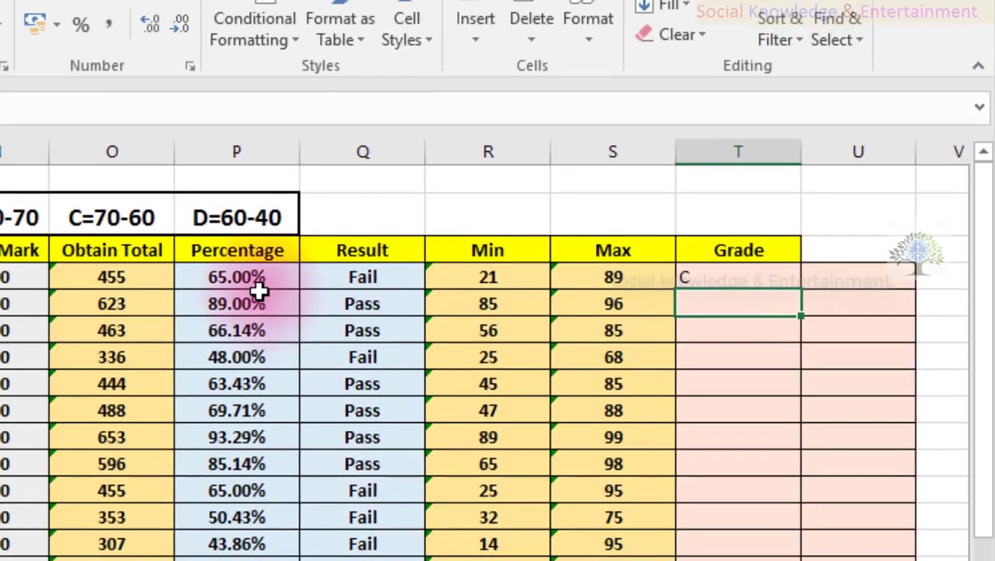
{"action": "left_click", "coordinate": [260, 293]}
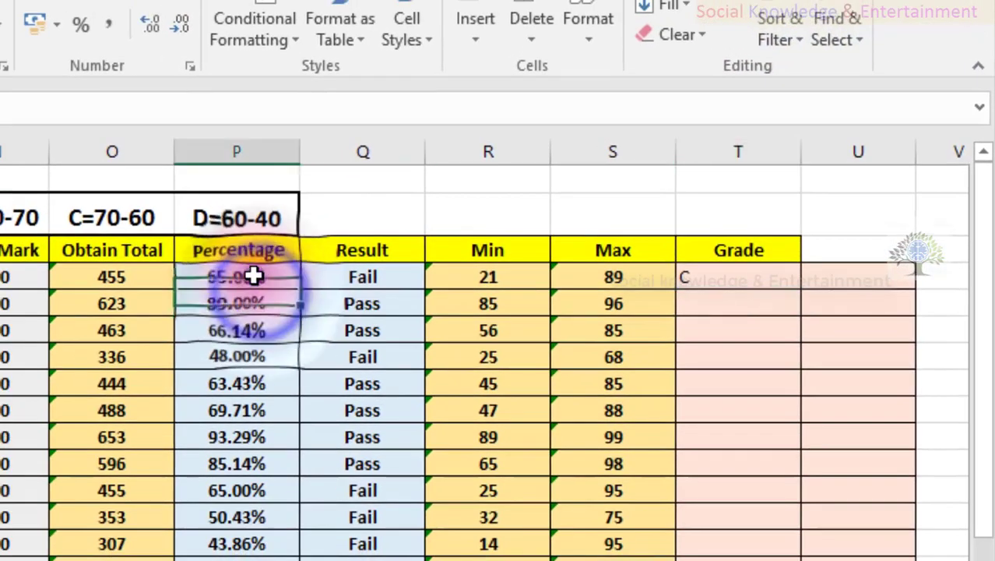
{"action": "left_click", "coordinate": [256, 277]}
{"action": "left_click", "coordinate": [729, 278]}
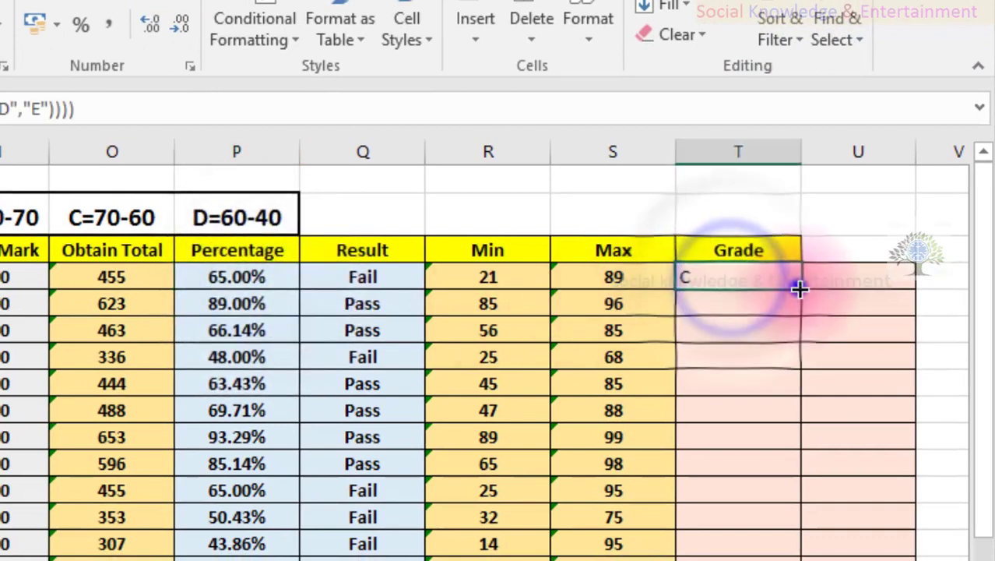
- Copy the grade formula to the second student (89.00%, A), then down to the last student
{"action": "left_click_drag", "start_coordinate": [800, 290], "coordinate": [805, 320]}
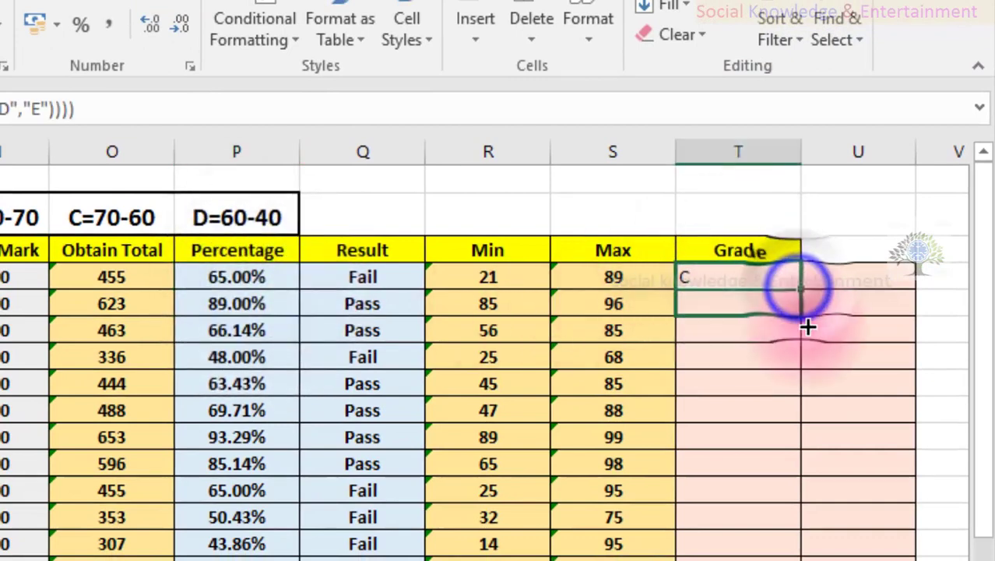
{"action": "left_click", "coordinate": [200, 312]}
{"action": "left_click", "coordinate": [732, 306]}
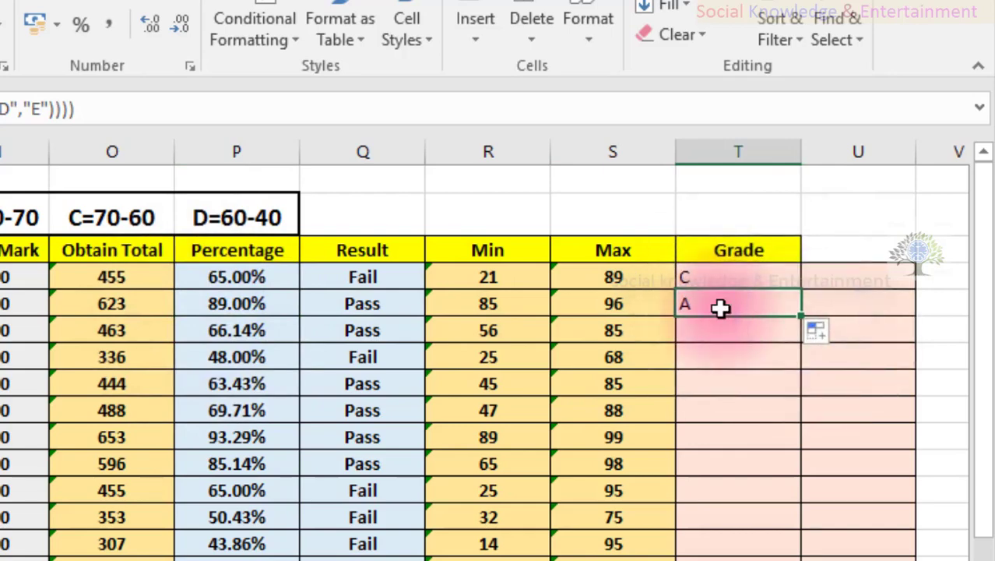
{"action": "left_click_drag", "start_coordinate": [706, 280], "coordinate": [728, 304]}
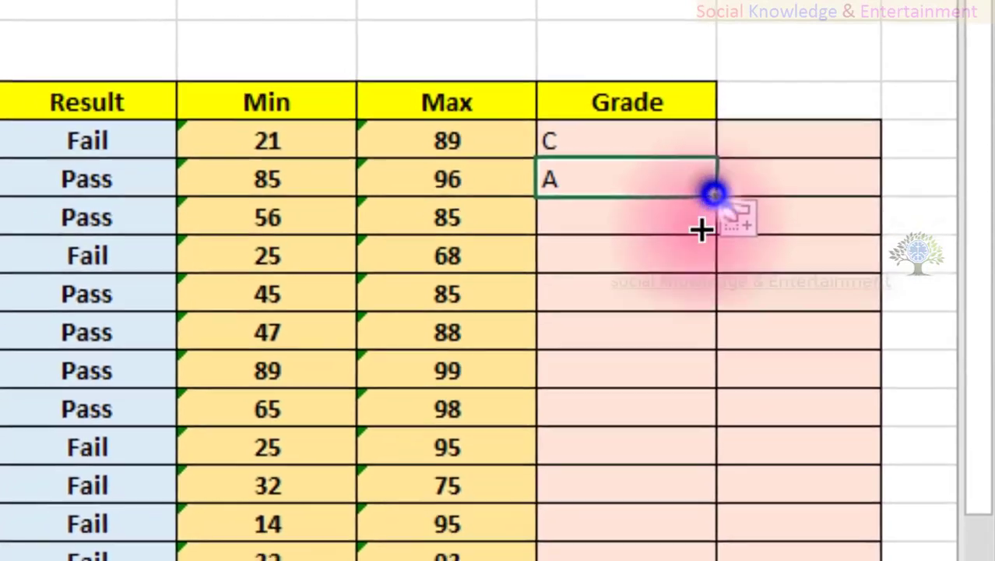
{"action": "left_click_drag", "start_coordinate": [715, 194], "coordinate": [814, 471]}
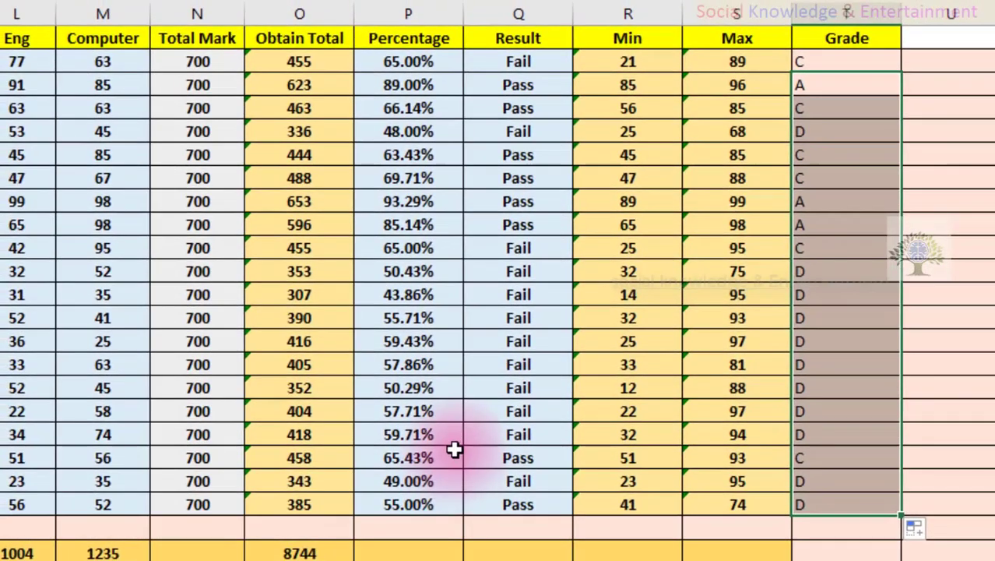
{"action": "left_click", "coordinate": [454, 444]}
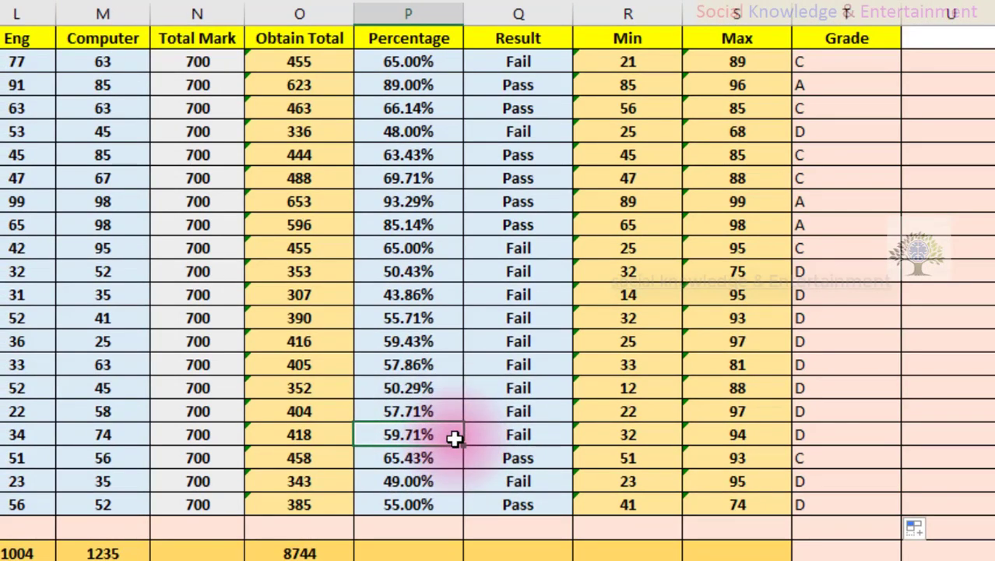
- Check the grade of the 65.43% student and review the filled Grade column
{"action": "left_click", "coordinate": [822, 463]}
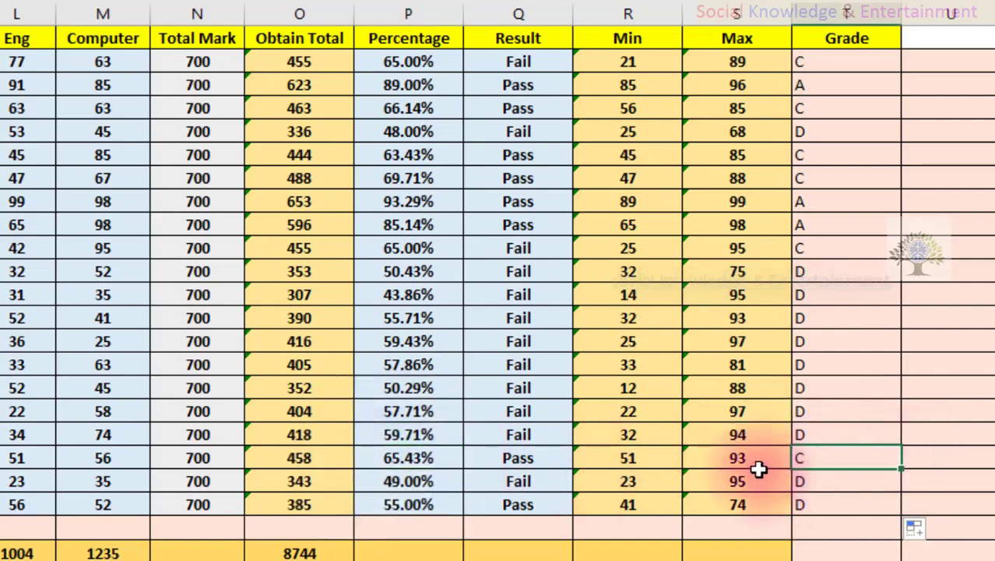
{"action": "scroll", "coordinate": [728, 211], "scroll_direction": "up", "scroll_amount": 1}
{"action": "scroll", "coordinate": [728, 210], "scroll_direction": "up", "scroll_amount": 1}
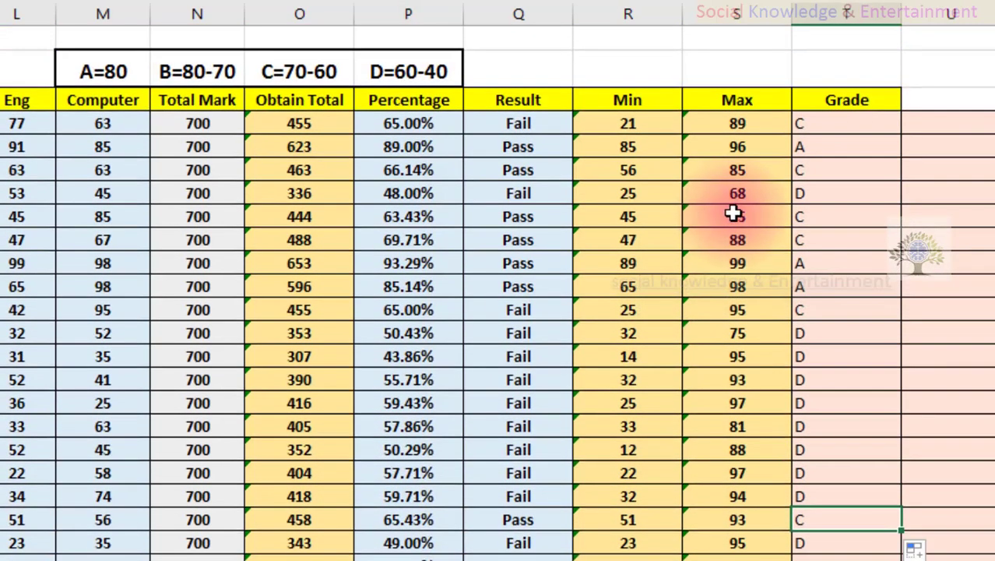
{"action": "scroll", "coordinate": [733, 213], "scroll_direction": "down", "scroll_amount": 2}
{"action": "scroll", "coordinate": [733, 214], "scroll_direction": "up", "scroll_amount": 2}
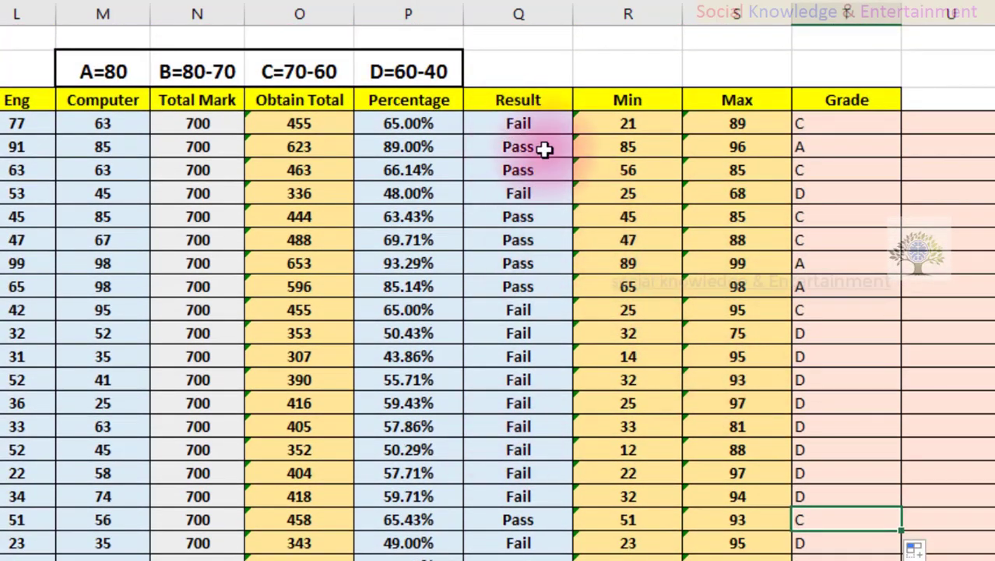
{"action": "scroll", "coordinate": [502, 200], "scroll_direction": "down", "scroll_amount": 2}
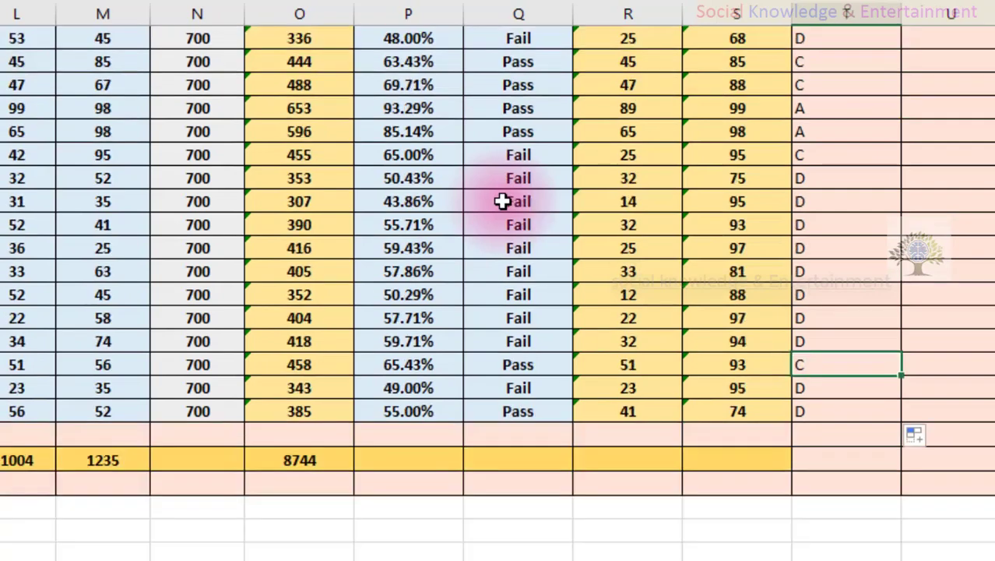
{"action": "scroll", "coordinate": [502, 201], "scroll_direction": "up", "scroll_amount": 2}
{"action": "scroll", "coordinate": [529, 346], "scroll_direction": "down", "scroll_amount": 1}
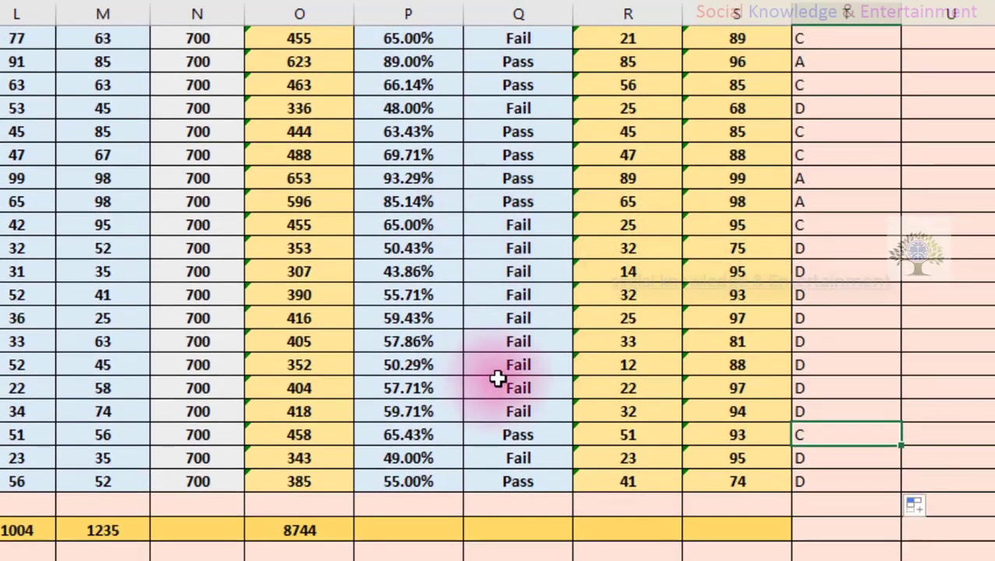
{"action": "scroll", "coordinate": [504, 278], "scroll_direction": "up", "scroll_amount": 1}
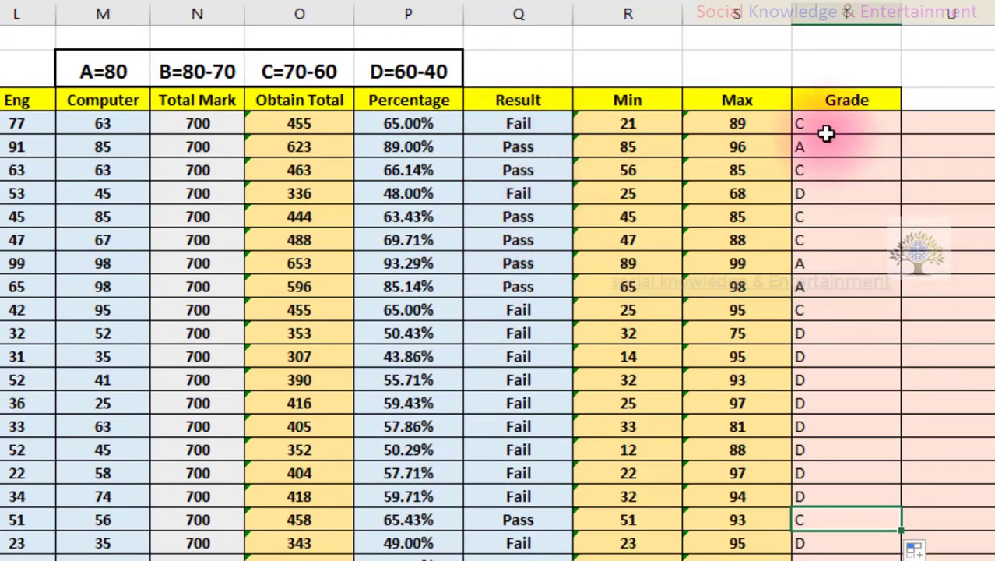
{"action": "left_click_drag", "start_coordinate": [824, 124], "coordinate": [849, 552]}
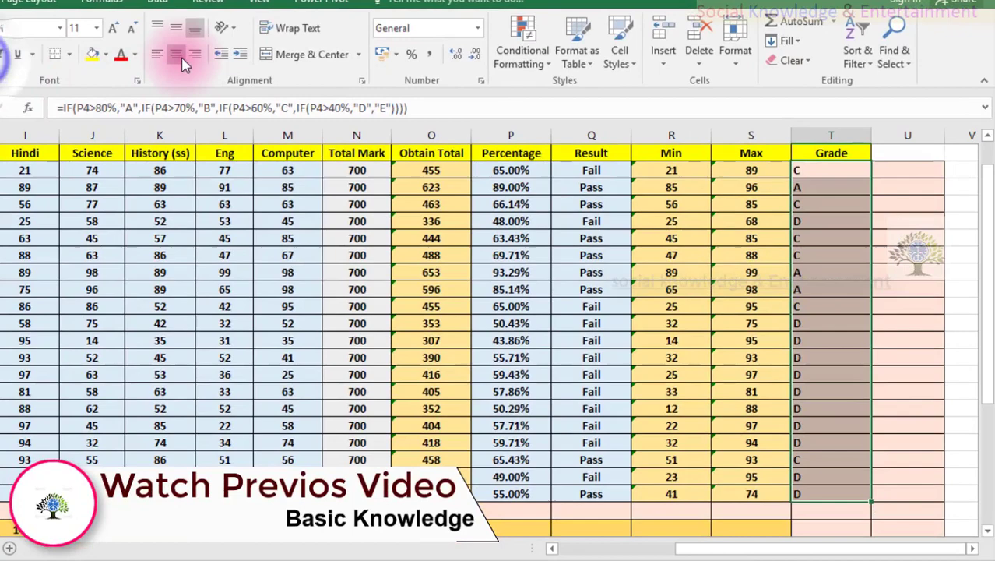
{"action": "left_click", "coordinate": [177, 53]}
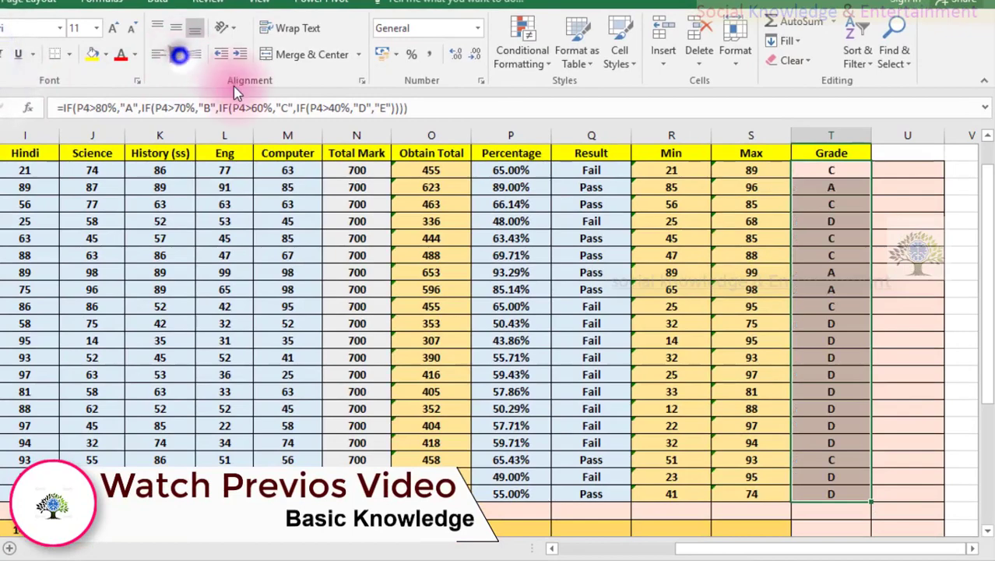
{"action": "left_click", "coordinate": [459, 222]}
{"action": "scroll", "coordinate": [686, 257], "scroll_direction": "up", "scroll_amount": 1}
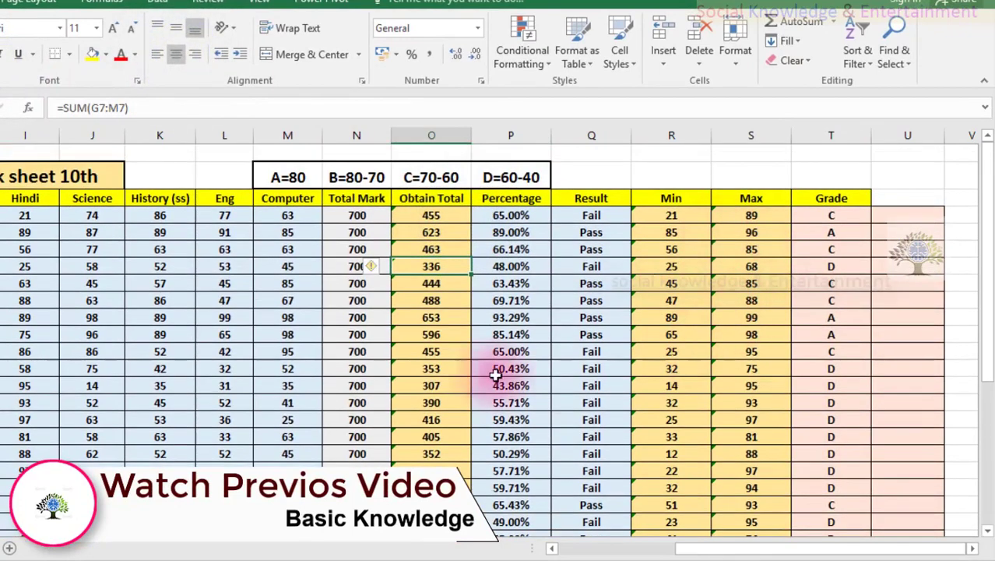
{"action": "left_click", "coordinate": [301, 171]}
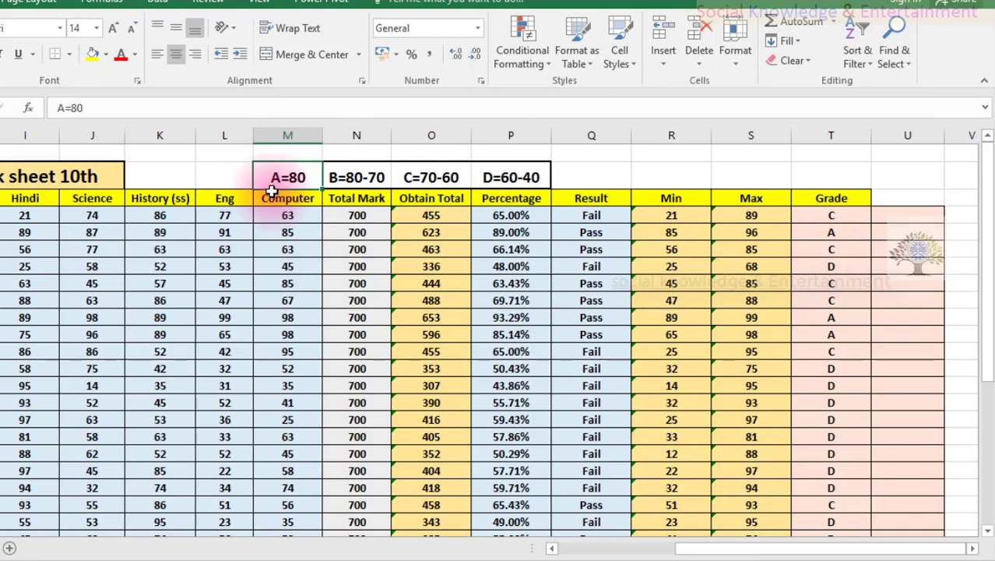
- Inspect the P5 percentage and nested IF grade formulas, cancelling the edit unchanged
{"action": "left_click", "coordinate": [511, 232]}
{"action": "left_click", "coordinate": [798, 235]}
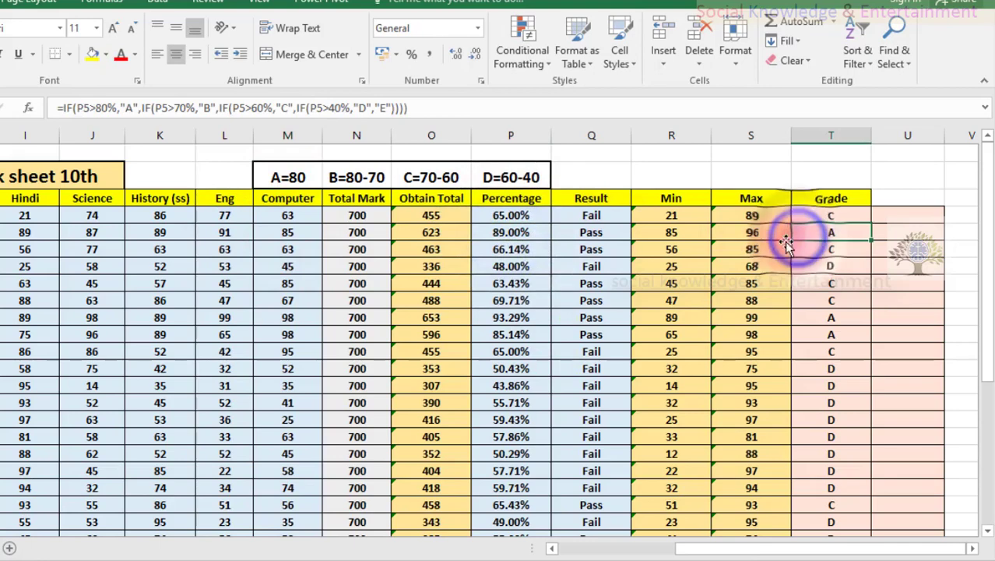
{"action": "double_click", "coordinate": [503, 232]}
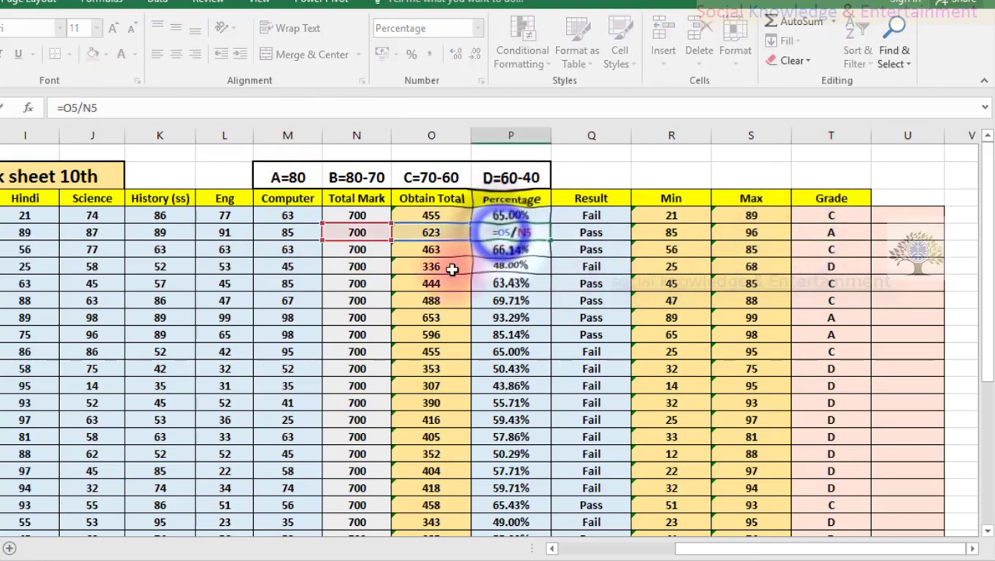
{"action": "left_click", "coordinate": [425, 300]}
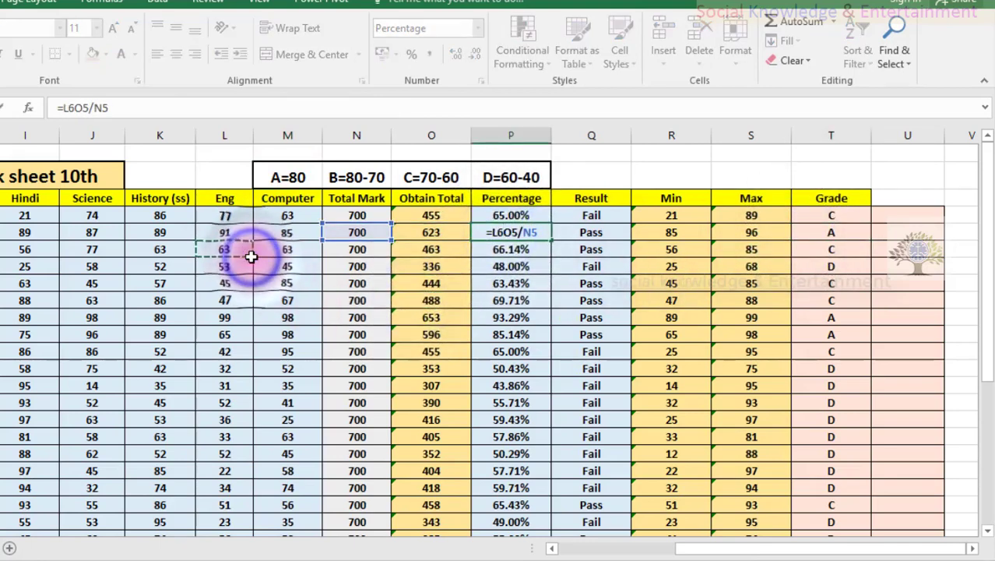
{"action": "key", "text": "Escape"}
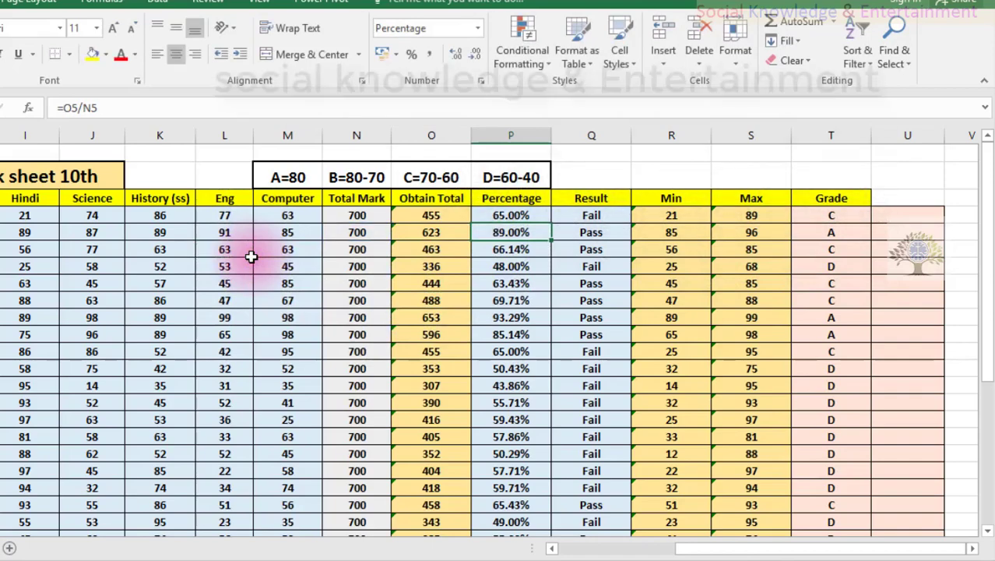
- Change the second student's Eng mark from 91 to 75 and the third's to 65
{"action": "double_click", "coordinate": [229, 234]}
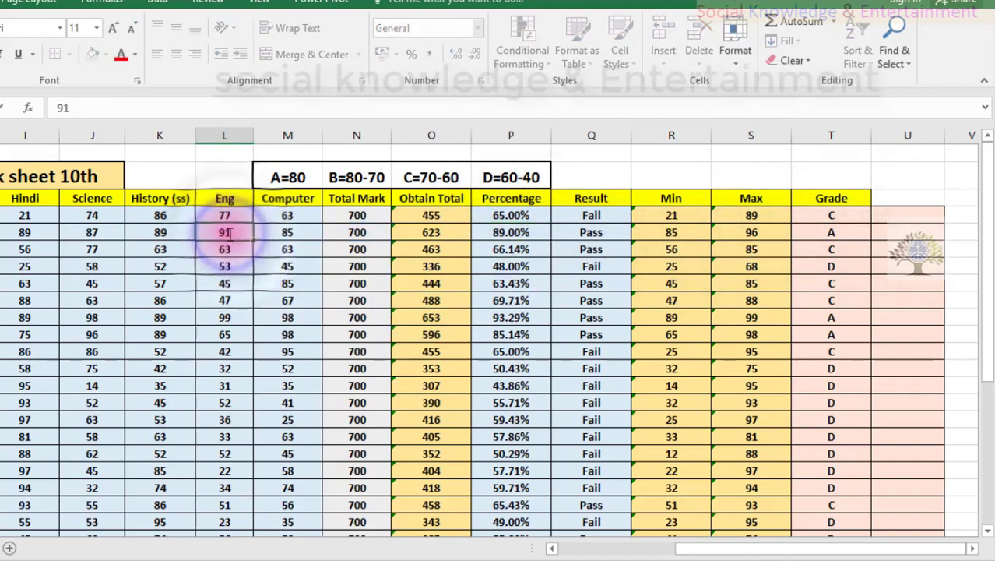
{"action": "key", "text": "BackSpace"}
{"action": "key", "text": "BackSpace"}
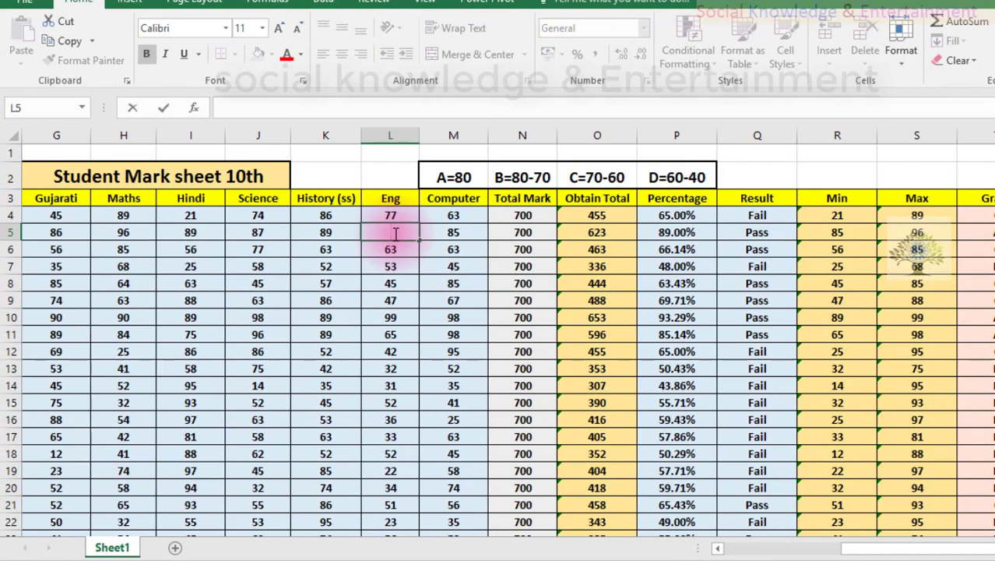
{"action": "type", "text": "75"}
{"action": "key", "text": "Return"}
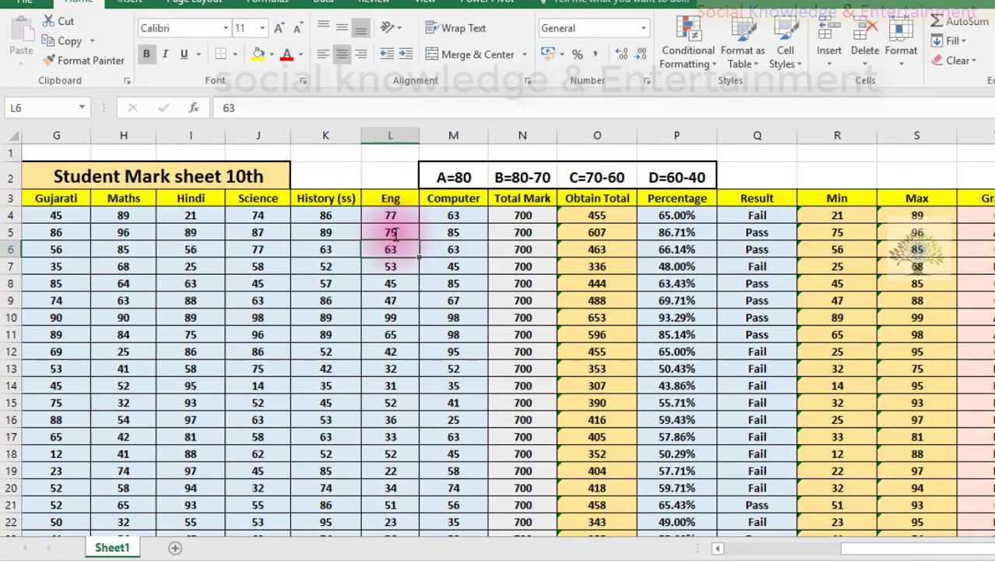
{"action": "key", "text": "BackSpace"}
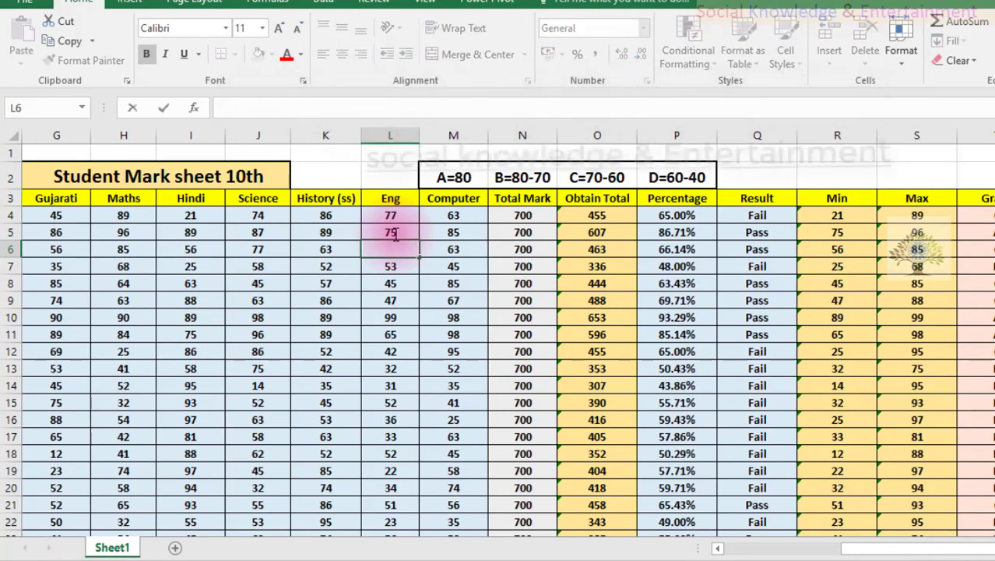
{"action": "type", "text": "65"}
{"action": "key", "text": "Return"}
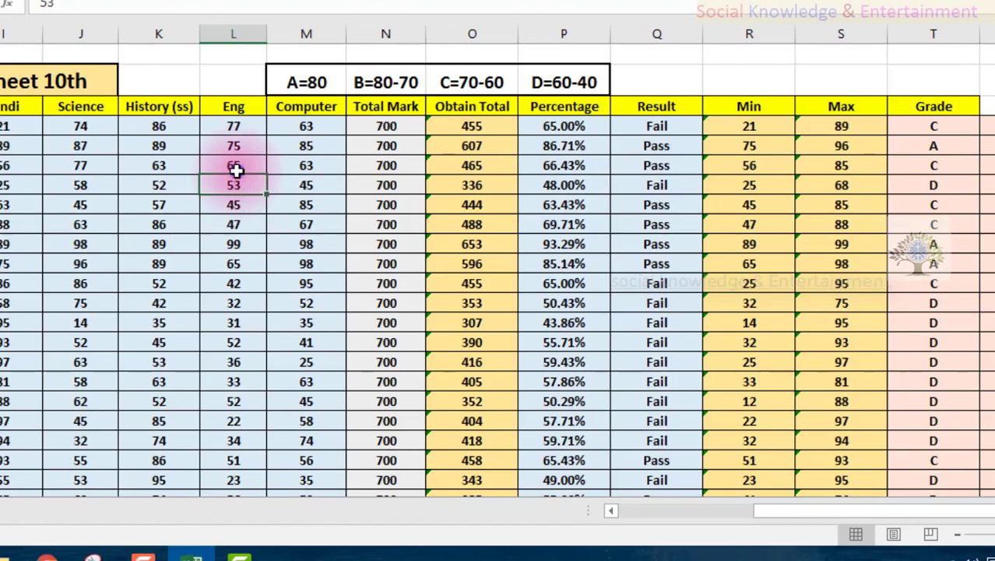
- Change the second student's Eng mark to 40
{"action": "left_click", "coordinate": [235, 167]}
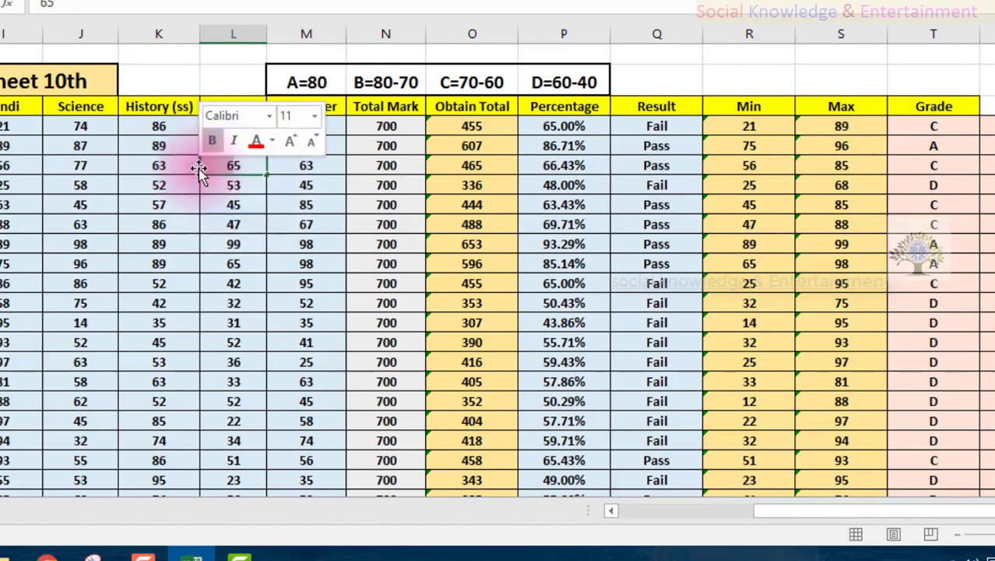
{"action": "left_click", "coordinate": [306, 204]}
{"action": "double_click", "coordinate": [229, 145]}
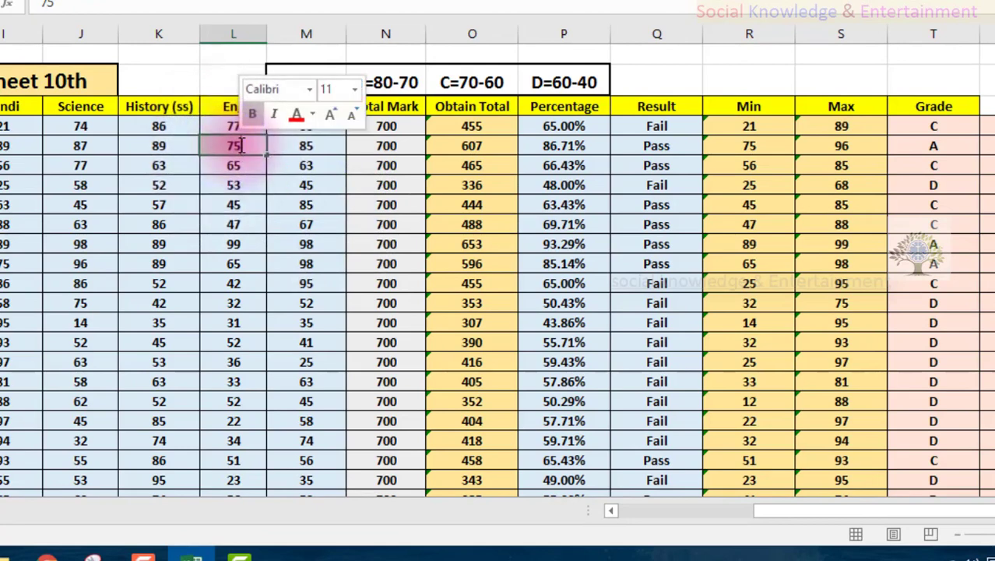
{"action": "type", "text": "65"}
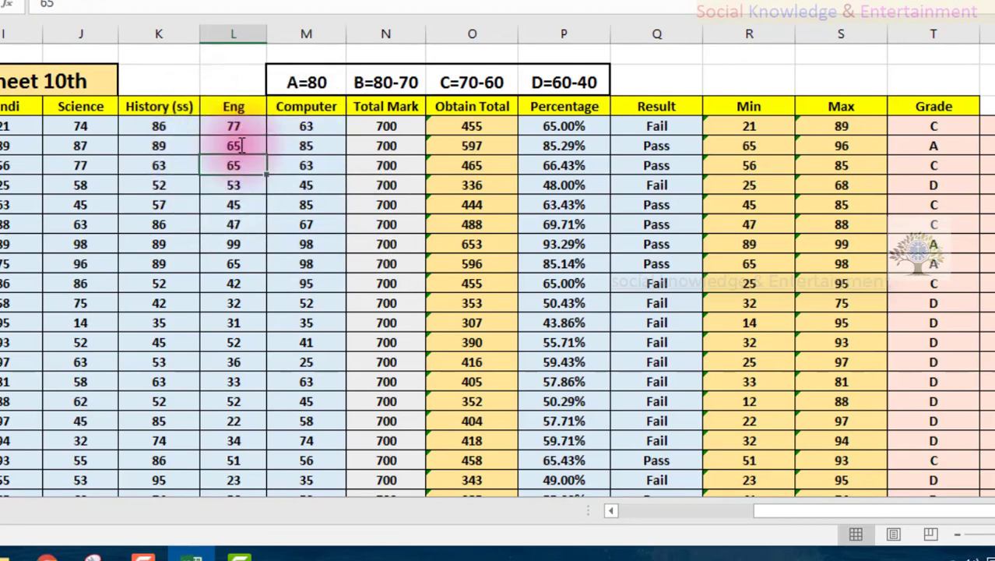
{"action": "double_click", "coordinate": [242, 145]}
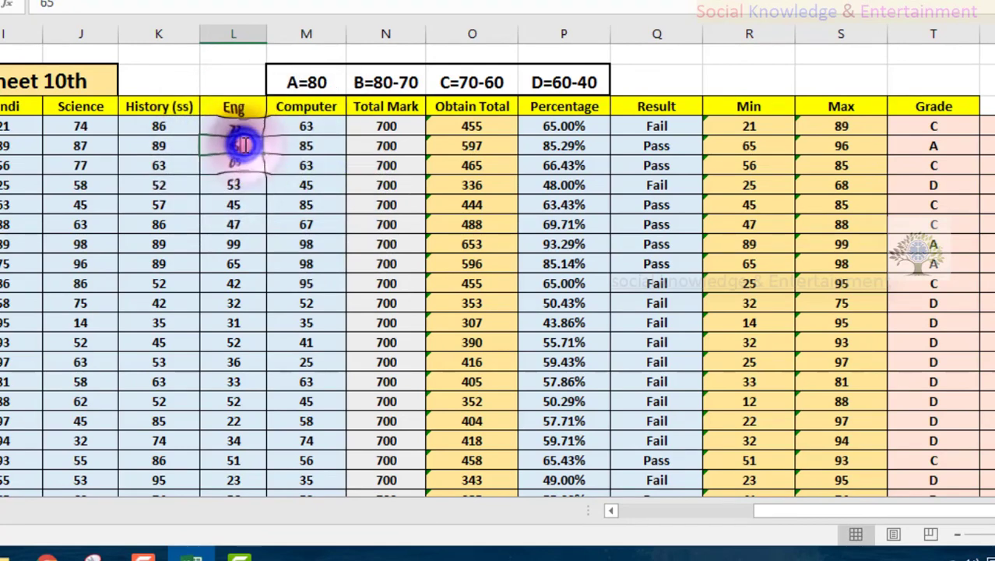
{"action": "type", "text": "40"}
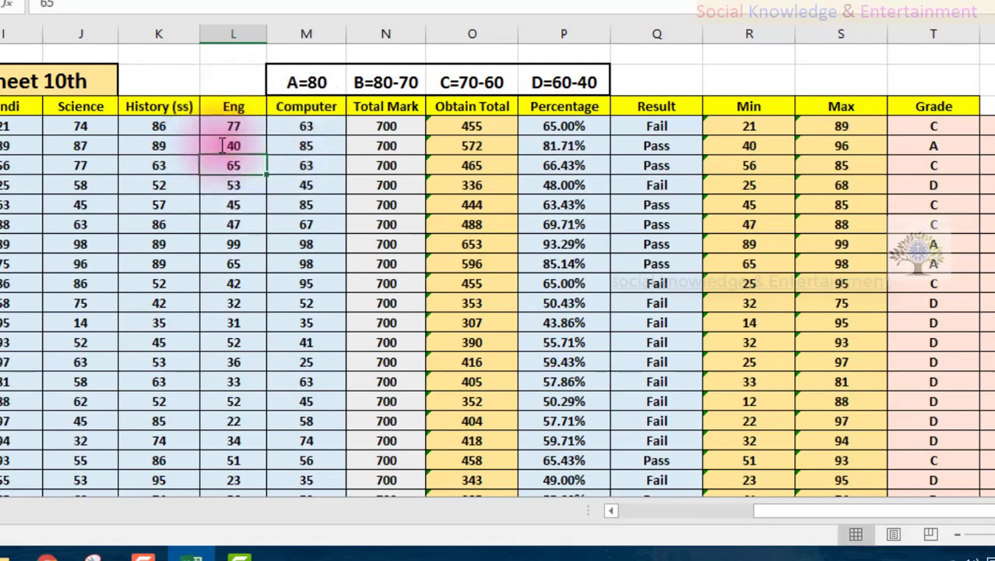
- Lower the second student's Computer mark from 85 to 70, confirming their grade becomes B
{"action": "left_click", "coordinate": [306, 170]}
{"action": "key", "text": "ctrl+Down"}
{"action": "scroll", "coordinate": [310, 173], "scroll_direction": "up", "scroll_amount": 5}
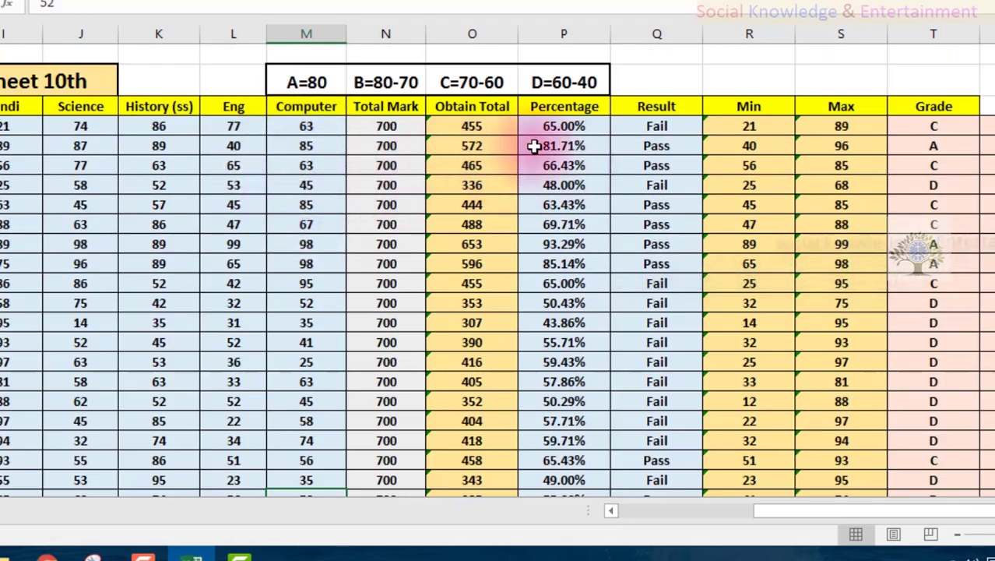
{"action": "left_click", "coordinate": [571, 148]}
{"action": "left_click", "coordinate": [311, 146]}
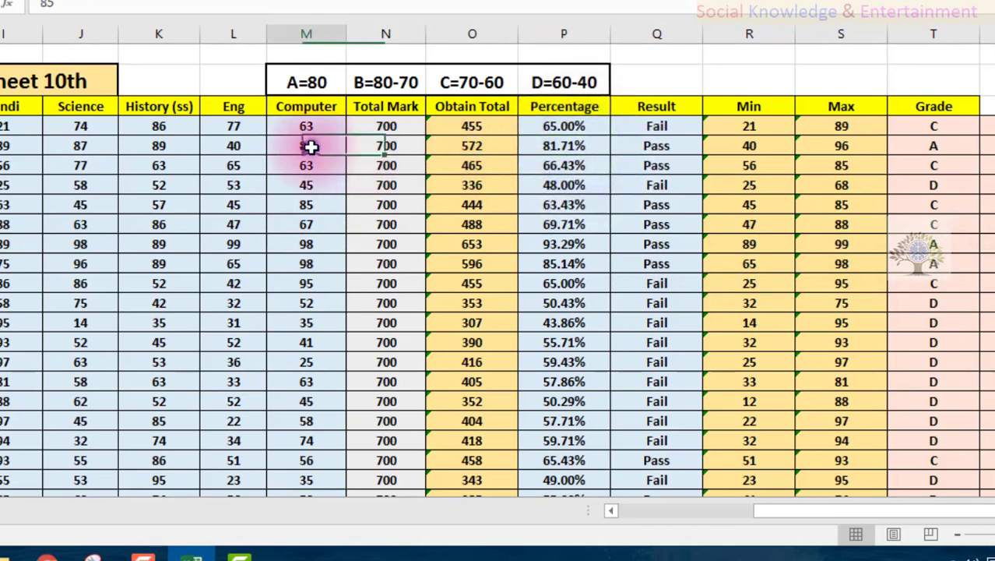
{"action": "right_click", "coordinate": [292, 146]}
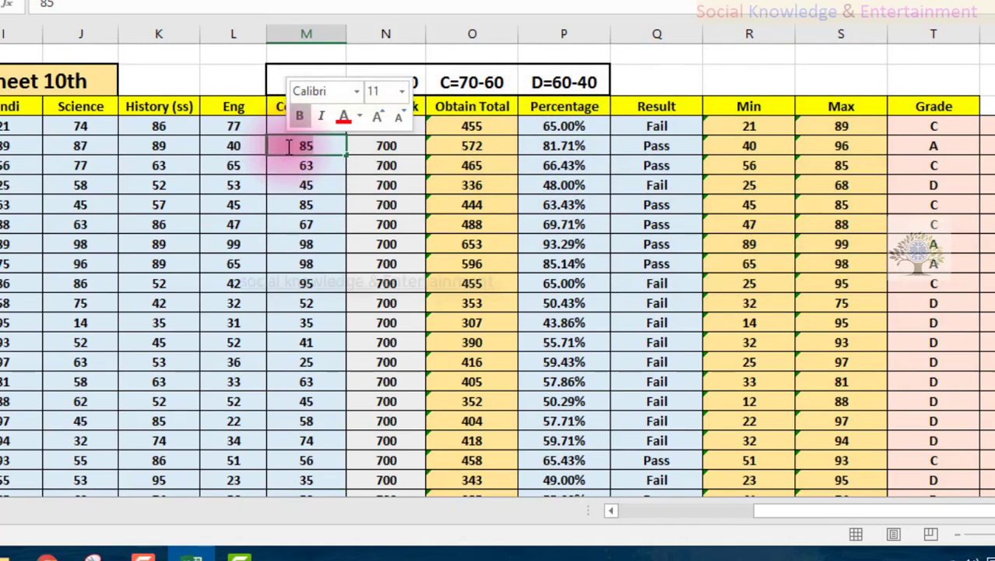
{"action": "type", "text": "70"}
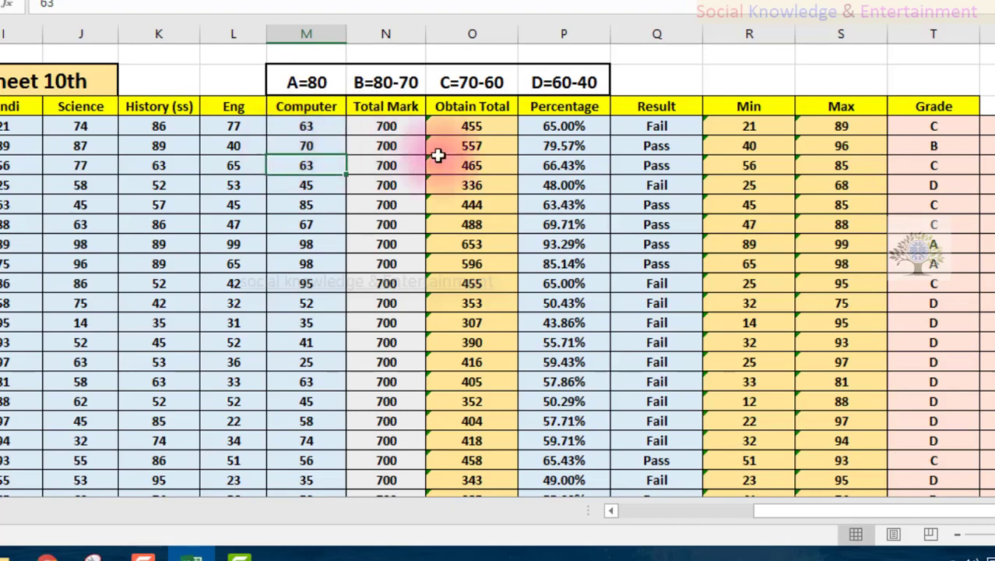
{"action": "left_click", "coordinate": [913, 146]}
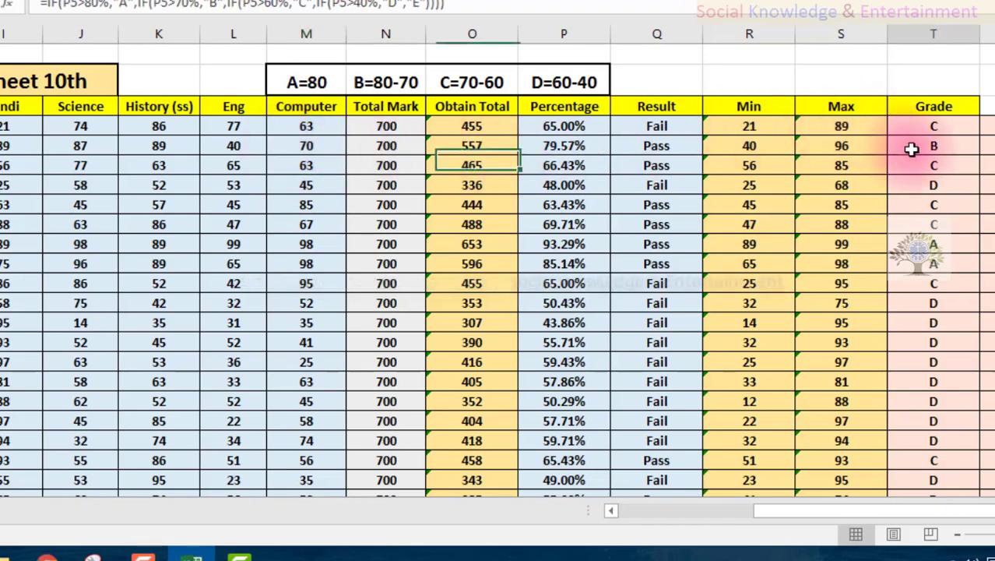
{"action": "left_click", "coordinate": [547, 146]}
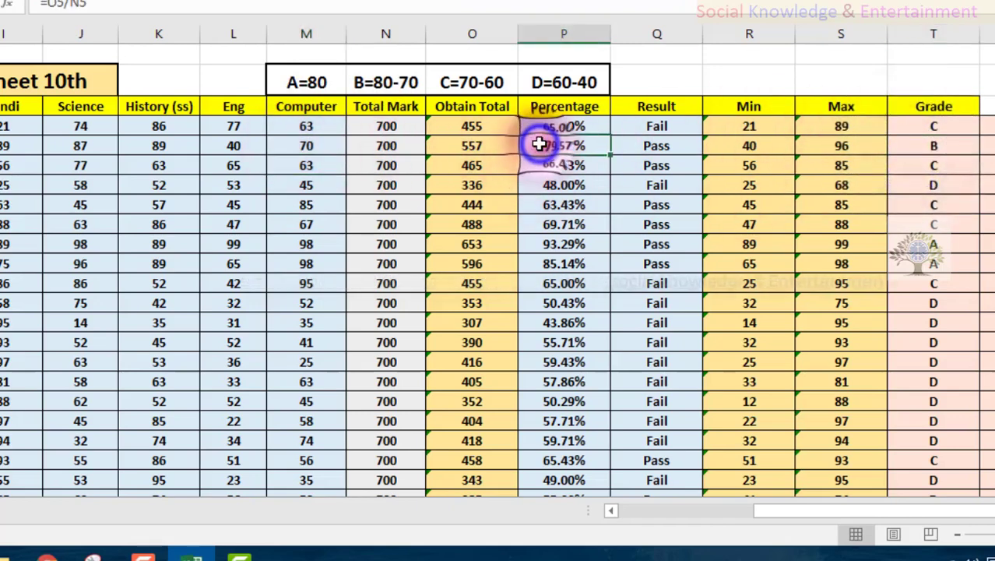
{"action": "left_click", "coordinate": [405, 82]}
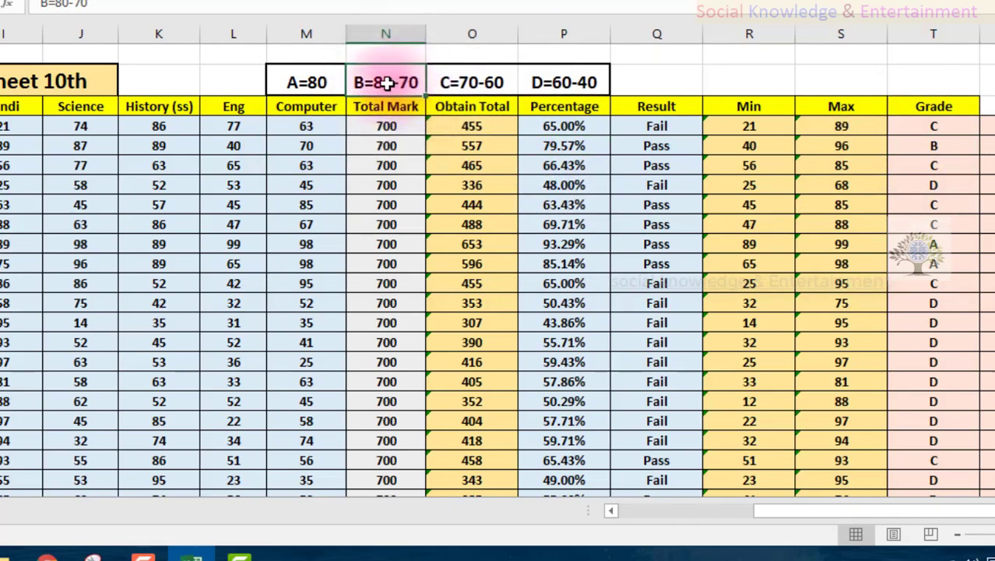
{"action": "left_click", "coordinate": [494, 82]}
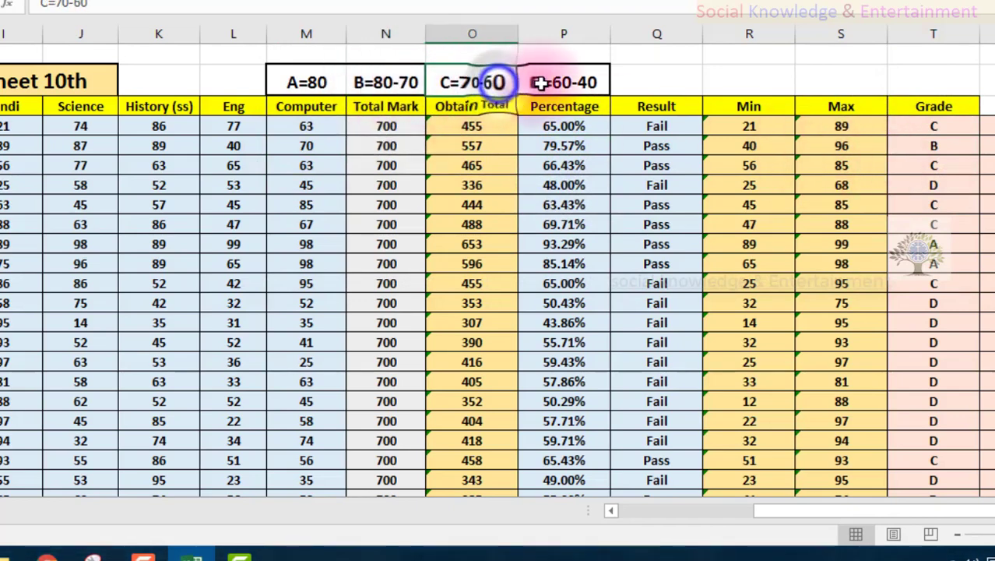
{"action": "left_click", "coordinate": [564, 82]}
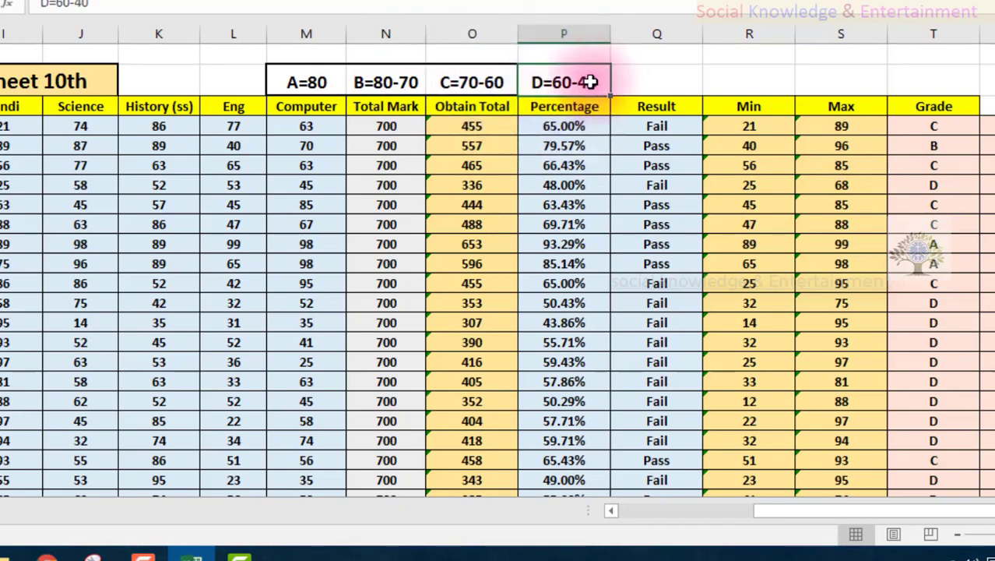
{"action": "left_click", "coordinate": [373, 83]}
{"action": "left_click", "coordinate": [336, 84]}
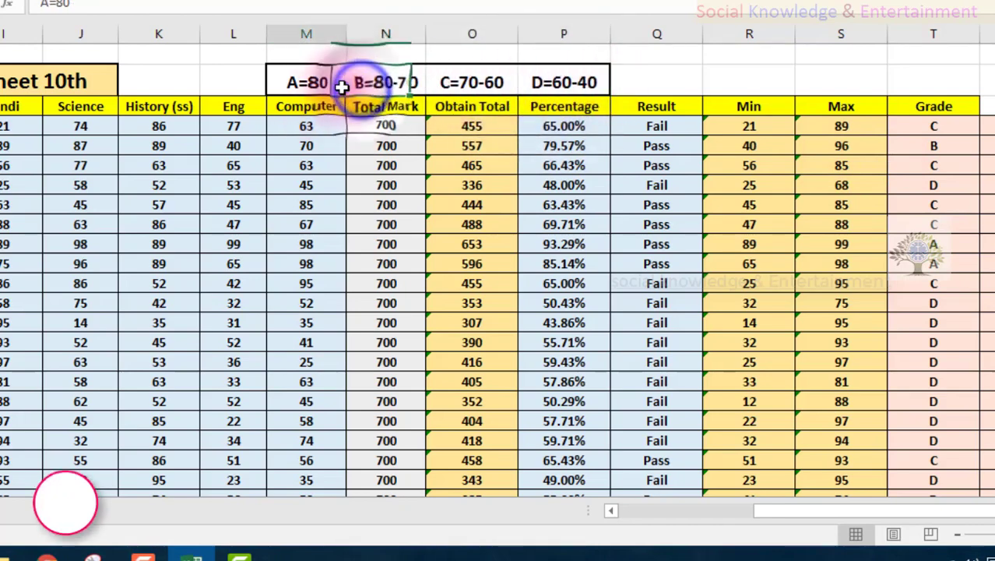
{"action": "left_click", "coordinate": [537, 82]}
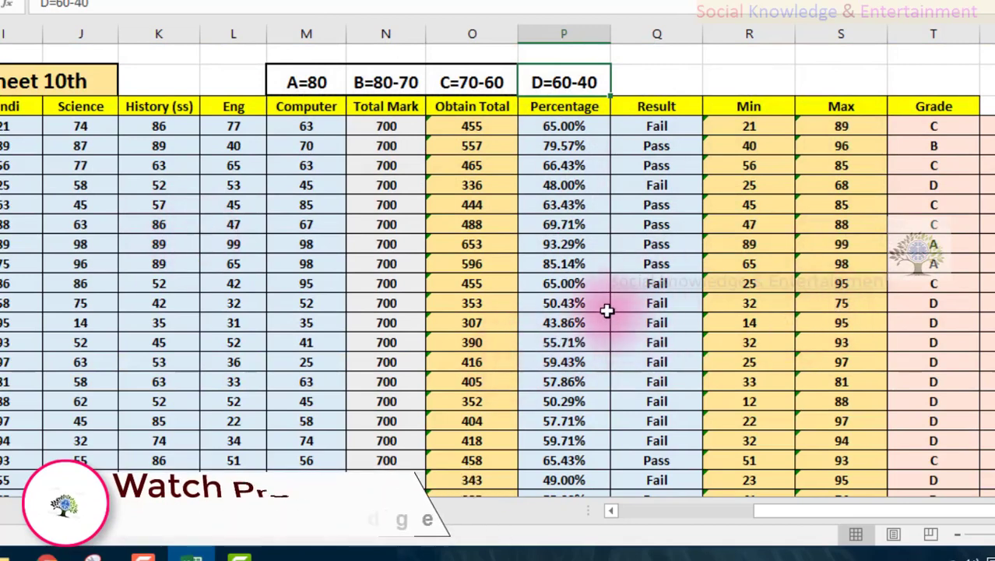
- Revise a failing student's Eng and Computer marks
{"action": "left_click_drag", "start_coordinate": [592, 304], "coordinate": [623, 305]}
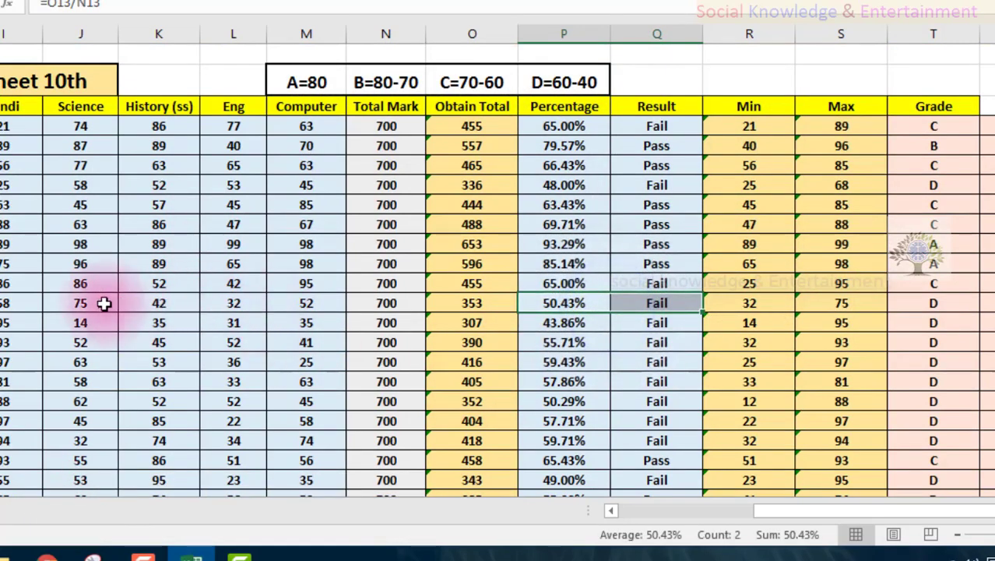
{"action": "left_click", "coordinate": [235, 305]}
{"action": "type", "text": "89"}
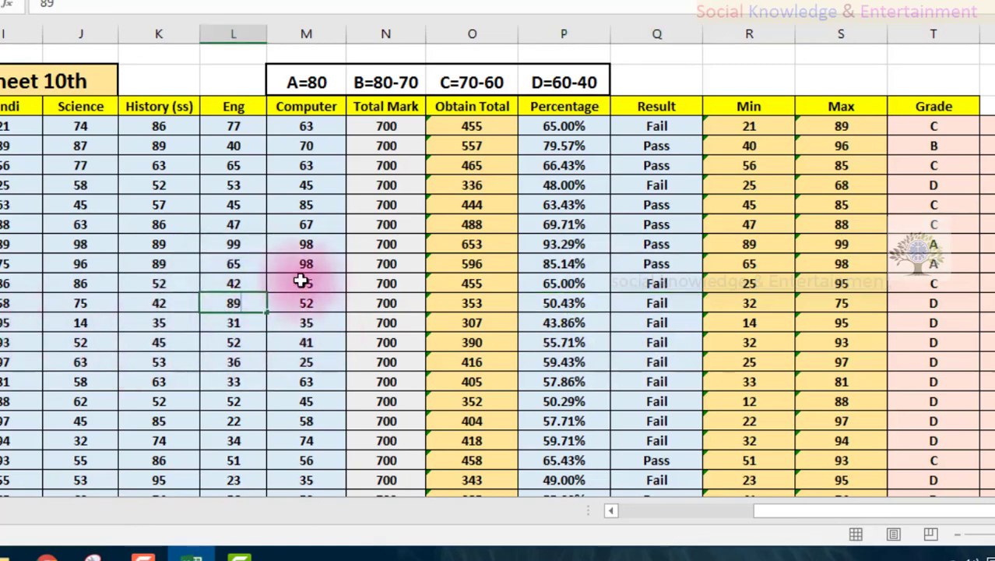
{"action": "left_click", "coordinate": [309, 303]}
{"action": "type", "text": "7"}
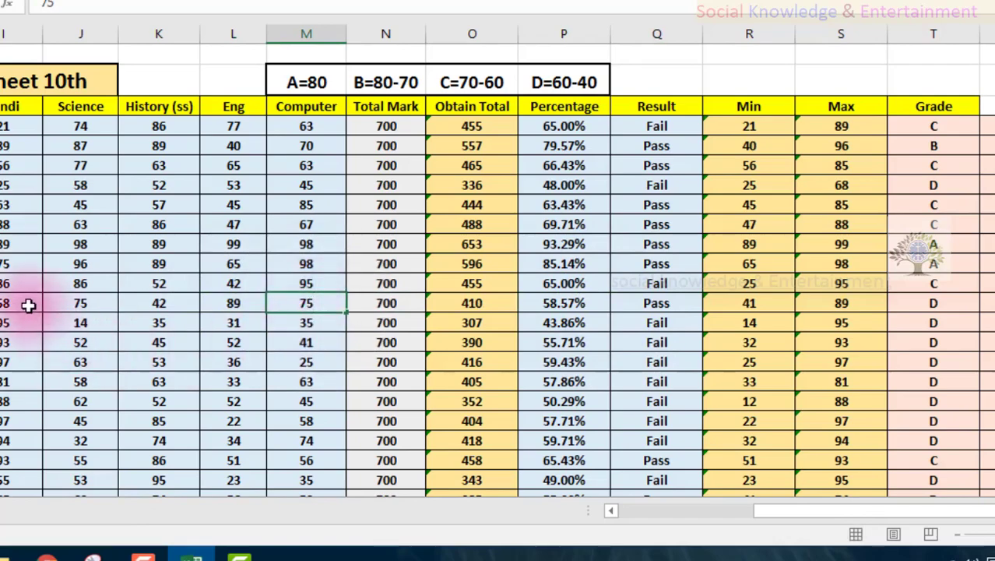
{"action": "scroll", "coordinate": [78, 312], "scroll_direction": "left", "scroll_amount": 3}
- Update the Maths mark in row 13 and the History marks from row 14 down
{"action": "left_click", "coordinate": [111, 314]}
{"action": "type", "text": "85"}
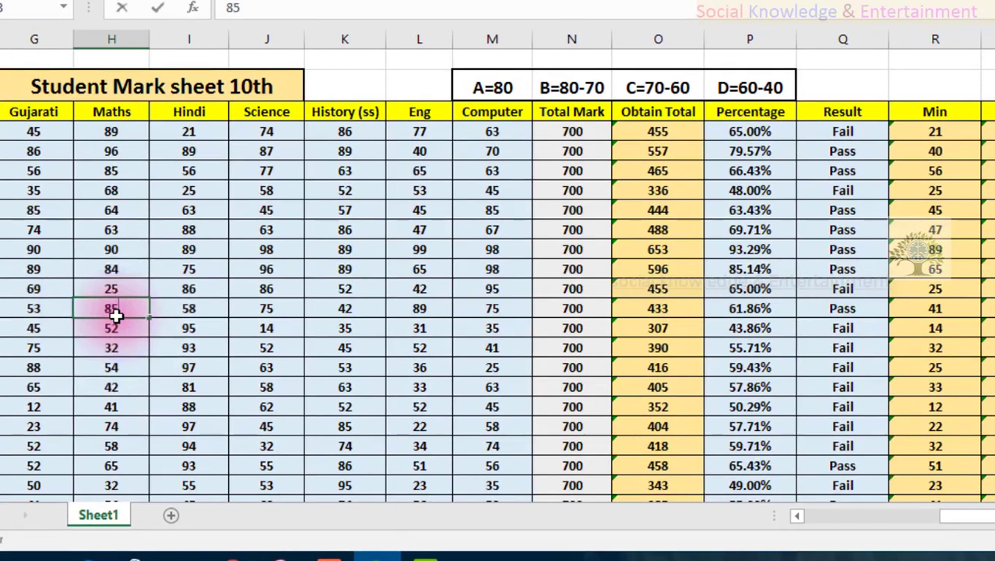
{"action": "left_click", "coordinate": [340, 320]}
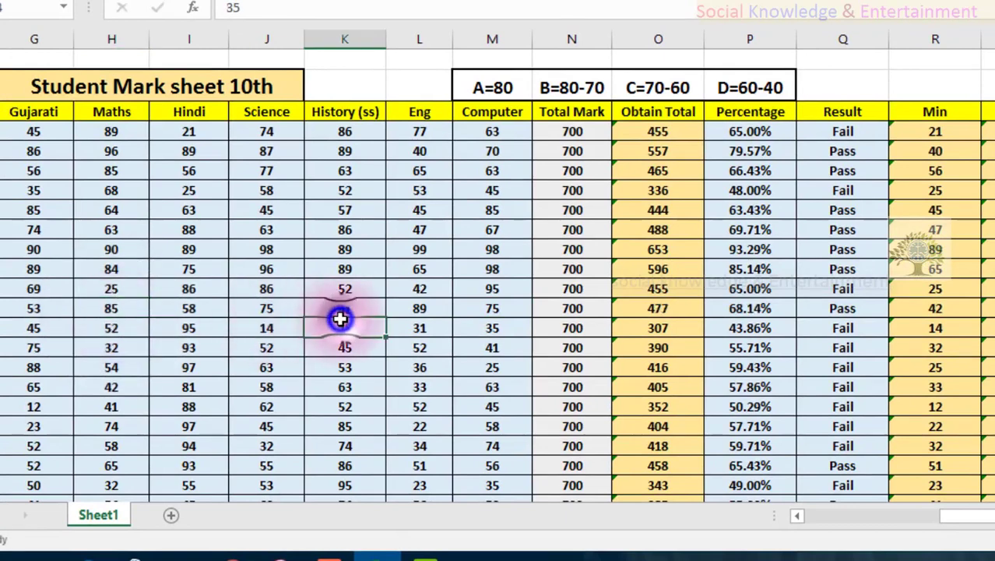
{"action": "type", "text": "86"}
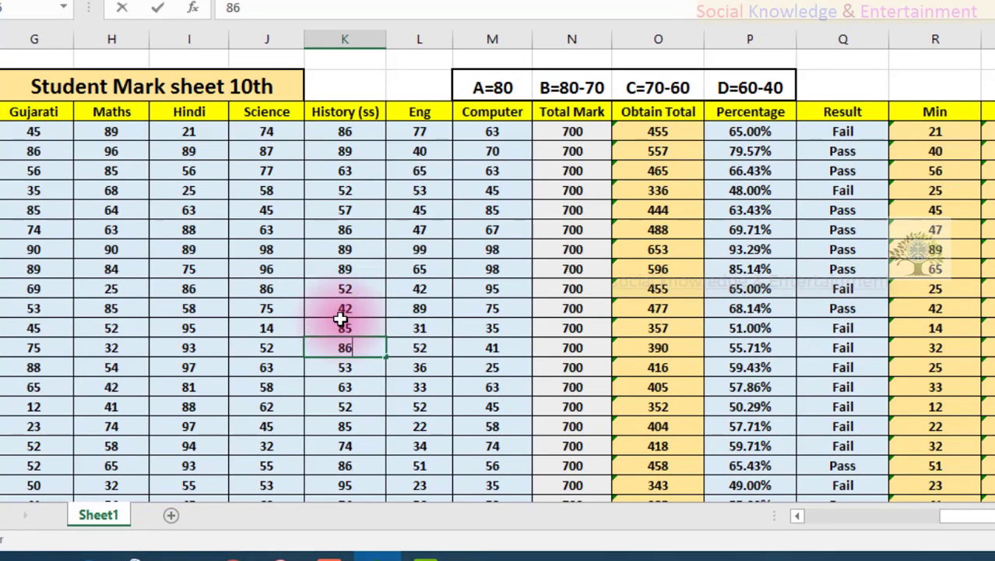
{"action": "key", "text": "Return"}
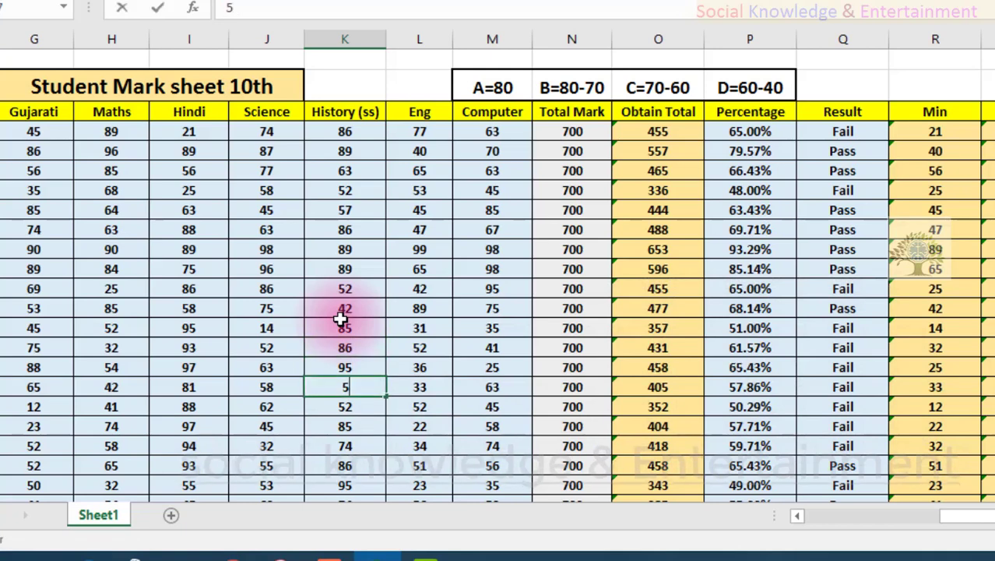
{"action": "type", "text": "3"}
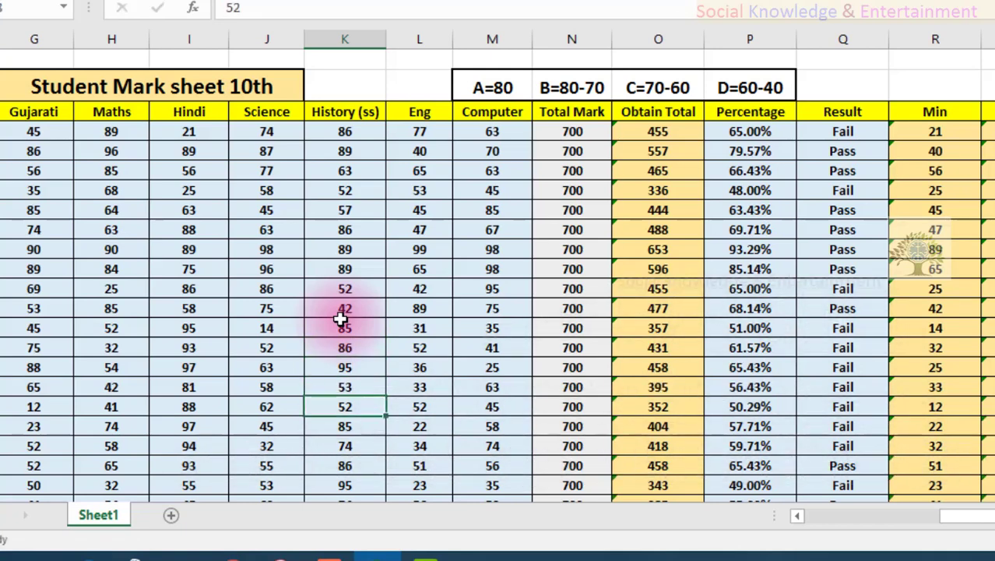
{"action": "type", "text": "3"}
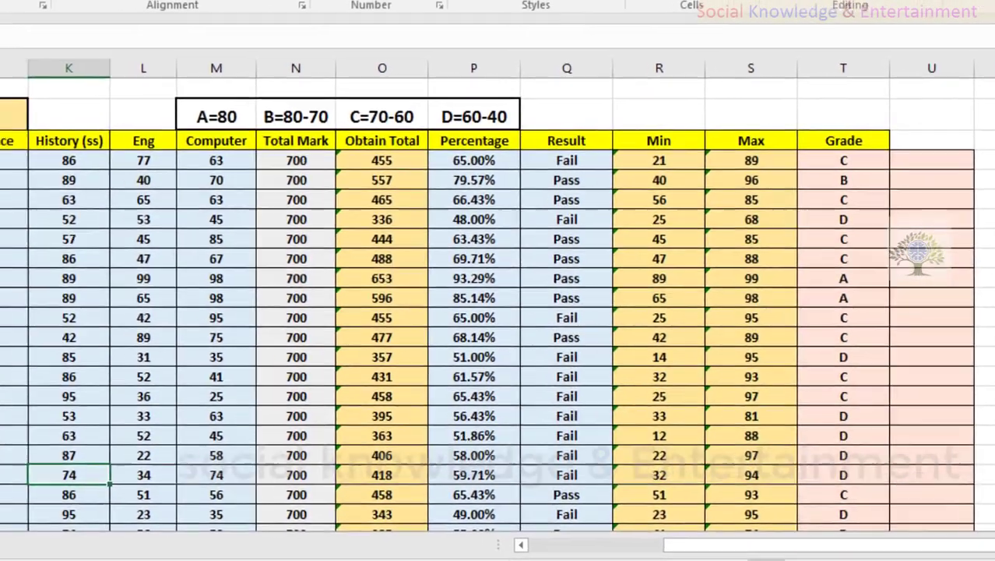
{"action": "type", "text": "98"}
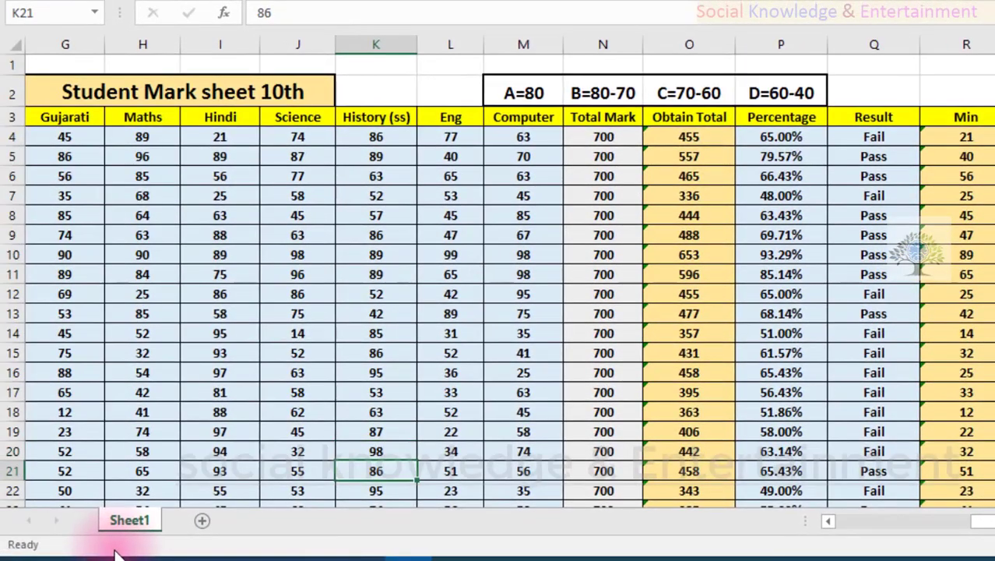
- Change the Eng marks from row 14 onward, entering values such as 89 and 74
{"action": "scroll", "coordinate": [352, 393], "scroll_direction": "down", "scroll_amount": 2}
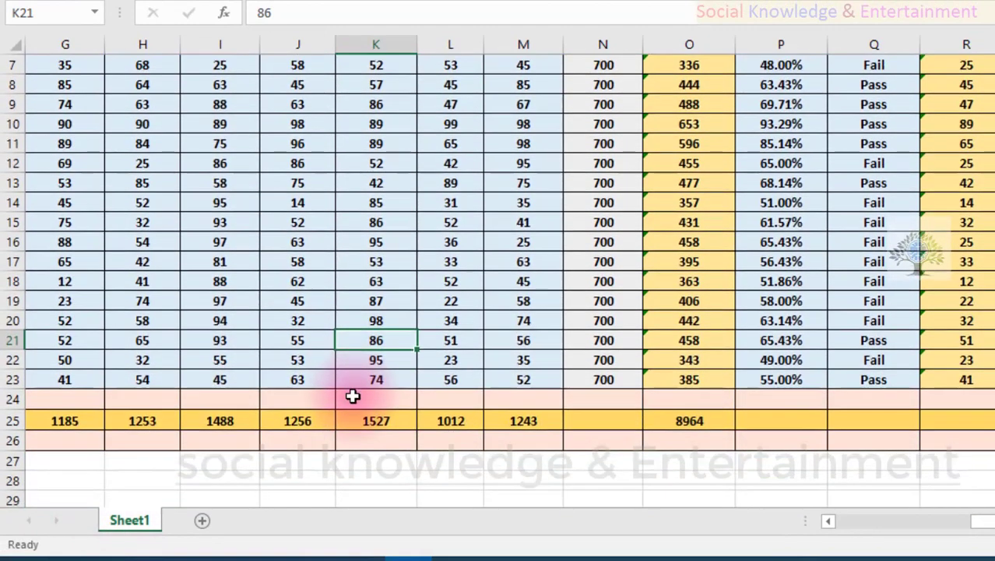
{"action": "scroll", "coordinate": [353, 397], "scroll_direction": "up", "scroll_amount": 1}
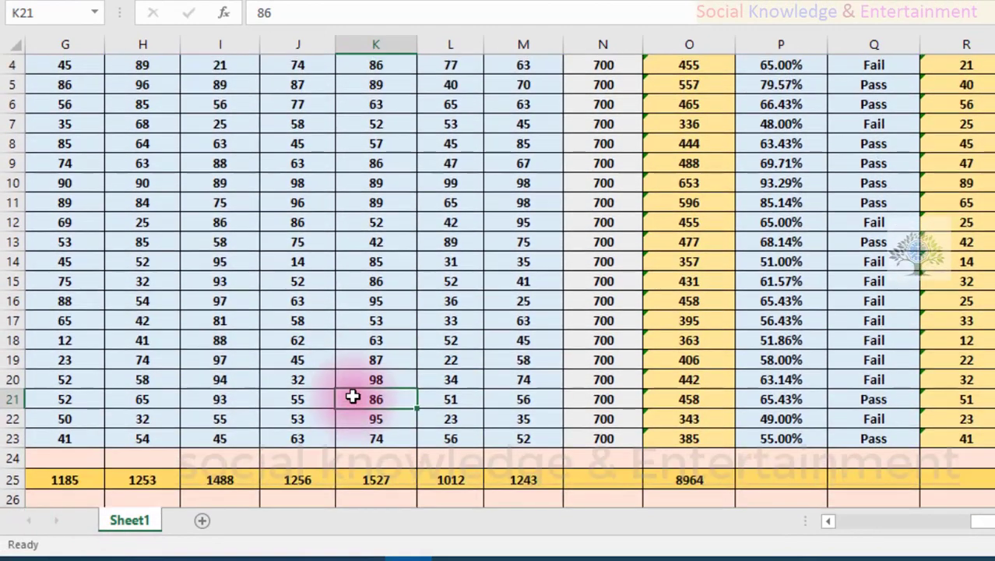
{"action": "left_click", "coordinate": [439, 257]}
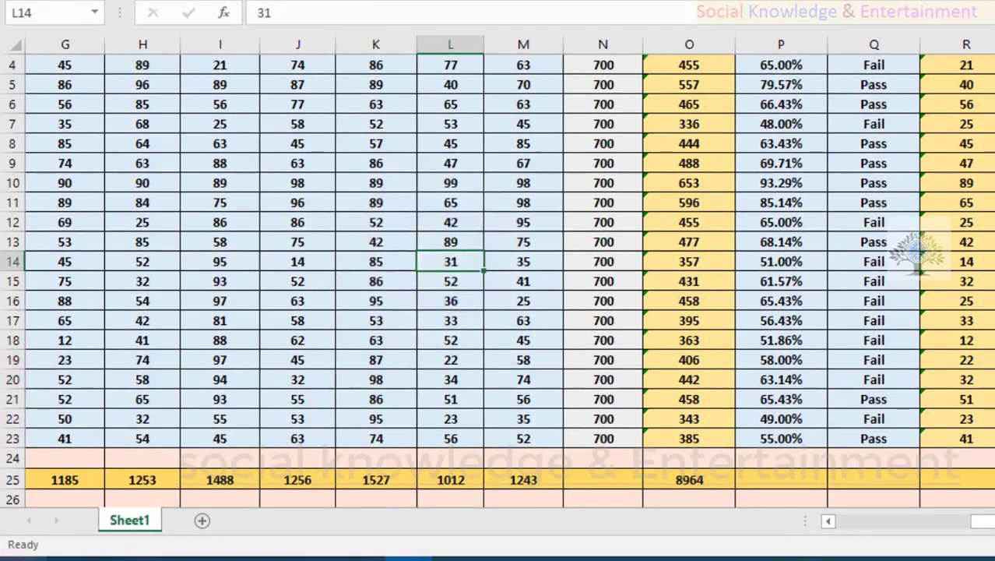
{"action": "type", "text": "89"}
{"action": "key", "text": "Return"}
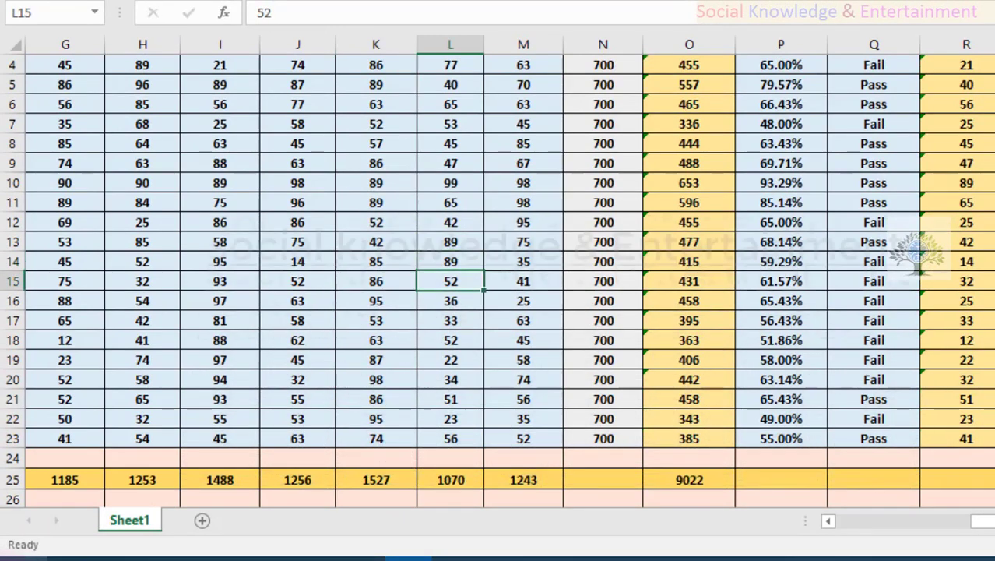
{"action": "type", "text": "74"}
{"action": "key", "text": "Return"}
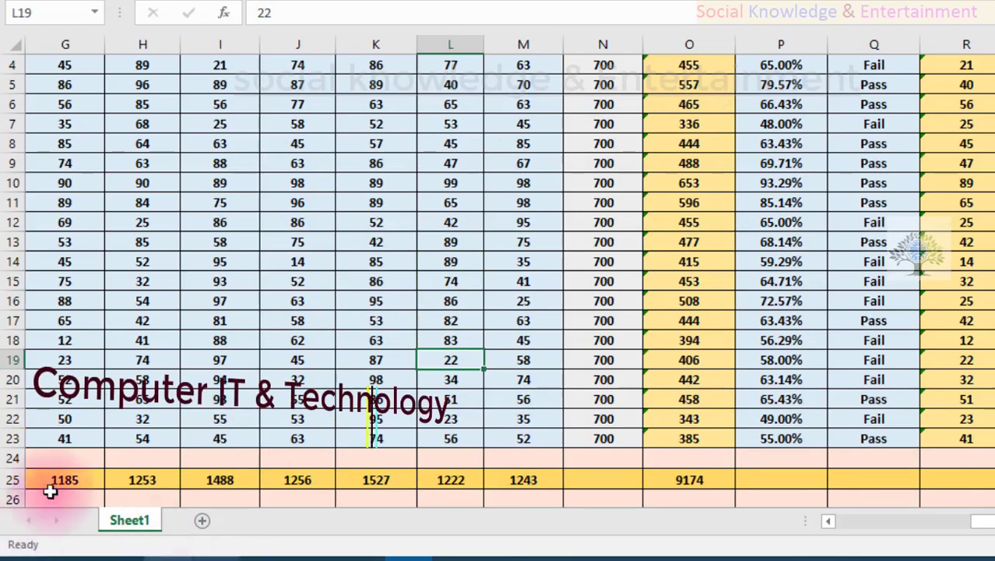
- Revise the Eng mark in row 22 to 89, moving on to row 19's Computer mark
{"action": "scroll", "coordinate": [736, 295], "scroll_direction": "up", "scroll_amount": 1}
{"action": "scroll", "coordinate": [736, 295], "scroll_direction": "up", "scroll_amount": 1}
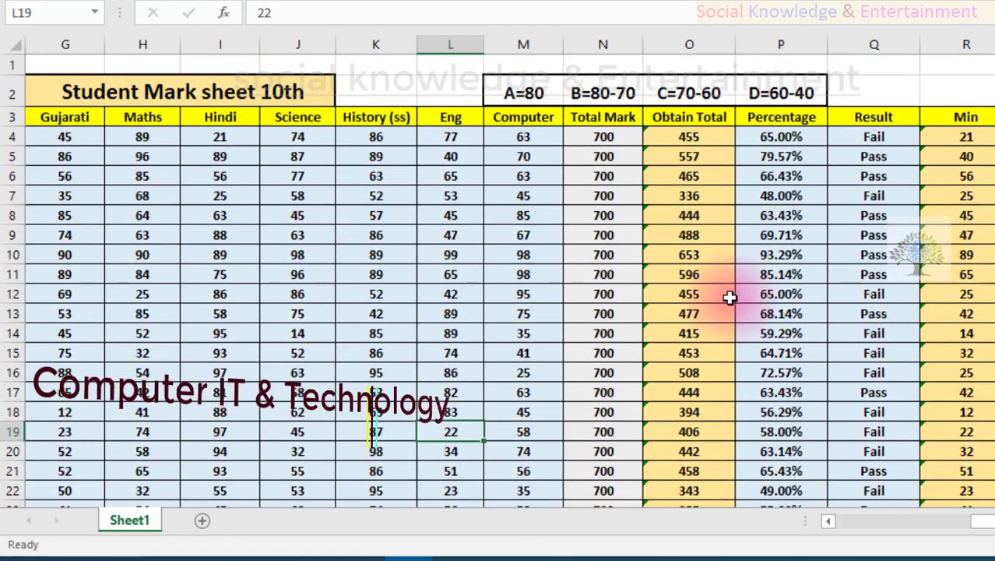
{"action": "scroll", "coordinate": [731, 297], "scroll_direction": "down", "scroll_amount": 1}
{"action": "scroll", "coordinate": [718, 260], "scroll_direction": "up", "scroll_amount": 1}
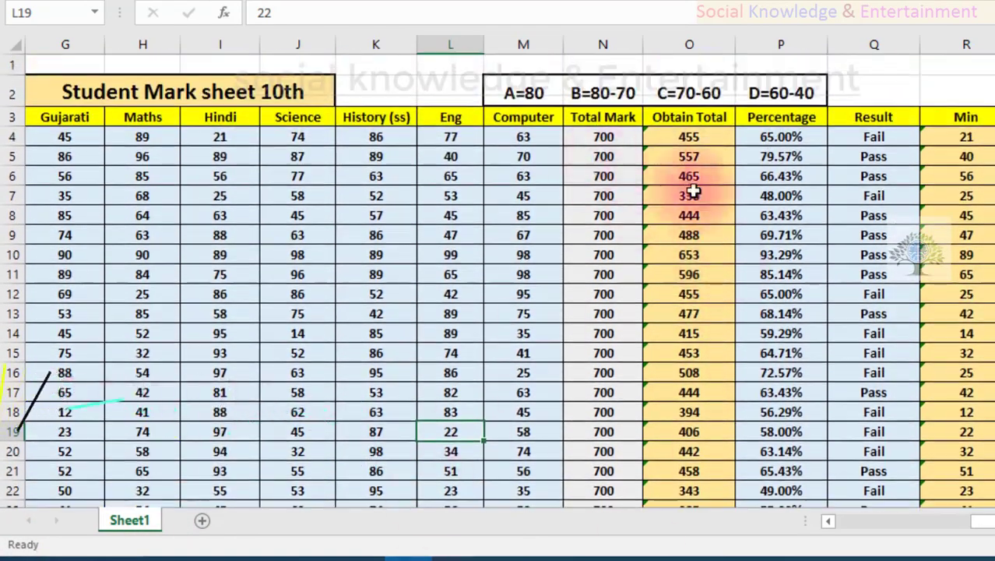
{"action": "scroll", "coordinate": [617, 298], "scroll_direction": "down", "scroll_amount": 1}
{"action": "scroll", "coordinate": [623, 303], "scroll_direction": "down", "scroll_amount": 1}
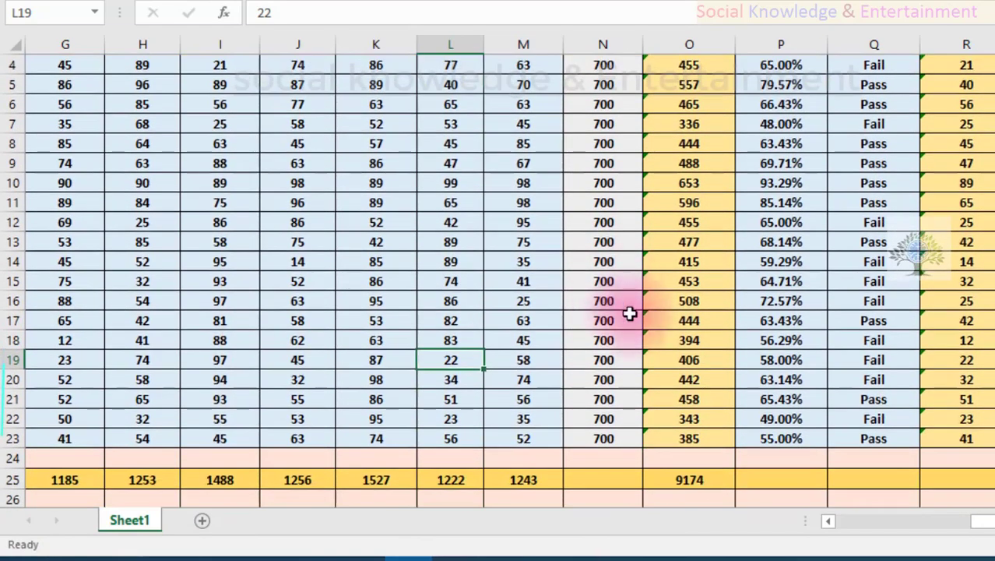
{"action": "scroll", "coordinate": [635, 327], "scroll_direction": "up", "scroll_amount": 1}
{"action": "scroll", "coordinate": [742, 279], "scroll_direction": "down", "scroll_amount": 2}
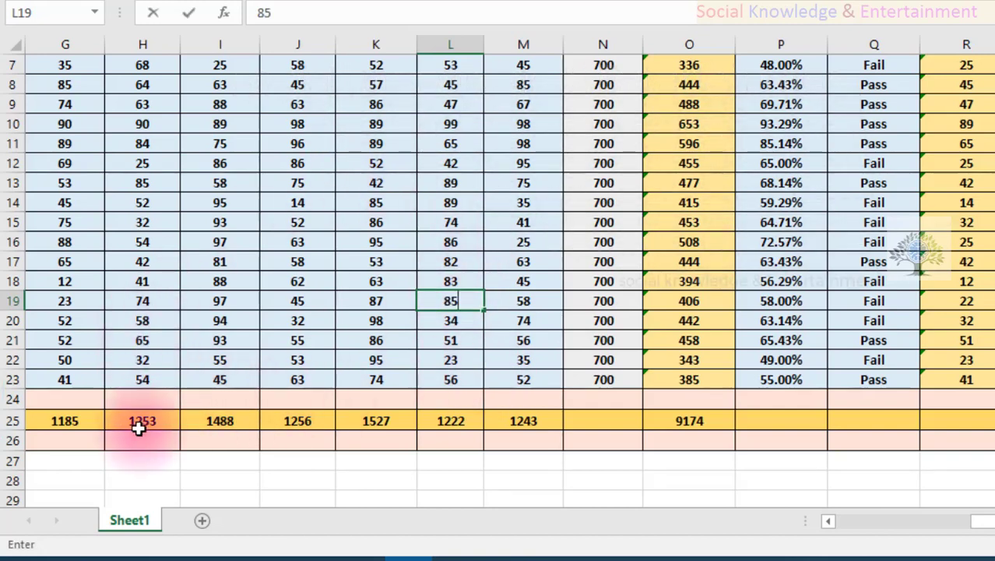
{"action": "left_click", "coordinate": [450, 363]}
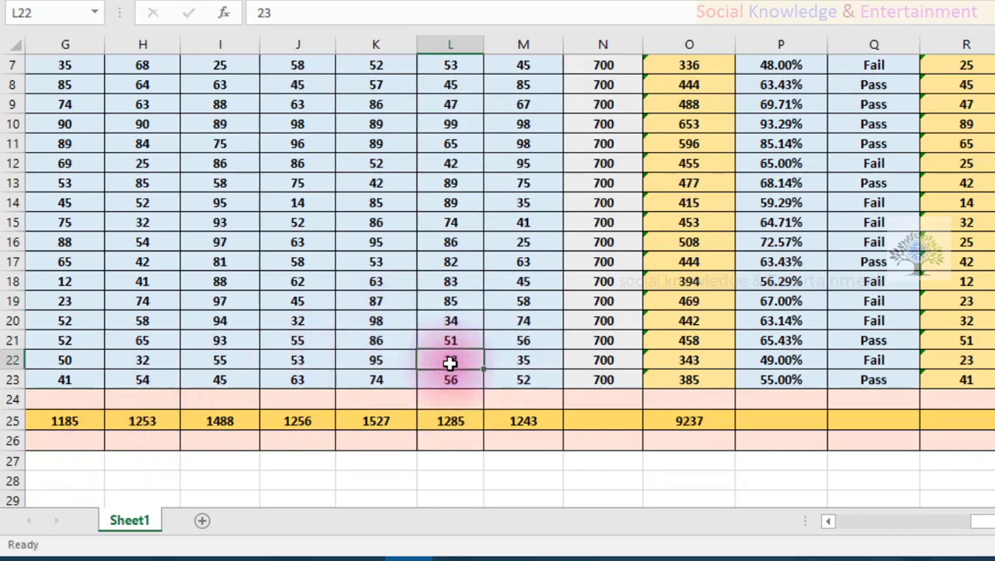
{"action": "key", "text": "Return"}
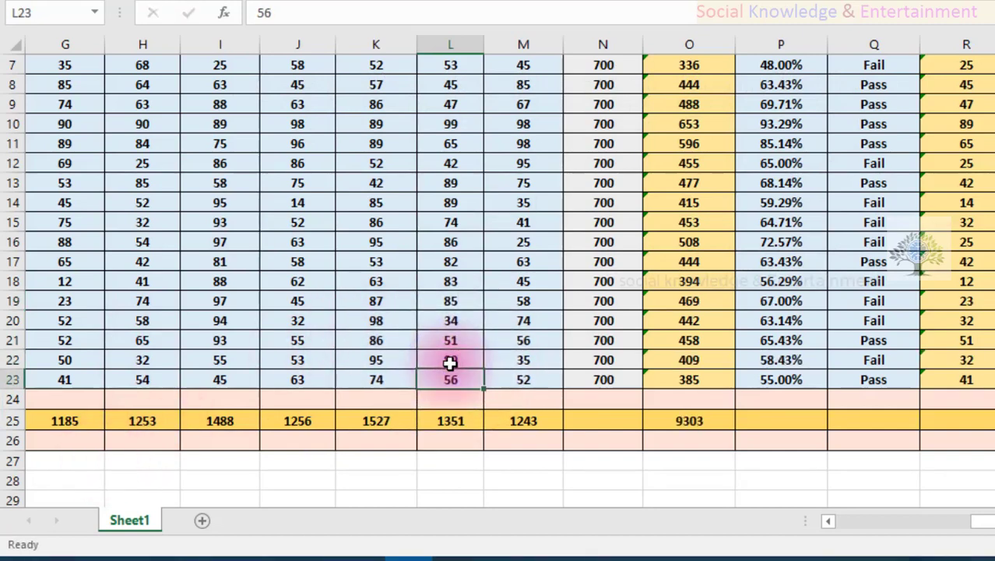
{"action": "scroll", "coordinate": [677, 282], "scroll_direction": "up", "scroll_amount": 1}
{"action": "scroll", "coordinate": [677, 282], "scroll_direction": "up", "scroll_amount": 1}
{"action": "scroll", "coordinate": [678, 282], "scroll_direction": "down", "scroll_amount": 2}
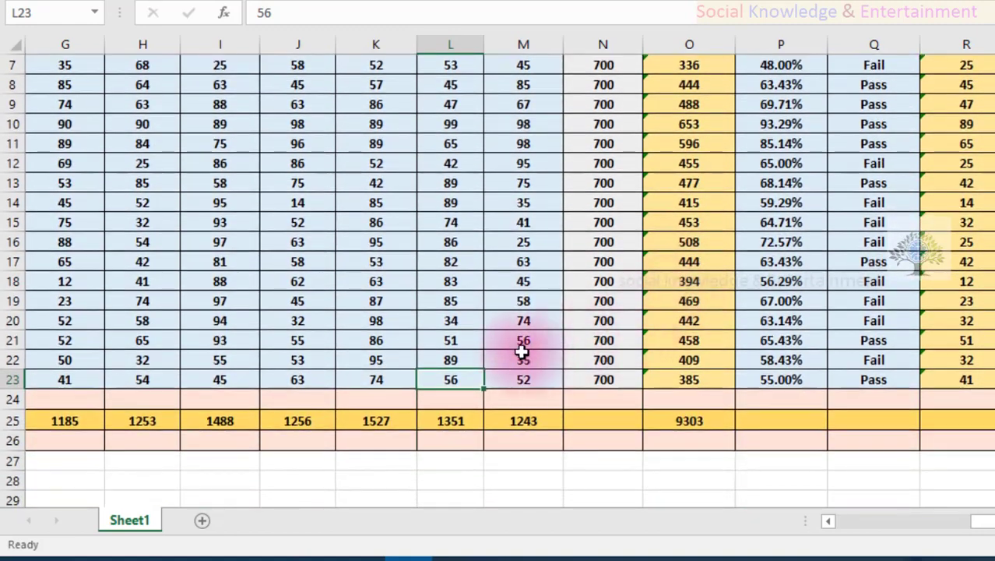
{"action": "left_click", "coordinate": [522, 306]}
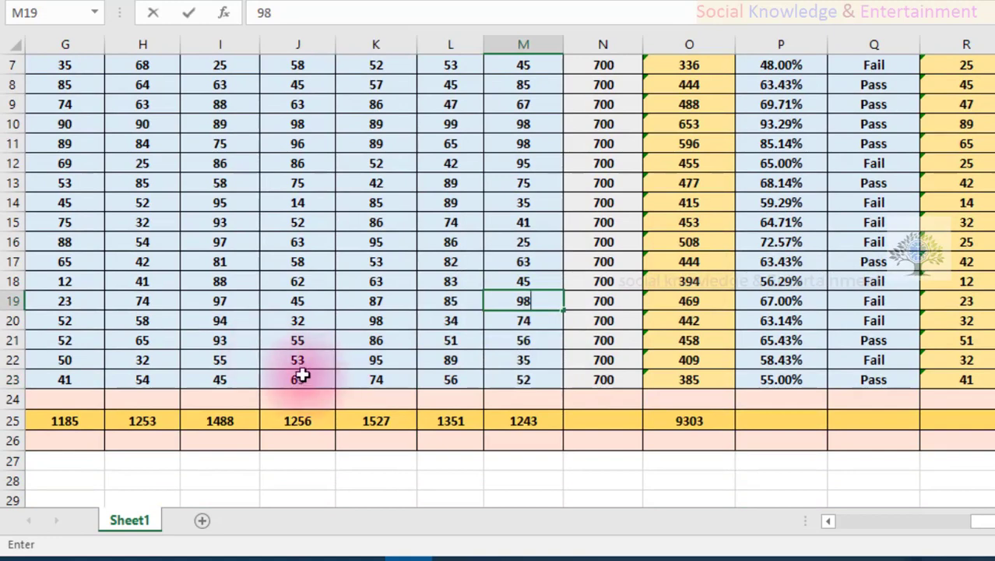
- Revise the Computer marks in rows 16 through 23
{"action": "left_click", "coordinate": [514, 243]}
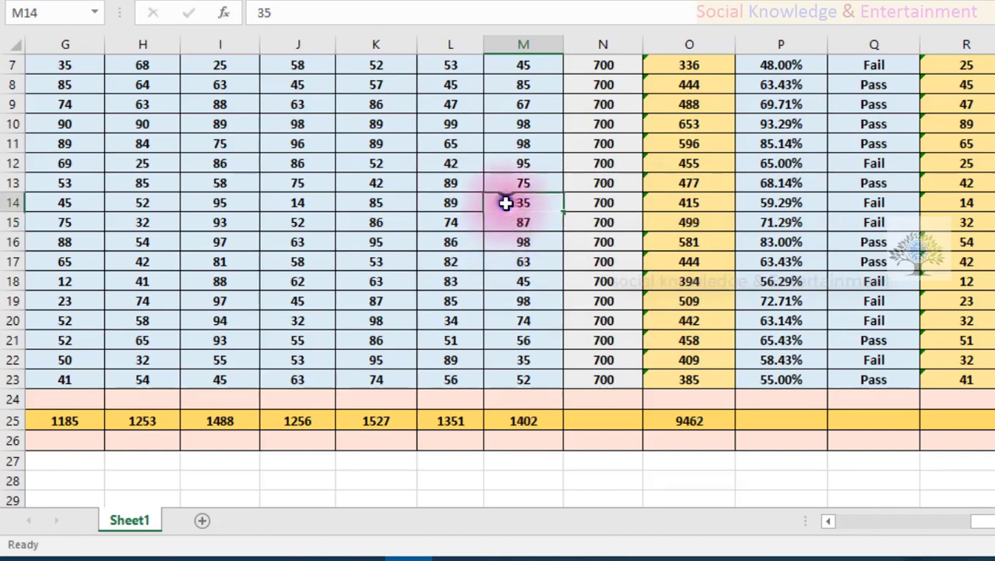
{"action": "left_click", "coordinate": [506, 203]}
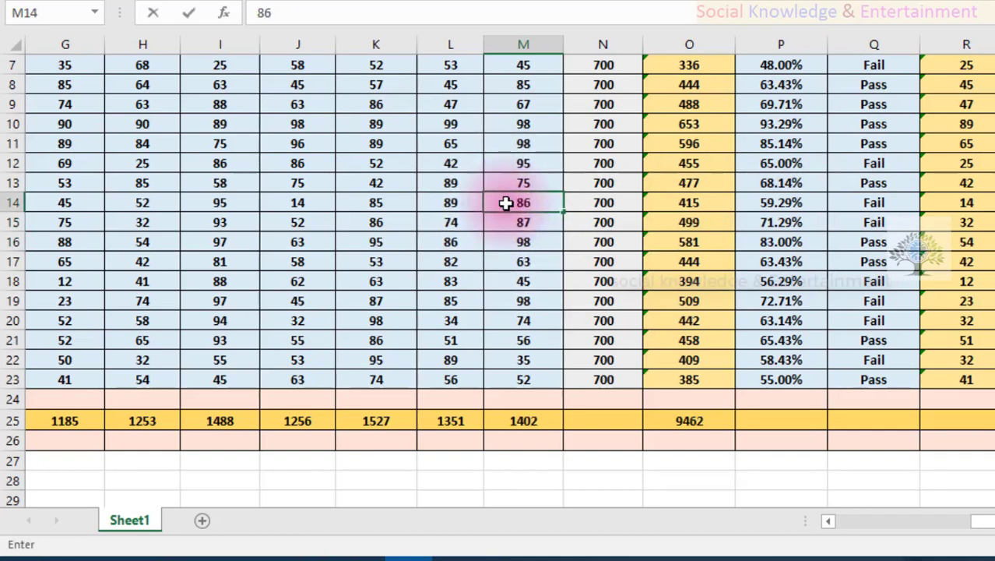
{"action": "left_click", "coordinate": [517, 379]}
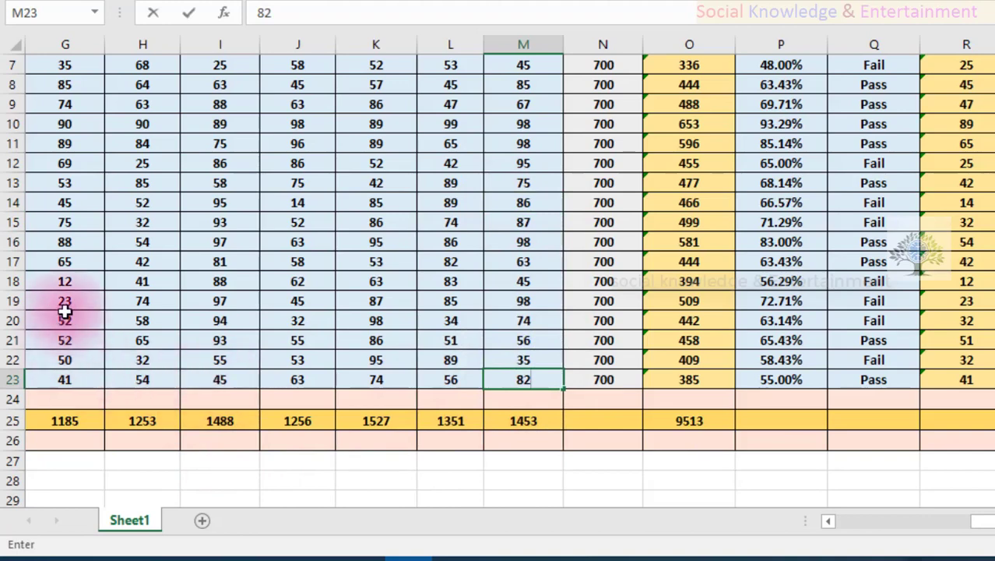
- Change the Gujarati marks from row 17 down, ending with 72 in G22 and 44 in G23
{"action": "left_click", "coordinate": [68, 266]}
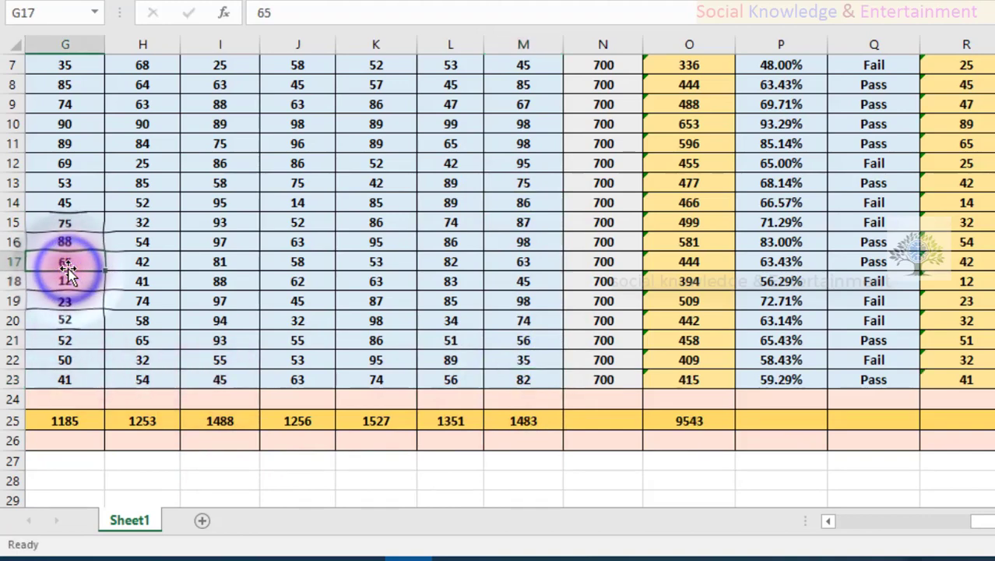
{"action": "type", "text": "74"}
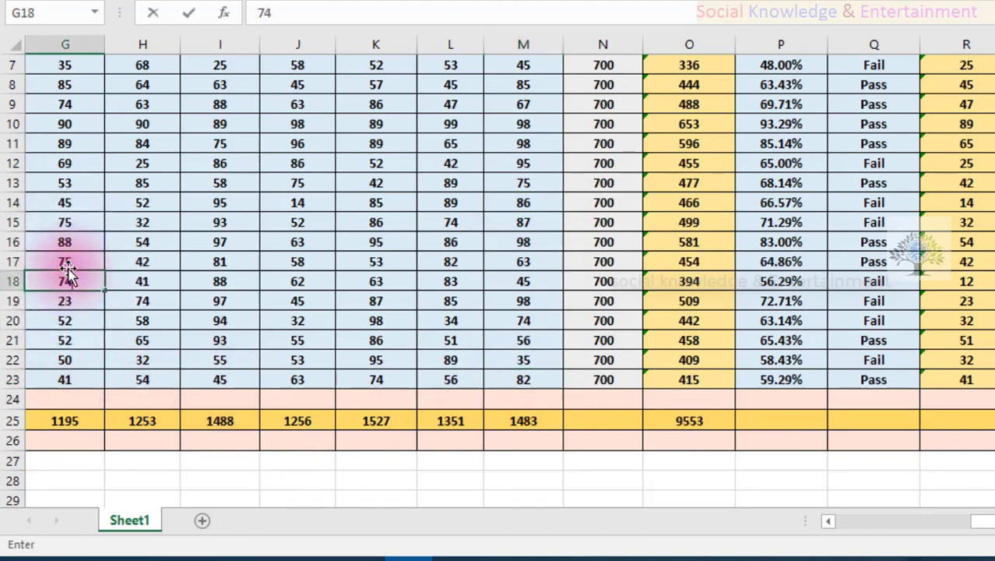
{"action": "key", "text": "Return"}
{"action": "type", "text": "86"}
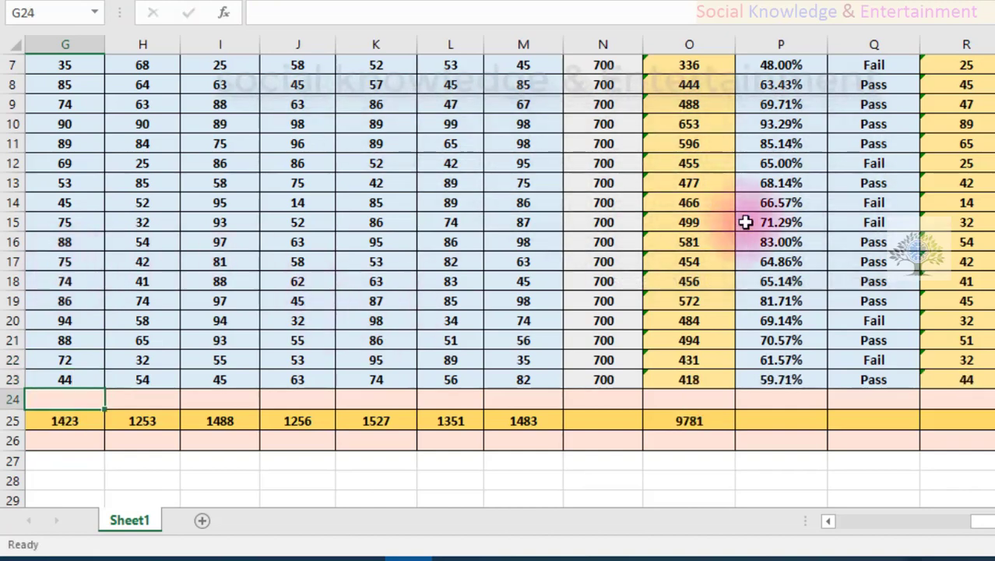
{"action": "scroll", "coordinate": [779, 229], "scroll_direction": "up", "scroll_amount": 2}
{"action": "scroll", "coordinate": [951, 248], "scroll_direction": "down", "scroll_amount": 2}
{"action": "scroll", "coordinate": [950, 248], "scroll_direction": "up", "scroll_amount": 1}
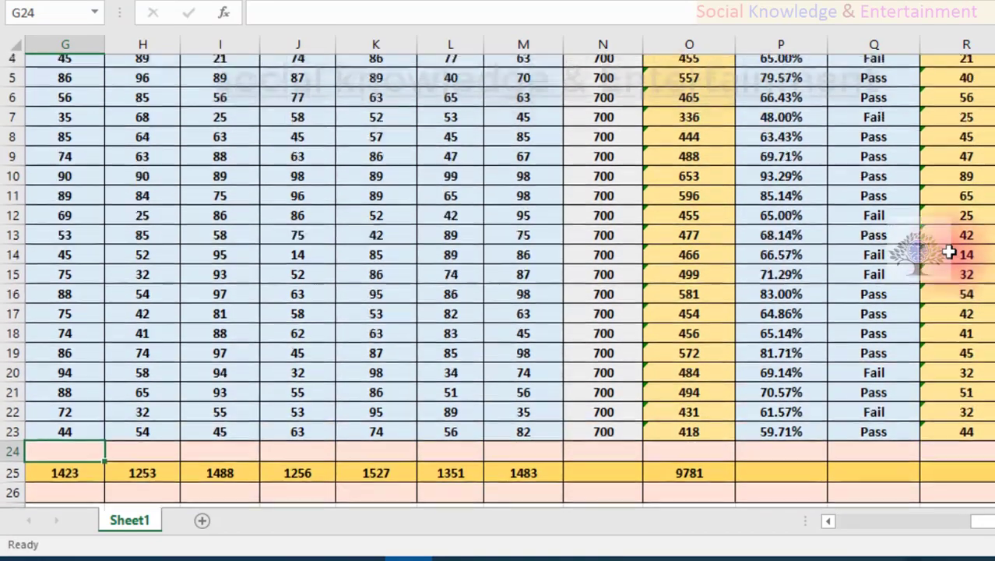
{"action": "scroll", "coordinate": [950, 247], "scroll_direction": "up", "scroll_amount": 1}
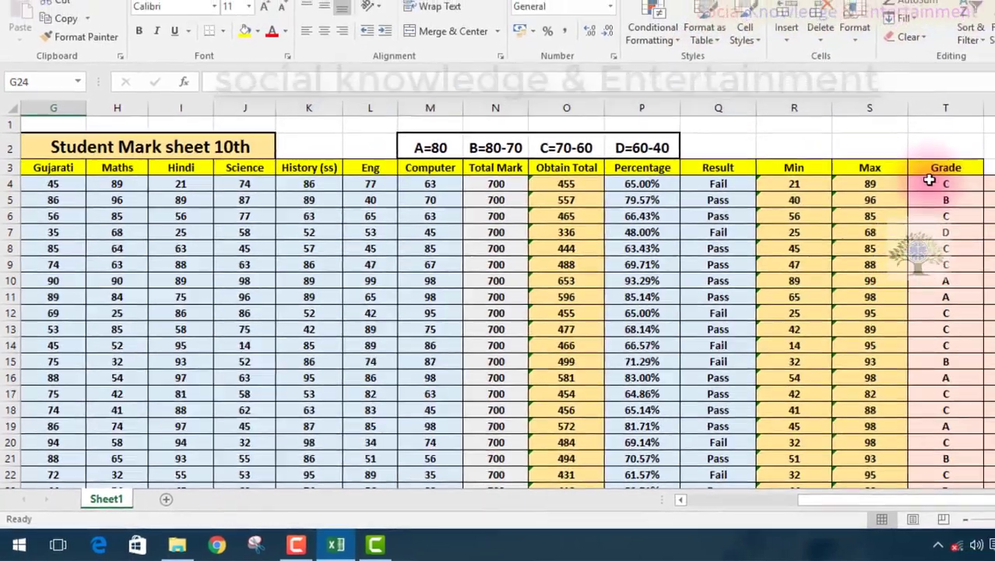
- After checking the Pass/Fail formula in Q5, select Q4:Q23 and bring up Conditional Formatting
{"action": "left_click_drag", "start_coordinate": [905, 159], "coordinate": [904, 452]}
{"action": "scroll", "coordinate": [880, 405], "scroll_direction": "up", "scroll_amount": 1}
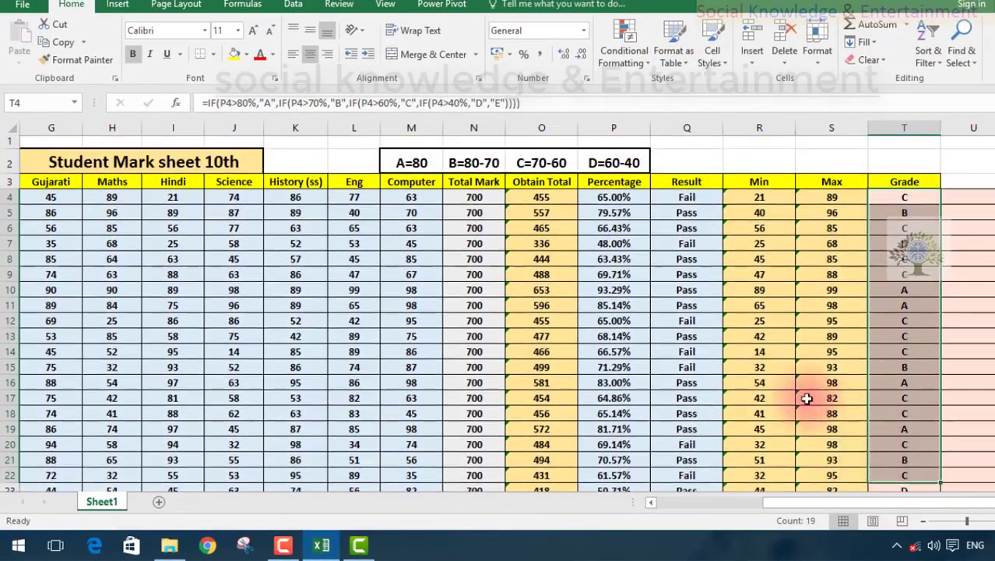
{"action": "left_click", "coordinate": [736, 339]}
{"action": "mouse_move", "coordinate": [664, 200]}
{"action": "left_mouse_down"}
{"action": "mouse_move", "coordinate": [714, 489]}
{"action": "mouse_move", "coordinate": [710, 478]}
{"action": "left_mouse_up"}
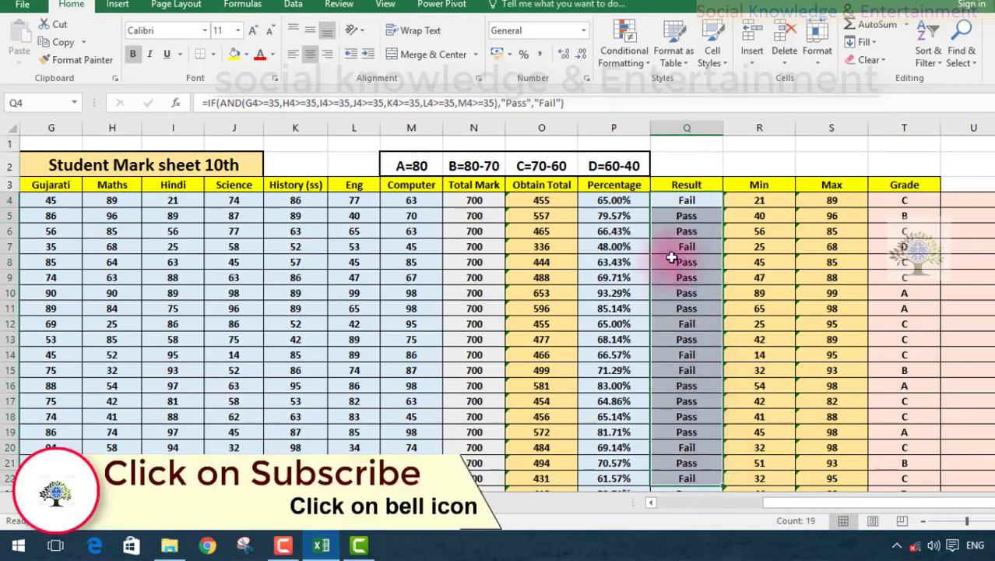
{"action": "left_click", "coordinate": [682, 213]}
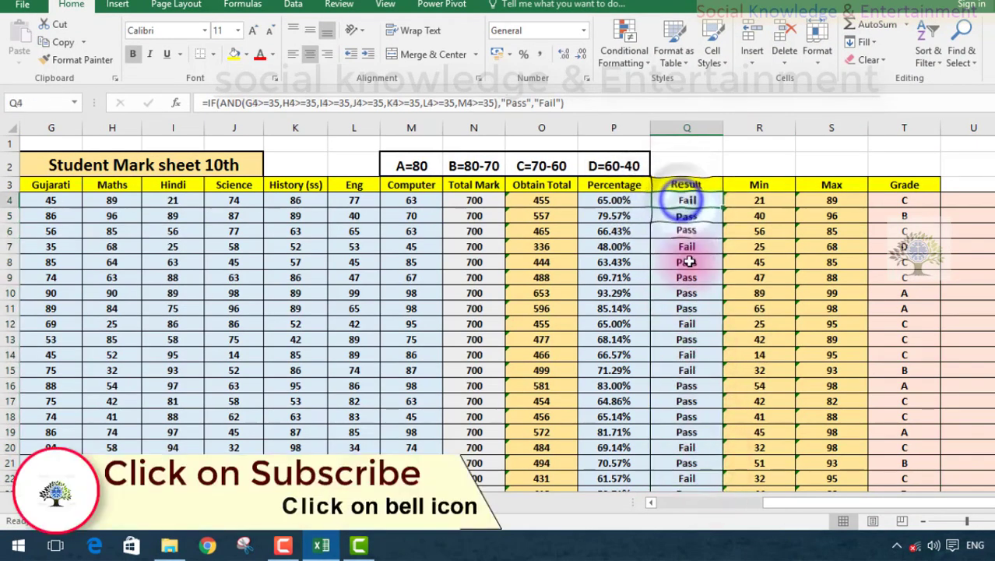
{"action": "left_click", "coordinate": [677, 218]}
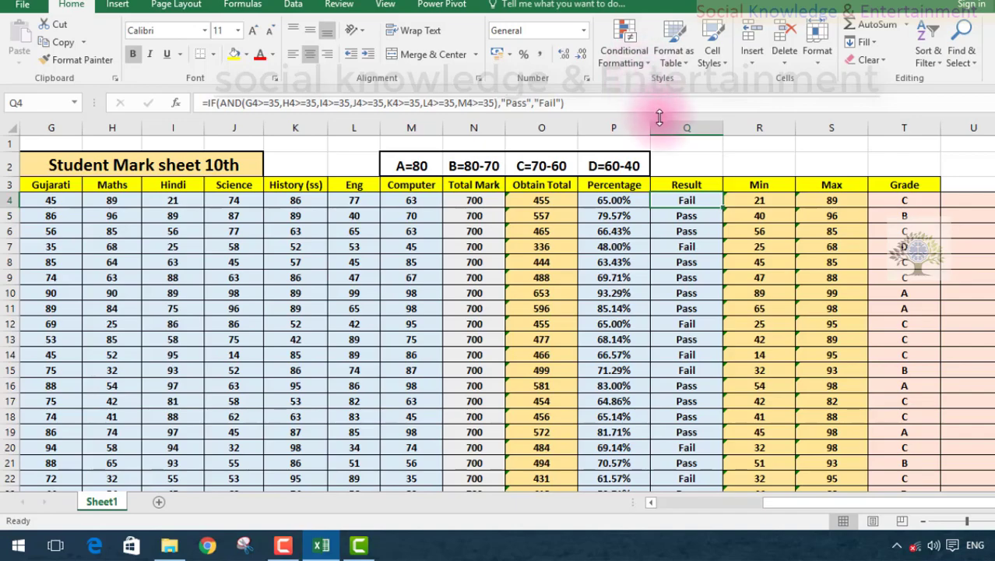
{"action": "left_click_drag", "start_coordinate": [681, 201], "coordinate": [690, 441]}
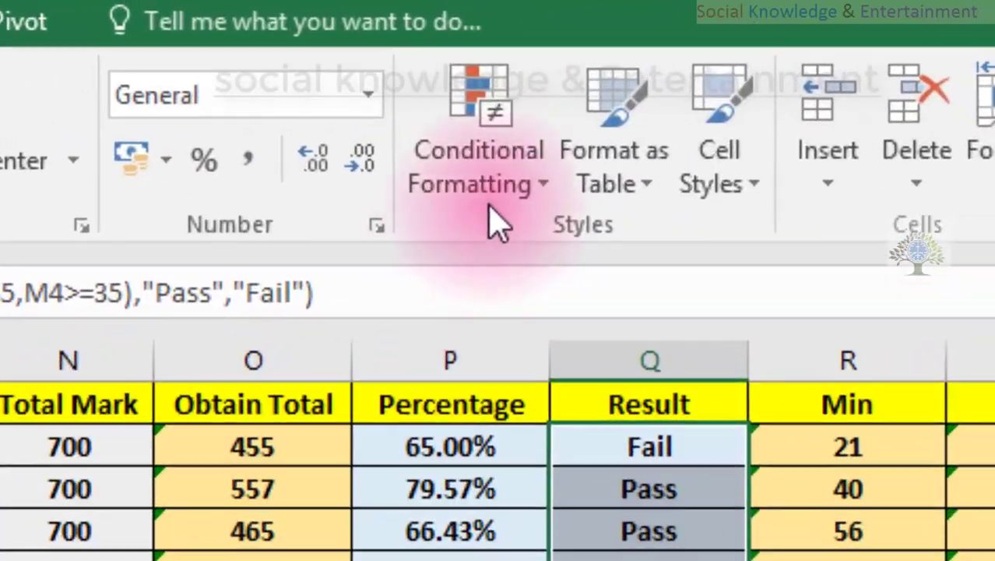
{"action": "left_click", "coordinate": [624, 71]}
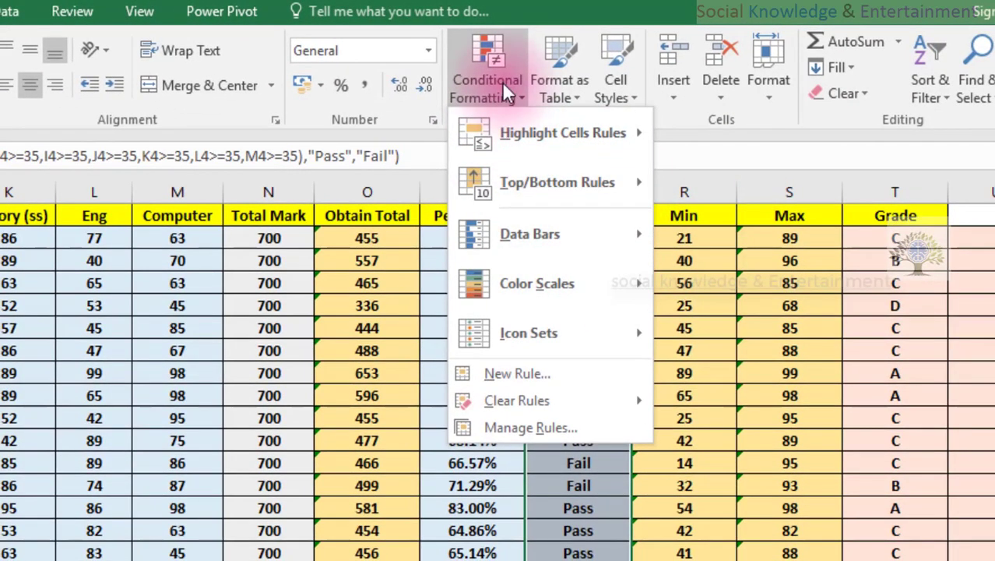
{"action": "mouse_move", "coordinate": [562, 133]}
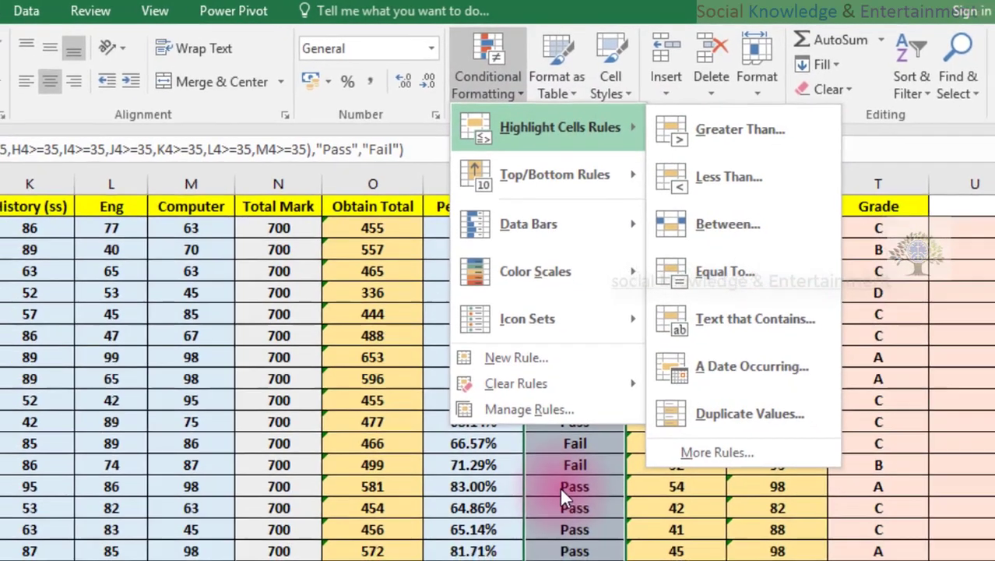
- Start a Text That Contains highlight rule for 'Fail' using a custom format
{"action": "left_click", "coordinate": [556, 460]}
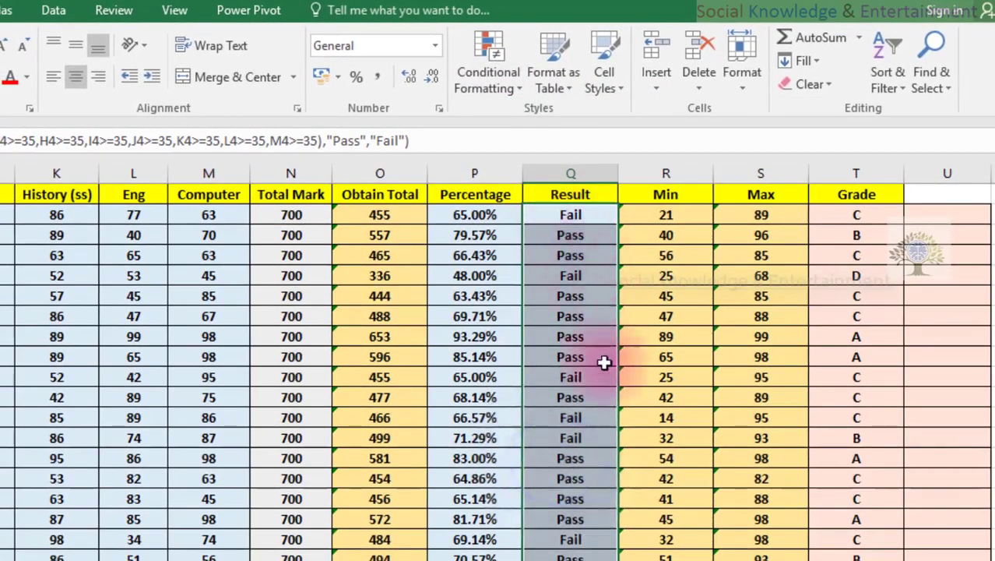
{"action": "left_click", "coordinate": [498, 89]}
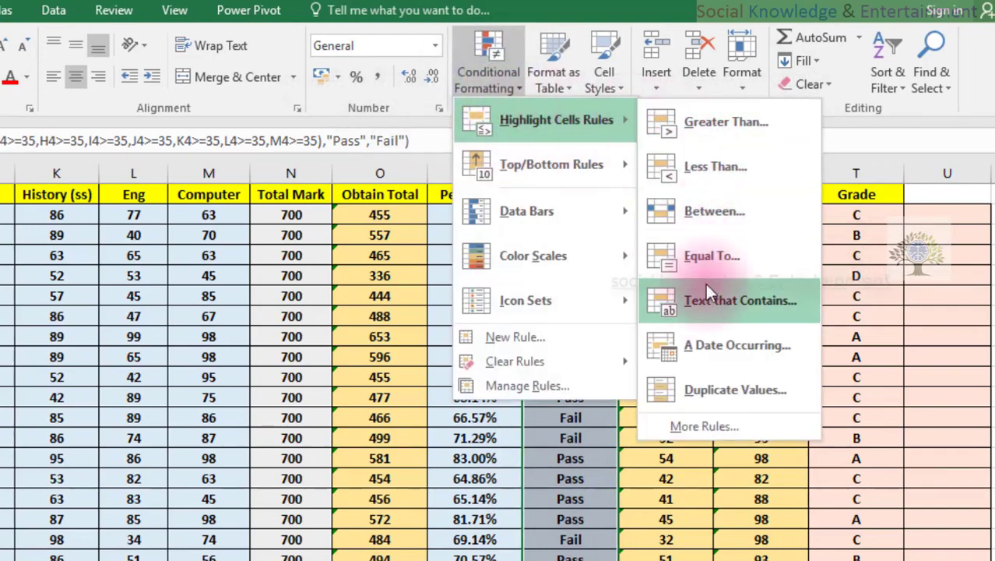
{"action": "left_click", "coordinate": [705, 302]}
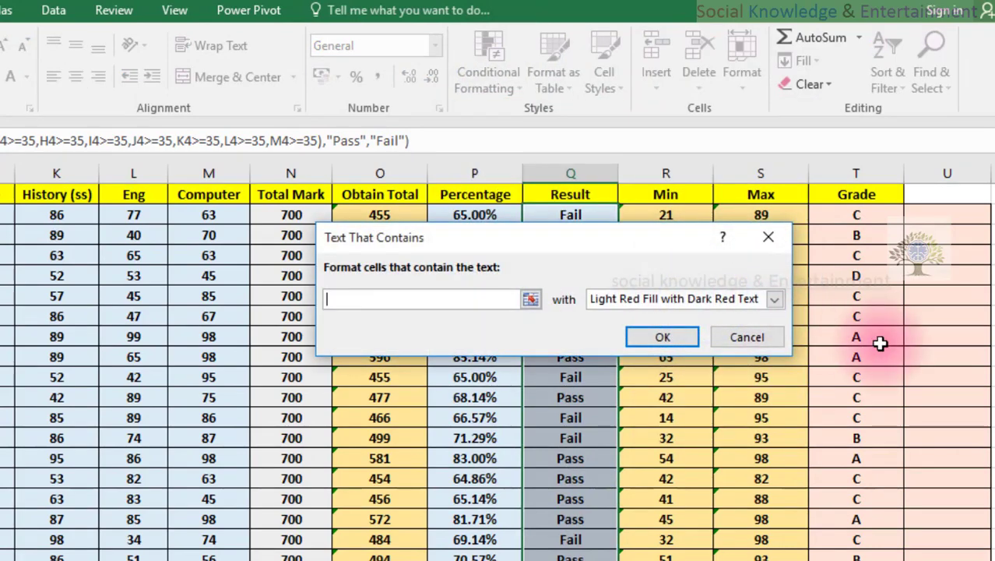
{"action": "type", "text": "Fail"}
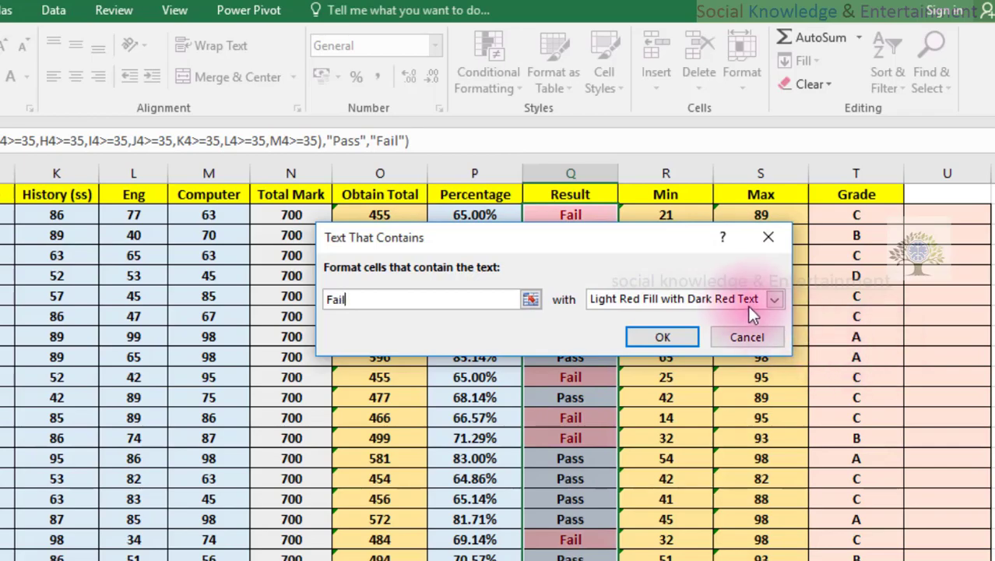
{"action": "left_click", "coordinate": [773, 299]}
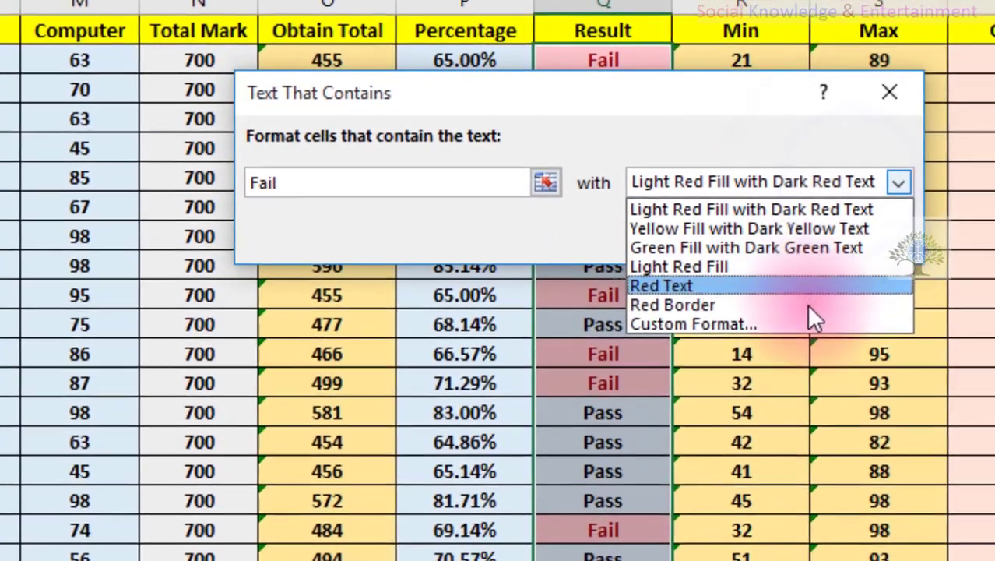
{"action": "left_click", "coordinate": [806, 324]}
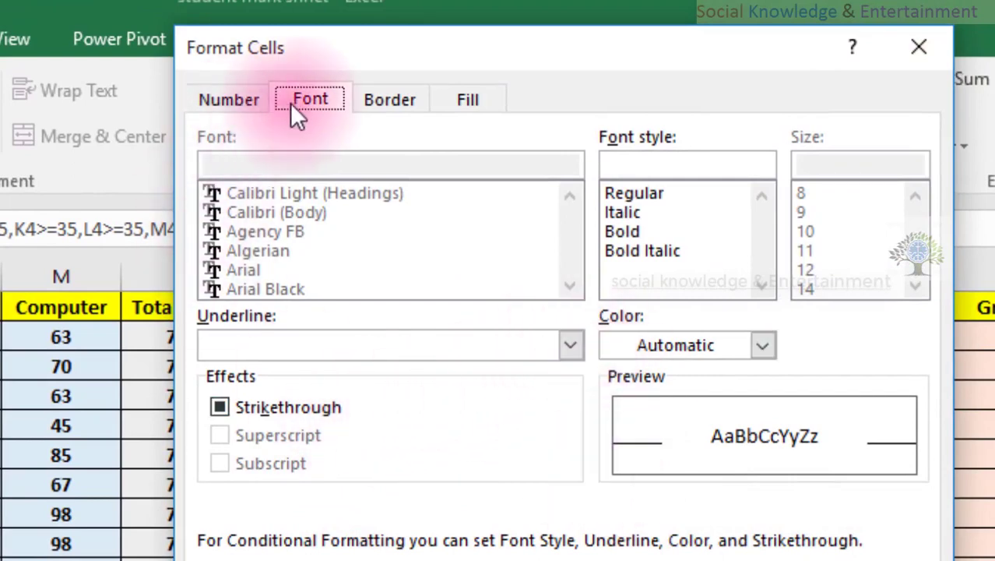
- Set the custom fill to bright red (RGB 230,0,0) and apply the Fail rule
{"action": "left_click", "coordinate": [479, 101]}
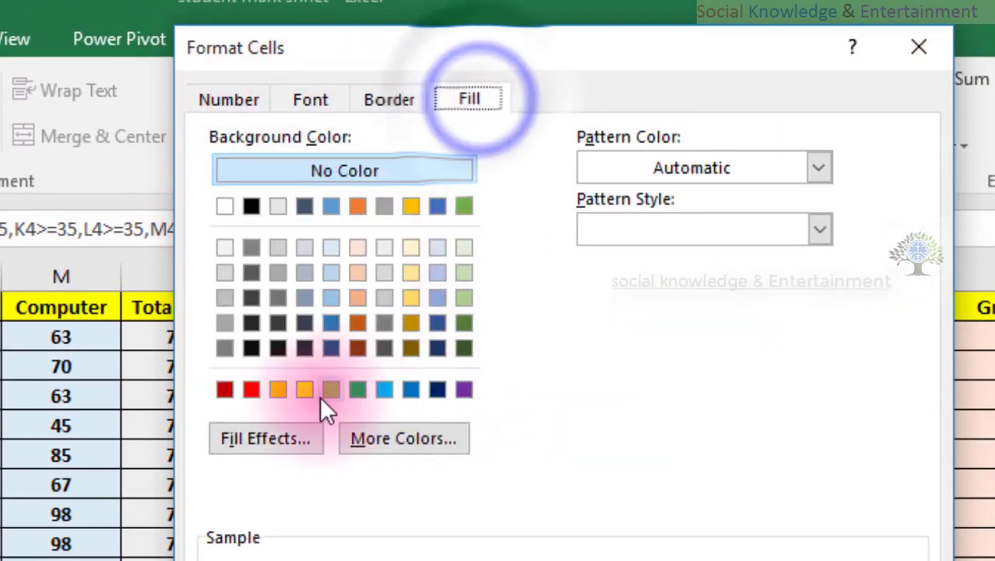
{"action": "left_click", "coordinate": [382, 439]}
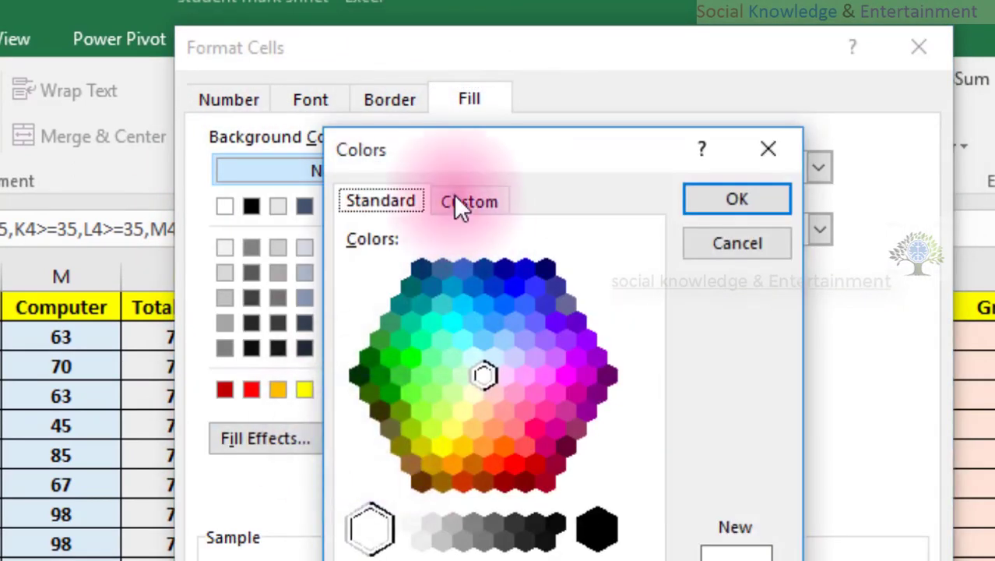
{"action": "left_click", "coordinate": [459, 200]}
{"action": "mouse_move", "coordinate": [573, 345]}
{"action": "left_mouse_down"}
{"action": "mouse_move", "coordinate": [600, 260]}
{"action": "mouse_move", "coordinate": [628, 323]}
{"action": "mouse_move", "coordinate": [627, 374]}
{"action": "left_mouse_up"}
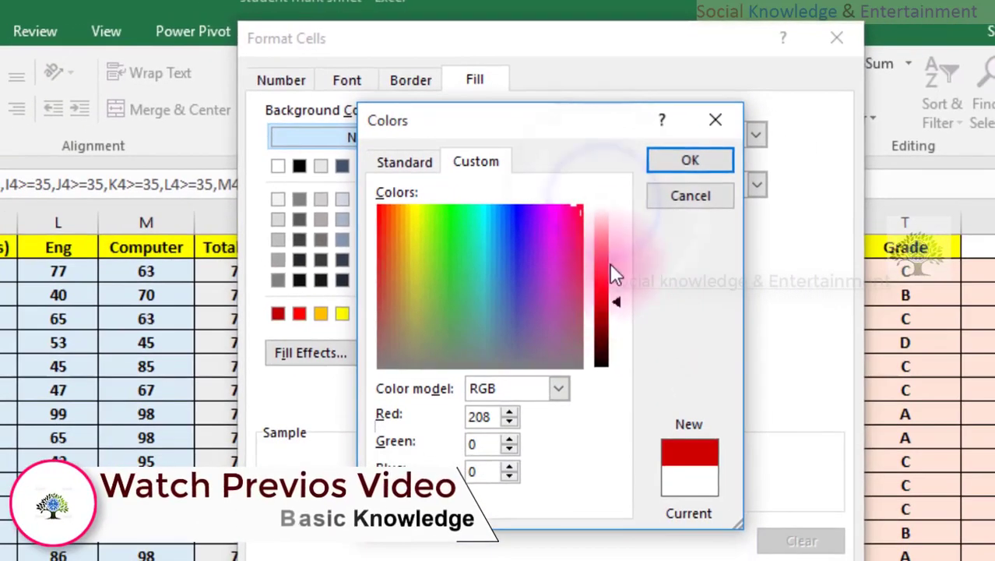
{"action": "left_click_drag", "start_coordinate": [607, 305], "coordinate": [620, 289]}
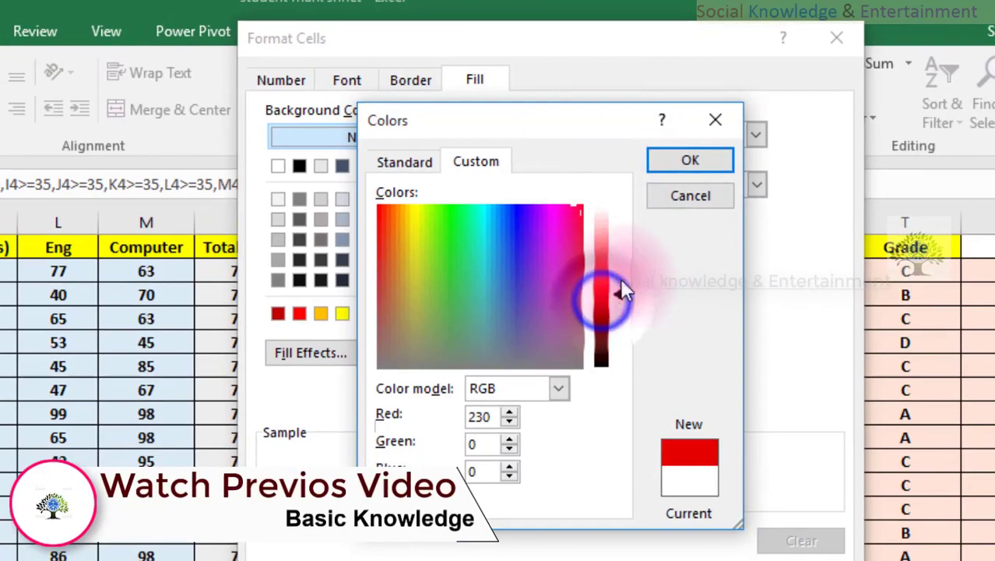
{"action": "left_click", "coordinate": [676, 164]}
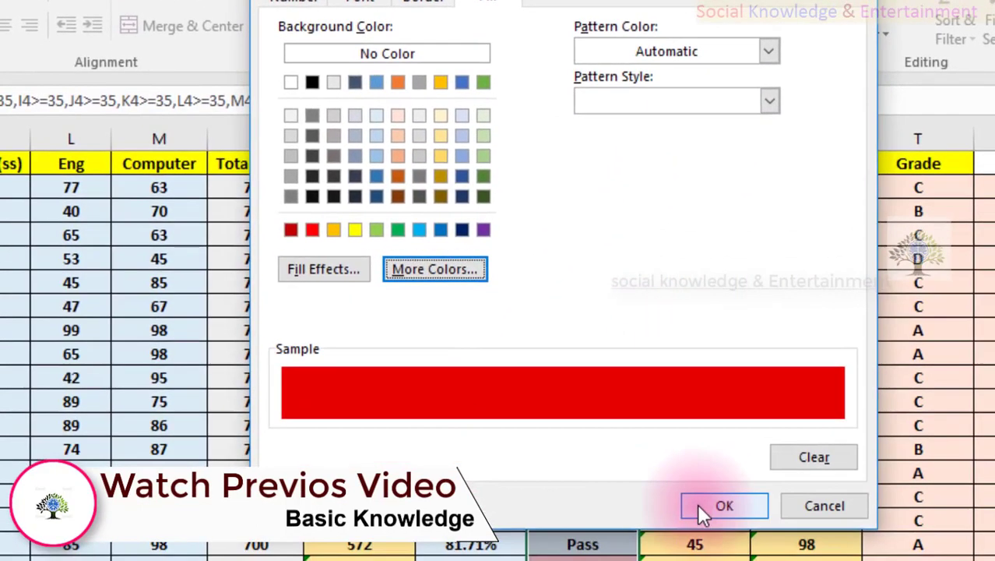
{"action": "left_click", "coordinate": [697, 503]}
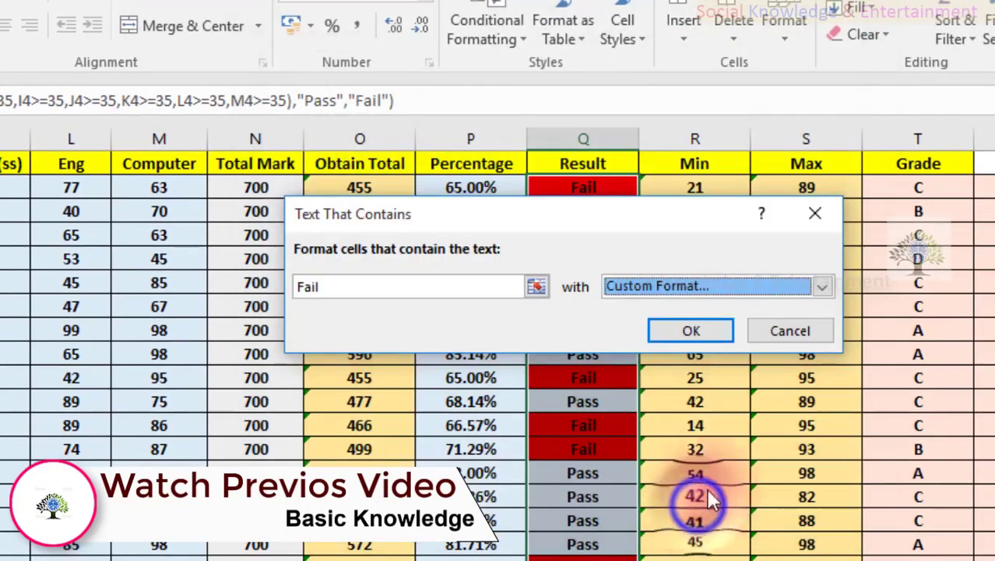
{"action": "left_click", "coordinate": [662, 332]}
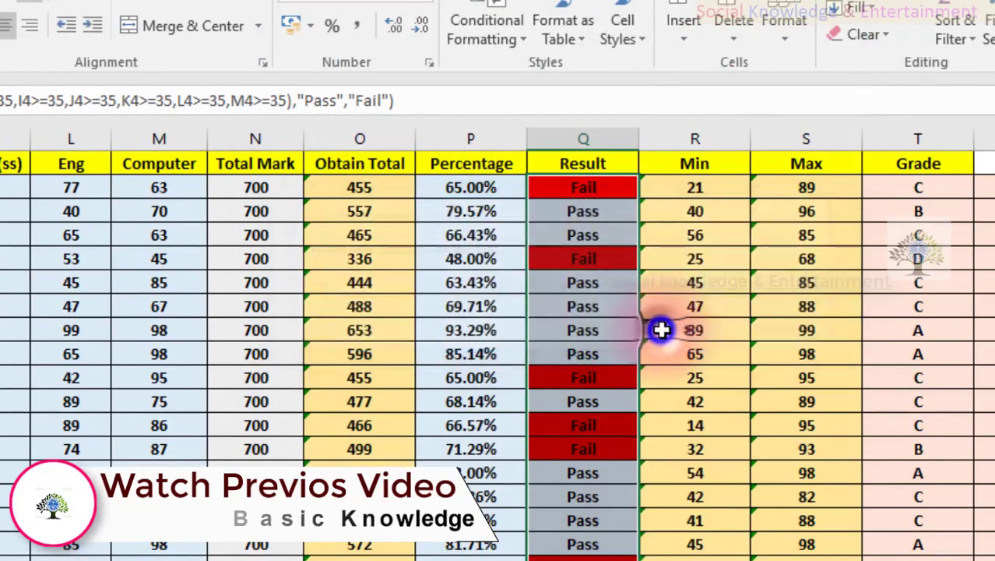
- Deselect the column to view the red Fail cells, then select Q4
{"action": "left_click", "coordinate": [592, 331]}
{"action": "scroll", "coordinate": [586, 544], "scroll_direction": "up", "scroll_amount": 1}
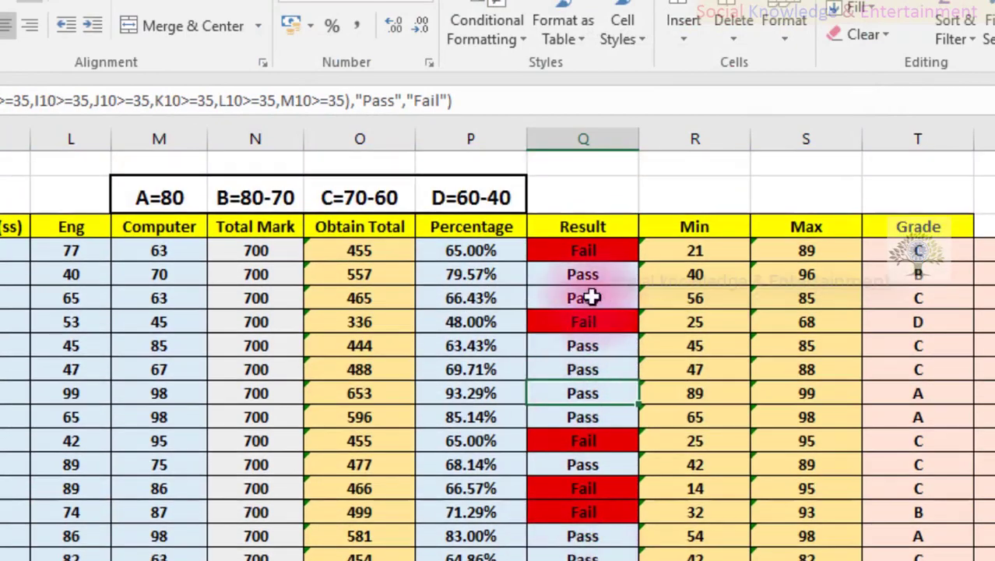
{"action": "left_click", "coordinate": [582, 270]}
{"action": "left_click", "coordinate": [580, 251]}
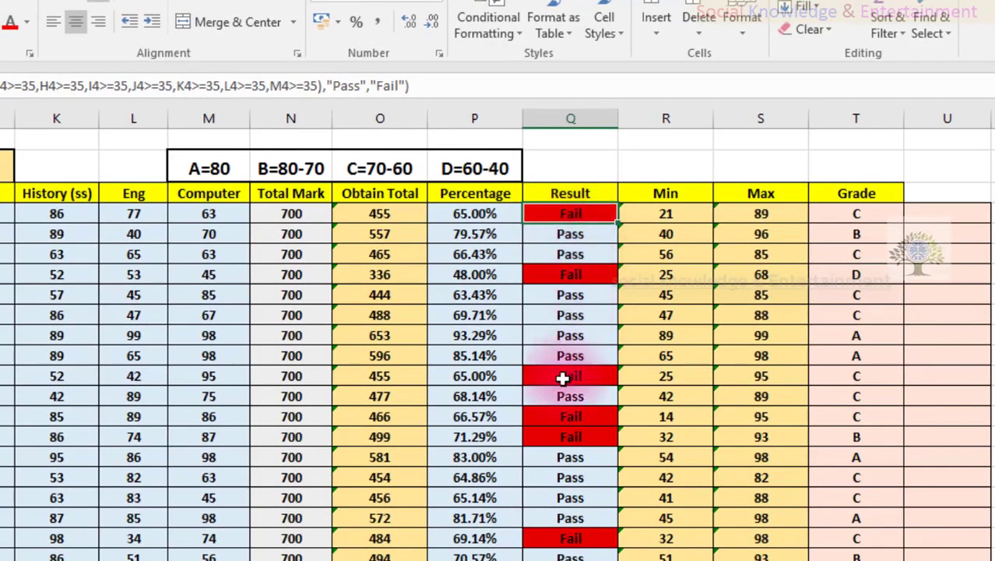
{"action": "scroll", "coordinate": [553, 245], "scroll_direction": "down", "scroll_amount": 1}
{"action": "scroll", "coordinate": [560, 248], "scroll_direction": "up", "scroll_amount": 1}
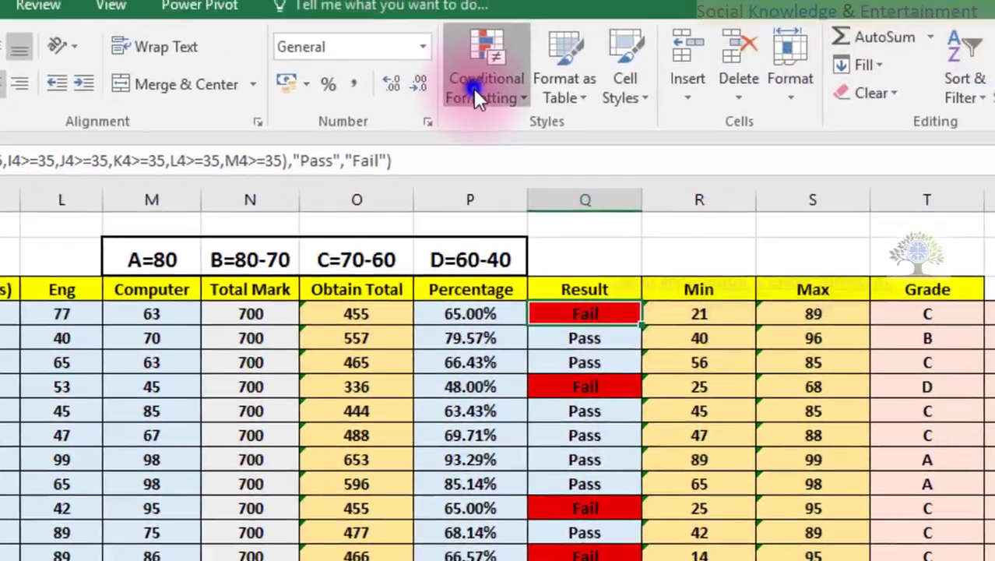
- Begin a second Text That Contains rule for 'Fail' with a custom format
{"action": "left_click", "coordinate": [480, 26]}
{"action": "mouse_move", "coordinate": [573, 169]}
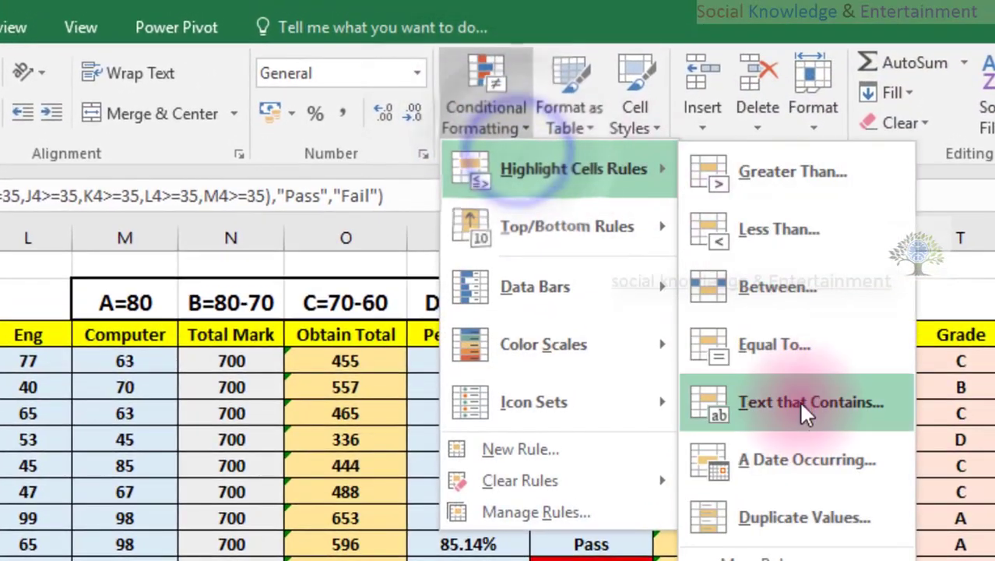
{"action": "left_click", "coordinate": [800, 404]}
{"action": "type", "text": "Fai"}
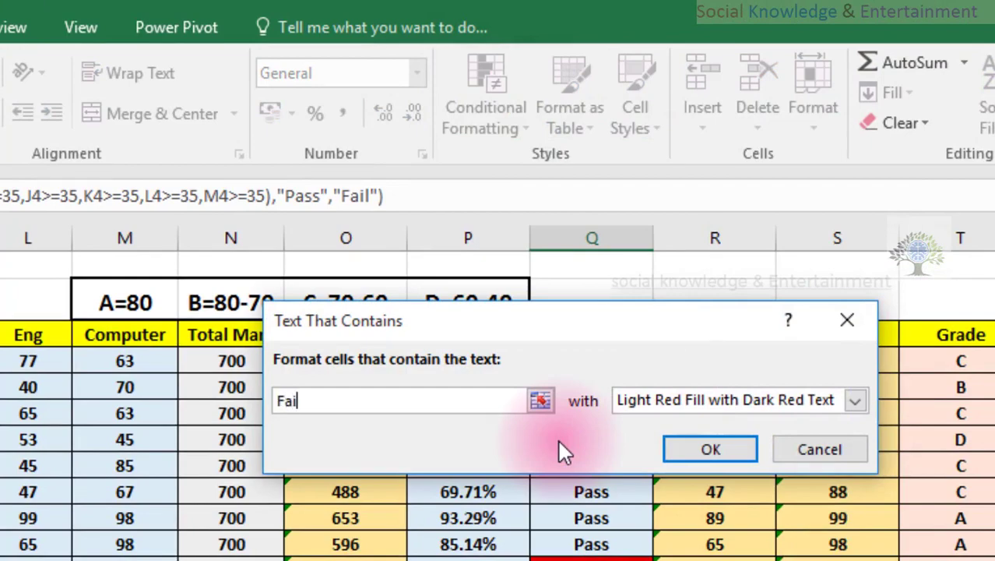
{"action": "type", "text": "l"}
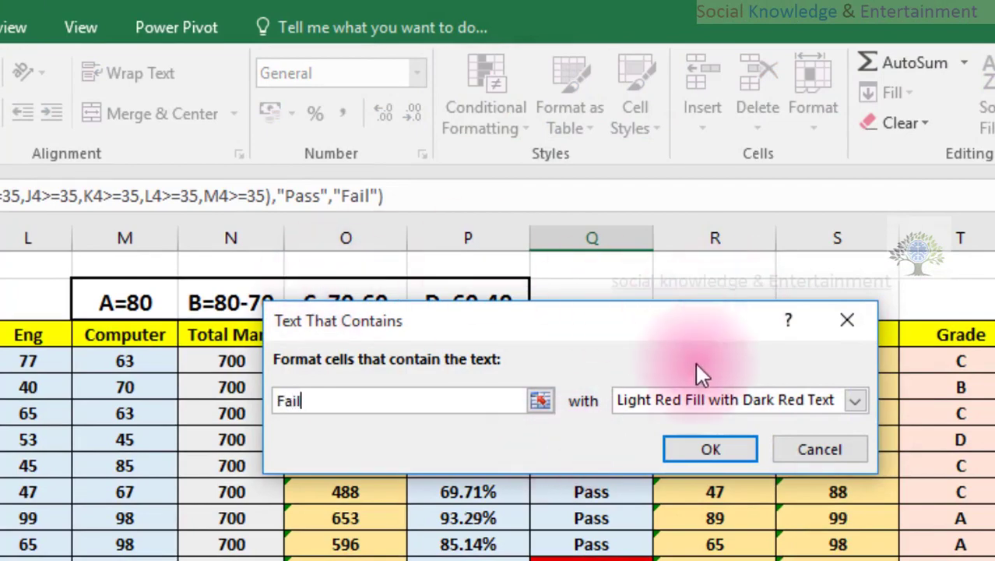
{"action": "left_click", "coordinate": [705, 399]}
{"action": "left_click", "coordinate": [674, 527]}
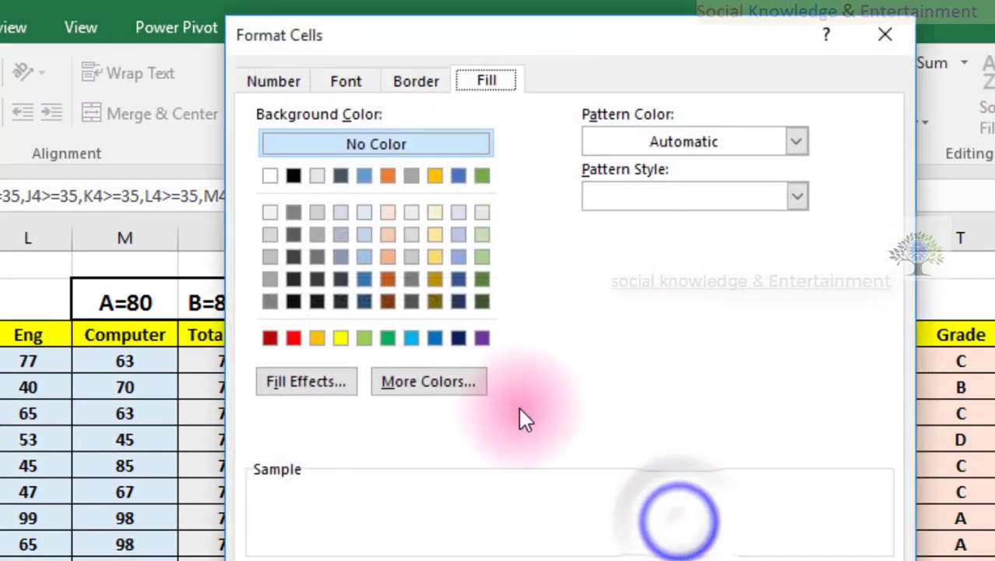
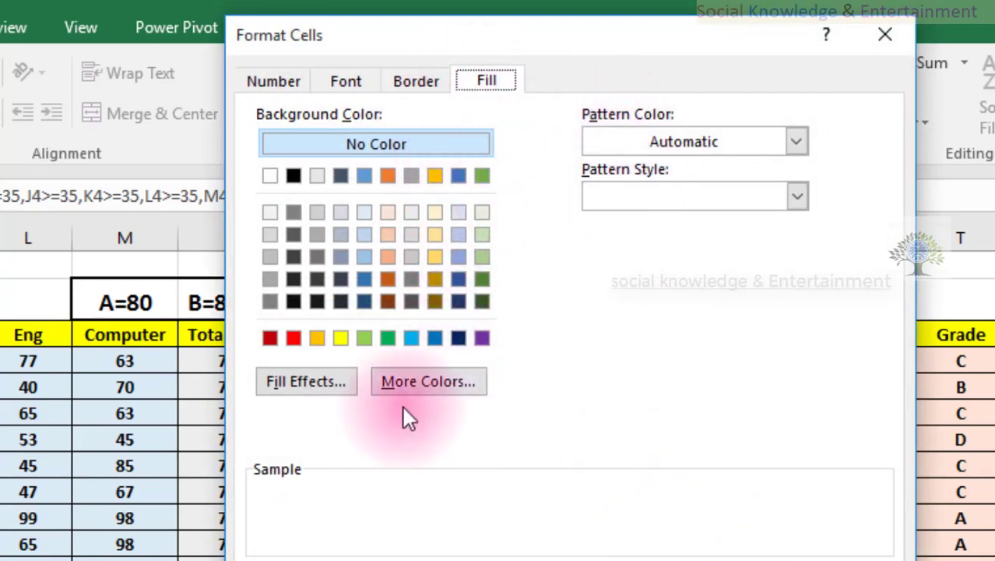
- Set the Fail rule's custom fill to No Color and apply the Text That Contains rule
{"action": "left_click", "coordinate": [418, 384]}
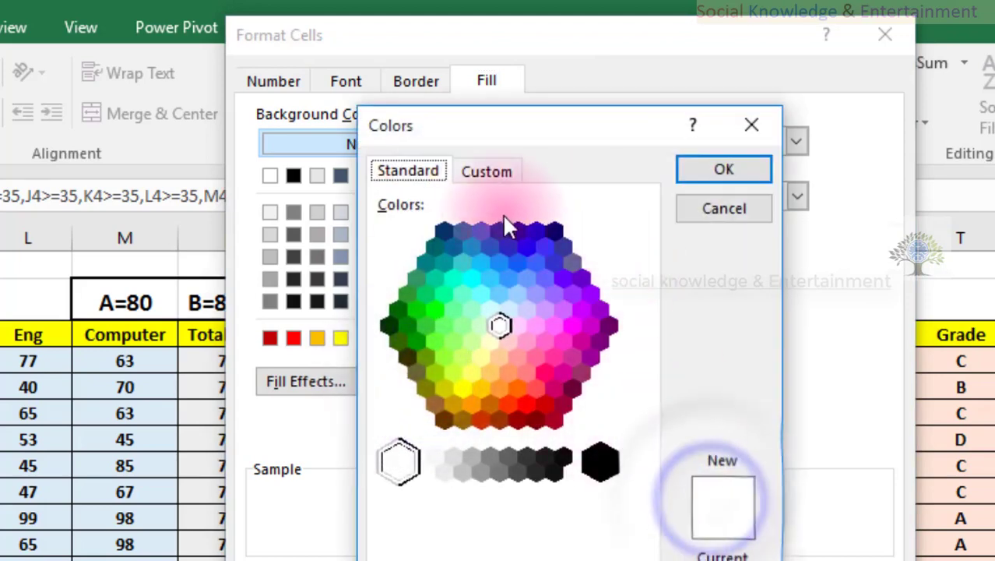
{"action": "left_click", "coordinate": [487, 173]}
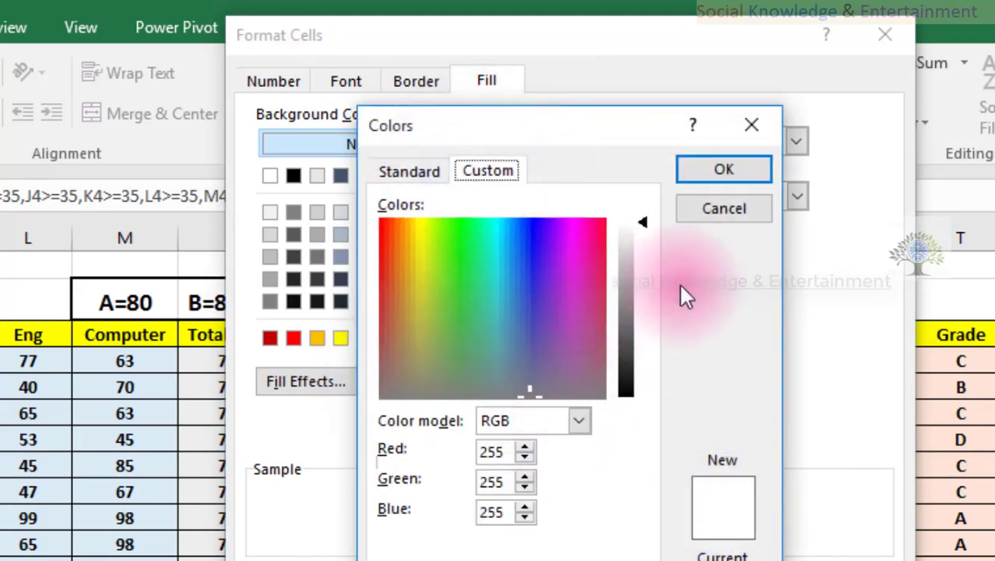
{"action": "left_click", "coordinate": [698, 176]}
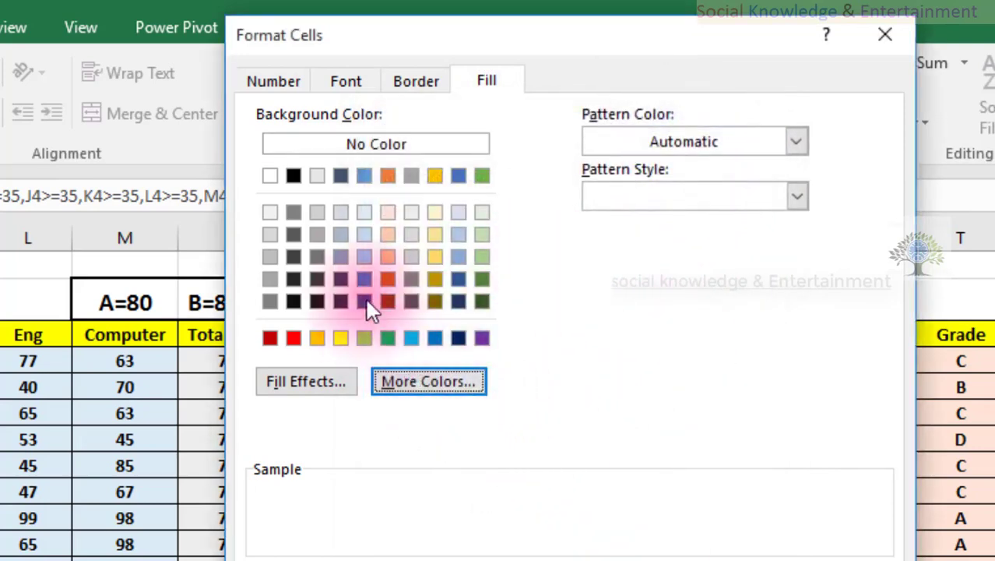
{"action": "left_click", "coordinate": [272, 150]}
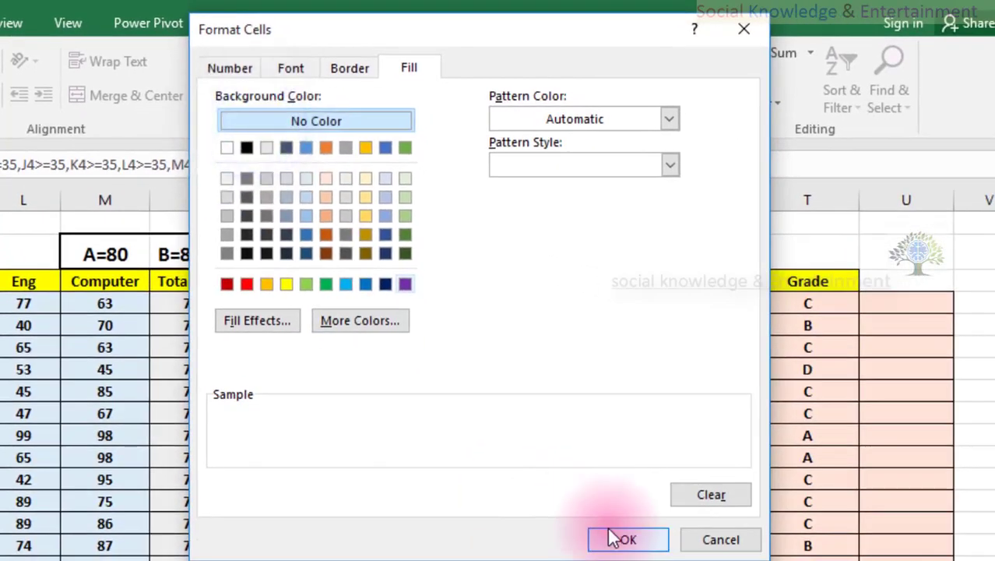
{"action": "left_click", "coordinate": [613, 537]}
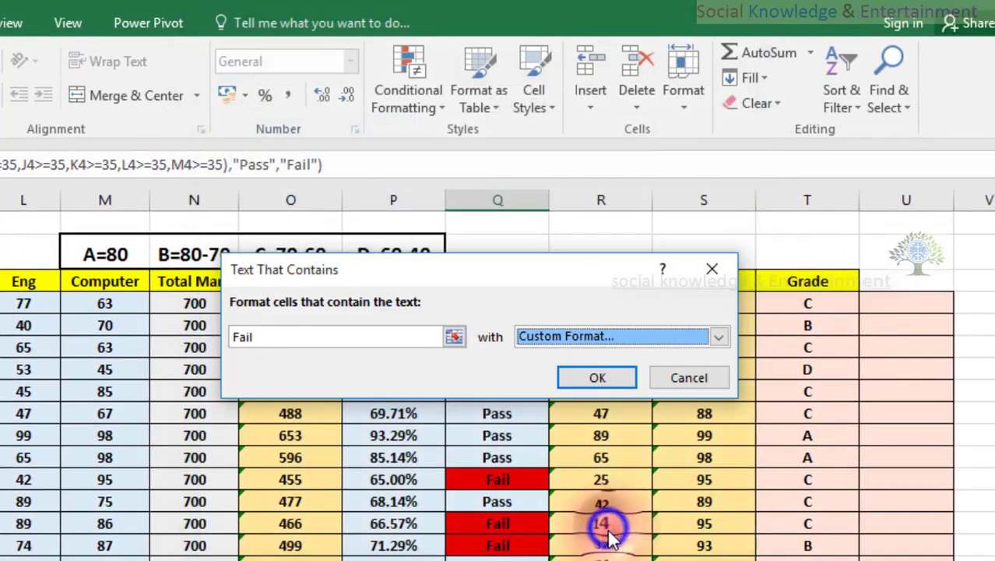
{"action": "left_click", "coordinate": [578, 380]}
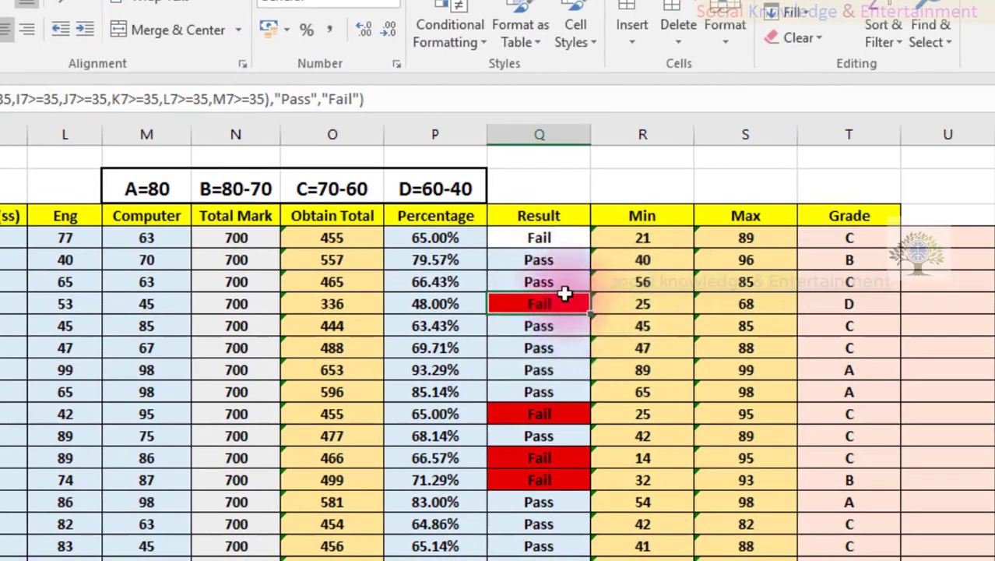
- Select the Result column cells and start a Text That Contains rule for 'Fail'
{"action": "left_click_drag", "start_coordinate": [574, 325], "coordinate": [541, 237]}
{"action": "left_click_drag", "start_coordinate": [551, 370], "coordinate": [562, 425]}
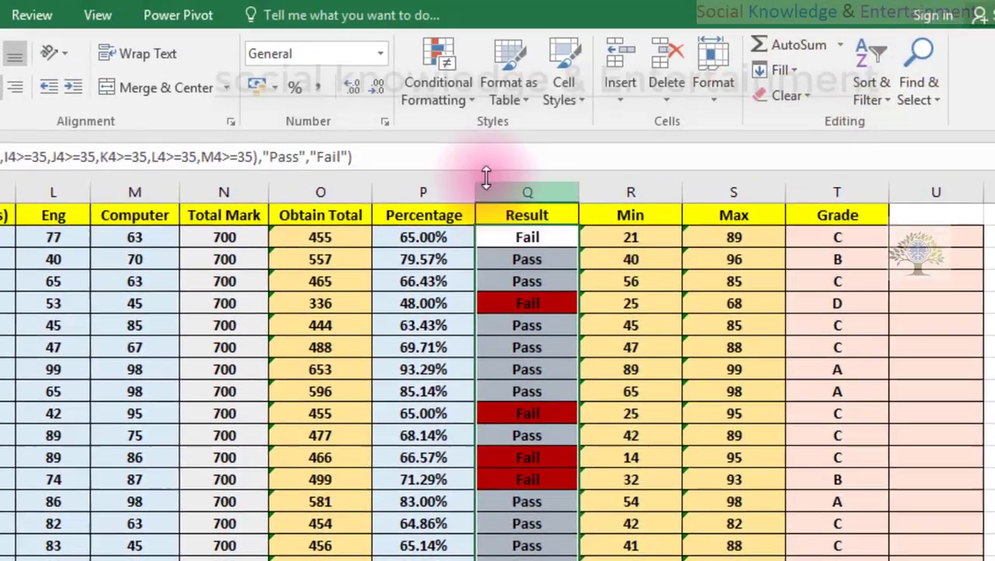
{"action": "left_click", "coordinate": [449, 104]}
{"action": "mouse_move", "coordinate": [511, 136]}
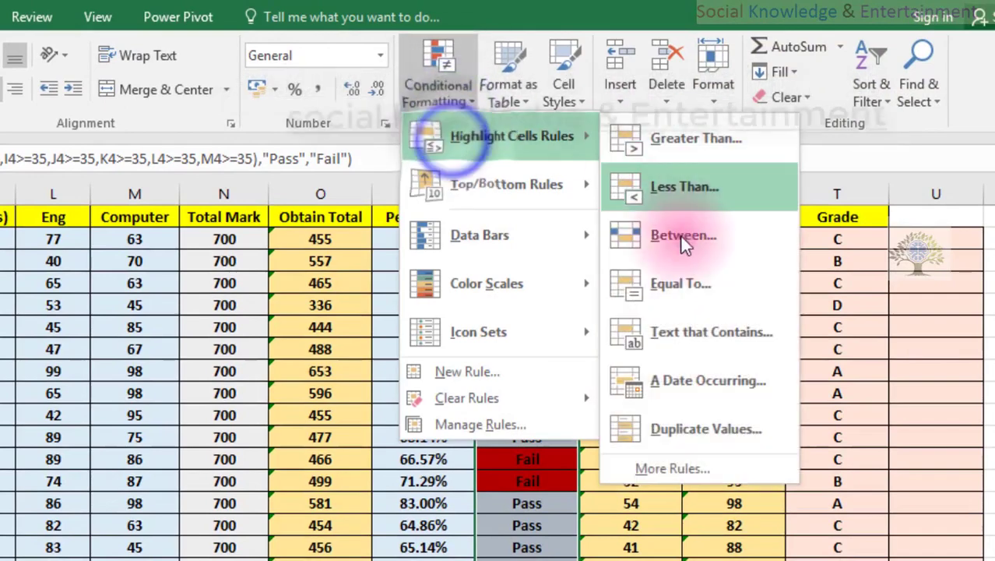
{"action": "left_click", "coordinate": [677, 333]}
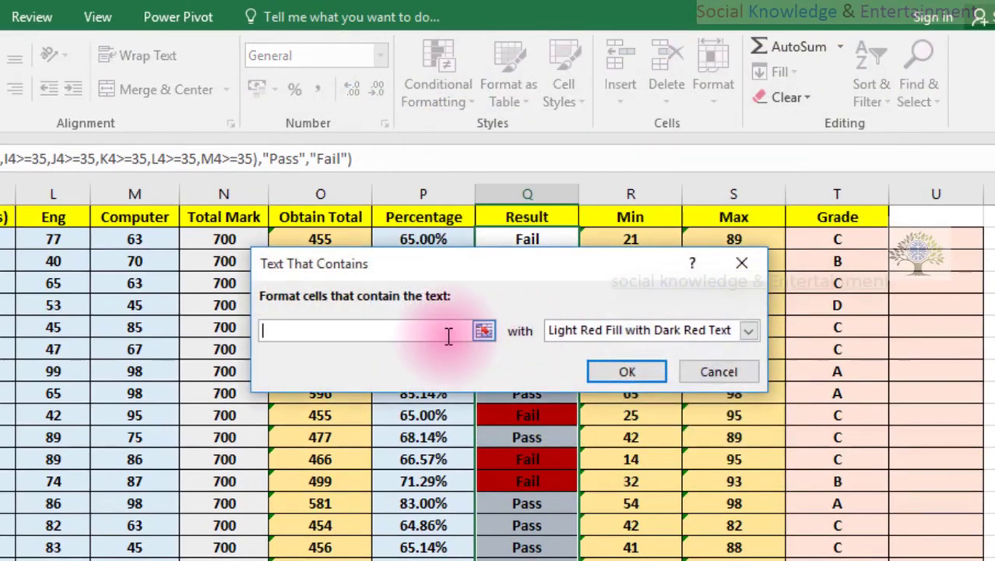
{"action": "type", "text": "Fail"}
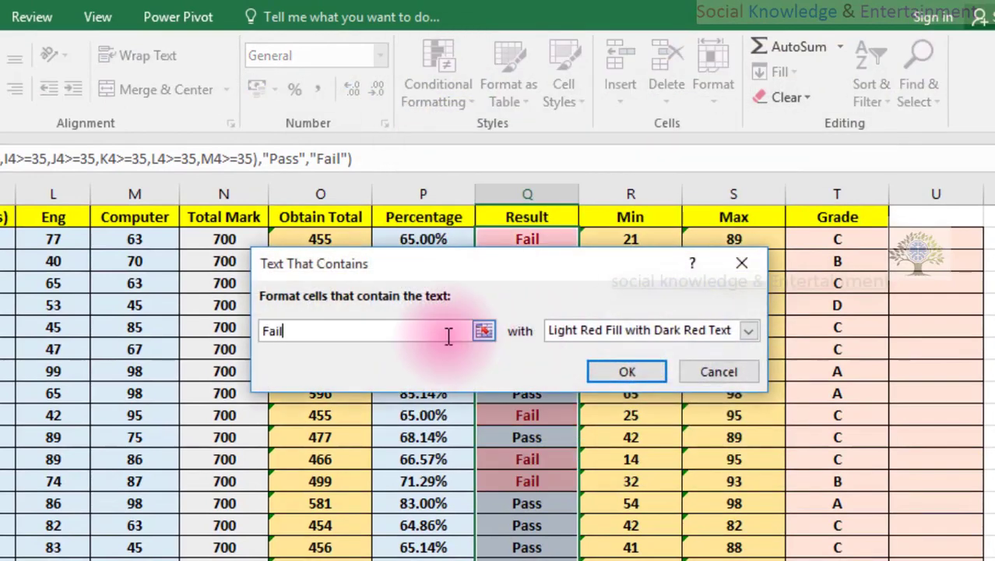
- Choose a custom format for the Fail rule, leaving the background as No Color
{"action": "left_click", "coordinate": [617, 343]}
{"action": "left_click", "coordinate": [628, 433]}
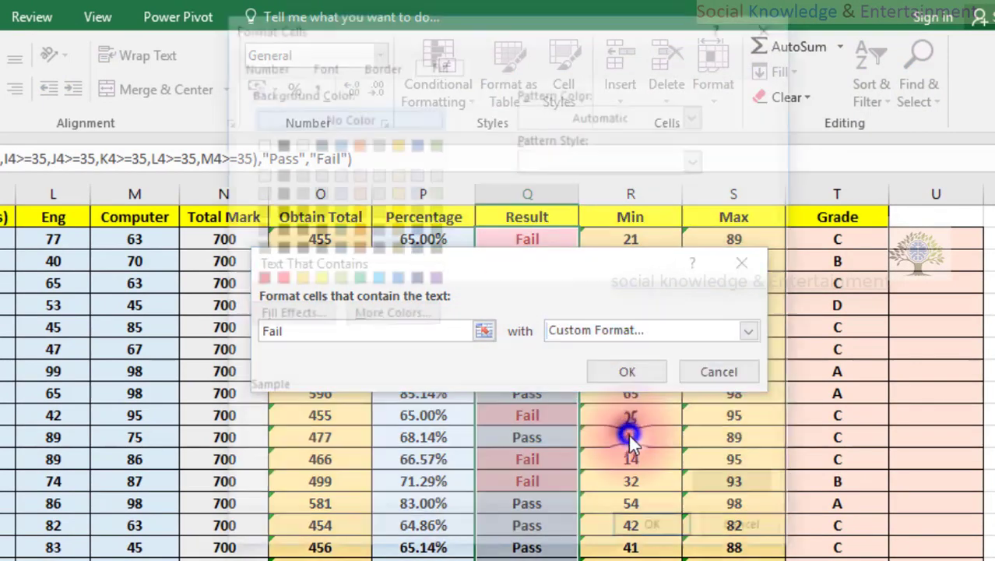
{"action": "left_click", "coordinate": [303, 111]}
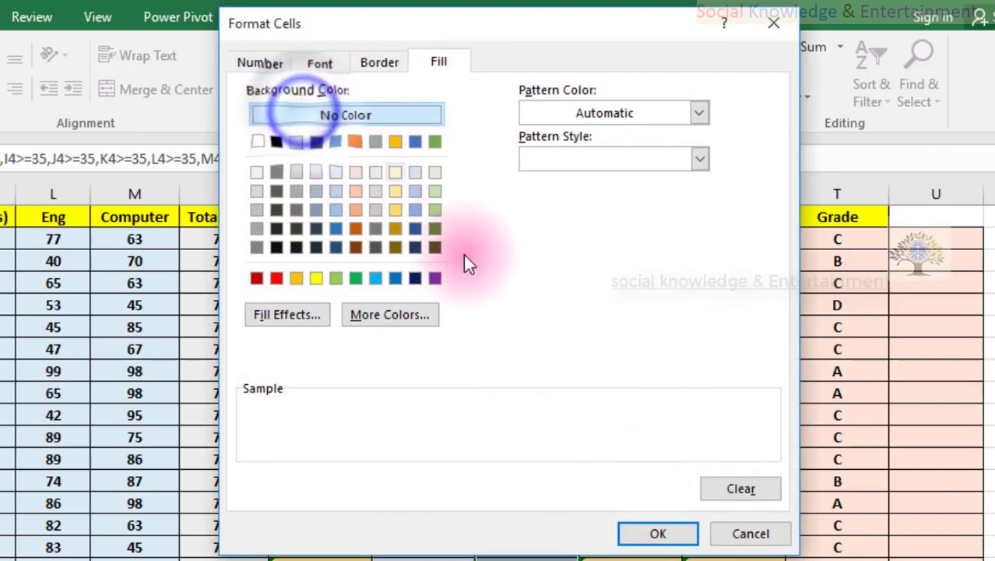
{"action": "left_click", "coordinate": [715, 488]}
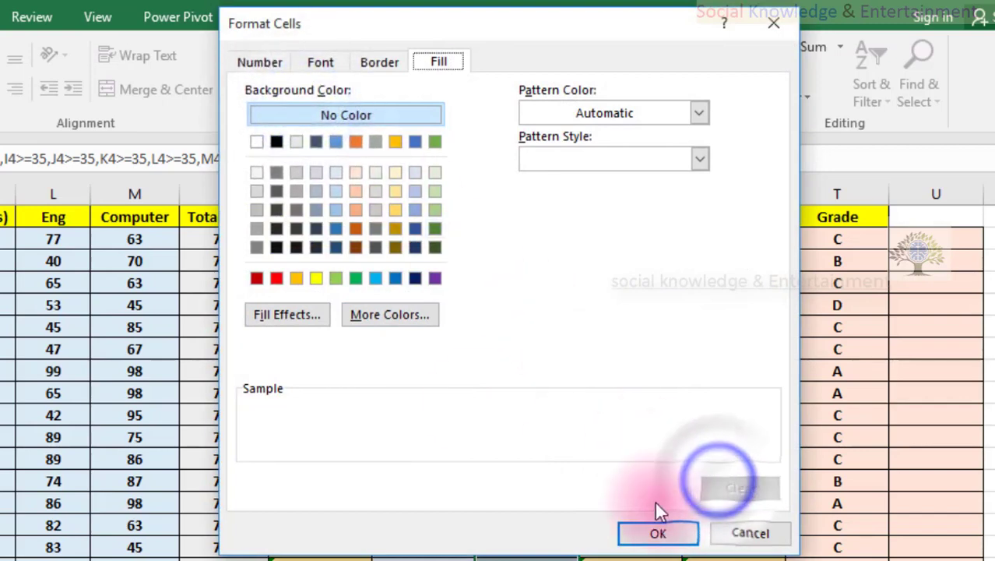
{"action": "left_click", "coordinate": [287, 110]}
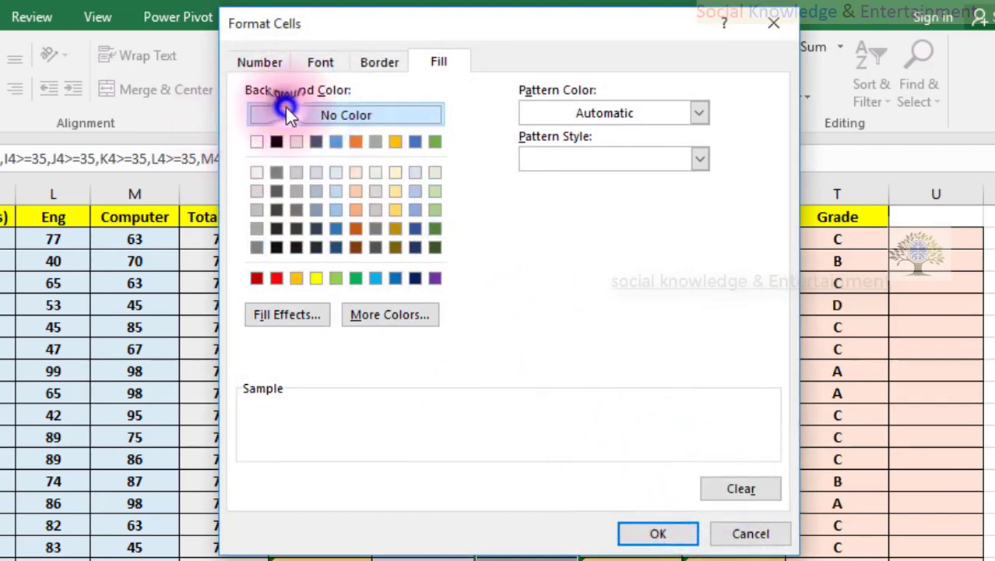
{"action": "left_click", "coordinate": [632, 537]}
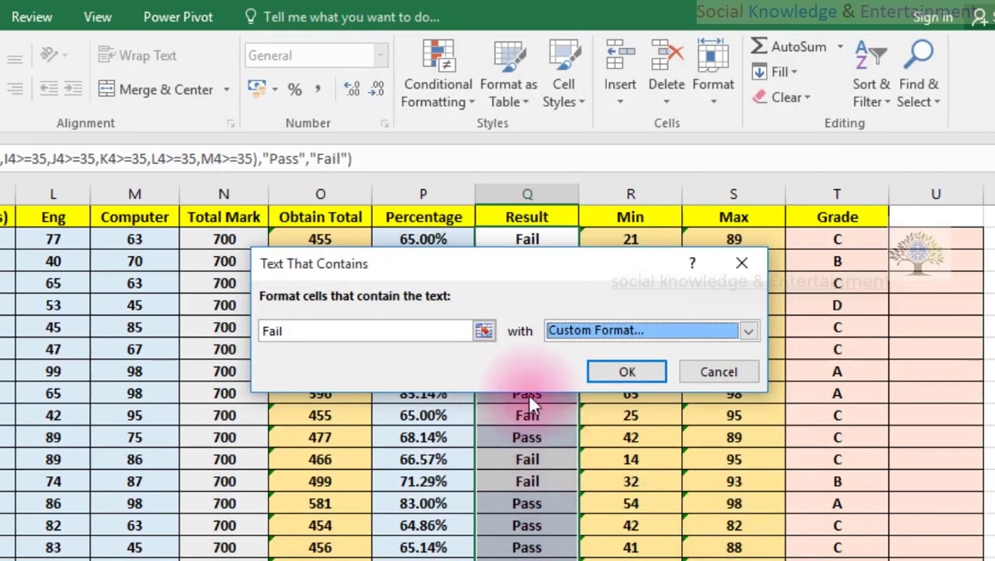
{"action": "left_click", "coordinate": [562, 332]}
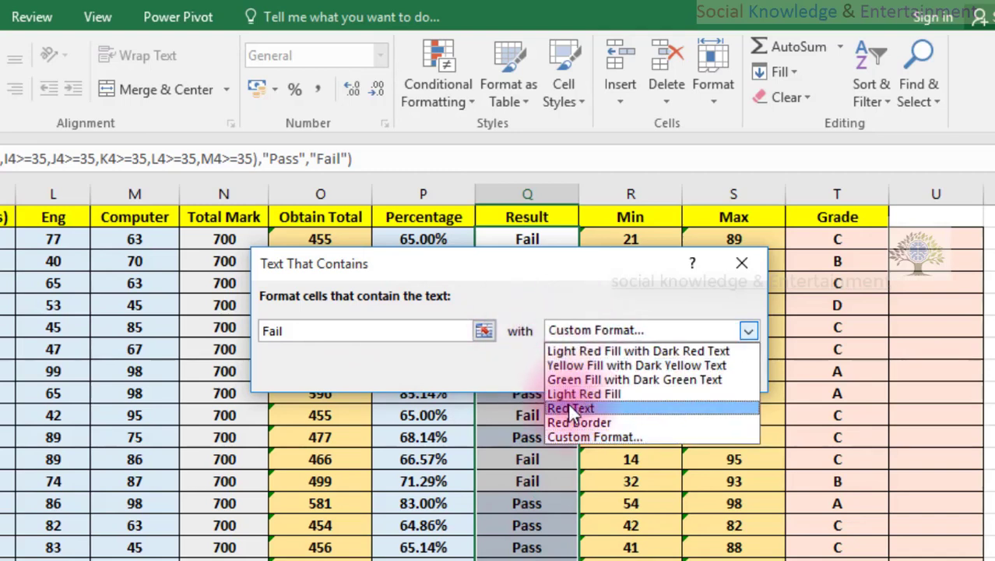
{"action": "left_click", "coordinate": [562, 437]}
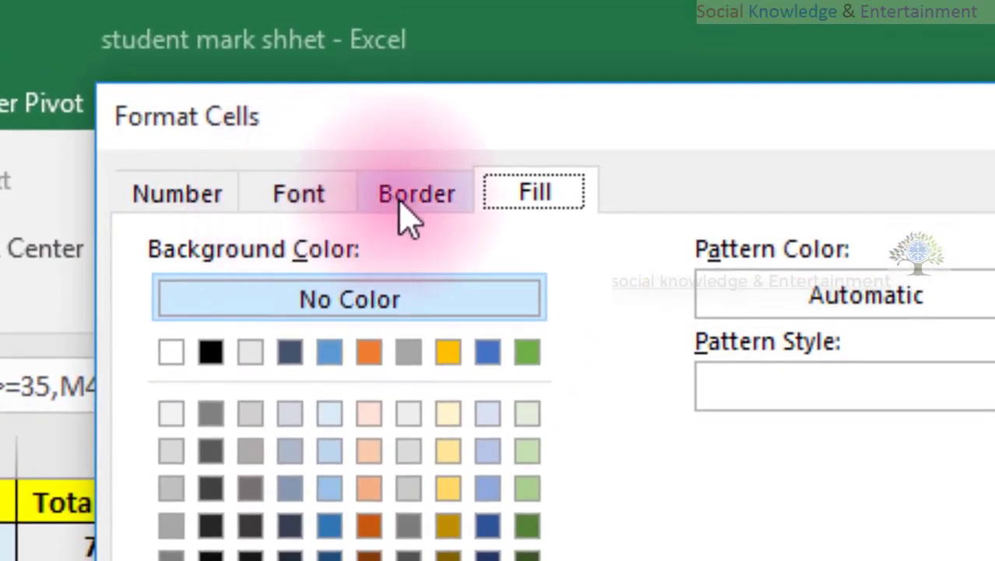
- Give the Fail rule a bold red font and apply it to the Result column
{"action": "left_click", "coordinate": [335, 201]}
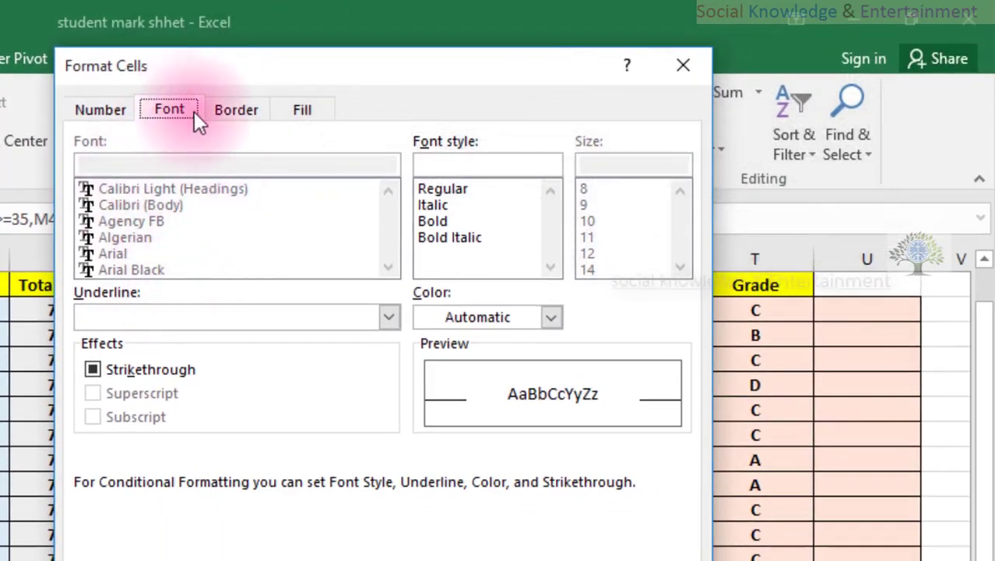
{"action": "left_click", "coordinate": [465, 316]}
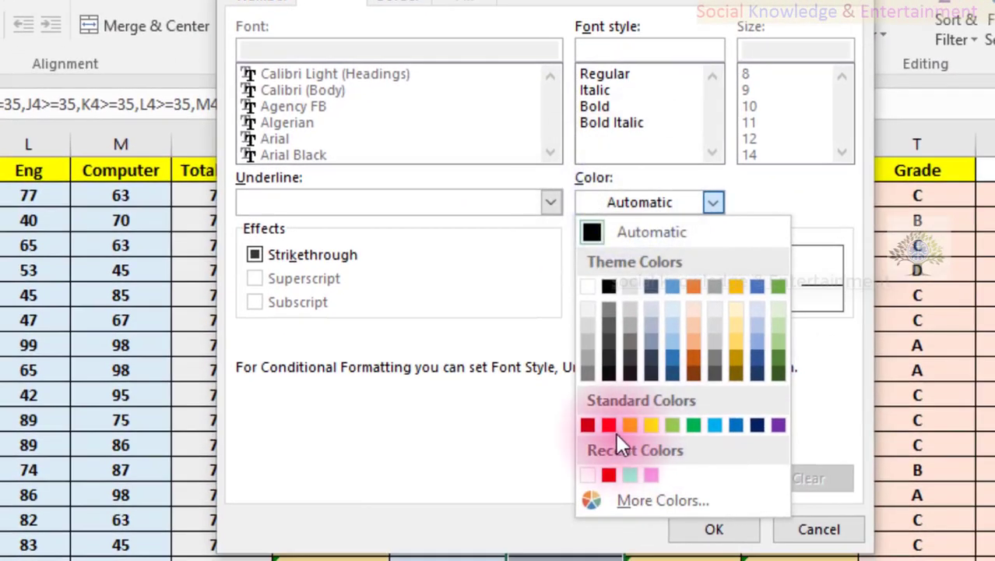
{"action": "left_click", "coordinate": [608, 425]}
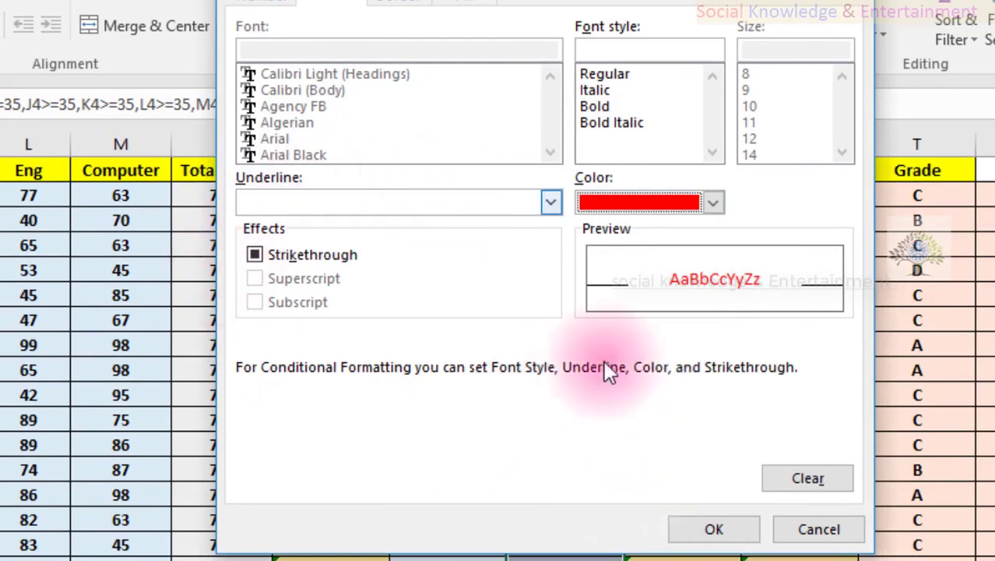
{"action": "left_click", "coordinate": [705, 541]}
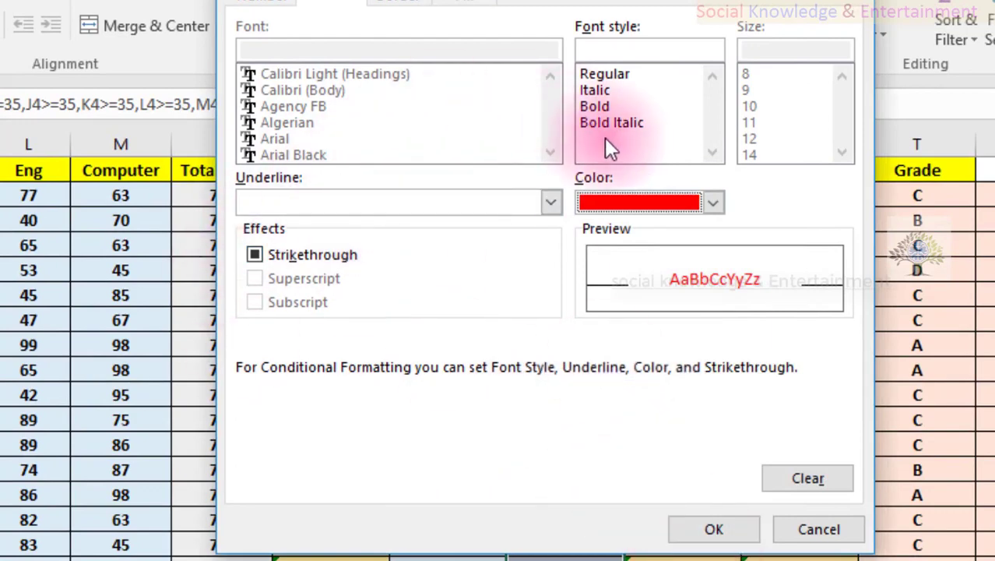
{"action": "left_click", "coordinate": [600, 109]}
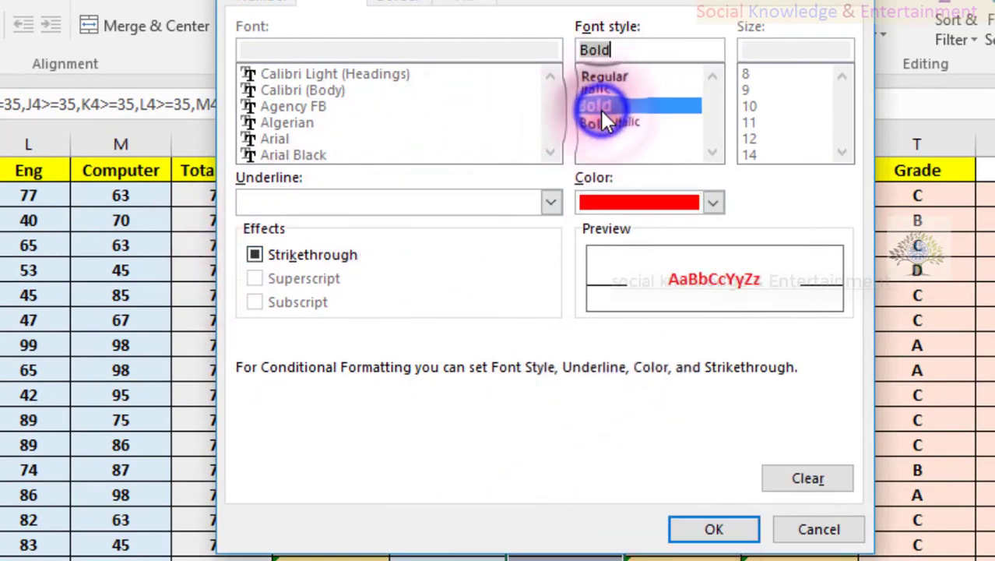
{"action": "left_click", "coordinate": [695, 527]}
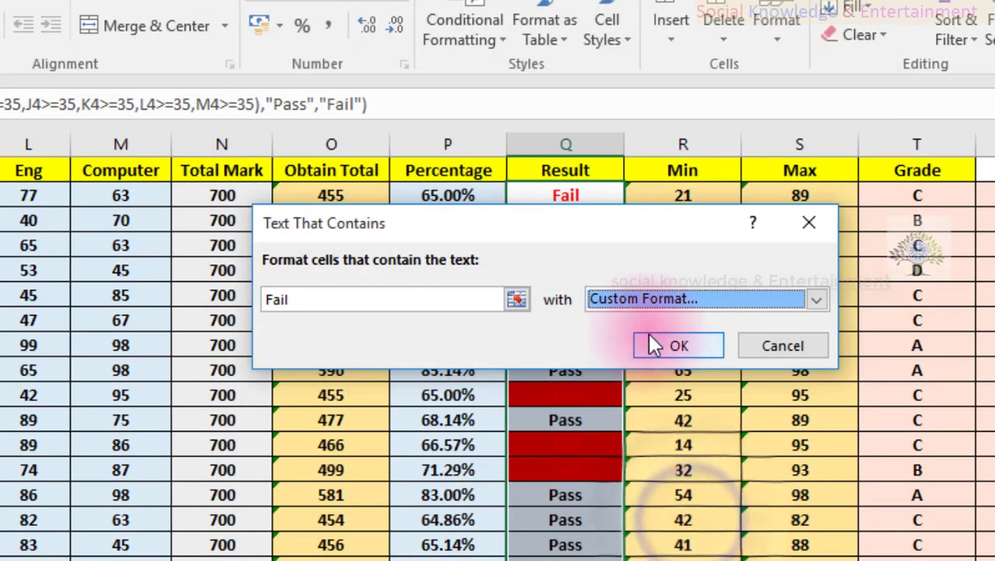
{"action": "left_click", "coordinate": [658, 343]}
- Review the Result column, check a Result formula, and reselect the Result cells from Fail downward
{"action": "left_click", "coordinate": [565, 342]}
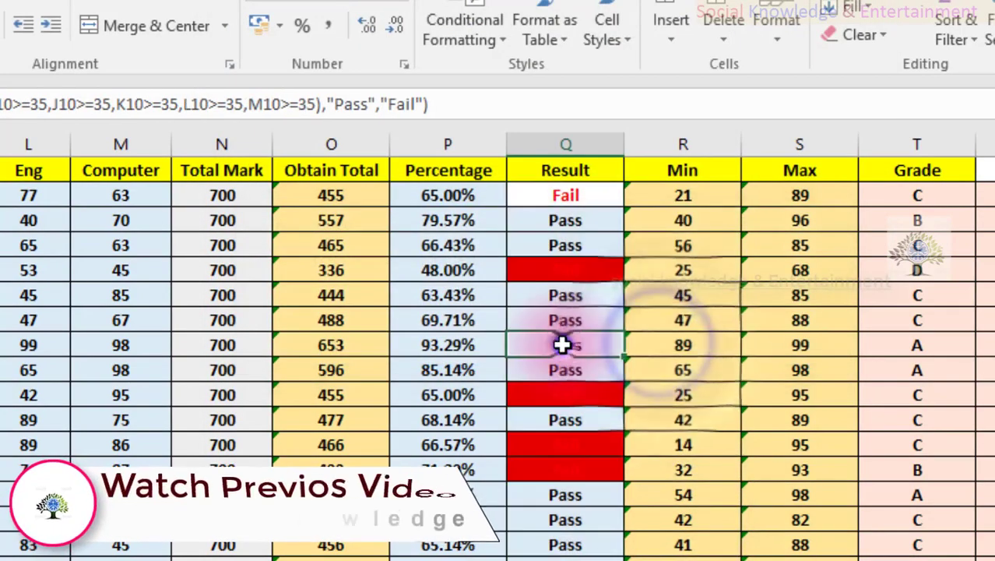
{"action": "scroll", "coordinate": [589, 336], "scroll_direction": "down", "scroll_amount": 1}
{"action": "scroll", "coordinate": [588, 336], "scroll_direction": "down", "scroll_amount": 2}
{"action": "scroll", "coordinate": [589, 335], "scroll_direction": "up", "scroll_amount": 3}
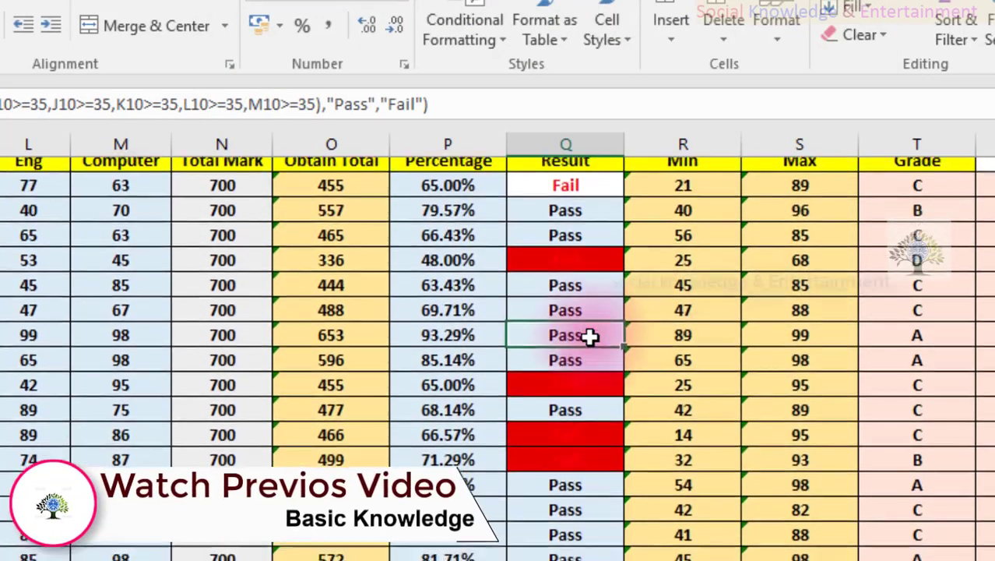
{"action": "left_click", "coordinate": [545, 270]}
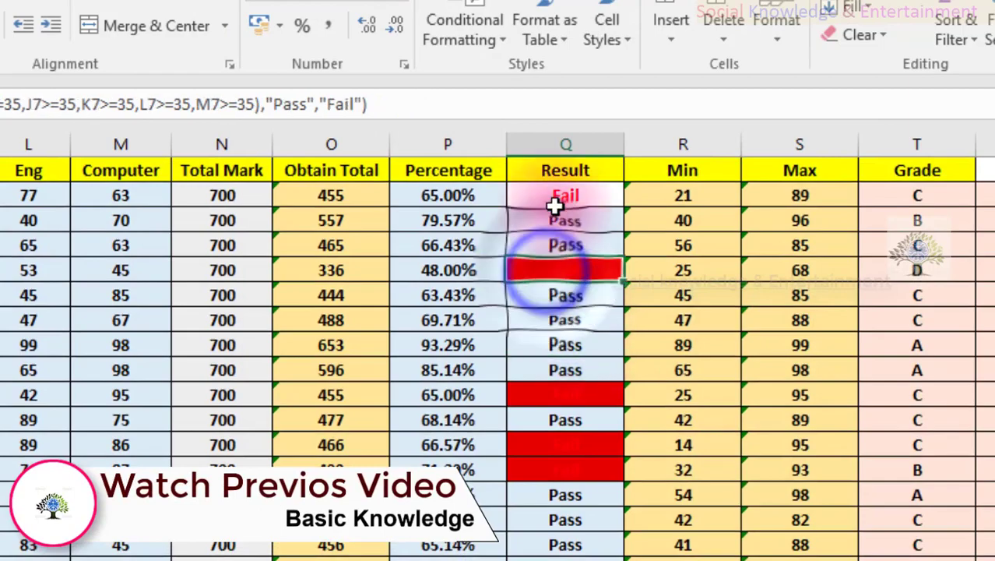
{"action": "left_click_drag", "start_coordinate": [554, 196], "coordinate": [567, 548]}
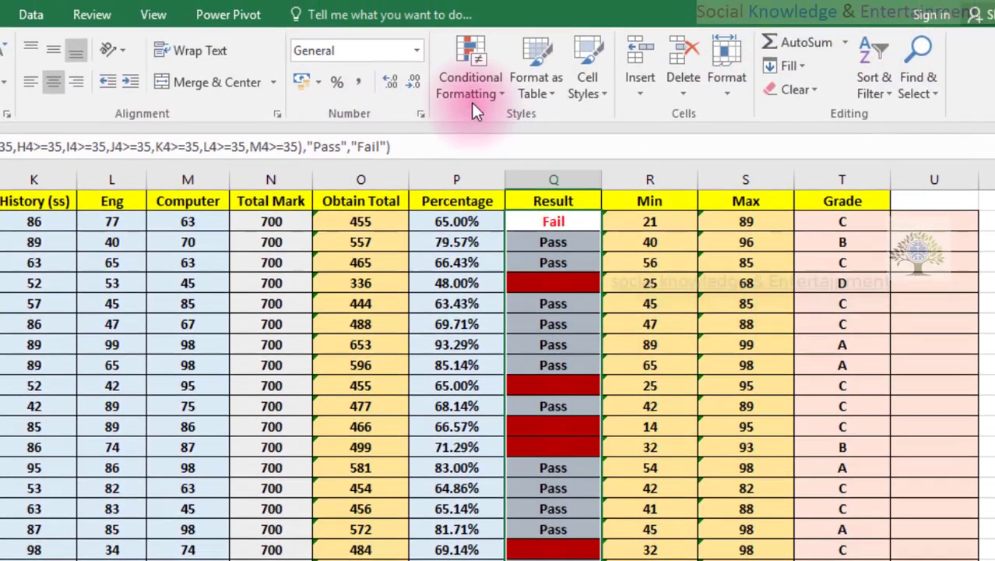
- Start another Text That Contains rule for 'Fail' with a custom format
{"action": "left_click", "coordinate": [472, 102]}
{"action": "mouse_move", "coordinate": [537, 125]}
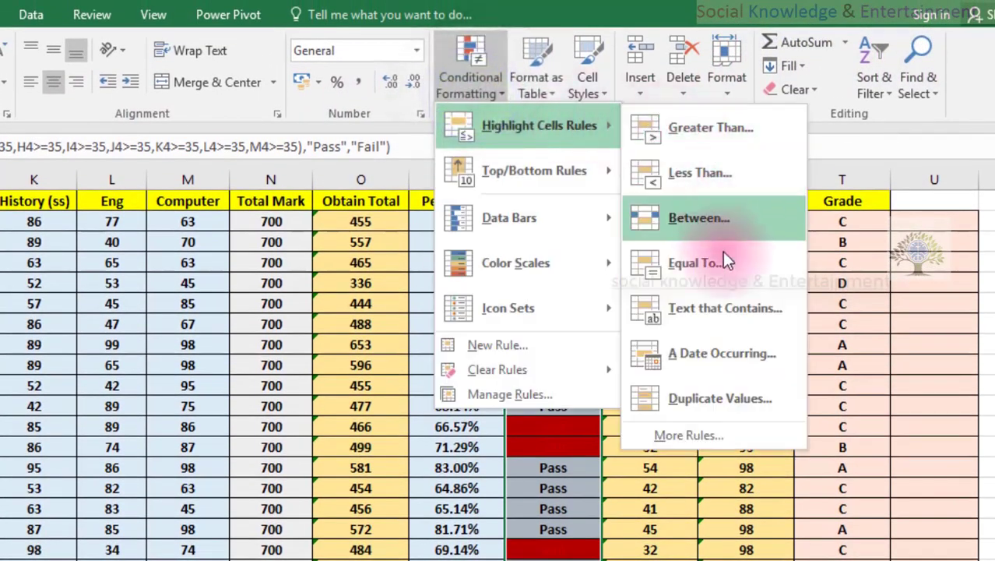
{"action": "left_click", "coordinate": [670, 448]}
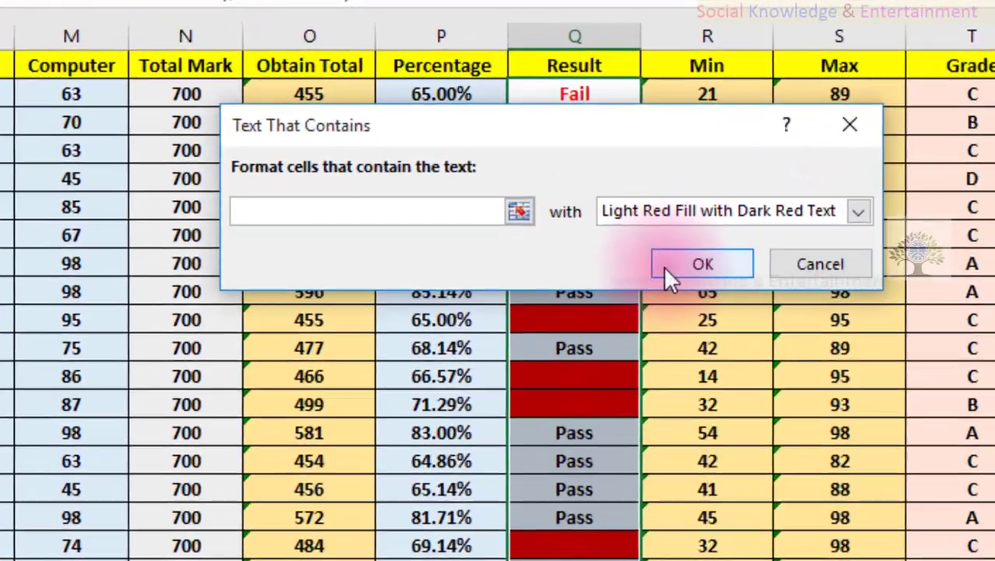
{"action": "type", "text": "Fail"}
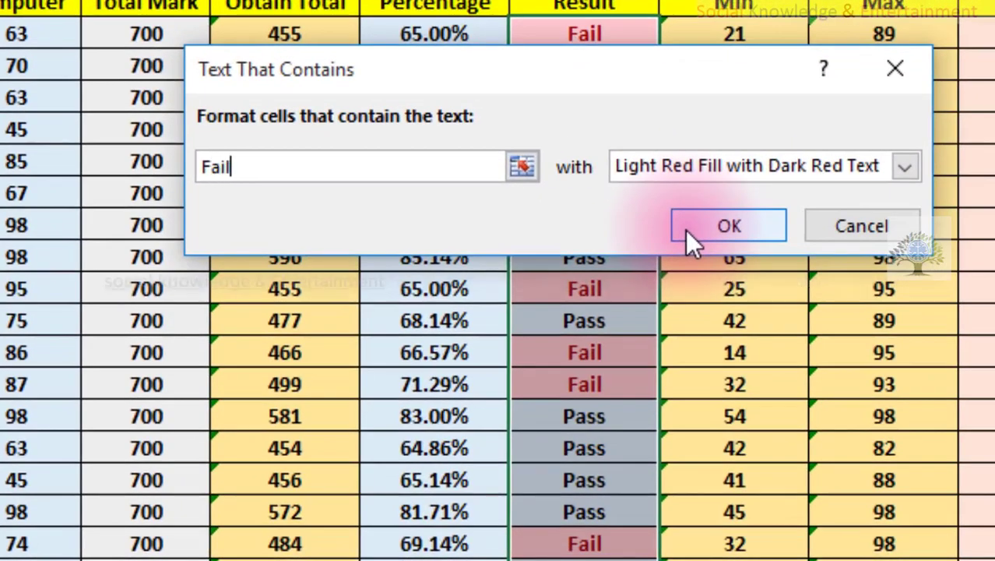
{"action": "left_click", "coordinate": [717, 165]}
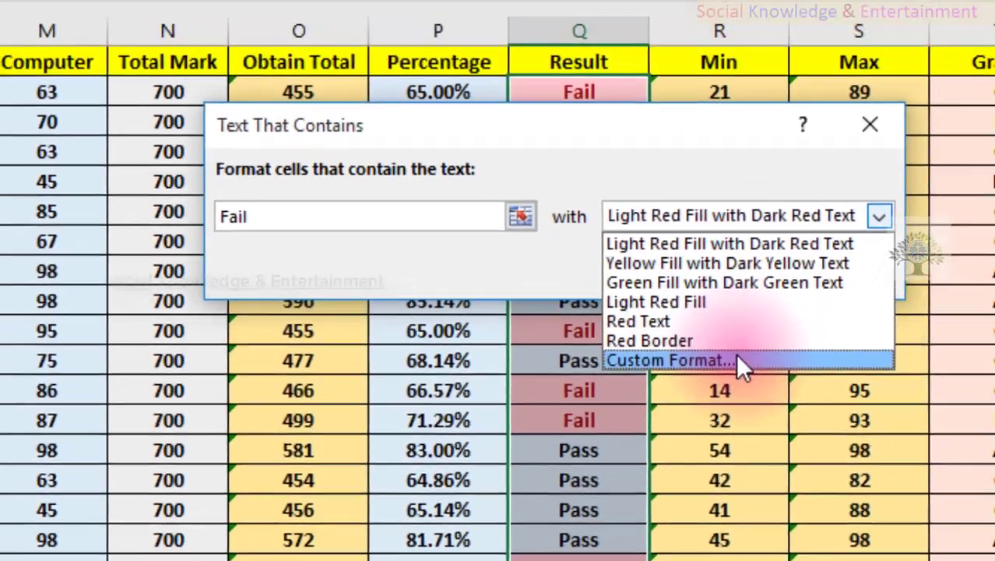
{"action": "left_click", "coordinate": [762, 320]}
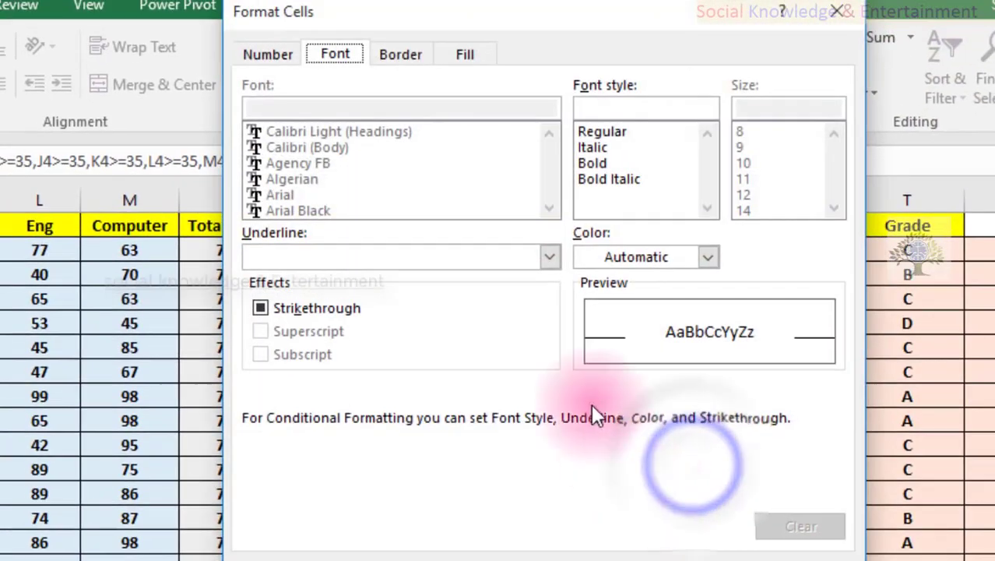
- Give the Fail rule red font colour with no background fill, then apply it
{"action": "left_click", "coordinate": [637, 260]}
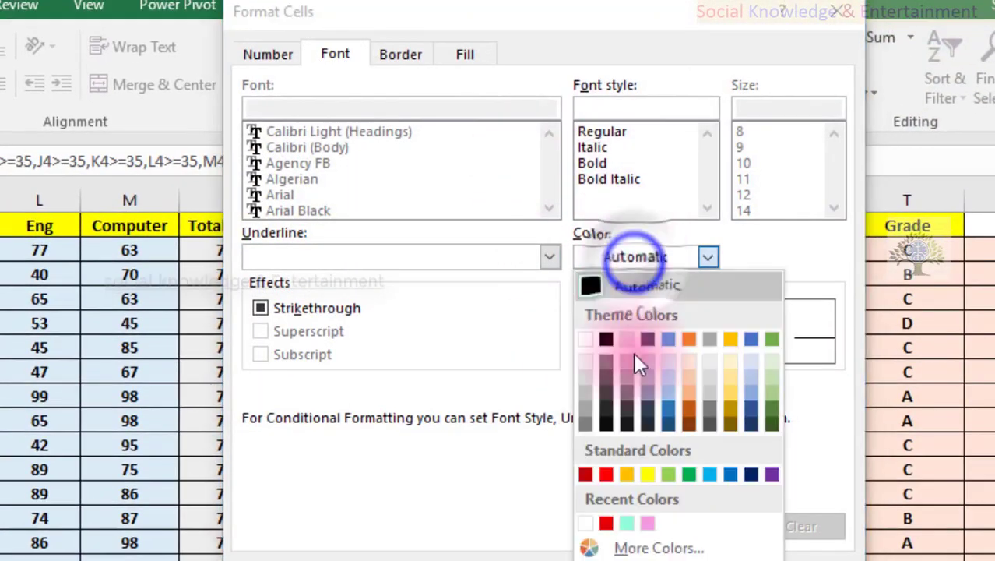
{"action": "left_click", "coordinate": [606, 478]}
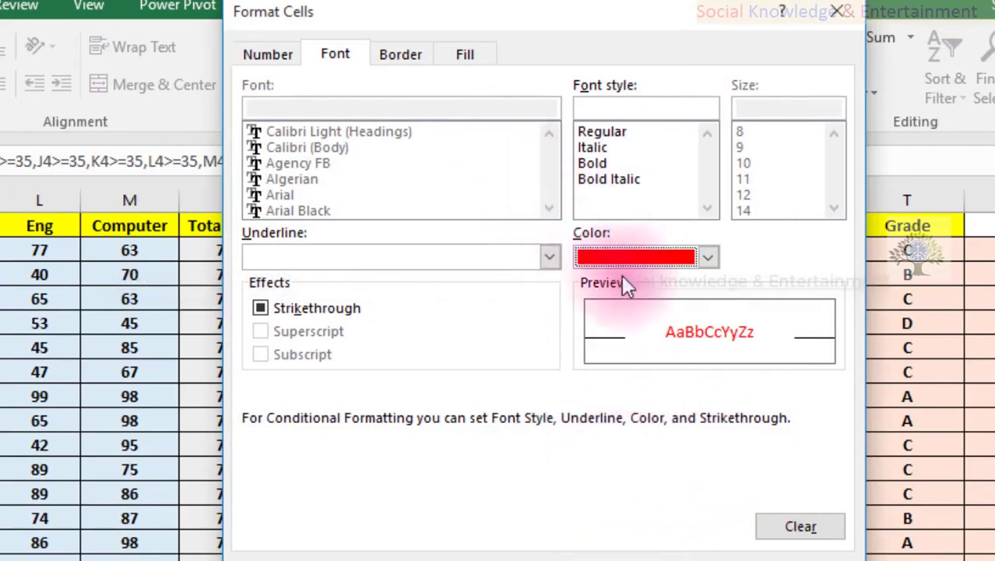
{"action": "left_click", "coordinate": [465, 54]}
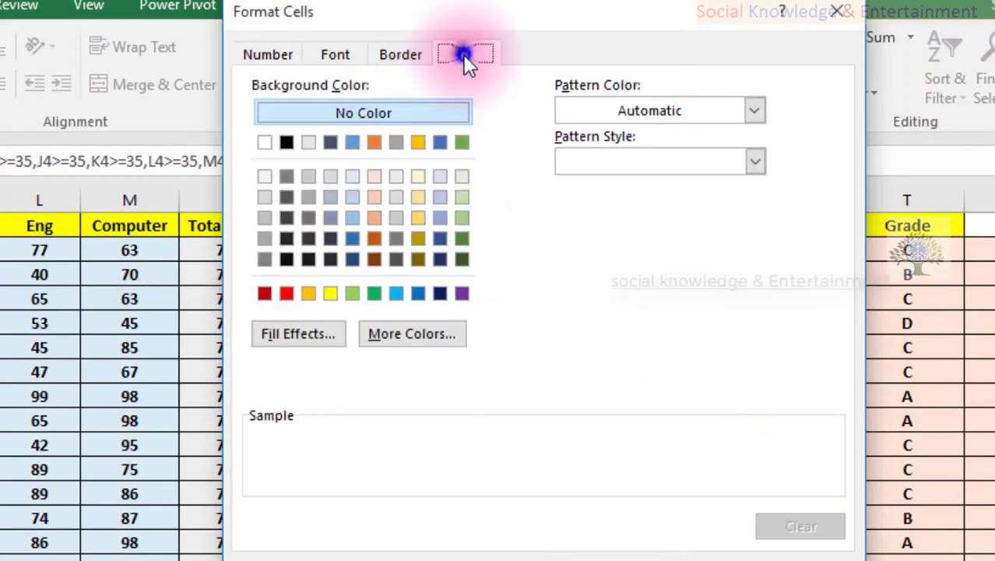
{"action": "left_click", "coordinate": [562, 109]}
{"action": "left_click", "coordinate": [568, 196]}
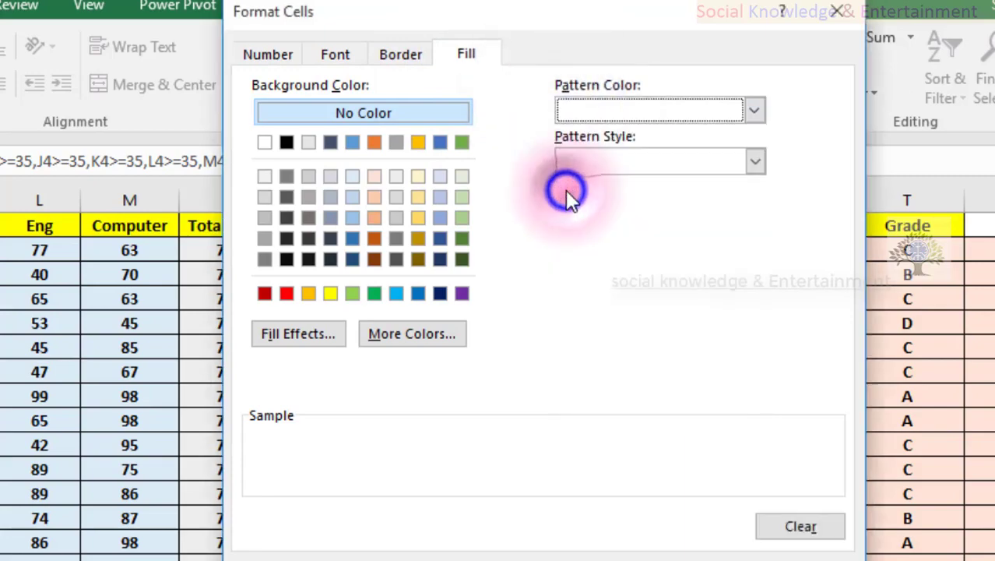
{"action": "left_click", "coordinate": [432, 117]}
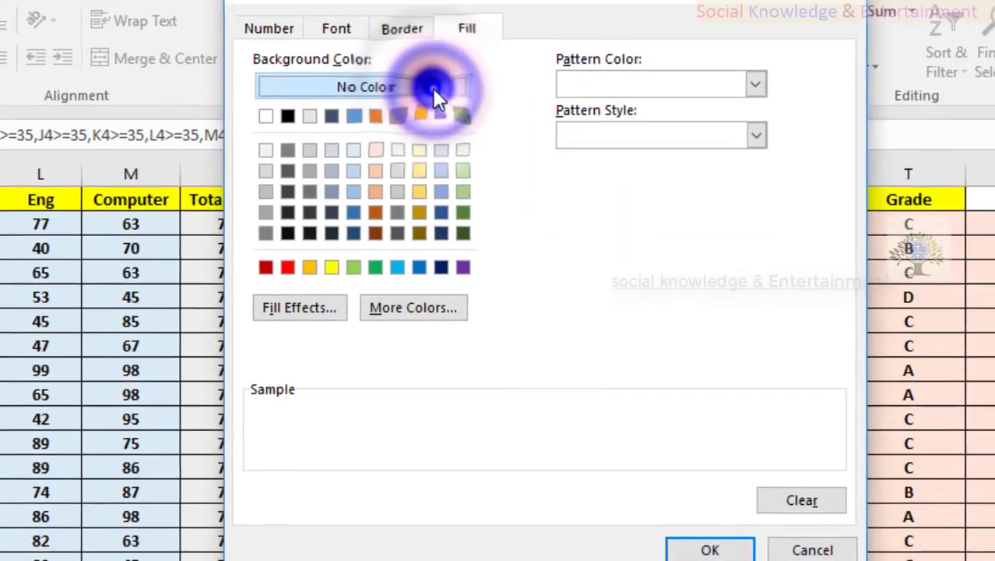
{"action": "left_click", "coordinate": [728, 437]}
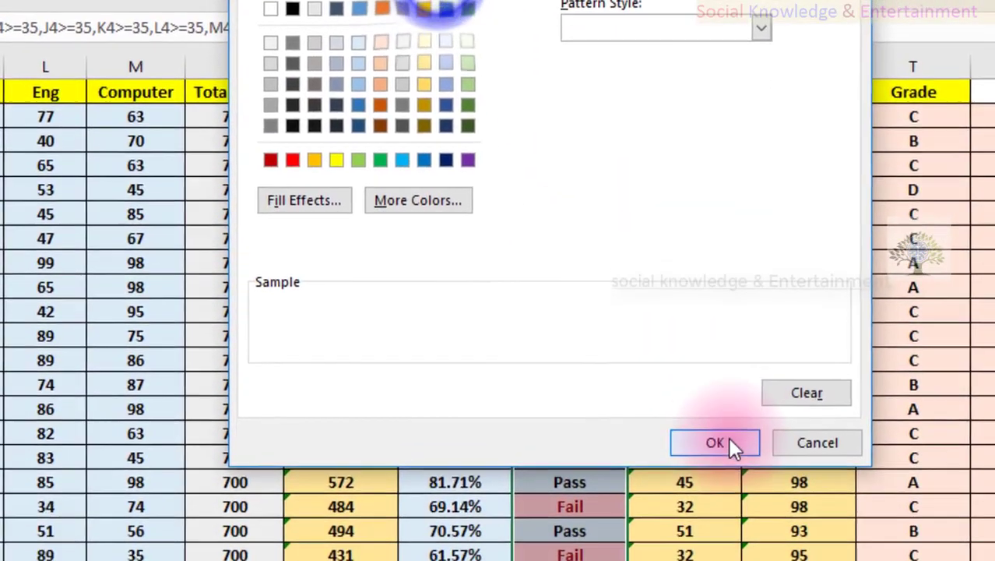
{"action": "left_click", "coordinate": [681, 252]}
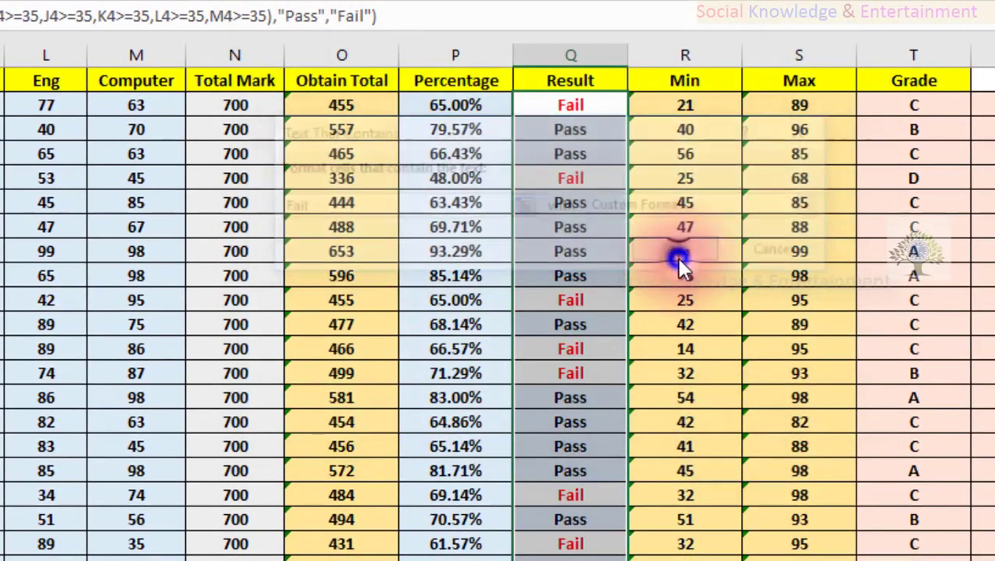
{"action": "left_click", "coordinate": [582, 227]}
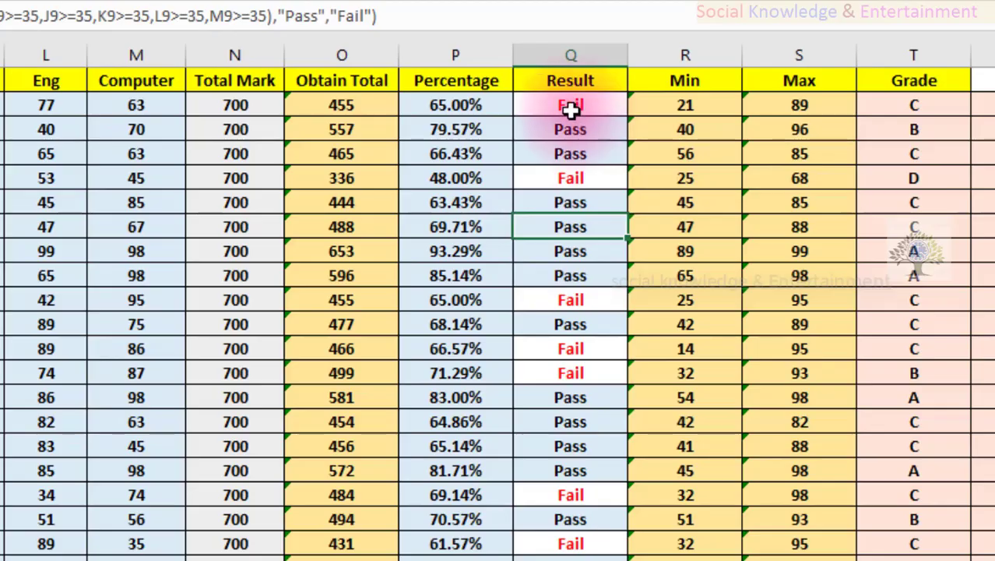
- Select the Result cells from Q4 down and start a custom-format Text That Contains rule for 'Pass'
{"action": "left_click_drag", "start_coordinate": [571, 110], "coordinate": [571, 545]}
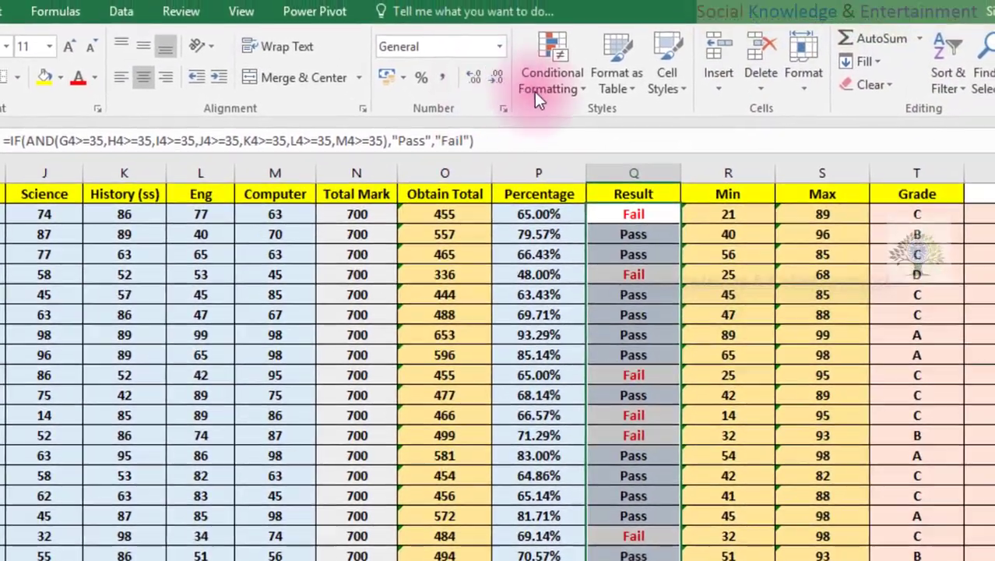
{"action": "left_click", "coordinate": [538, 98]}
{"action": "mouse_move", "coordinate": [614, 136]}
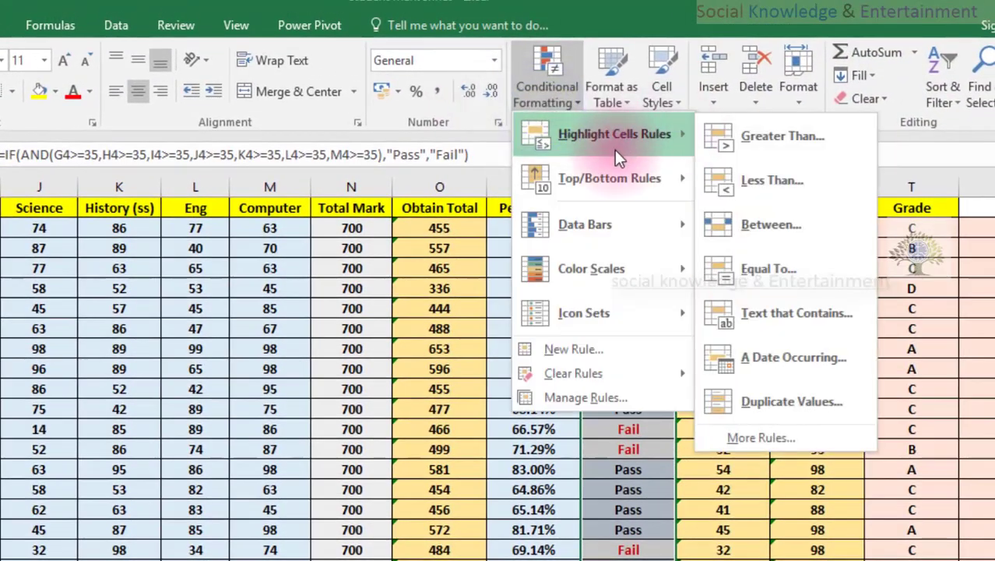
{"action": "left_click", "coordinate": [774, 311]}
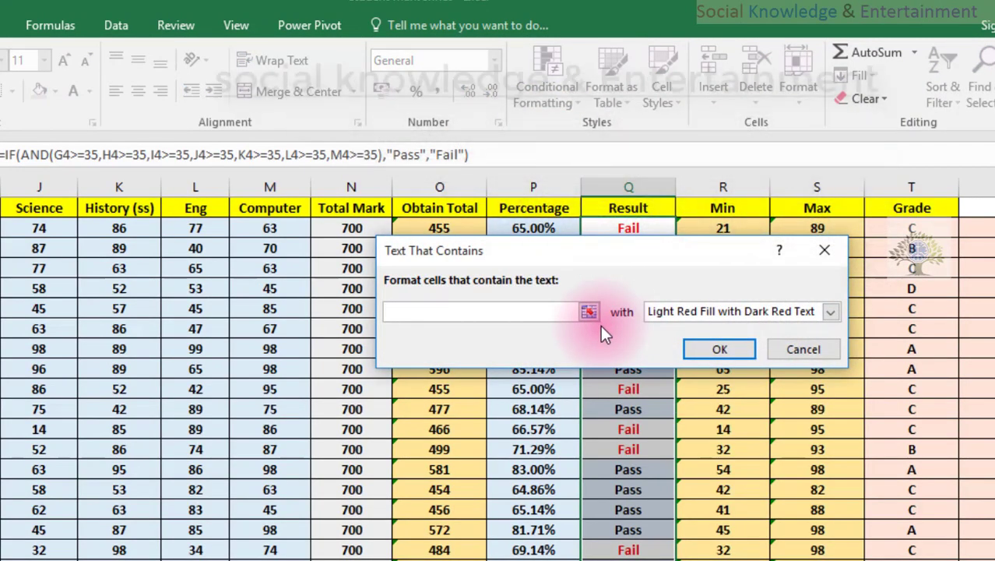
{"action": "type", "text": "Pass"}
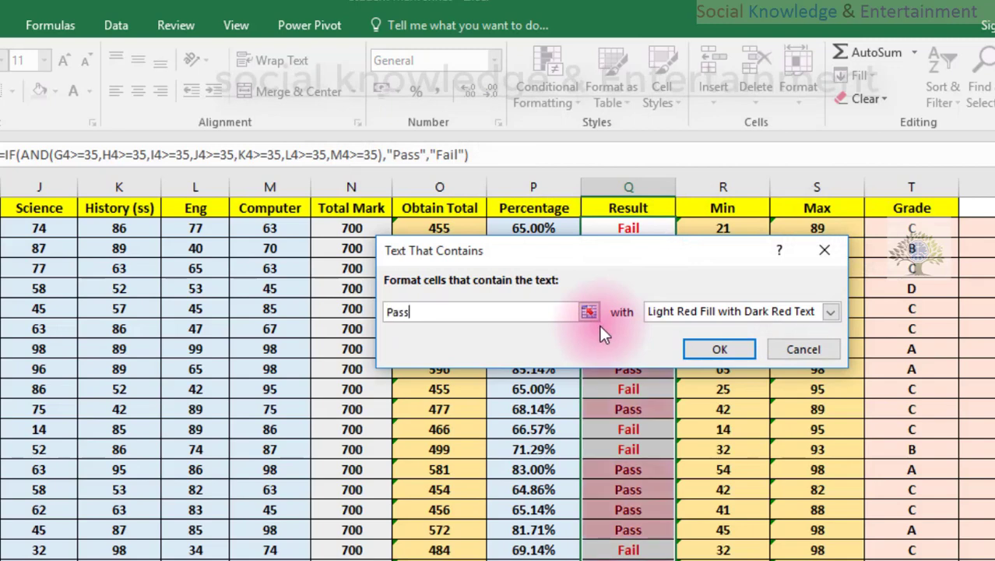
{"action": "left_click", "coordinate": [684, 314]}
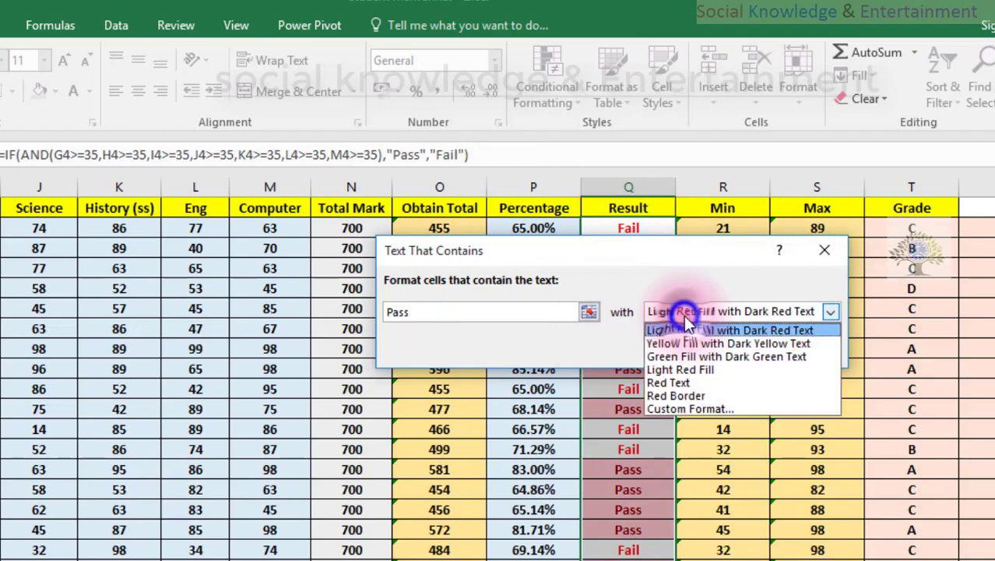
{"action": "left_click", "coordinate": [678, 409]}
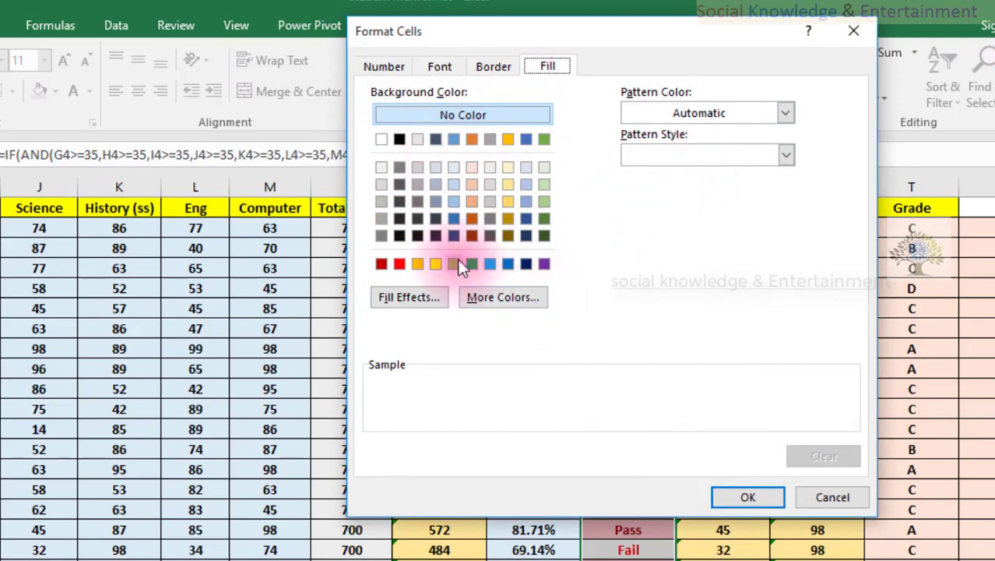
- Try a yellow pattern colour for the Pass rule's fill, then remove it
{"action": "left_click", "coordinate": [712, 113]}
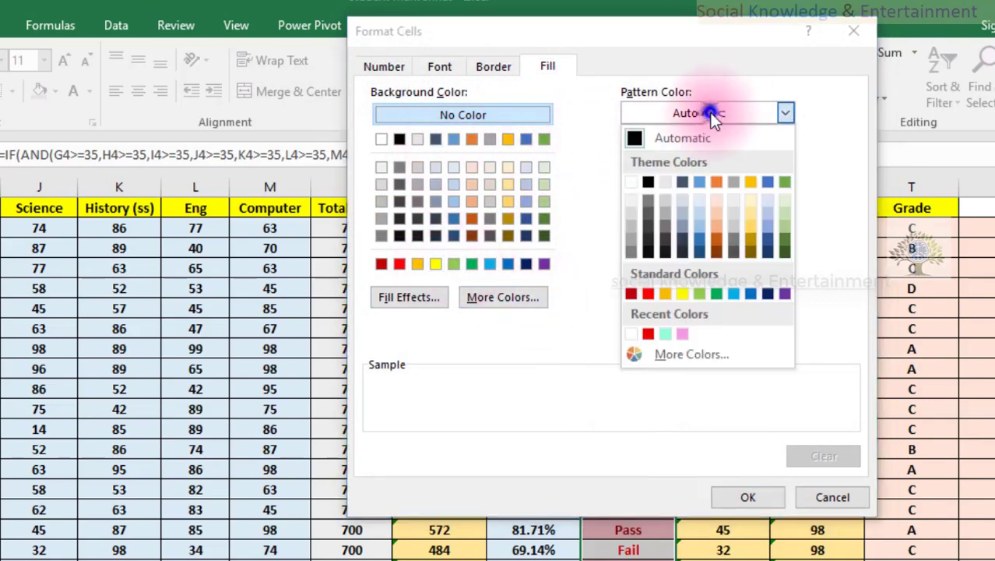
{"action": "left_click", "coordinate": [684, 294]}
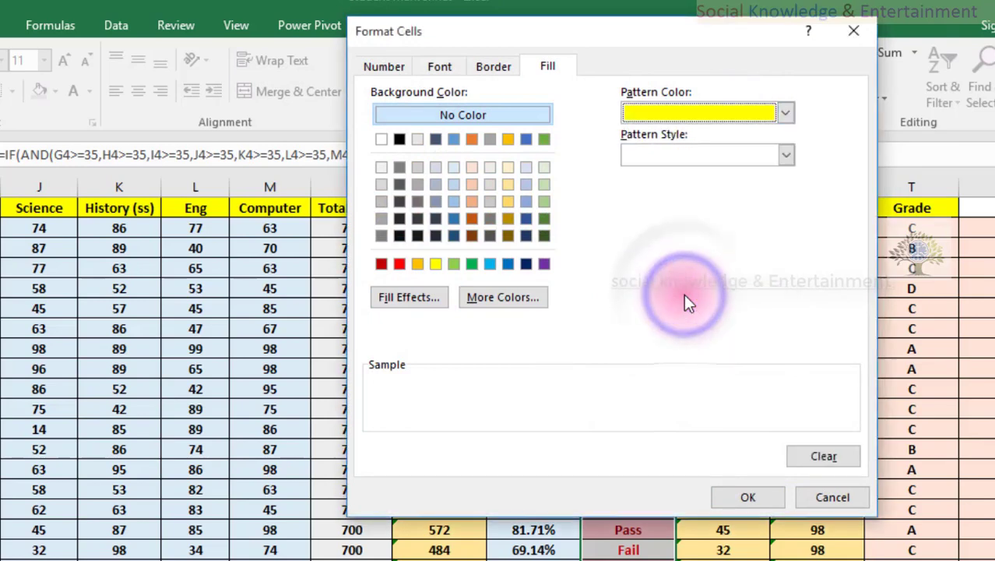
{"action": "left_click", "coordinate": [670, 113]}
{"action": "left_click", "coordinate": [670, 112]}
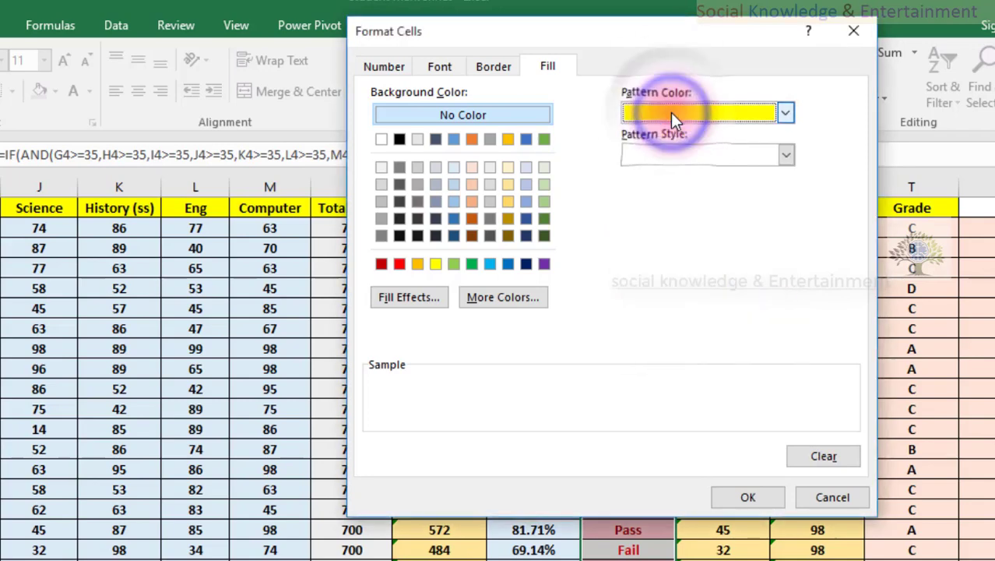
{"action": "left_click", "coordinate": [671, 112]}
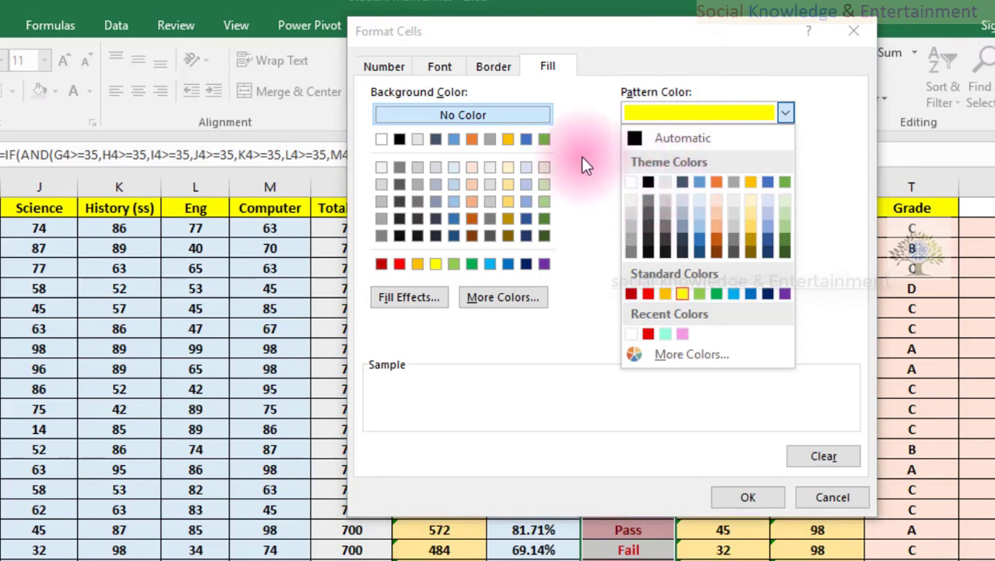
{"action": "left_click", "coordinate": [514, 127]}
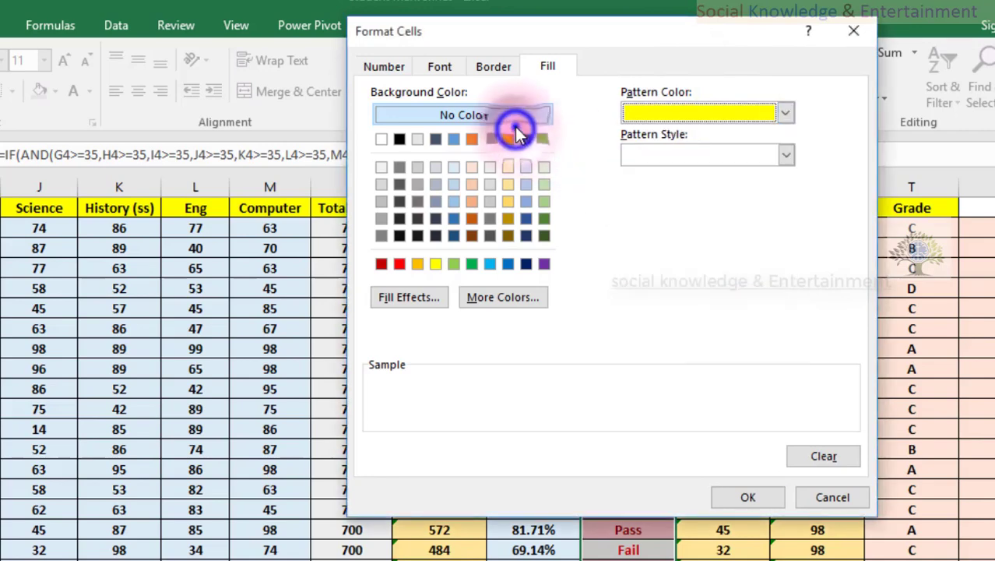
{"action": "left_click", "coordinate": [652, 102]}
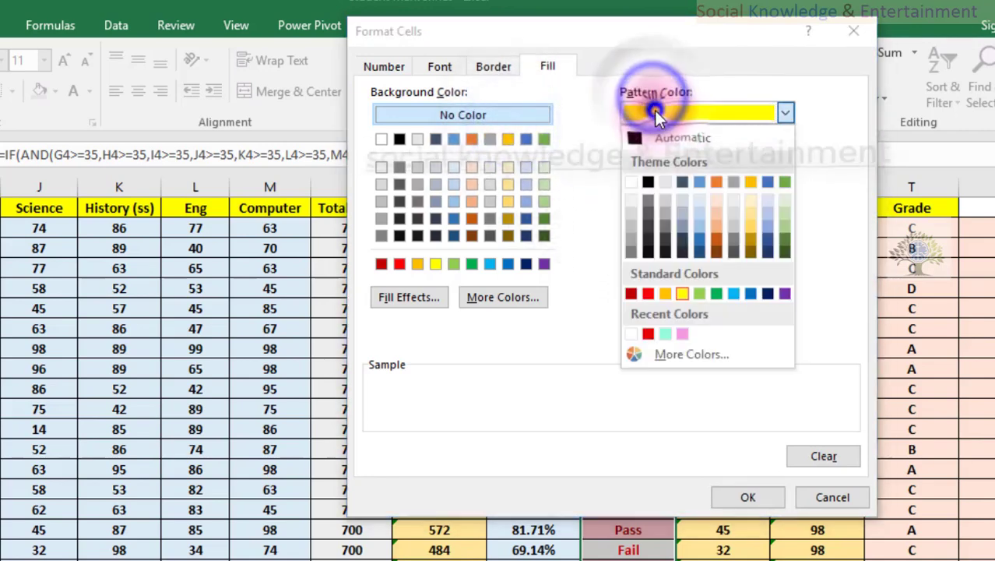
{"action": "left_click", "coordinate": [630, 183]}
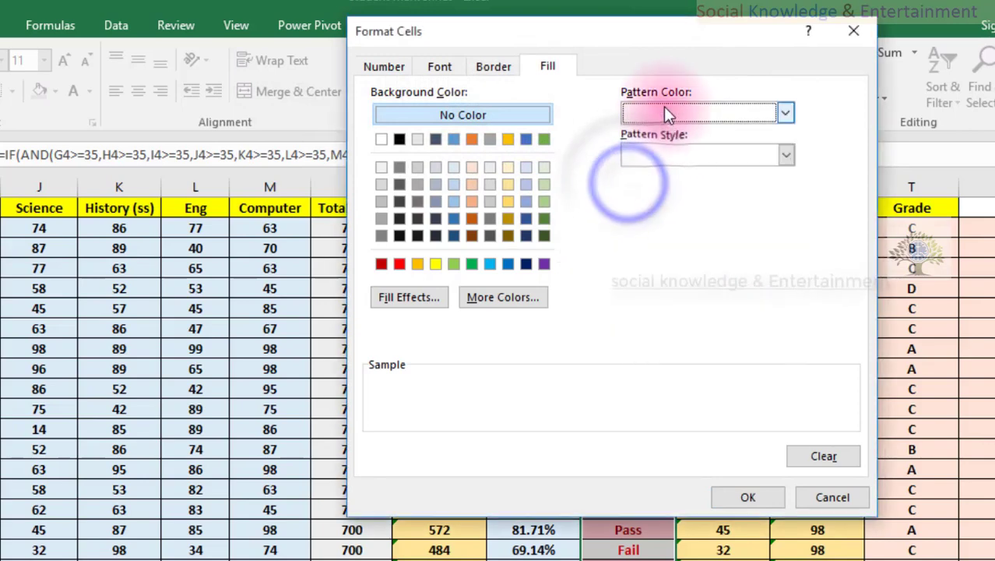
{"action": "left_click", "coordinate": [680, 156]}
{"action": "left_click", "coordinate": [680, 156]}
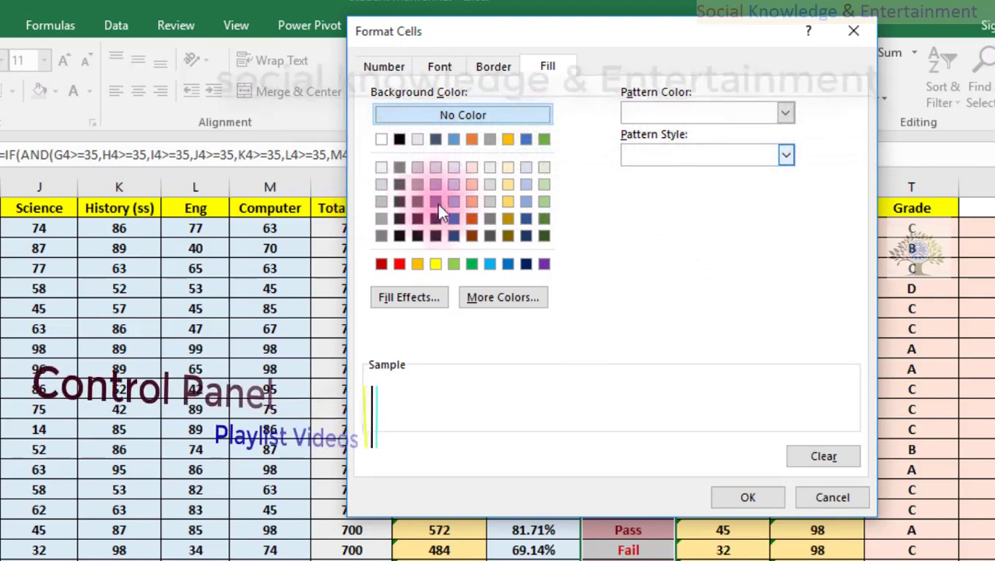
- Pick a custom green background fill of RGB 38, 175, 1 from More Colors
{"action": "left_click", "coordinate": [477, 297]}
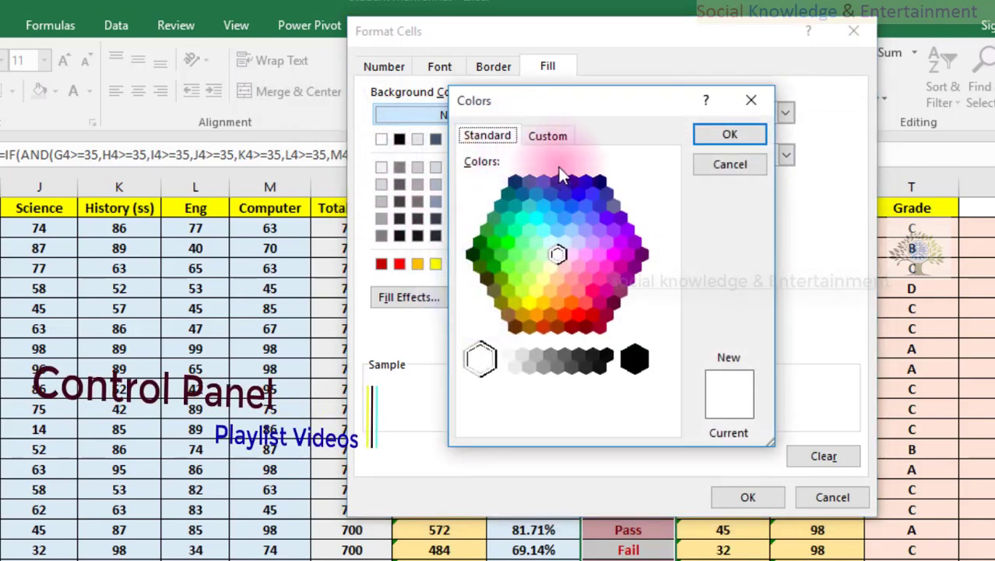
{"action": "left_click", "coordinate": [554, 141]}
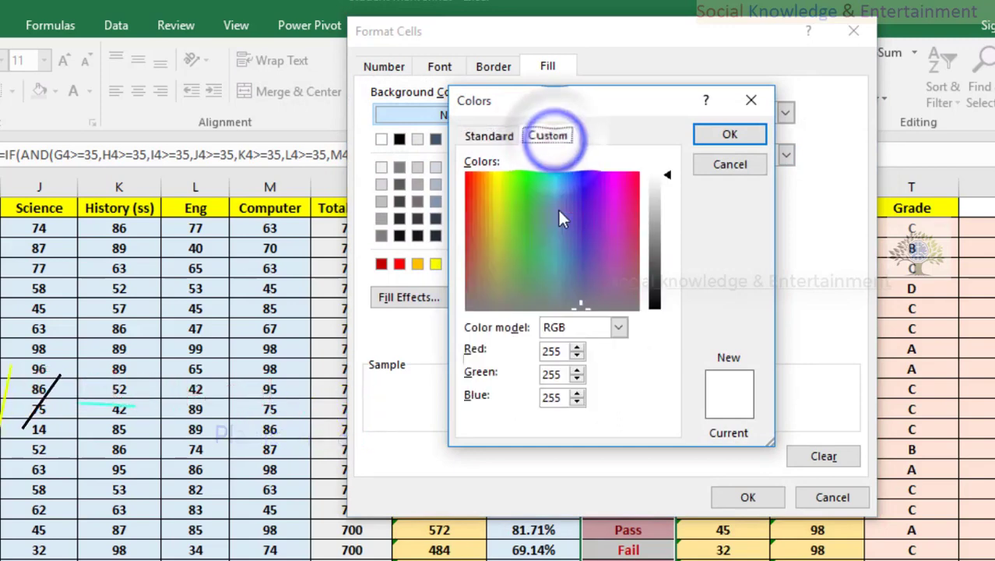
{"action": "left_click_drag", "start_coordinate": [530, 178], "coordinate": [517, 177]}
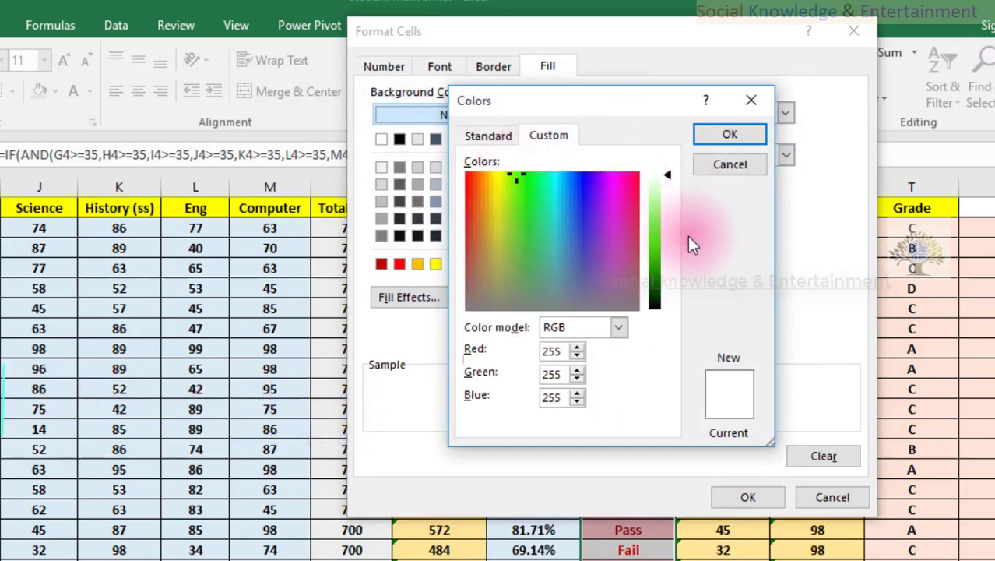
{"action": "left_click_drag", "start_coordinate": [666, 251], "coordinate": [655, 261]}
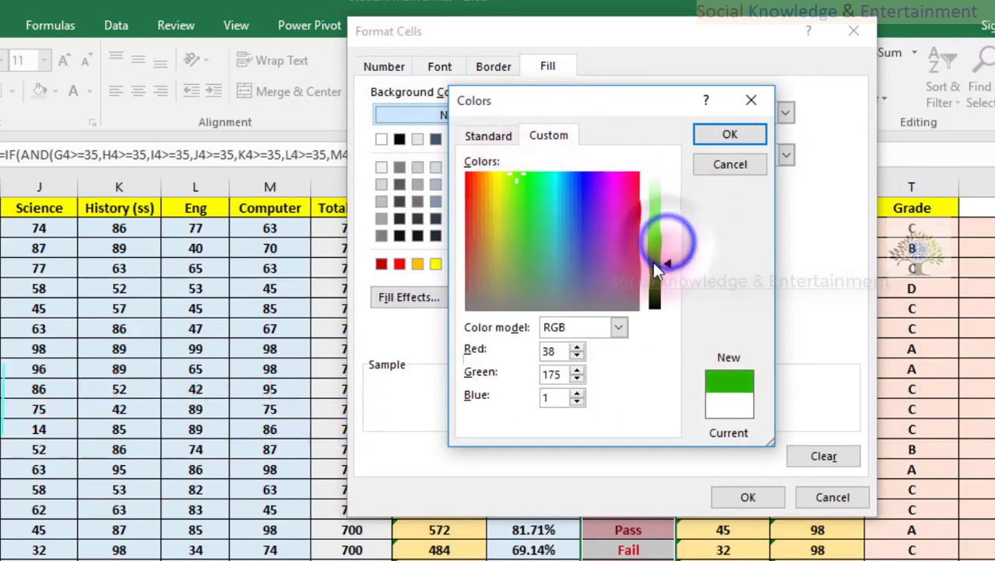
{"action": "left_click", "coordinate": [715, 135]}
- Confirm the green fill, briefly try a red border preset, then return to Custom Format
{"action": "left_click", "coordinate": [744, 496]}
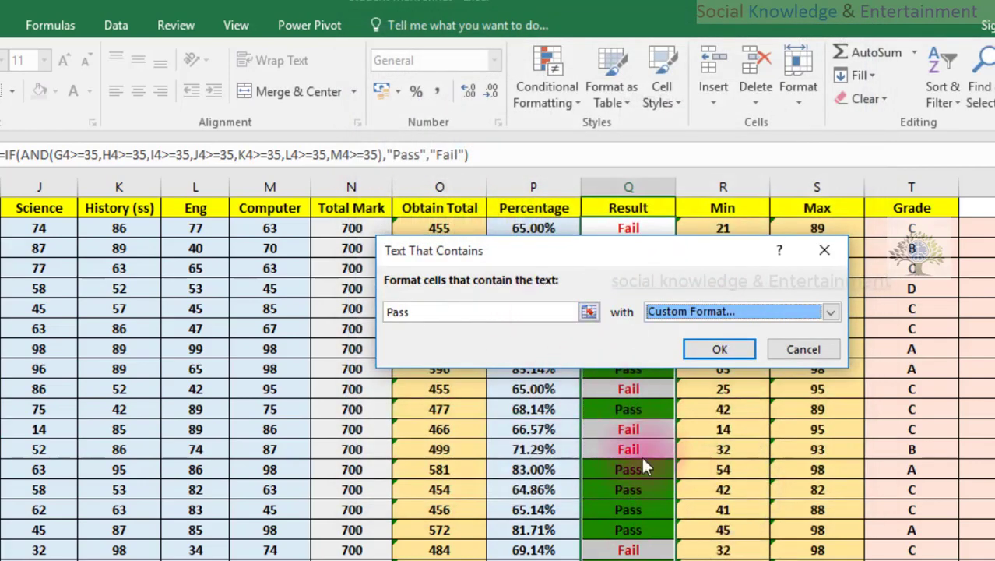
{"action": "left_click", "coordinate": [707, 312]}
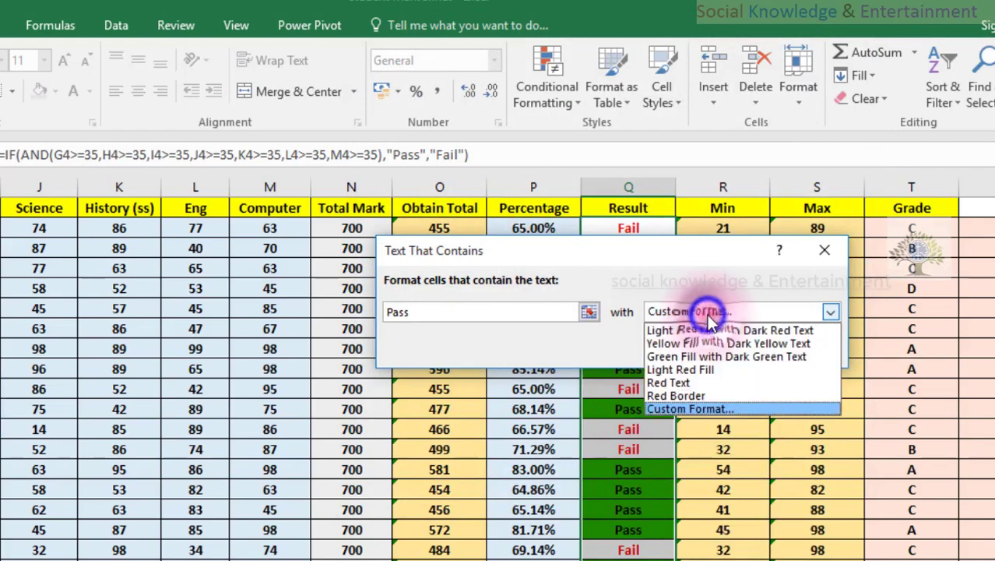
{"action": "left_click", "coordinate": [702, 396]}
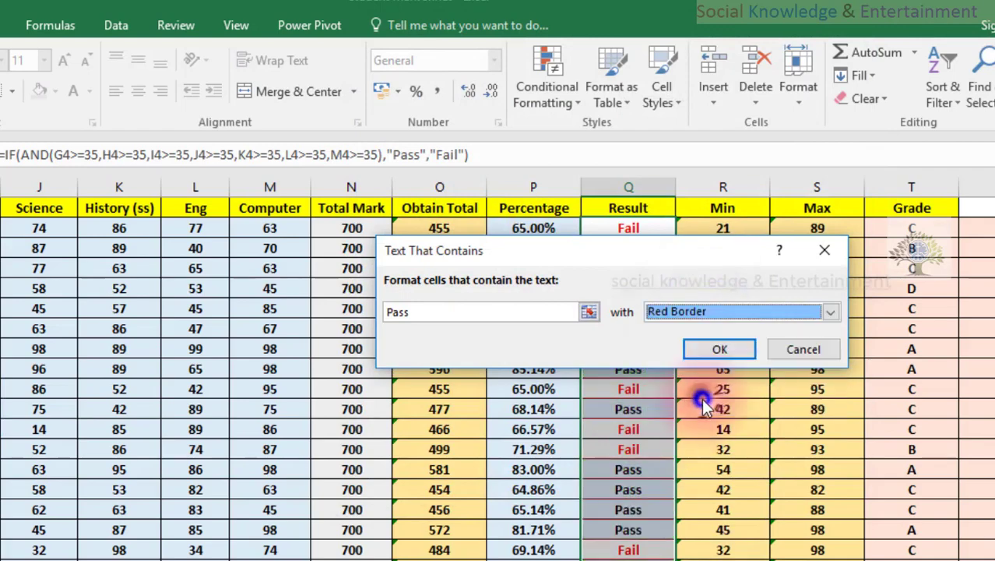
{"action": "left_click", "coordinate": [707, 312]}
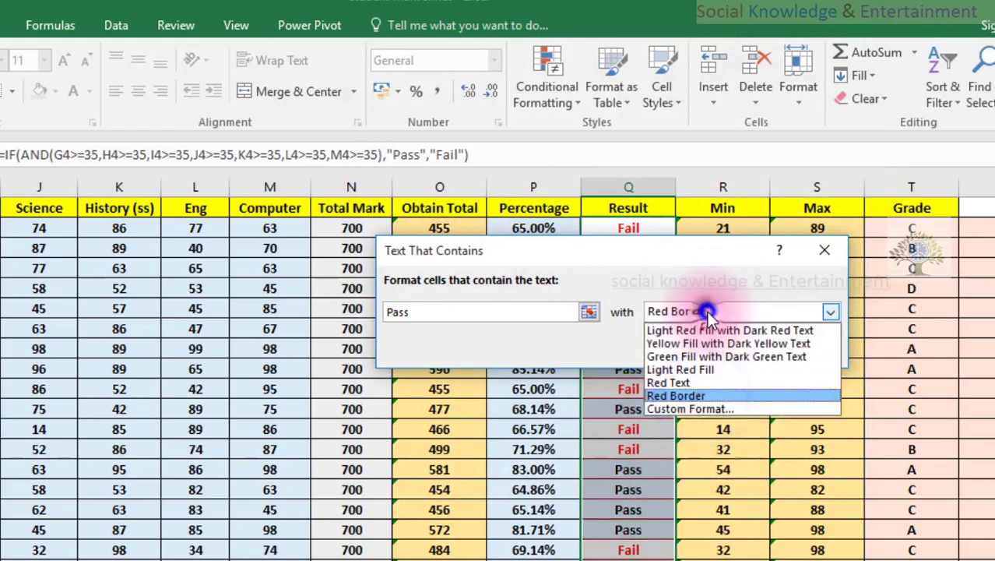
{"action": "left_click", "coordinate": [692, 408]}
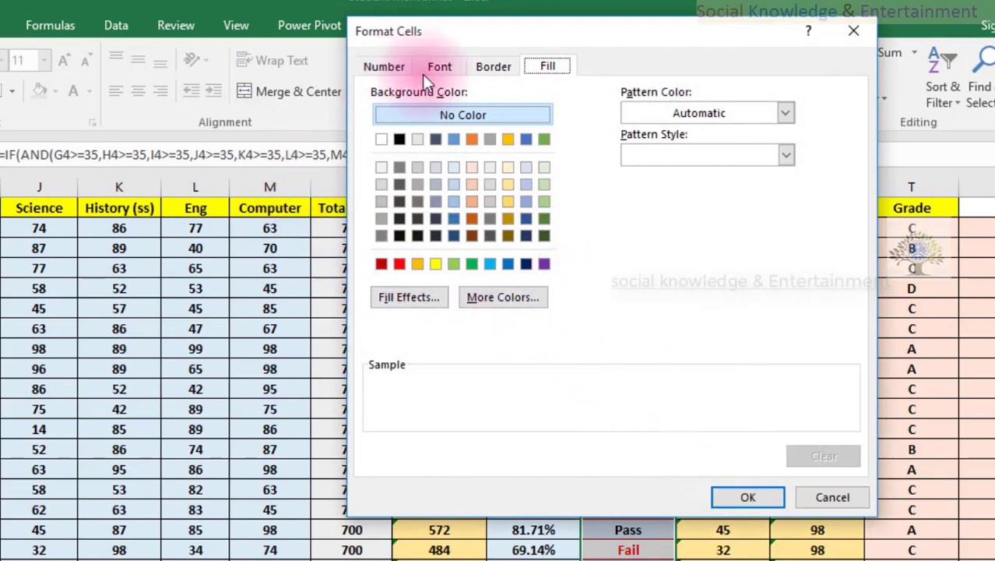
- Set the Pass rule's font colour to green (RGB 38, 175, 1) and apply the rule
{"action": "left_click", "coordinate": [457, 72]}
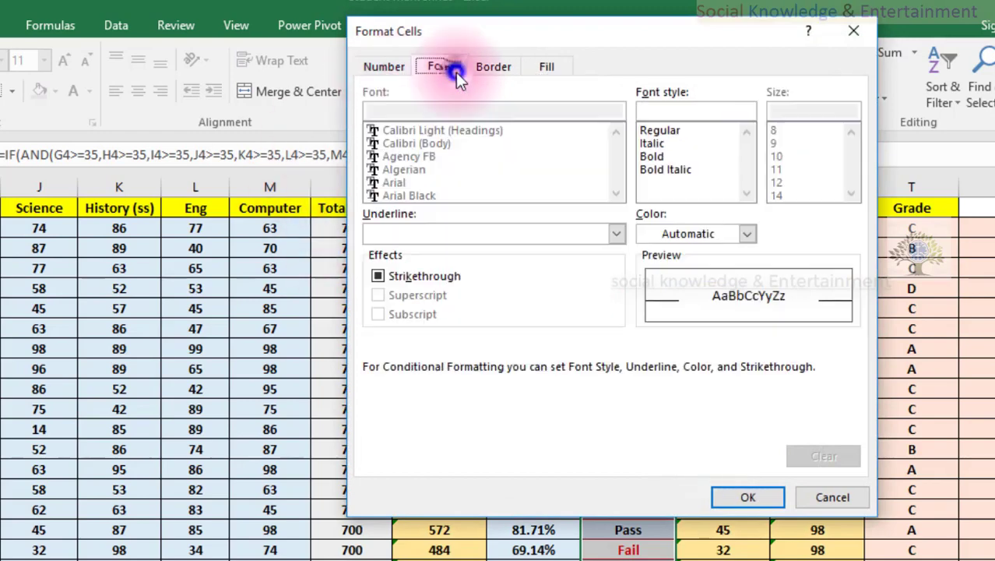
{"action": "left_click", "coordinate": [668, 235]}
{"action": "left_click", "coordinate": [645, 453]}
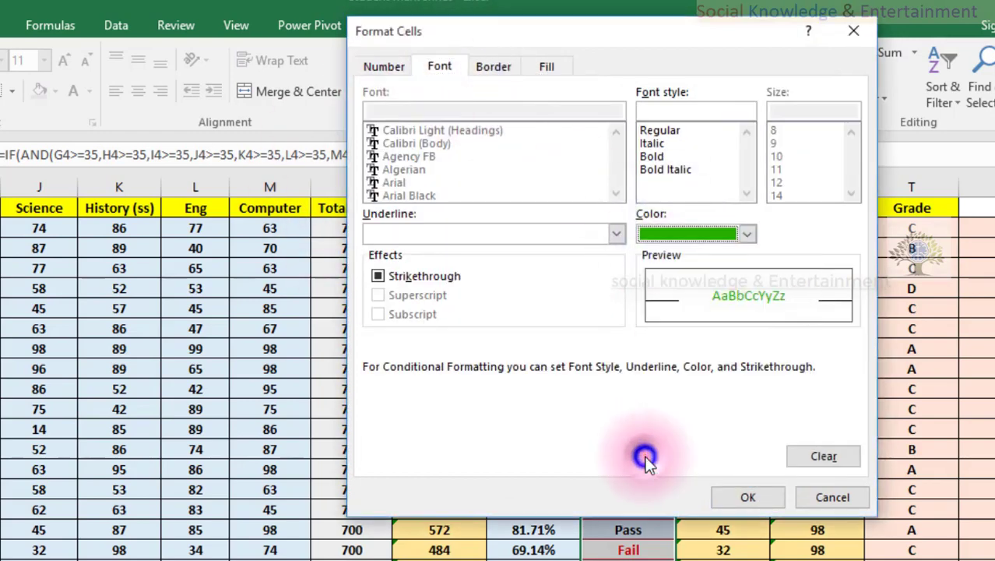
{"action": "left_click", "coordinate": [687, 235]}
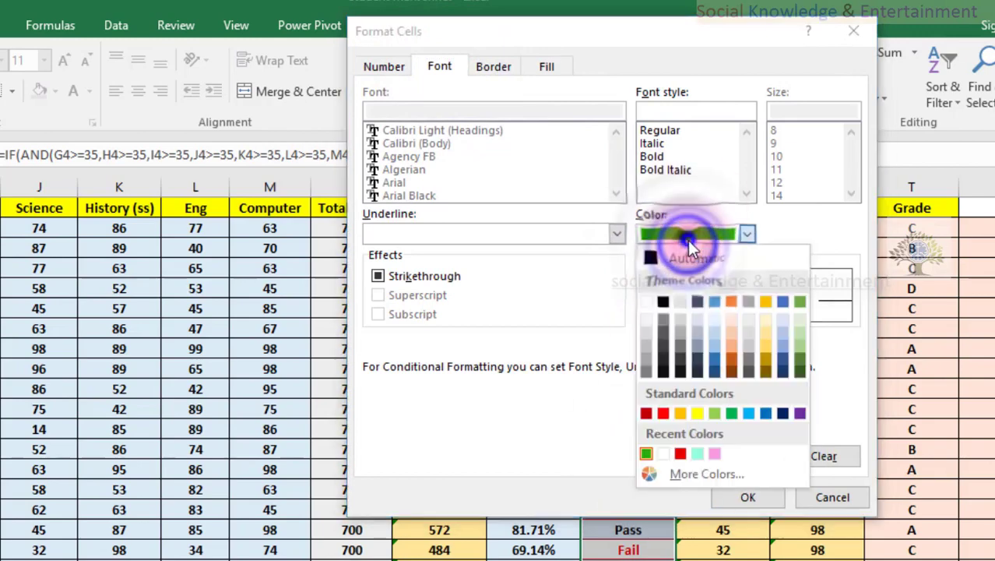
{"action": "left_click", "coordinate": [707, 475]}
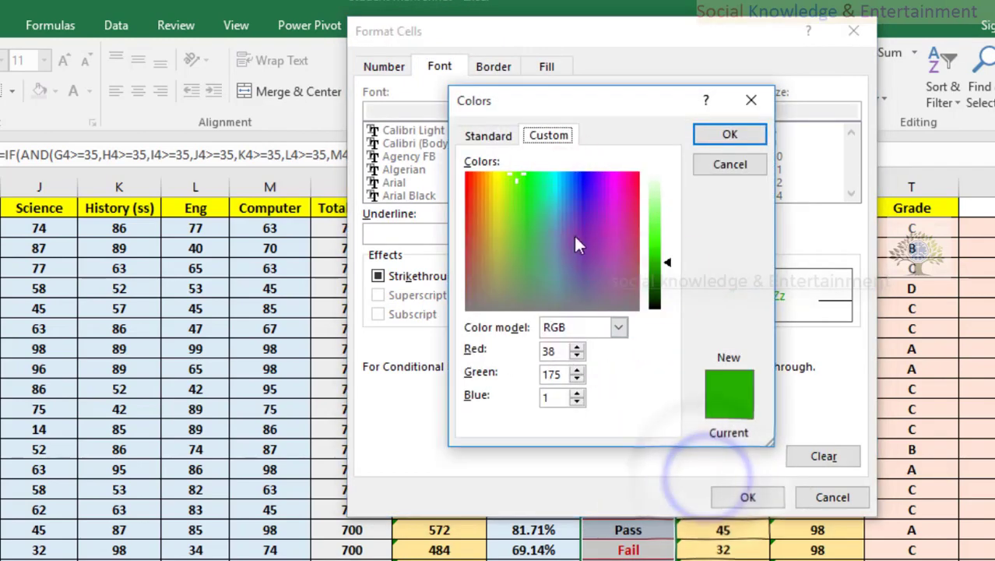
{"action": "left_click", "coordinate": [743, 137]}
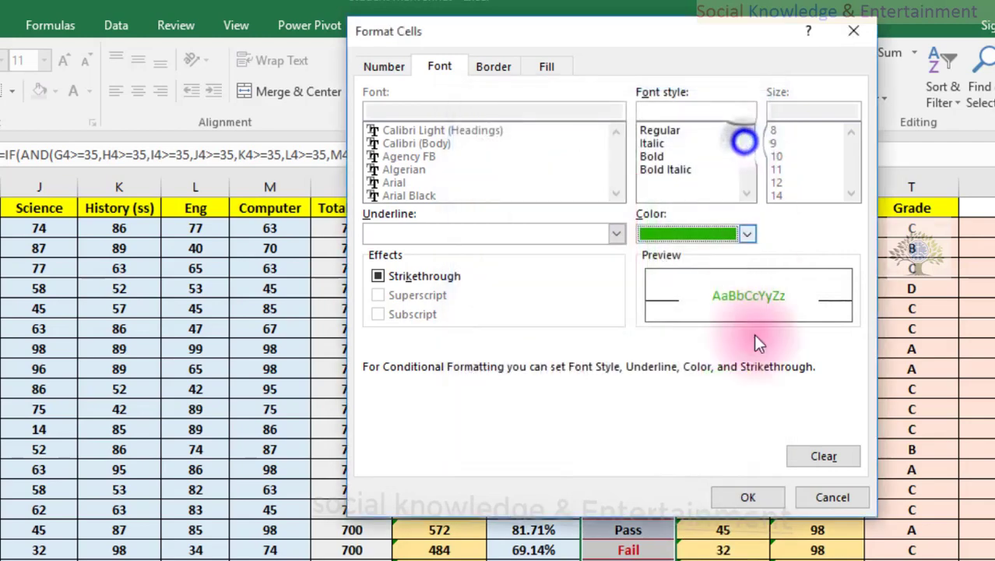
{"action": "left_click", "coordinate": [744, 498]}
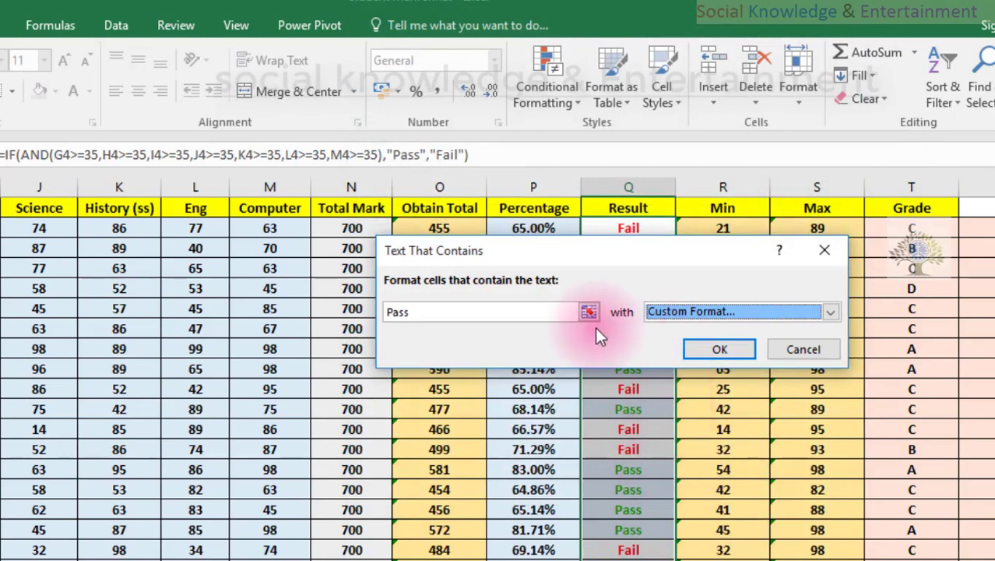
{"action": "left_click", "coordinate": [690, 352]}
{"action": "left_click", "coordinate": [619, 407]}
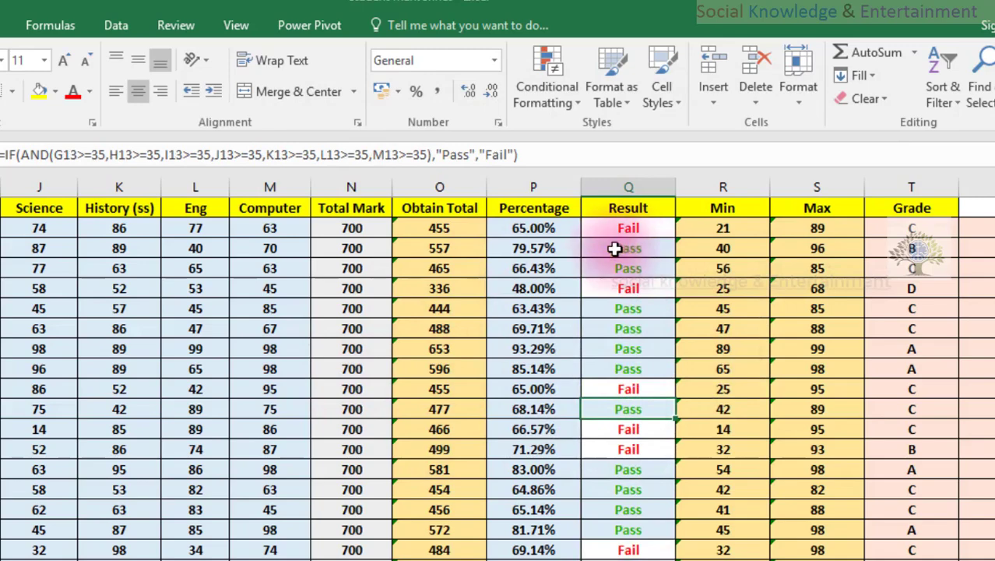
{"action": "left_click_drag", "start_coordinate": [605, 229], "coordinate": [608, 555]}
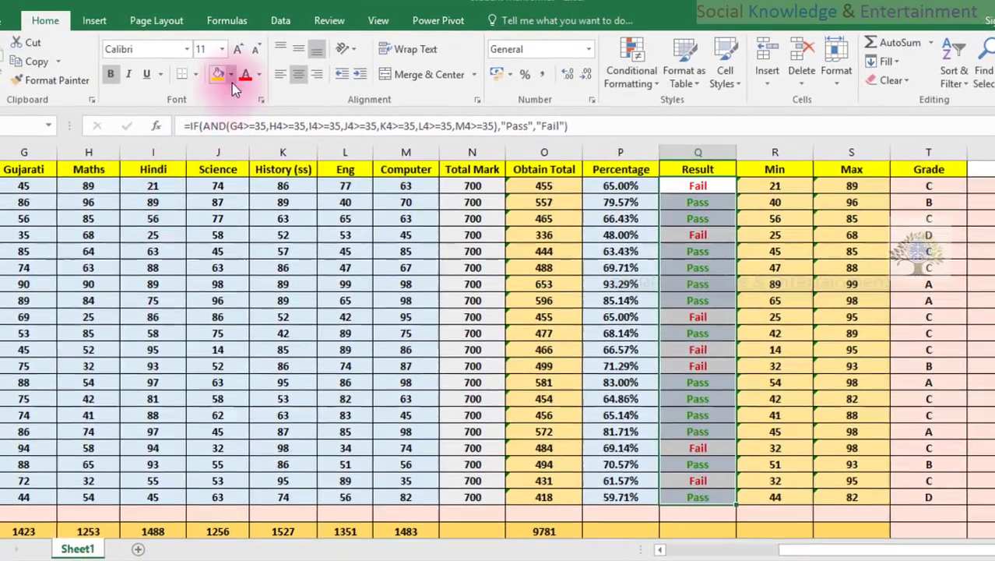
{"action": "left_click", "coordinate": [232, 76]}
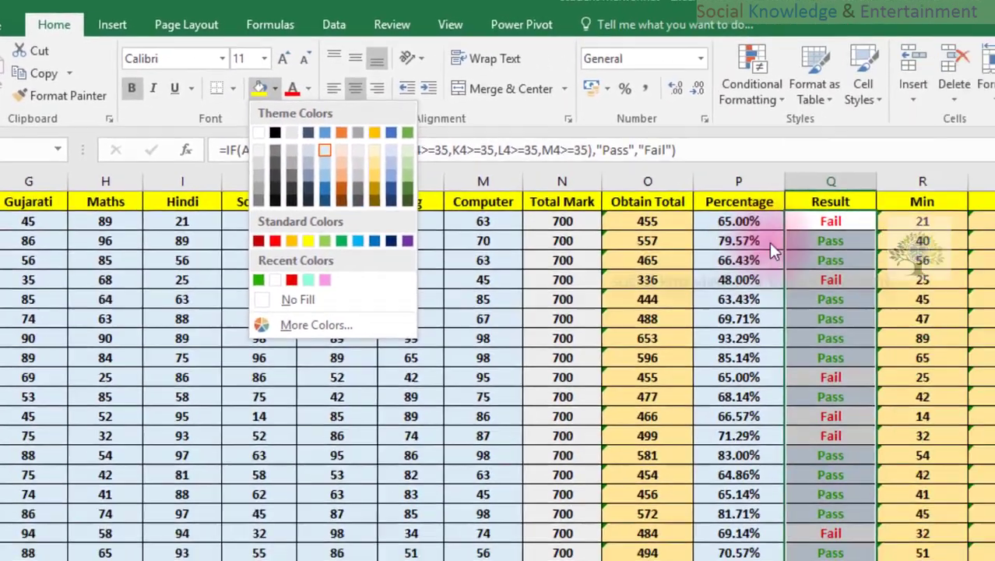
{"action": "left_click", "coordinate": [746, 207]}
{"action": "left_click_drag", "start_coordinate": [749, 207], "coordinate": [743, 534]}
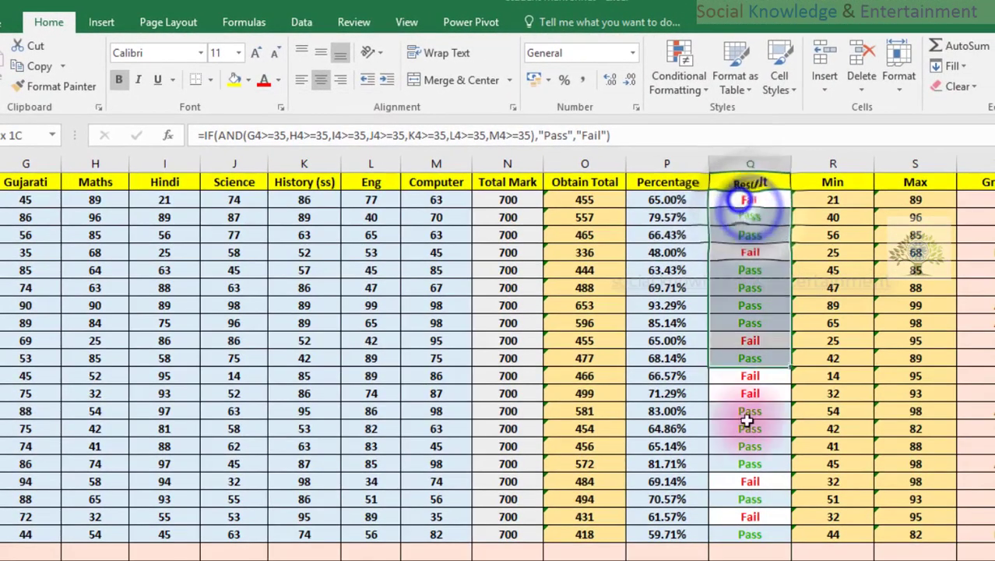
{"action": "left_click", "coordinate": [249, 81]}
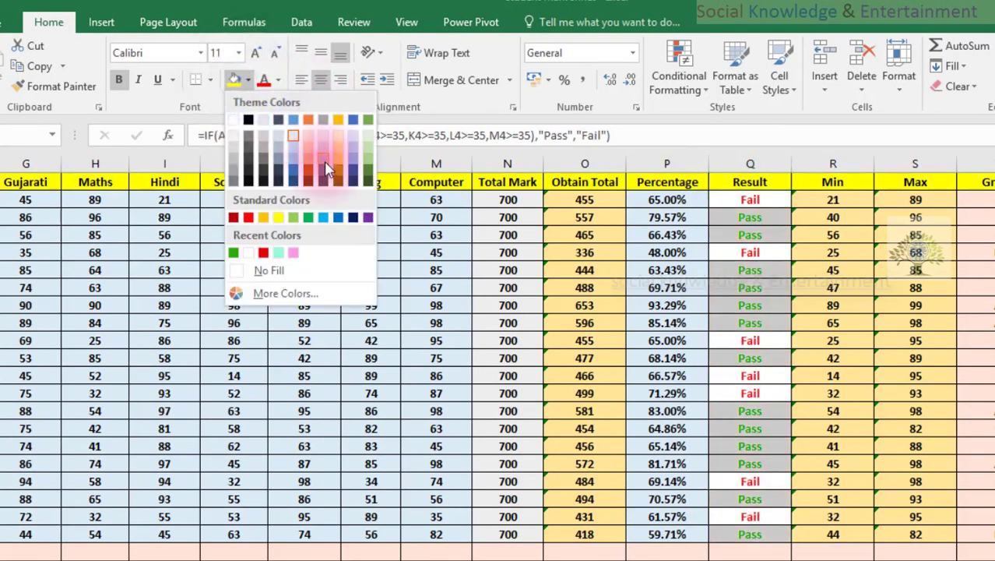
{"action": "left_click", "coordinate": [559, 222]}
{"action": "left_click", "coordinate": [676, 234]}
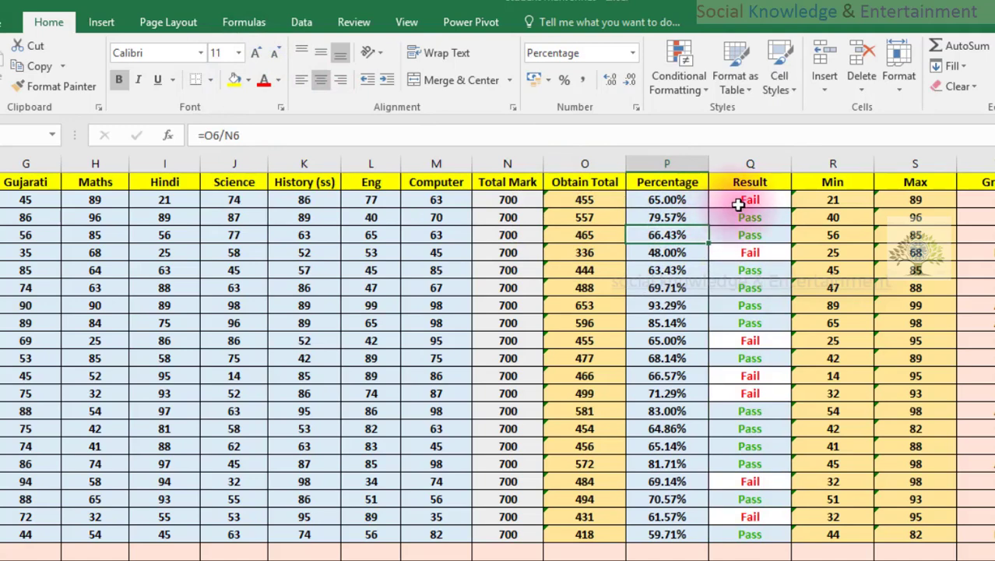
{"action": "left_click_drag", "start_coordinate": [734, 199], "coordinate": [740, 534]}
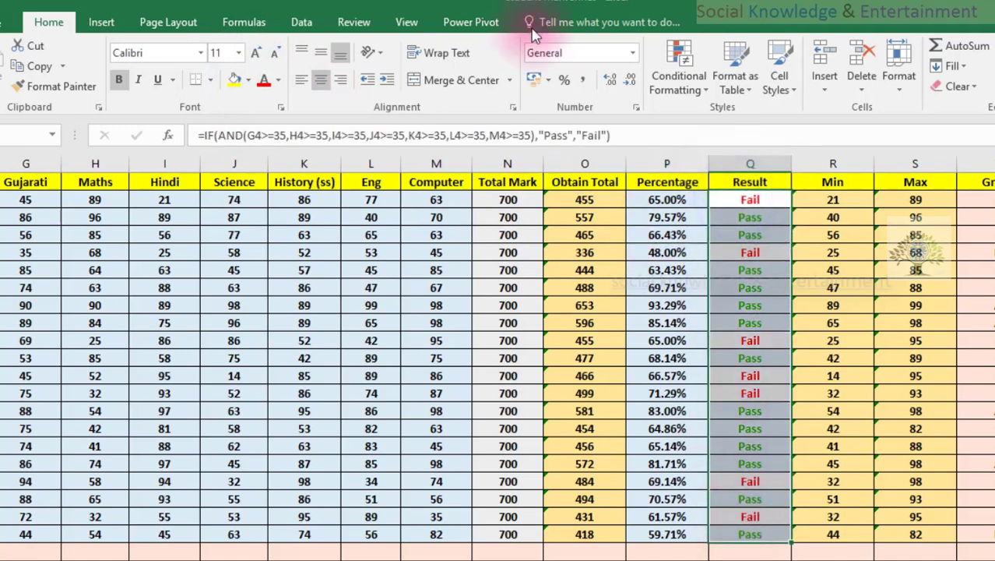
- Start a new Text That Contains rule for 'Pass' with a custom format
{"action": "left_click", "coordinate": [699, 91]}
{"action": "mouse_move", "coordinate": [657, 154]}
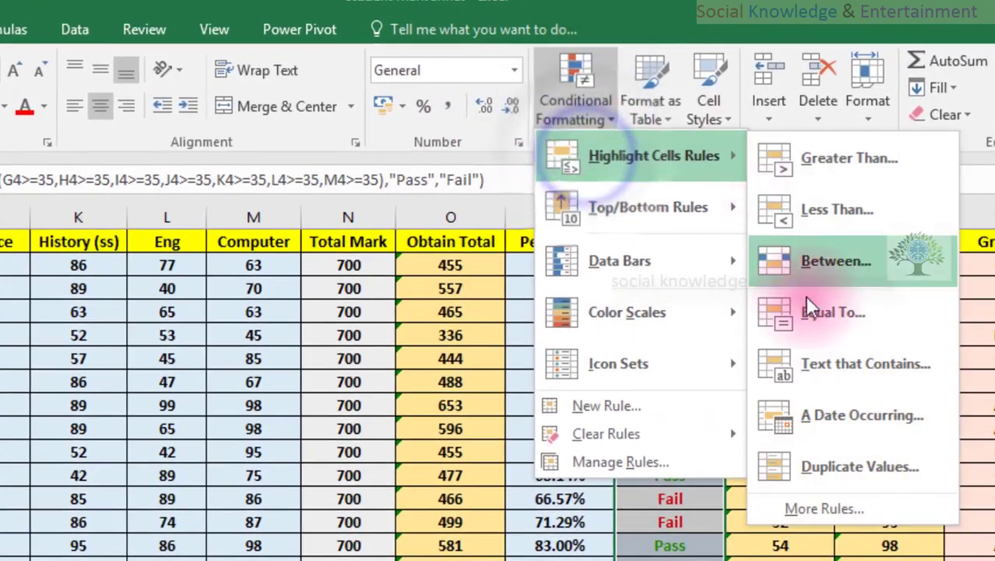
{"action": "left_click", "coordinate": [820, 352]}
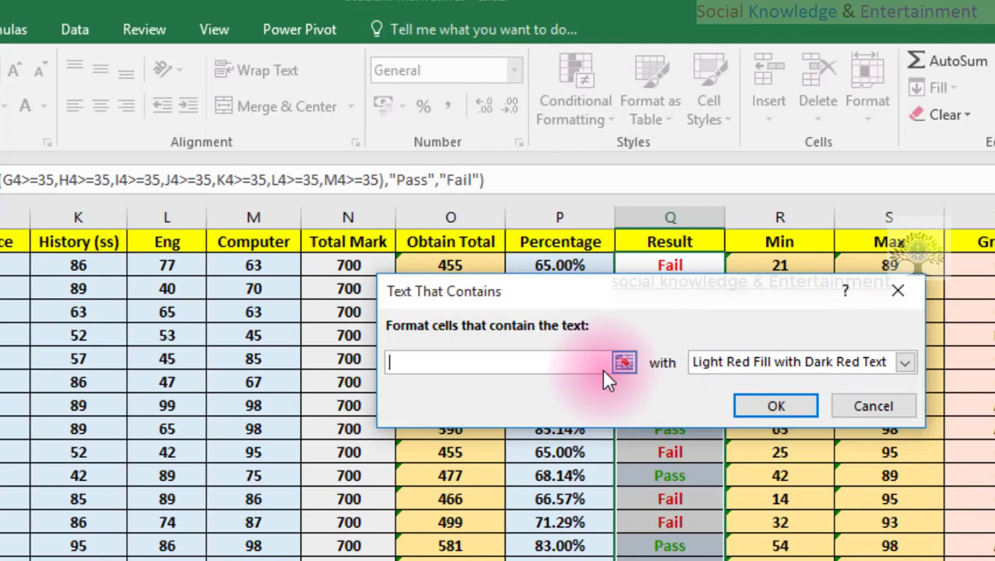
{"action": "type", "text": "Pass"}
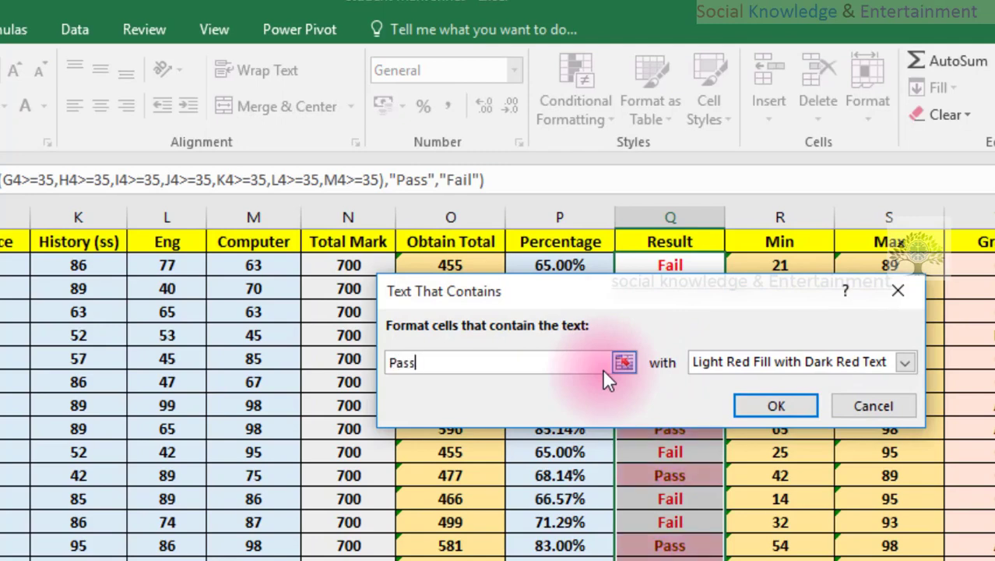
{"action": "left_click", "coordinate": [777, 362]}
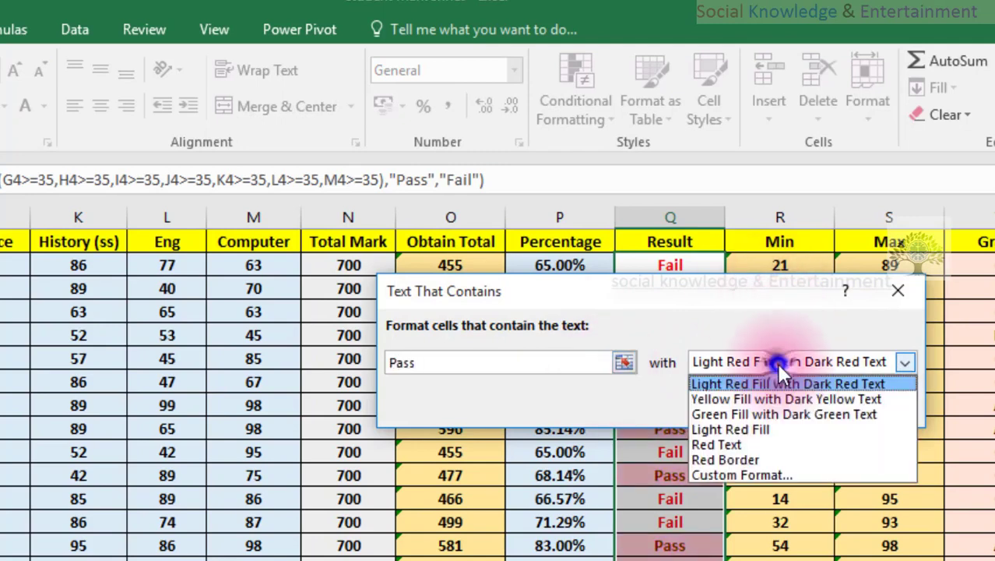
{"action": "left_click", "coordinate": [753, 476]}
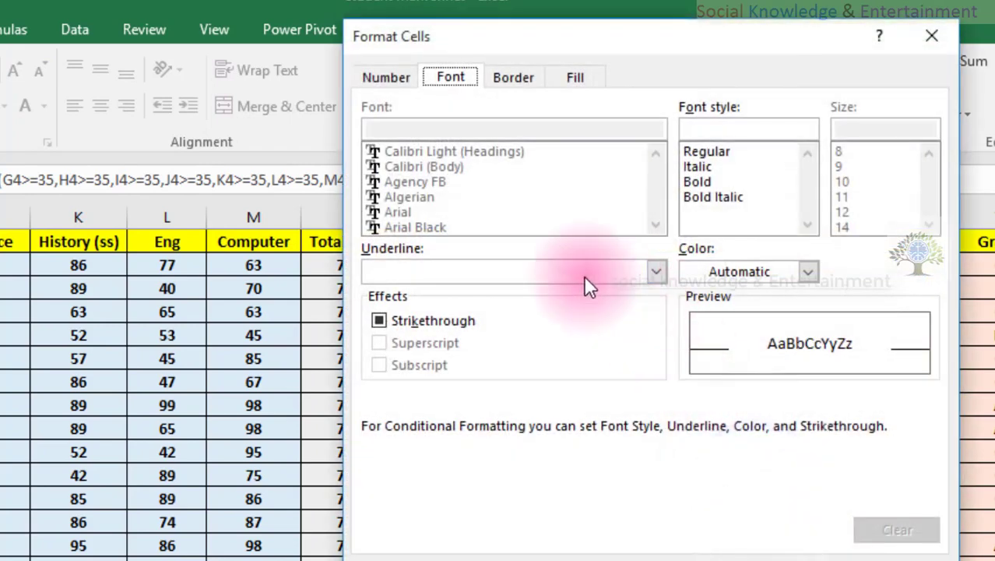
- Set the Pass rule's background fill to No Color and apply it to the Result cells
{"action": "left_click", "coordinate": [522, 78]}
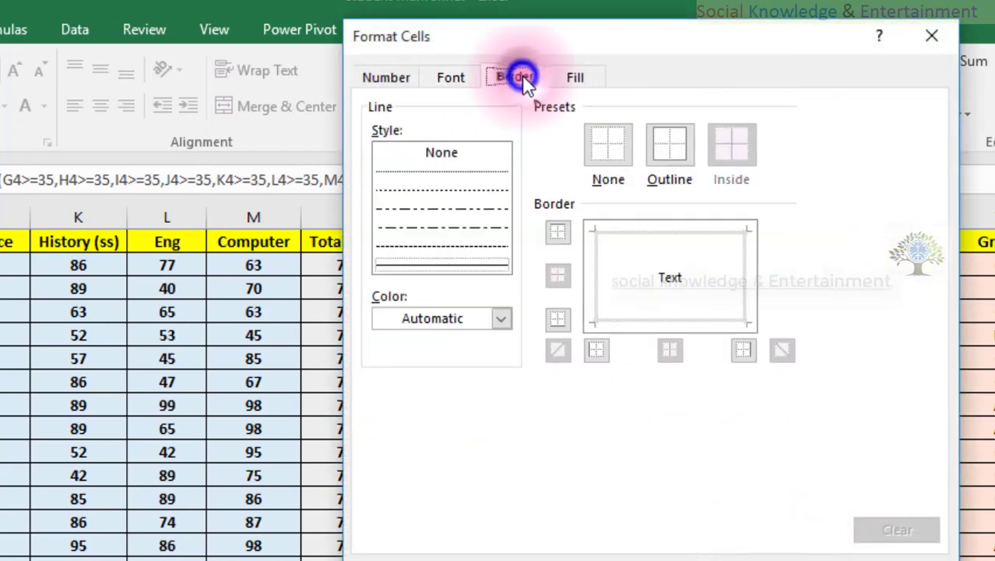
{"action": "left_click", "coordinate": [564, 76]}
{"action": "left_click", "coordinate": [545, 347]}
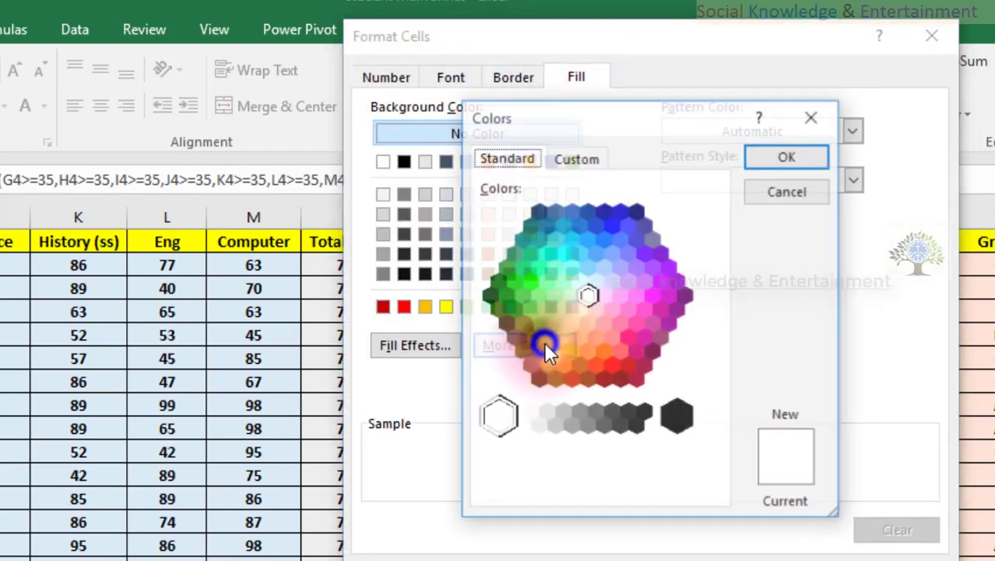
{"action": "left_click", "coordinate": [760, 194]}
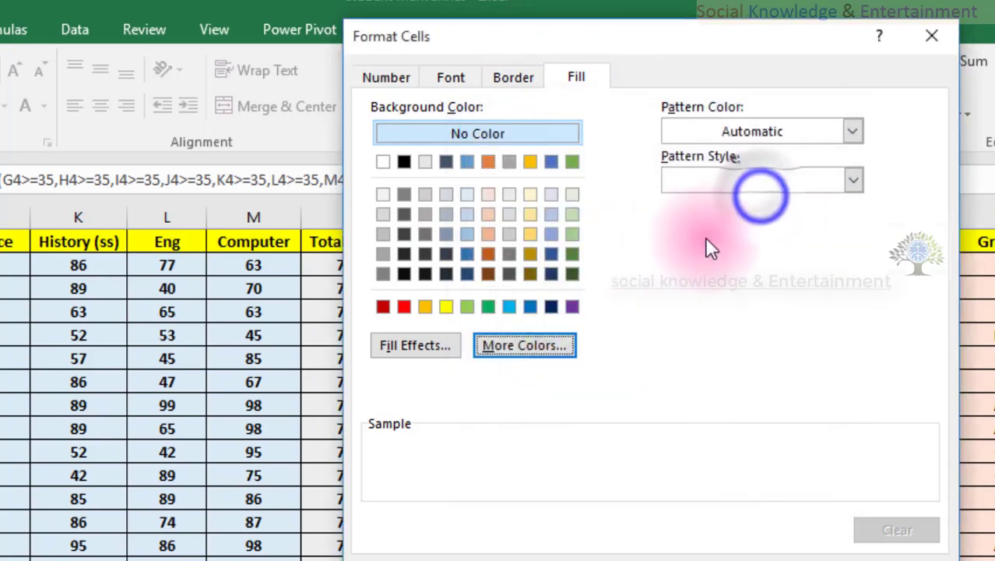
{"action": "left_click", "coordinate": [461, 134]}
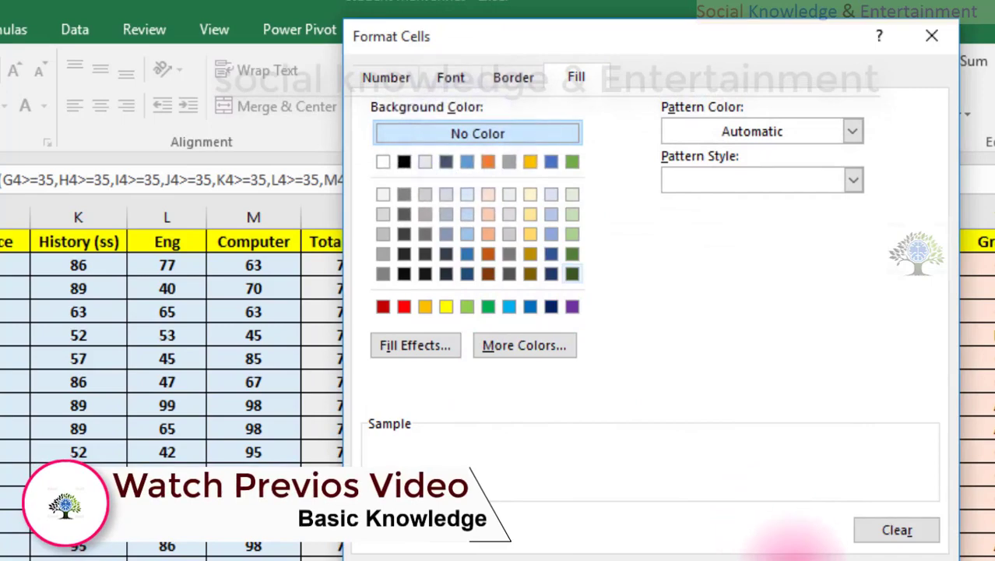
{"action": "left_click", "coordinate": [783, 546]}
{"action": "left_click", "coordinate": [763, 415]}
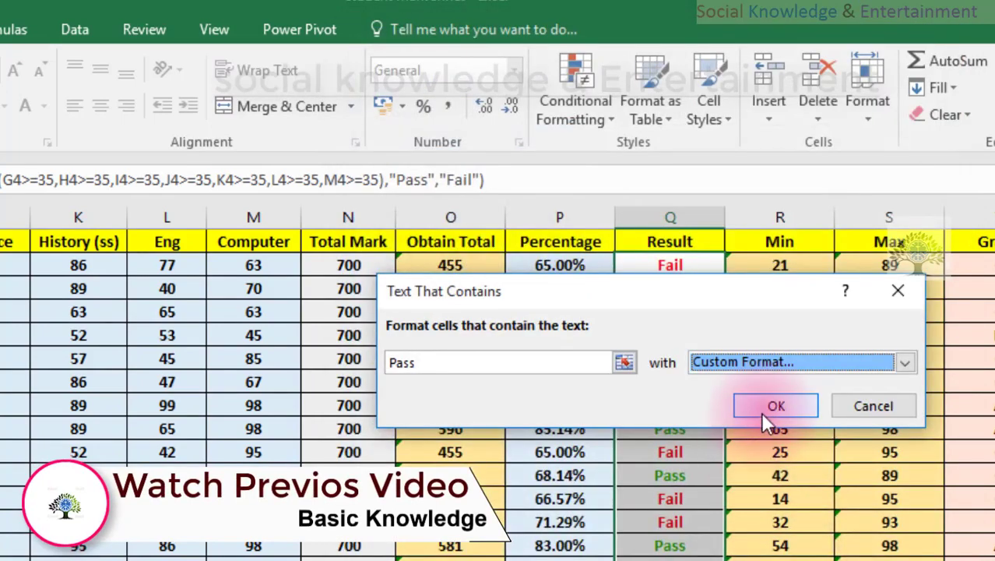
{"action": "left_click", "coordinate": [683, 381]}
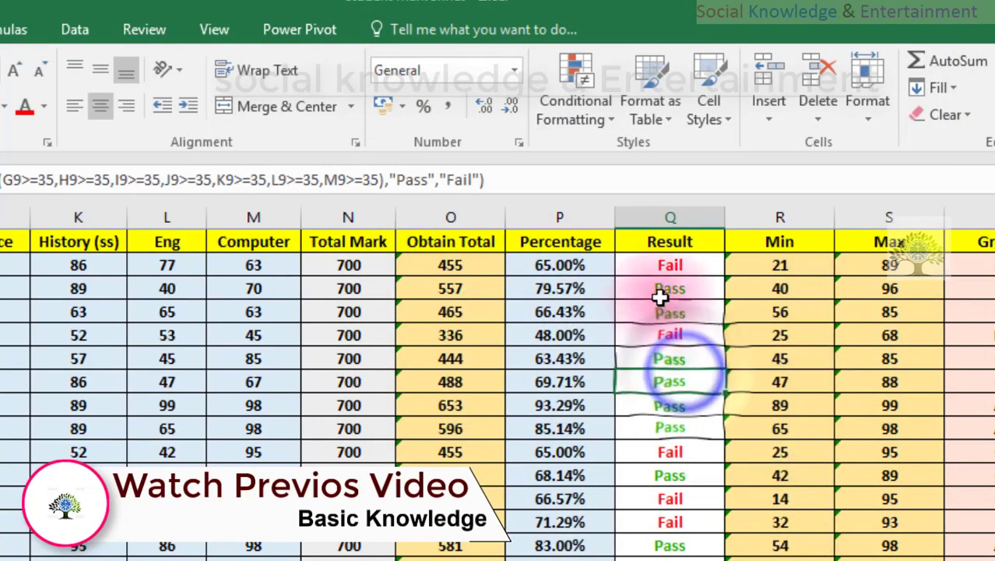
{"action": "scroll", "coordinate": [677, 409], "scroll_direction": "down", "scroll_amount": 2}
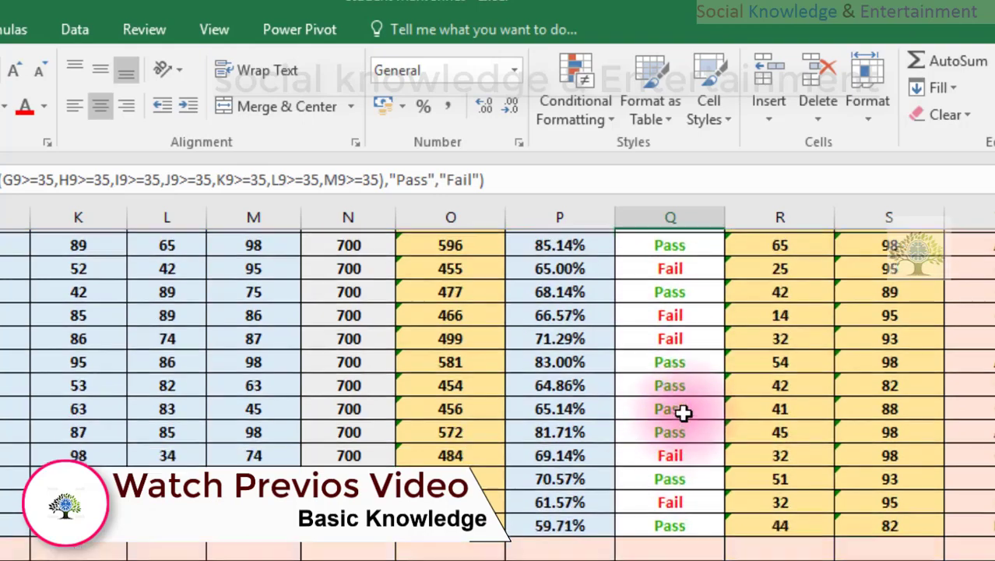
{"action": "scroll", "coordinate": [682, 409], "scroll_direction": "up", "scroll_amount": 2}
{"action": "scroll", "coordinate": [682, 411], "scroll_direction": "up", "scroll_amount": 1}
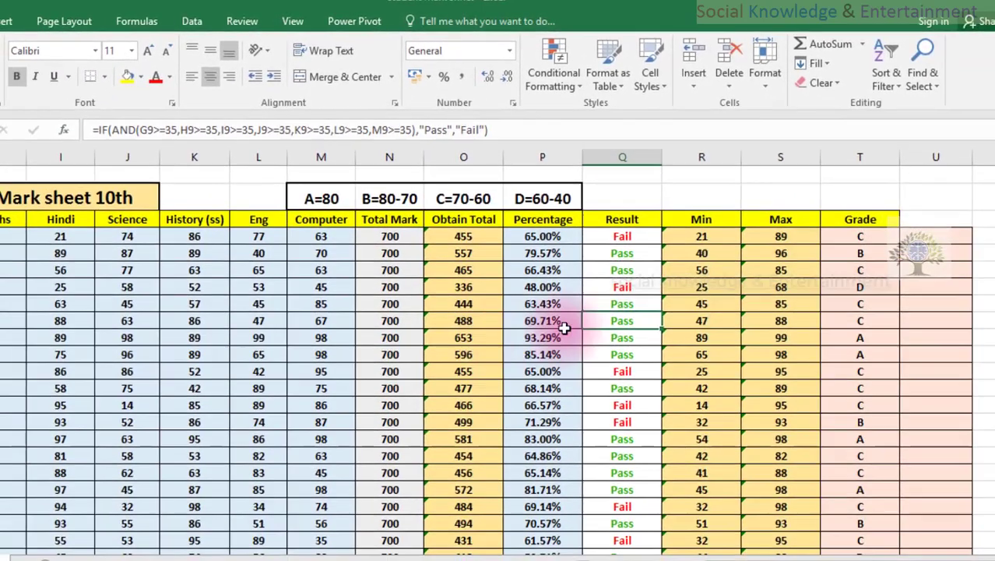
{"action": "scroll", "coordinate": [564, 334], "scroll_direction": "down", "scroll_amount": 2}
{"action": "scroll", "coordinate": [564, 334], "scroll_direction": "up", "scroll_amount": 2}
{"action": "scroll", "coordinate": [561, 319], "scroll_direction": "up", "scroll_amount": 1}
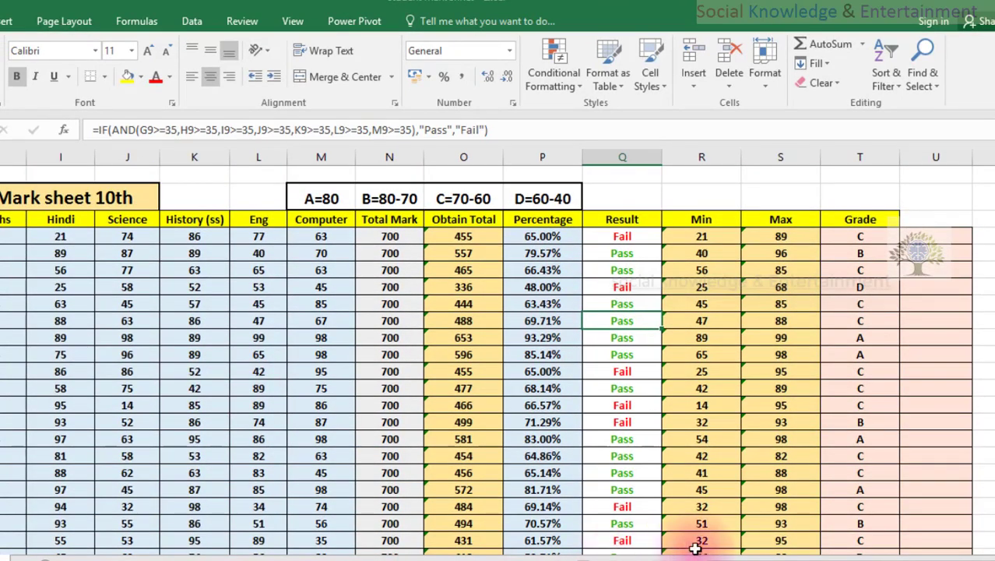
{"action": "scroll", "coordinate": [709, 545], "scroll_direction": "left", "scroll_amount": 1}
{"action": "scroll", "coordinate": [709, 545], "scroll_direction": "left", "scroll_amount": 1}
{"action": "scroll", "coordinate": [662, 483], "scroll_direction": "left", "scroll_amount": 1}
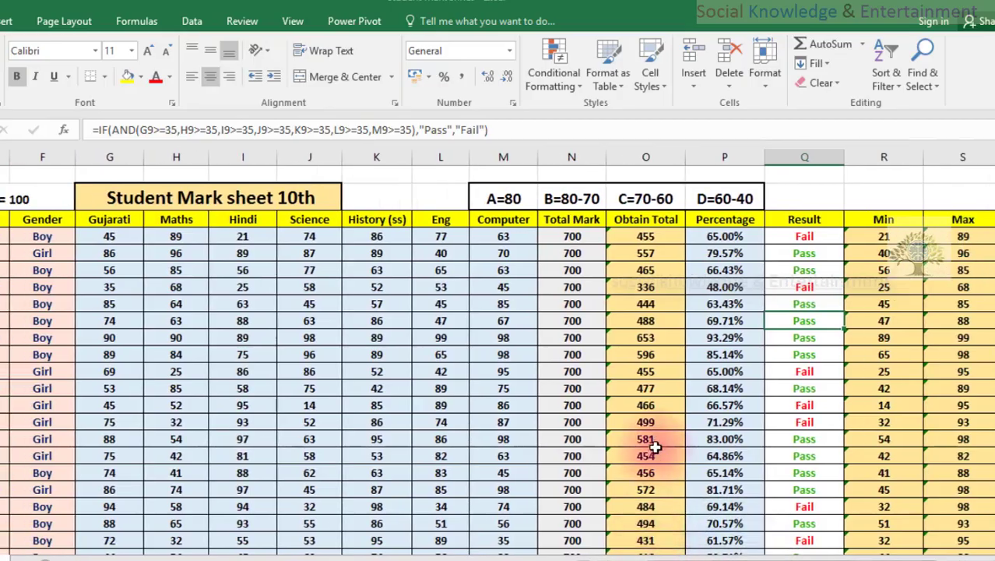
{"action": "scroll", "coordinate": [668, 441], "scroll_direction": "down", "scroll_amount": 3}
{"action": "scroll", "coordinate": [666, 440], "scroll_direction": "up", "scroll_amount": 3}
{"action": "scroll", "coordinate": [667, 440], "scroll_direction": "down", "scroll_amount": 3}
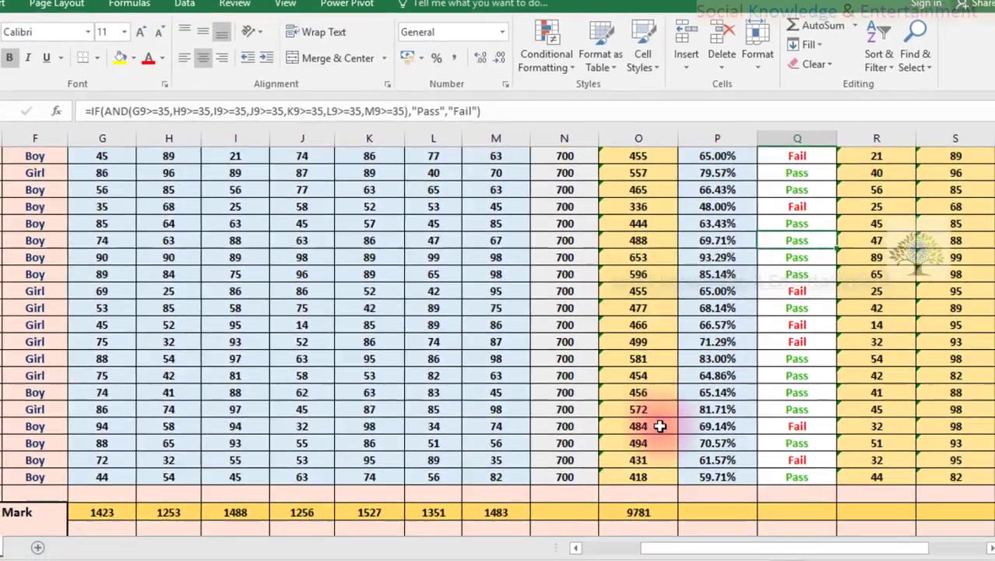
{"action": "scroll", "coordinate": [640, 377], "scroll_direction": "up", "scroll_amount": 3}
{"action": "scroll", "coordinate": [582, 373], "scroll_direction": "down", "scroll_amount": 2}
{"action": "scroll", "coordinate": [577, 374], "scroll_direction": "down", "scroll_amount": 1}
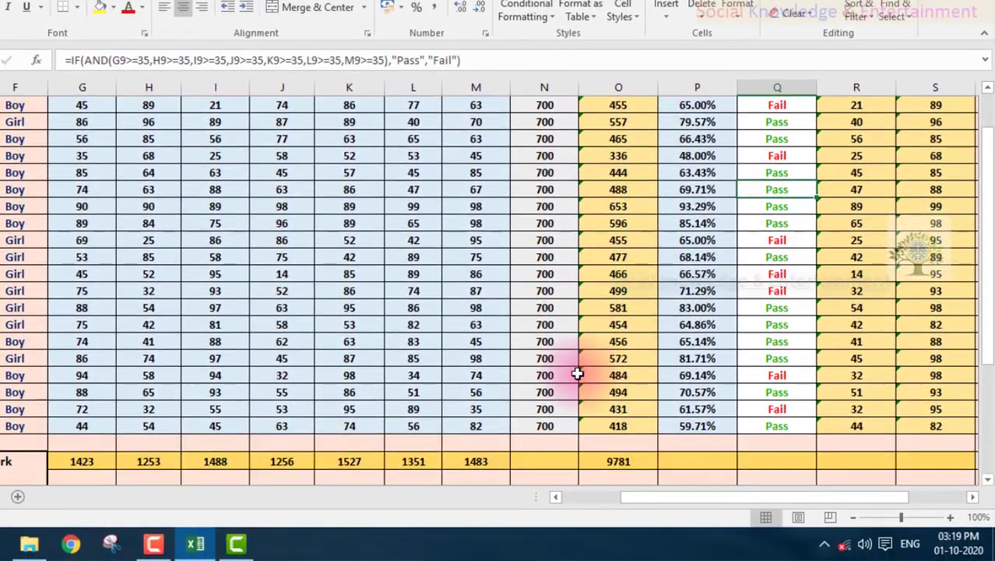
{"action": "scroll", "coordinate": [210, 288], "scroll_direction": "up", "scroll_amount": 3}
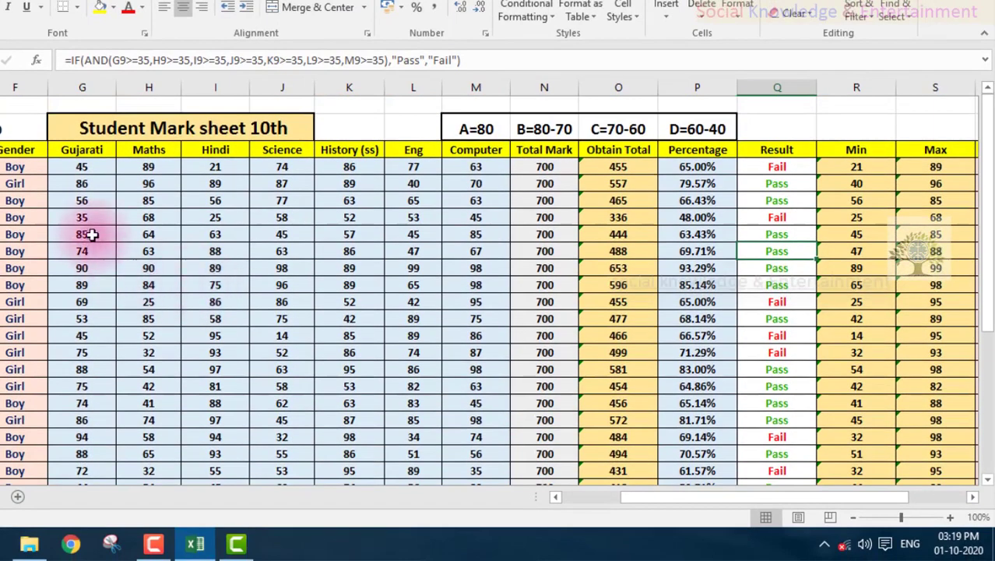
{"action": "mouse_move", "coordinate": [66, 167]}
{"action": "left_mouse_down"}
{"action": "mouse_move", "coordinate": [534, 490]}
{"action": "mouse_move", "coordinate": [497, 444]}
{"action": "left_mouse_up"}
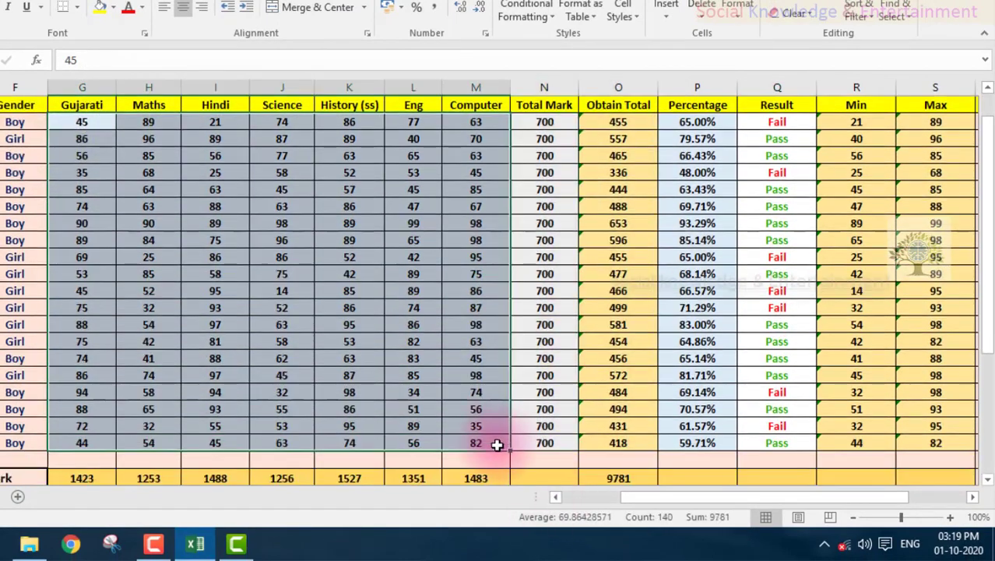
{"action": "scroll", "coordinate": [437, 416], "scroll_direction": "up", "scroll_amount": 1}
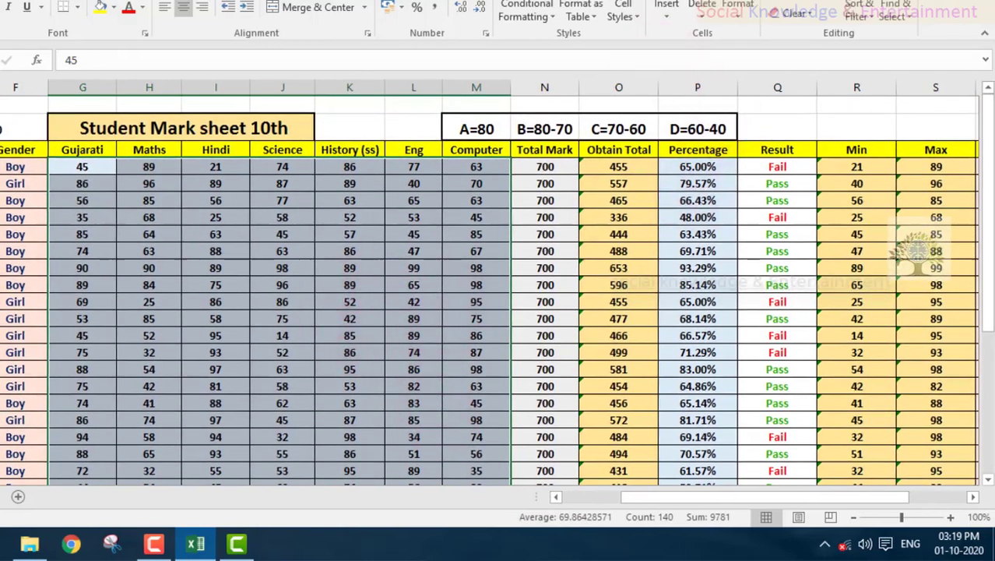
{"action": "scroll", "coordinate": [117, 129], "scroll_direction": "left", "scroll_amount": 2}
{"action": "left_click", "coordinate": [170, 129]}
- Replace the total paper mark in F2 with 35/100
{"action": "key", "text": "BackSpace"}
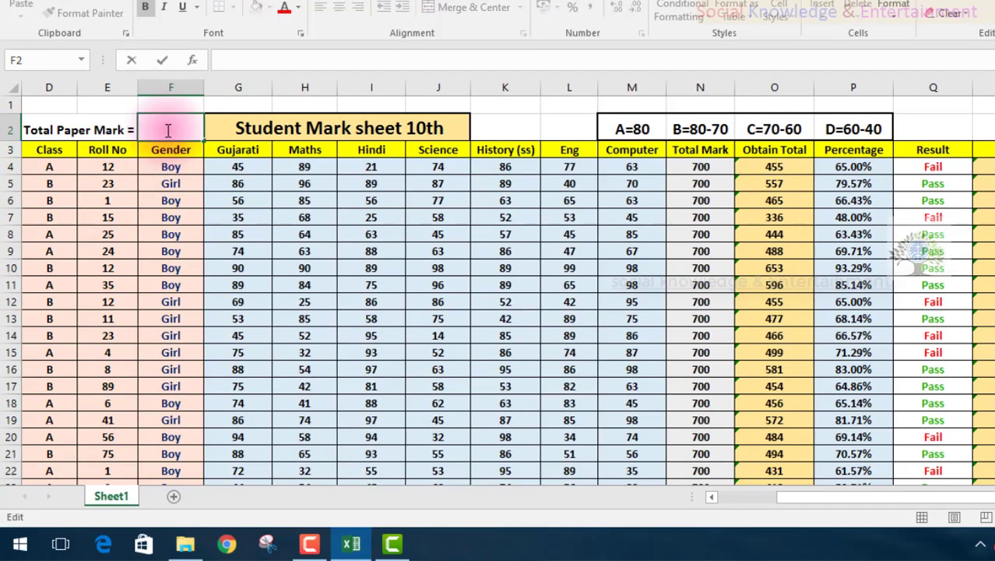
{"action": "type", "text": "35/100"}
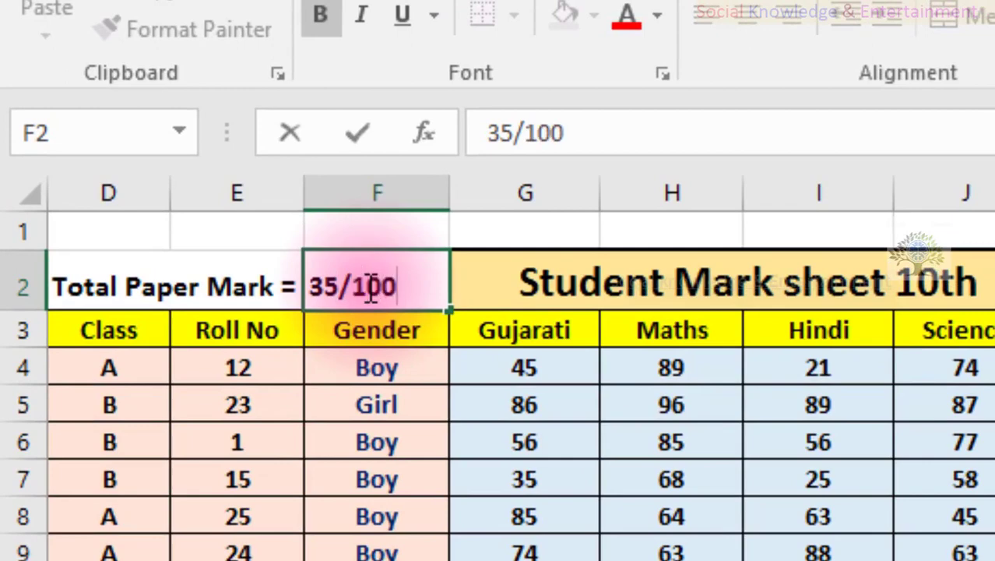
{"action": "left_click", "coordinate": [994, 286]}
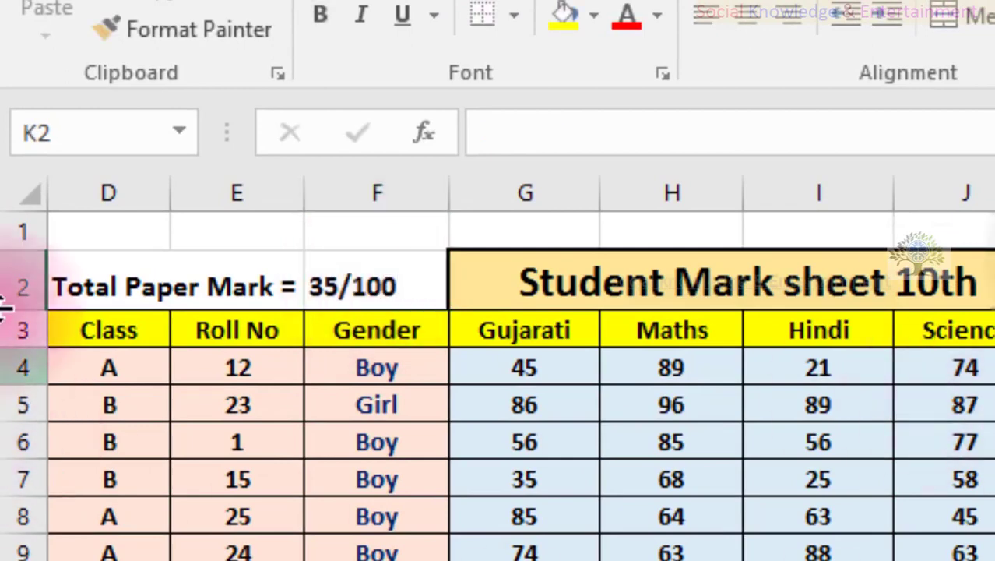
{"action": "left_click", "coordinate": [352, 288]}
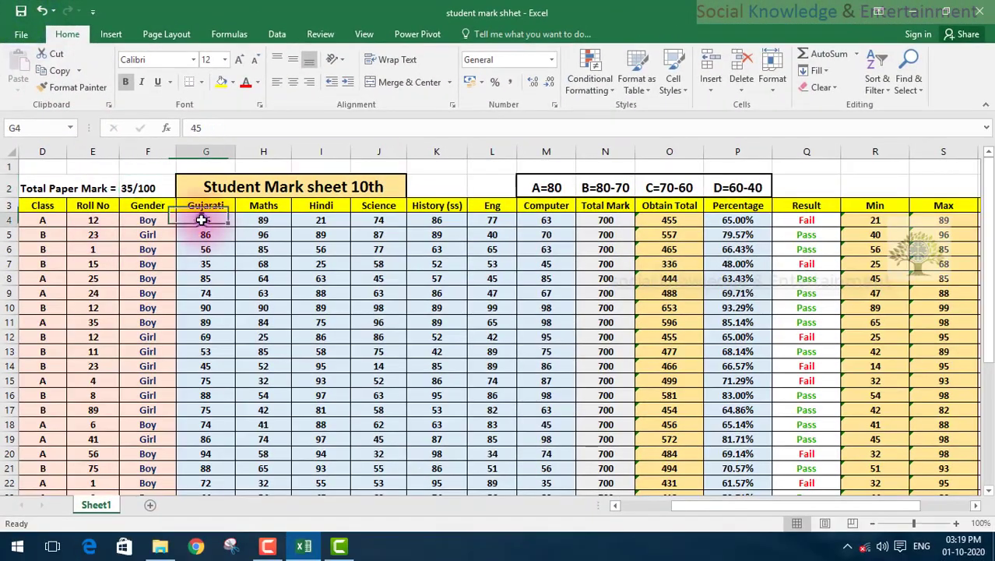
- Select subject marks G4:M23, Gujarati to Computer, and bring up Conditional Formatting
{"action": "left_click_drag", "start_coordinate": [201, 220], "coordinate": [522, 463]}
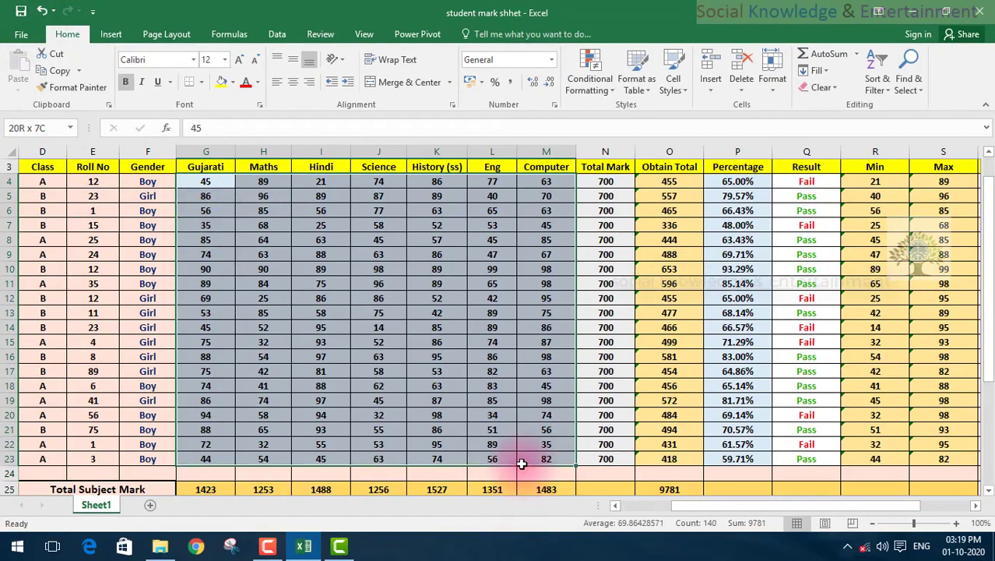
{"action": "left_click", "coordinate": [537, 342]}
{"action": "mouse_move", "coordinate": [193, 182]}
{"action": "left_mouse_down"}
{"action": "mouse_move", "coordinate": [537, 433]}
{"action": "mouse_move", "coordinate": [538, 459]}
{"action": "left_mouse_up"}
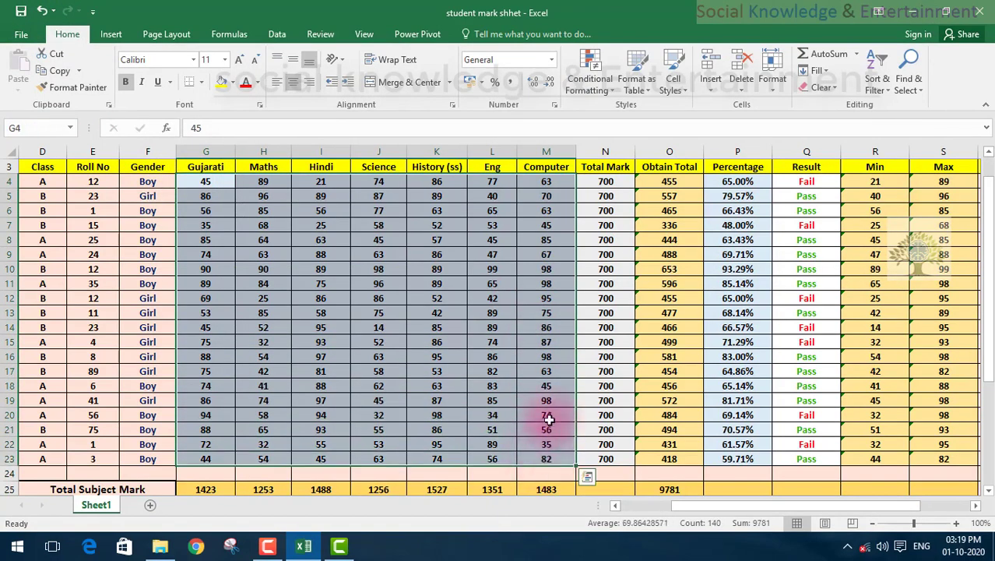
{"action": "left_click", "coordinate": [598, 94]}
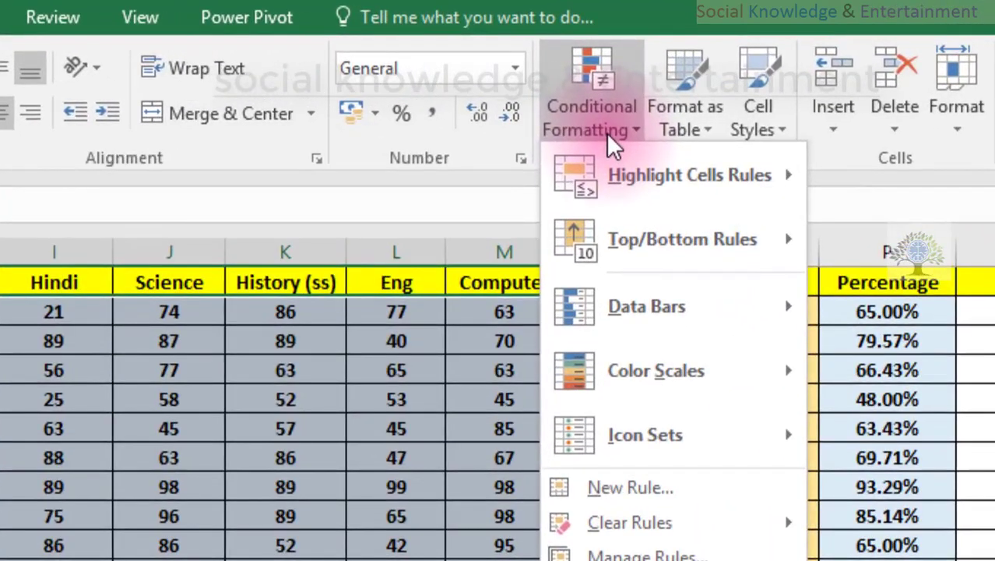
{"action": "mouse_move", "coordinate": [530, 104]}
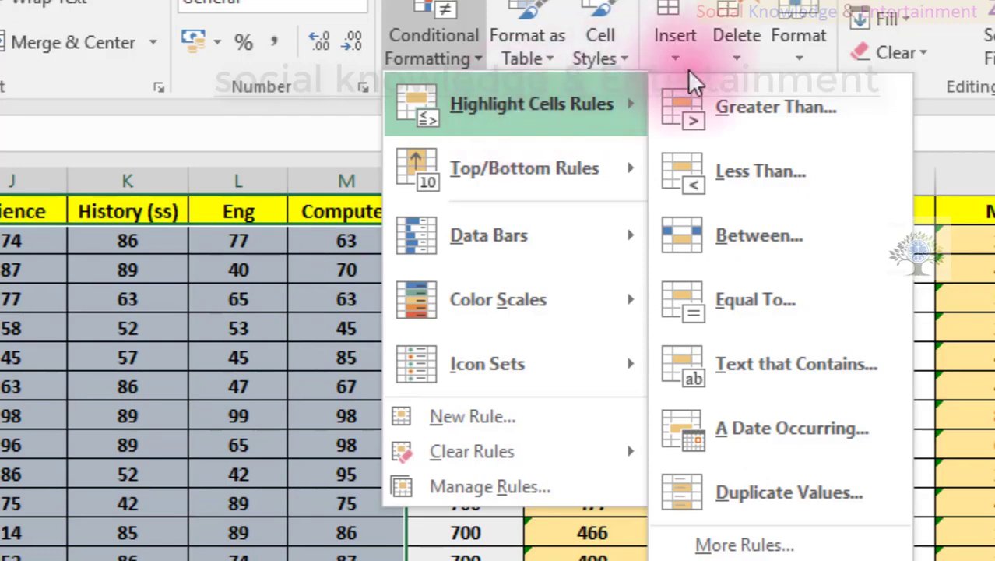
- Add a Less Than 35 rule using Light Red Fill with Dark Red Text
{"action": "left_click", "coordinate": [771, 178]}
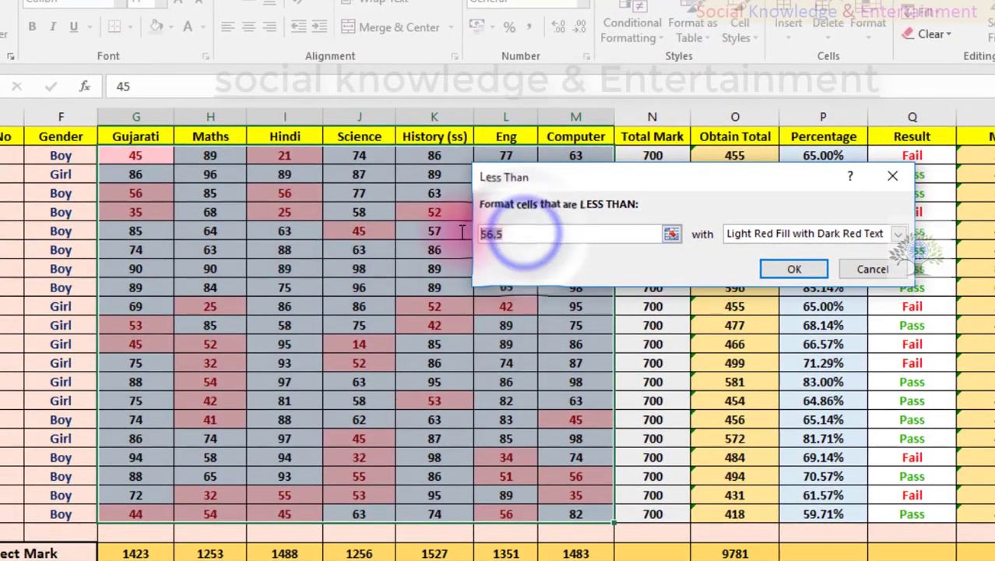
{"action": "type", "text": "35"}
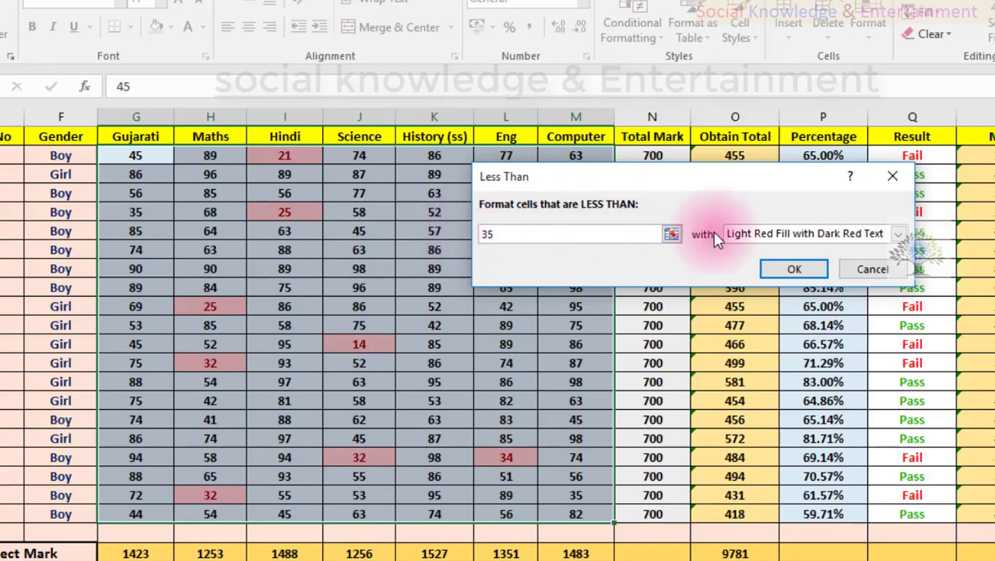
{"action": "left_click", "coordinate": [759, 238]}
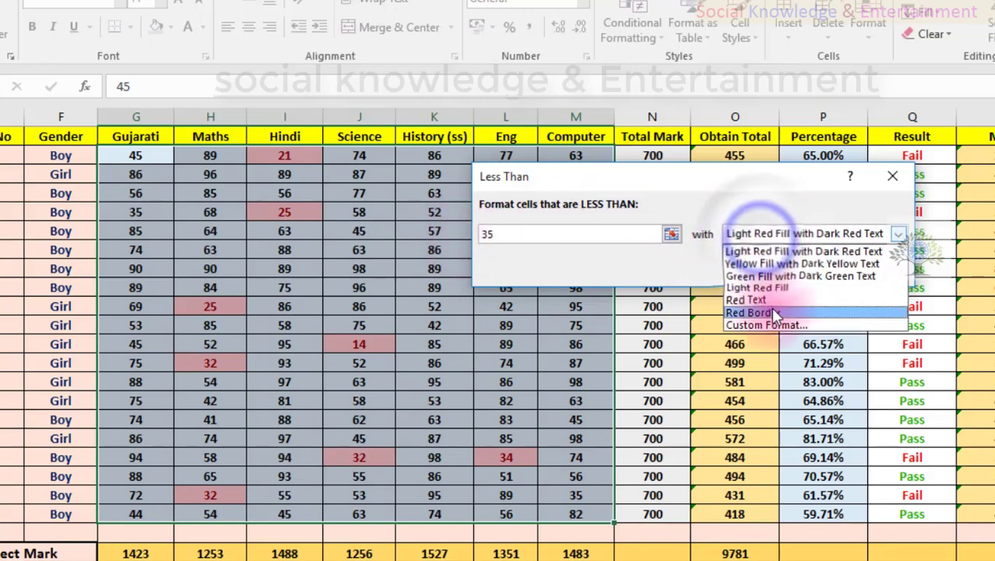
{"action": "left_click", "coordinate": [718, 192]}
{"action": "left_click", "coordinate": [749, 233]}
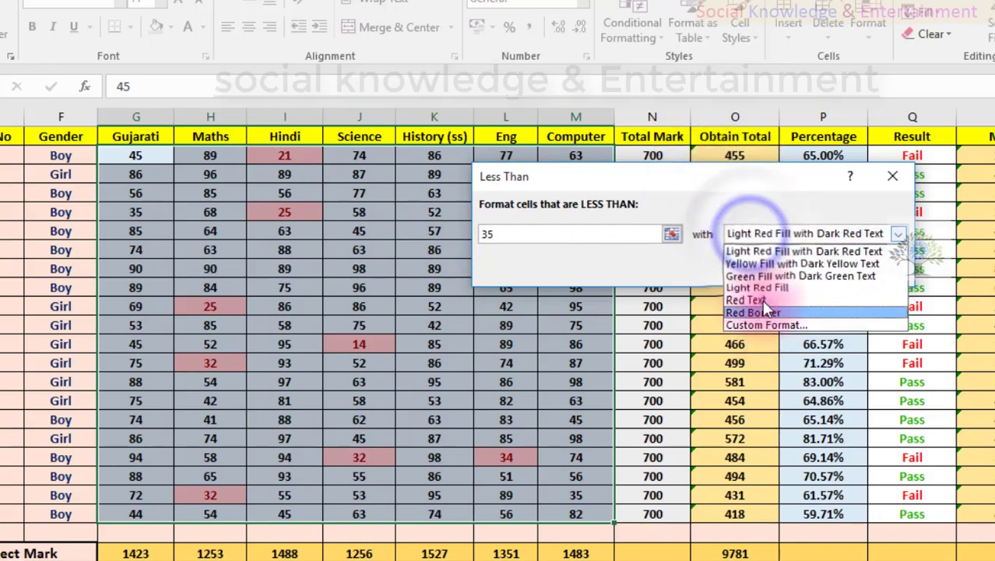
{"action": "left_click", "coordinate": [762, 300]}
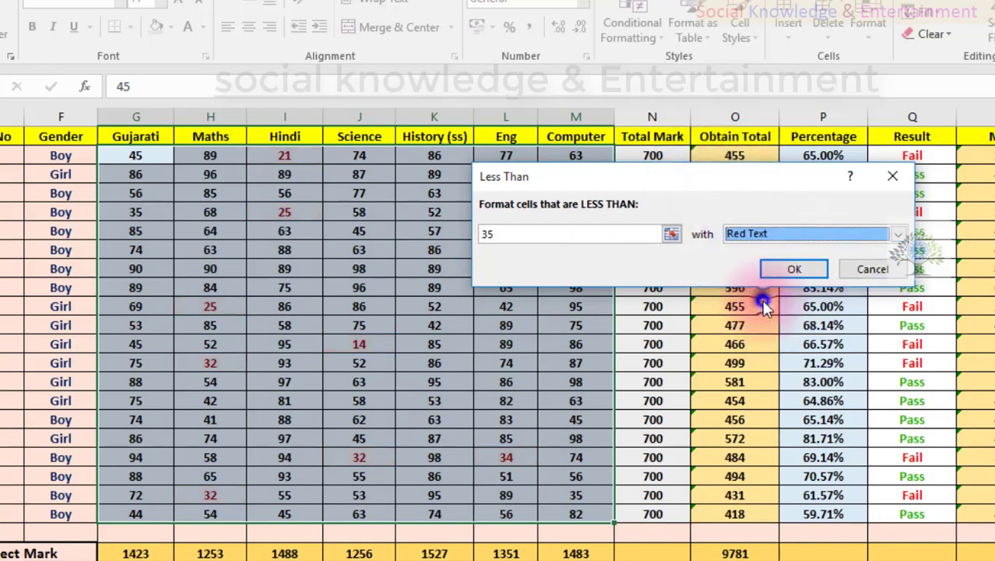
{"action": "left_click", "coordinate": [737, 233]}
{"action": "left_click", "coordinate": [737, 244]}
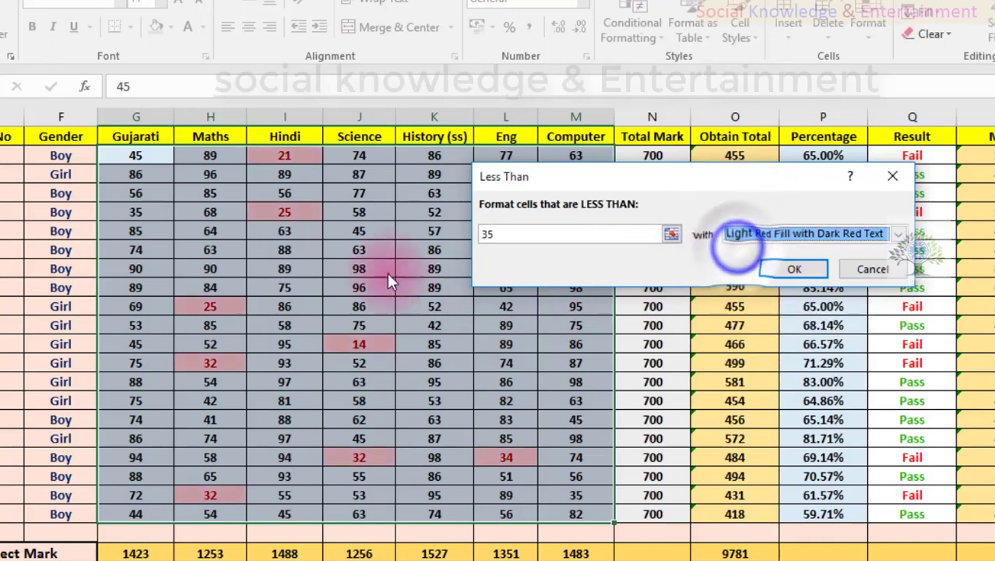
{"action": "left_click", "coordinate": [768, 269]}
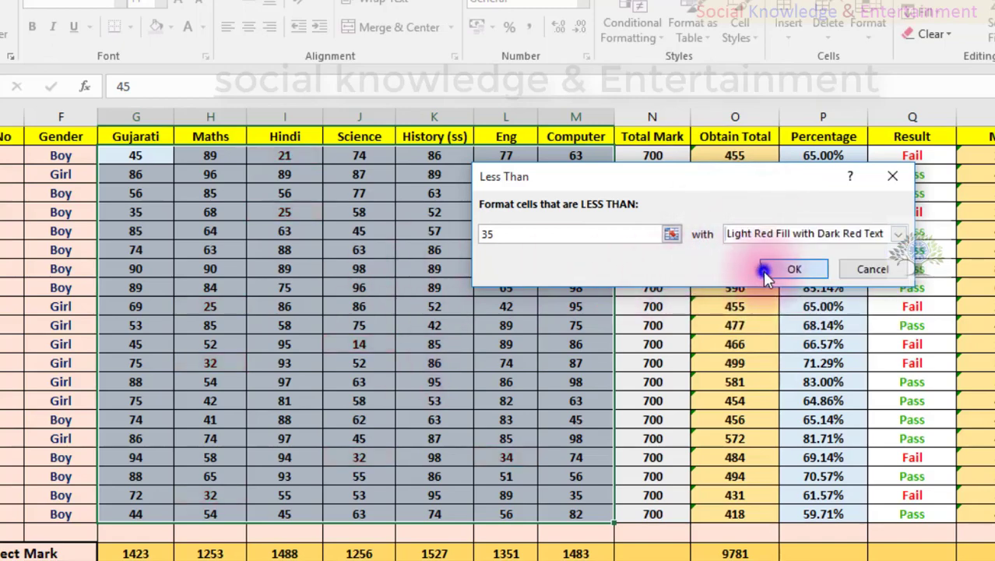
{"action": "left_click", "coordinate": [389, 292]}
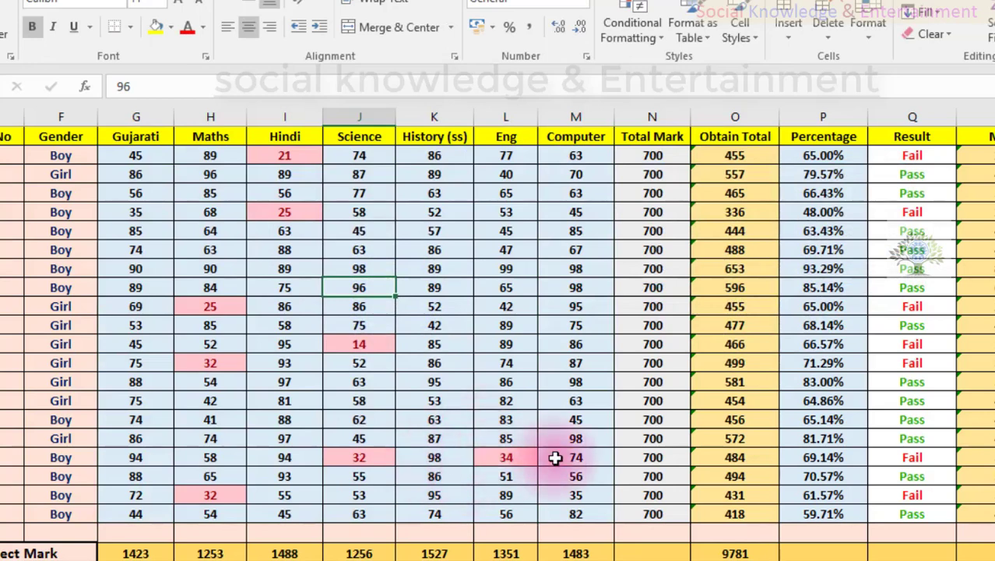
{"action": "left_click", "coordinate": [356, 458]}
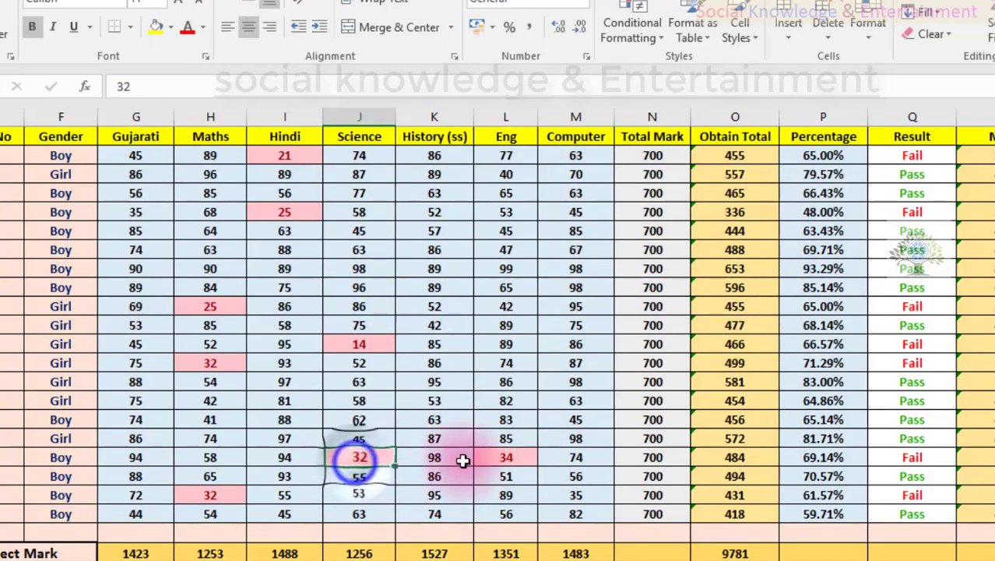
{"action": "left_click", "coordinate": [506, 457]}
{"action": "left_click", "coordinate": [373, 460]}
{"action": "scroll", "coordinate": [340, 459], "scroll_direction": "up", "scroll_amount": 1}
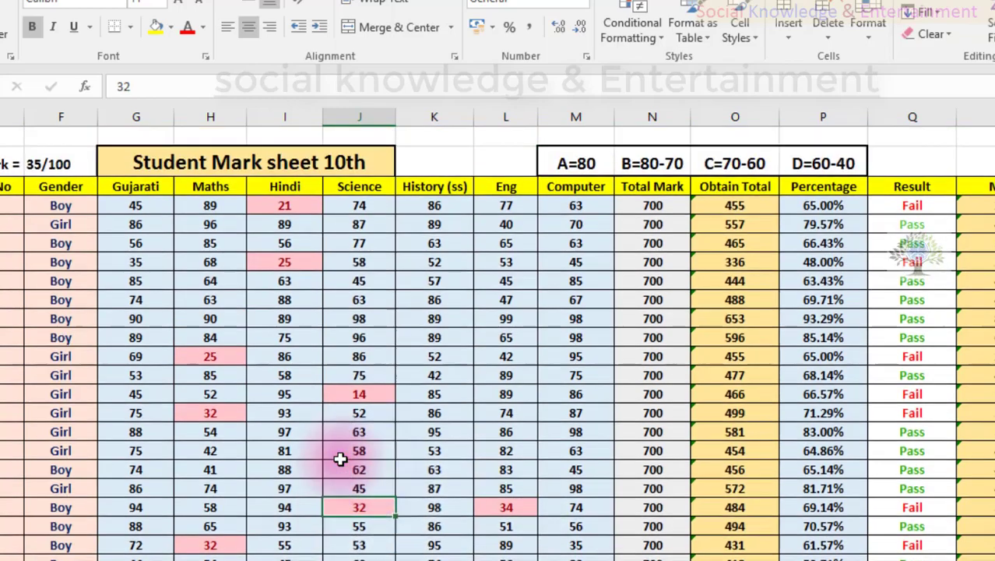
{"action": "left_click", "coordinate": [282, 267]}
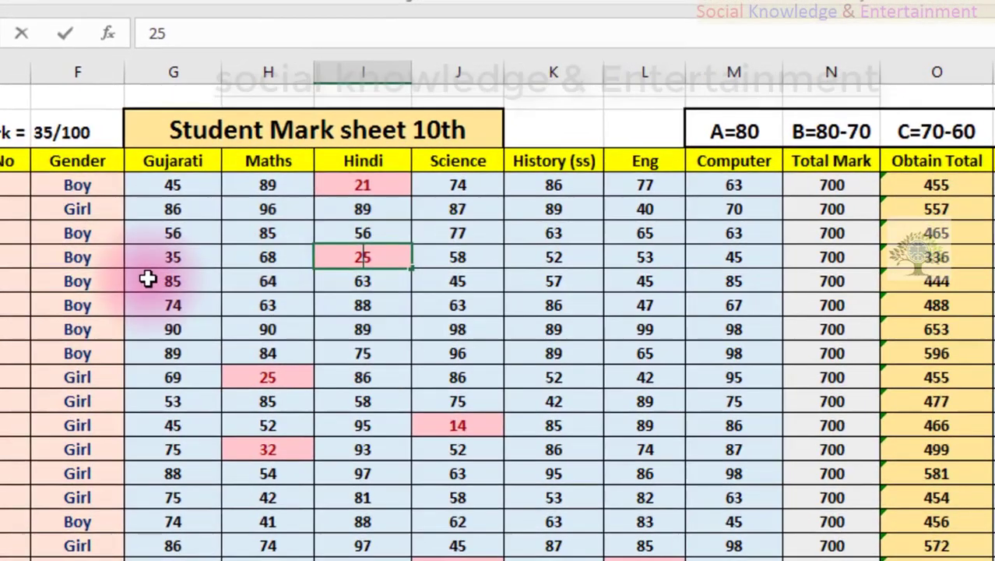
{"action": "left_click", "coordinate": [143, 278]}
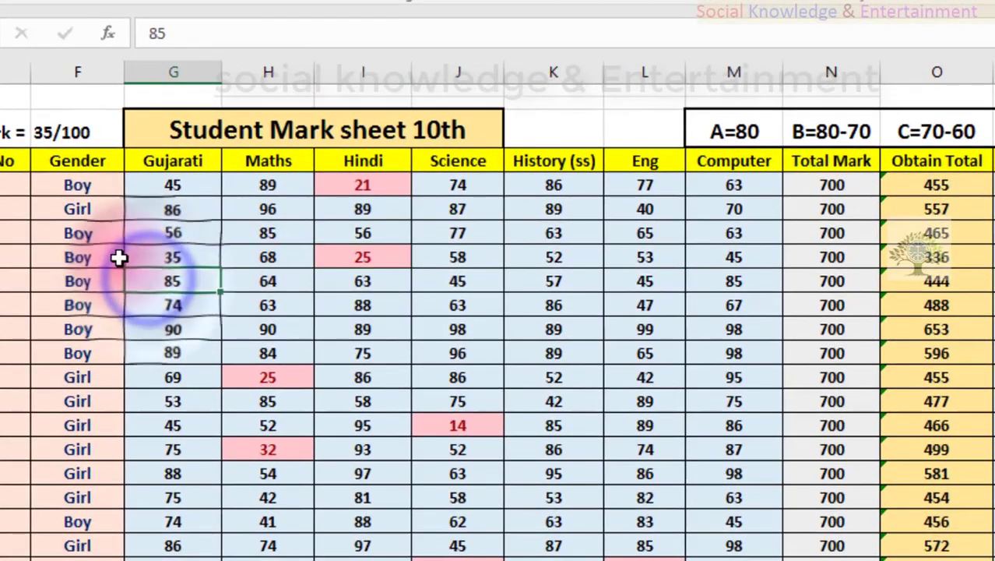
{"action": "scroll", "coordinate": [499, 312], "scroll_direction": "left", "scroll_amount": 3}
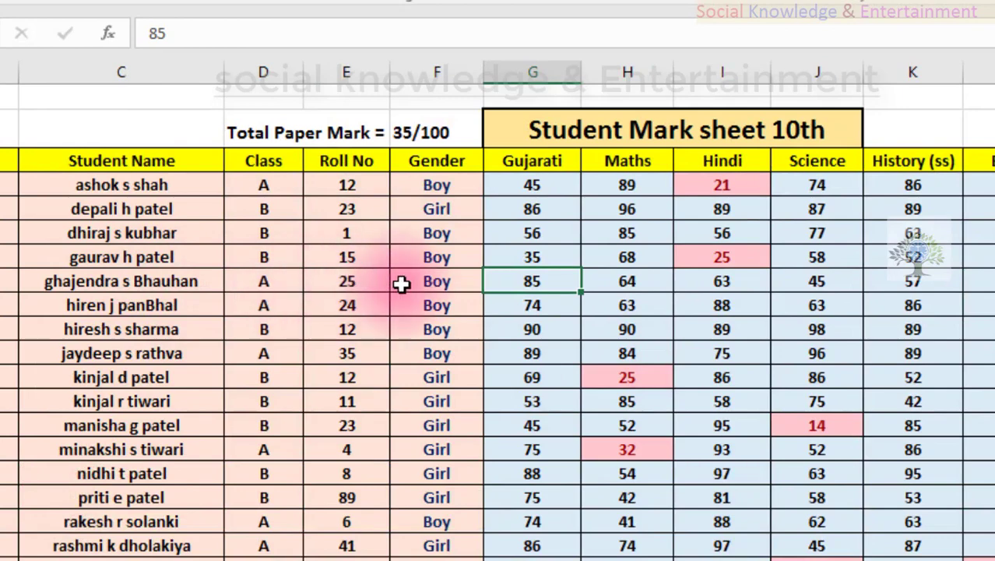
- Retype the surname Bhauhan as prajapati in the fifth student's name in cell C8
{"action": "double_click", "coordinate": [177, 281]}
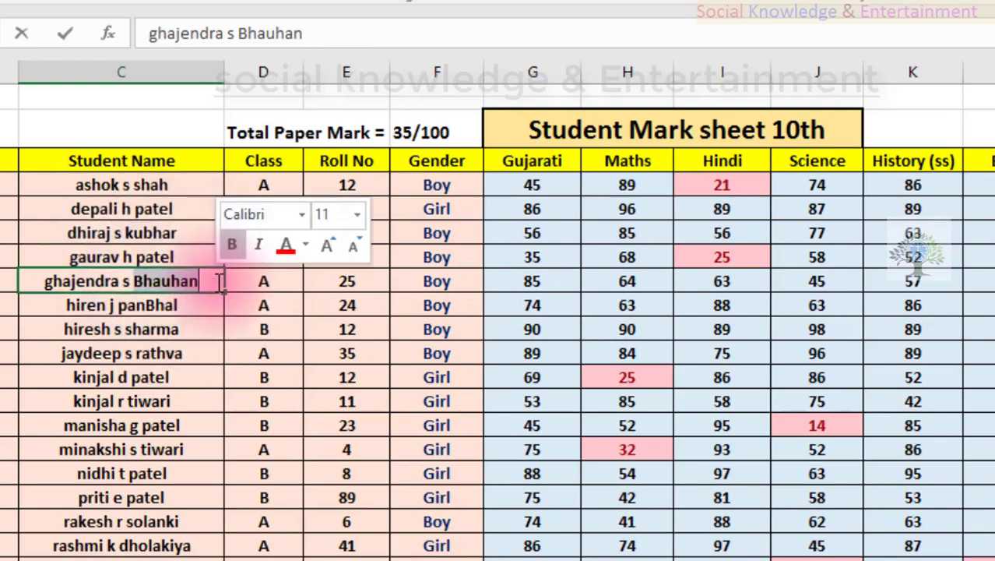
{"action": "type", "text": "rr"}
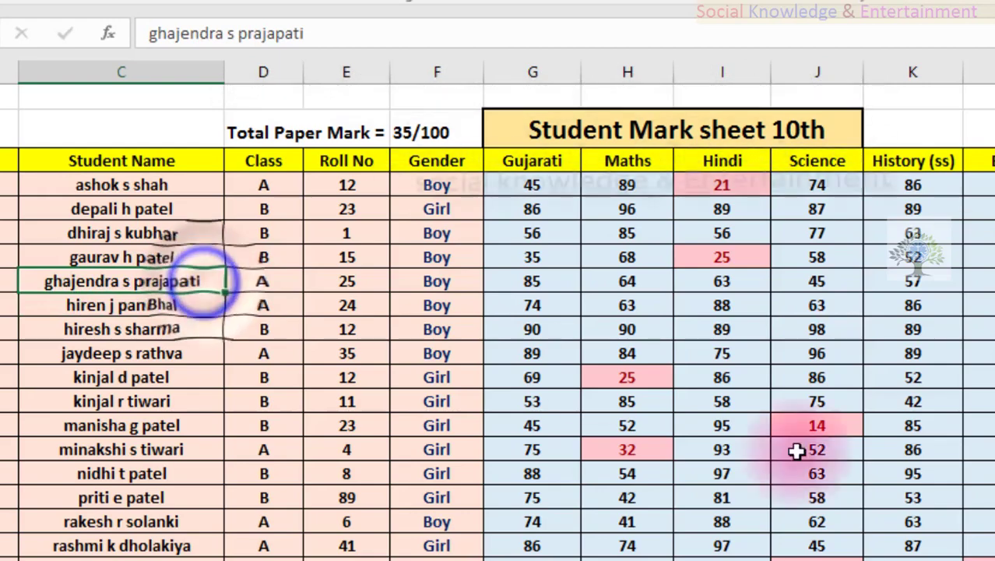
{"action": "scroll", "coordinate": [499, 311], "scroll_direction": "right", "scroll_amount": 3}
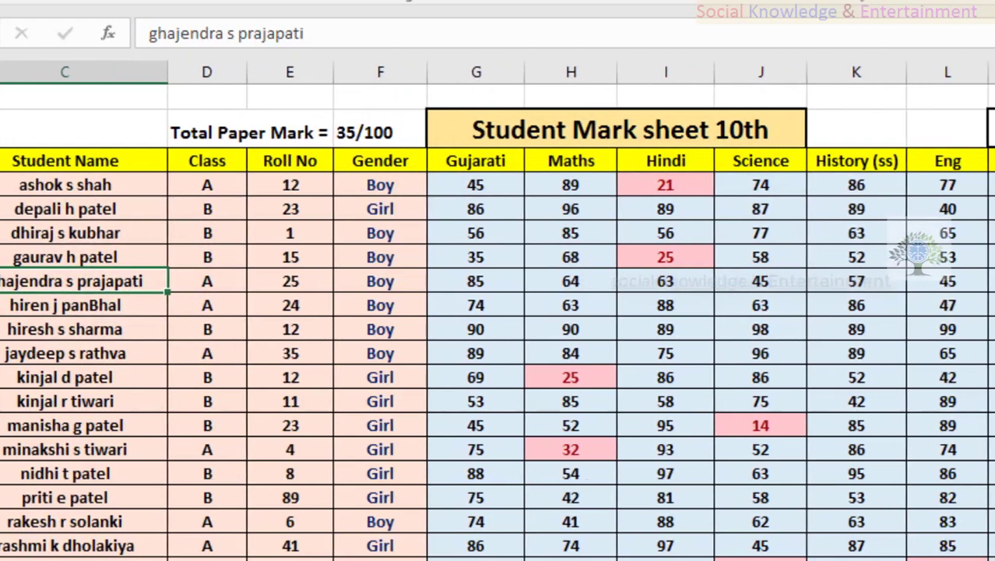
- Change row 7's Hindi mark (I7) and Gujarati mark (G7) to 98 each
{"action": "left_click", "coordinate": [557, 259]}
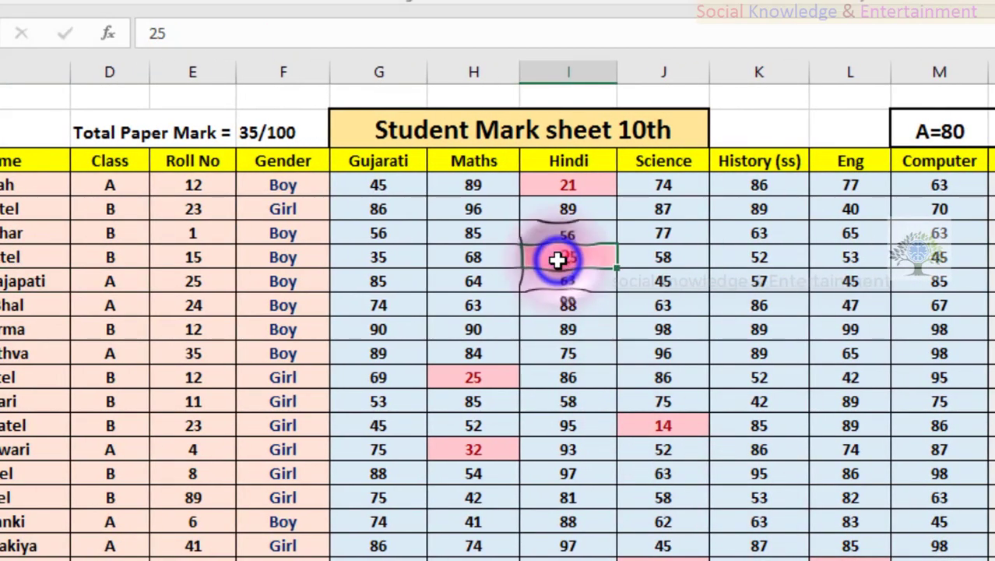
{"action": "left_click", "coordinate": [14, 247]}
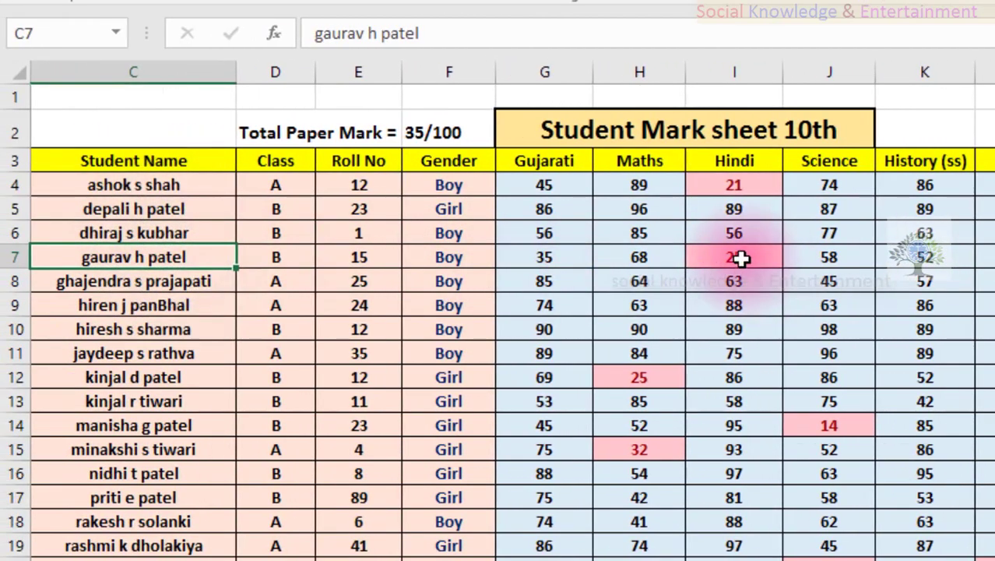
{"action": "left_click", "coordinate": [730, 258]}
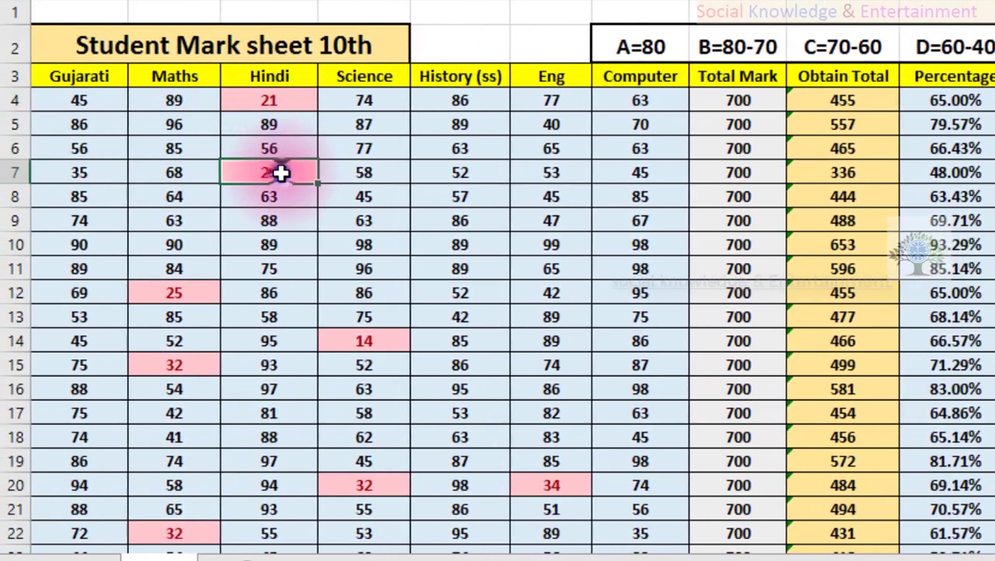
{"action": "double_click", "coordinate": [274, 172]}
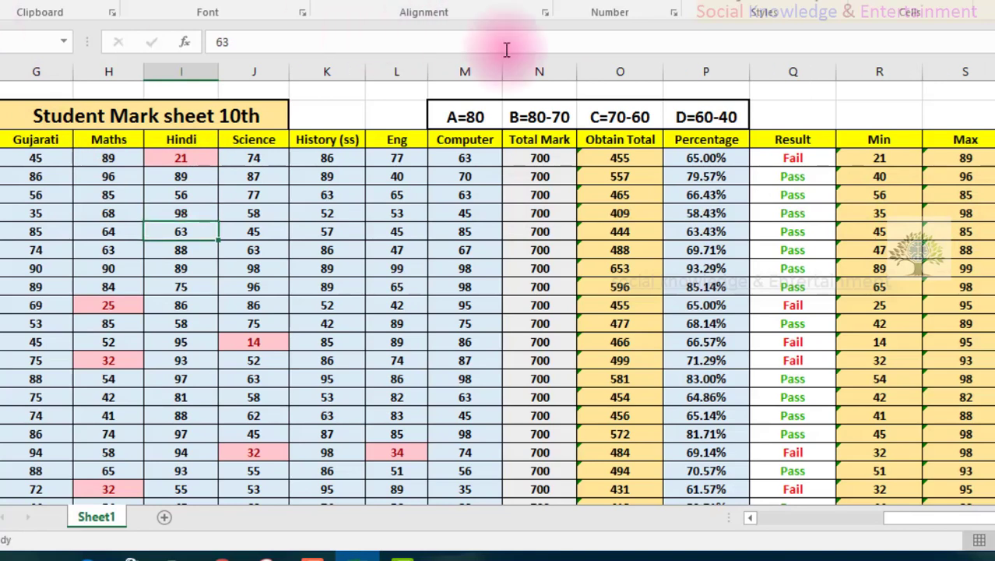
{"action": "left_click", "coordinate": [788, 209]}
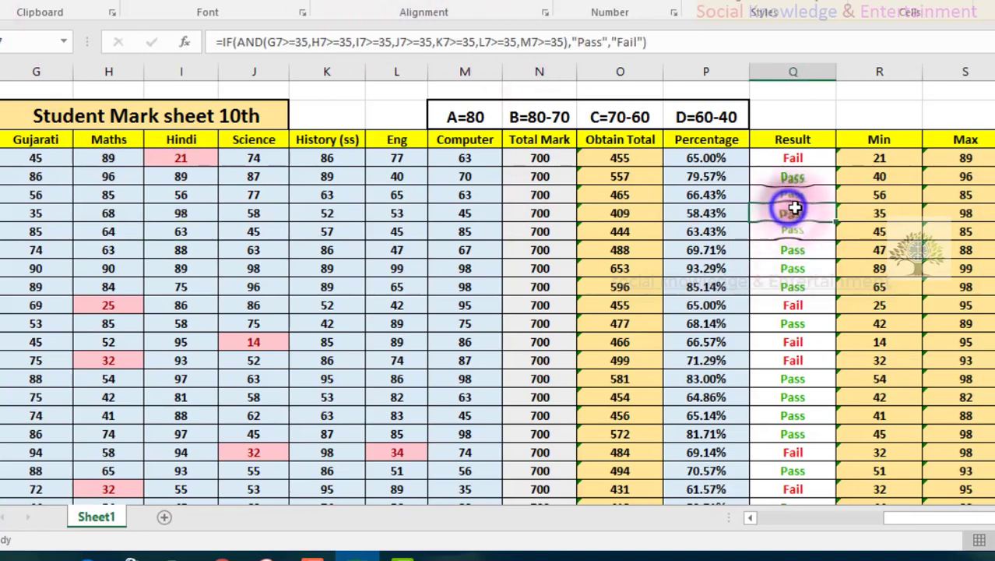
{"action": "left_click", "coordinate": [200, 216]}
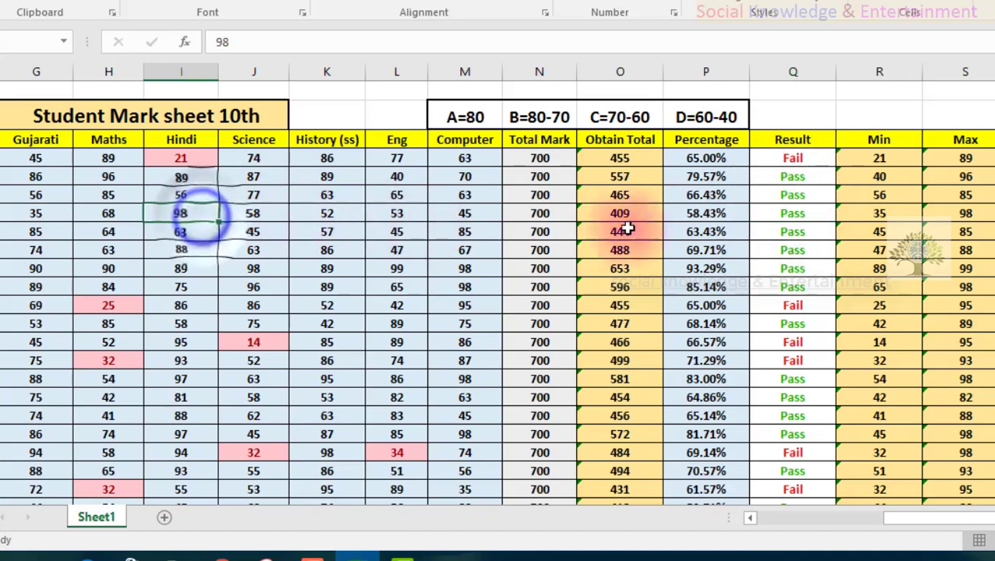
{"action": "left_click", "coordinate": [778, 216]}
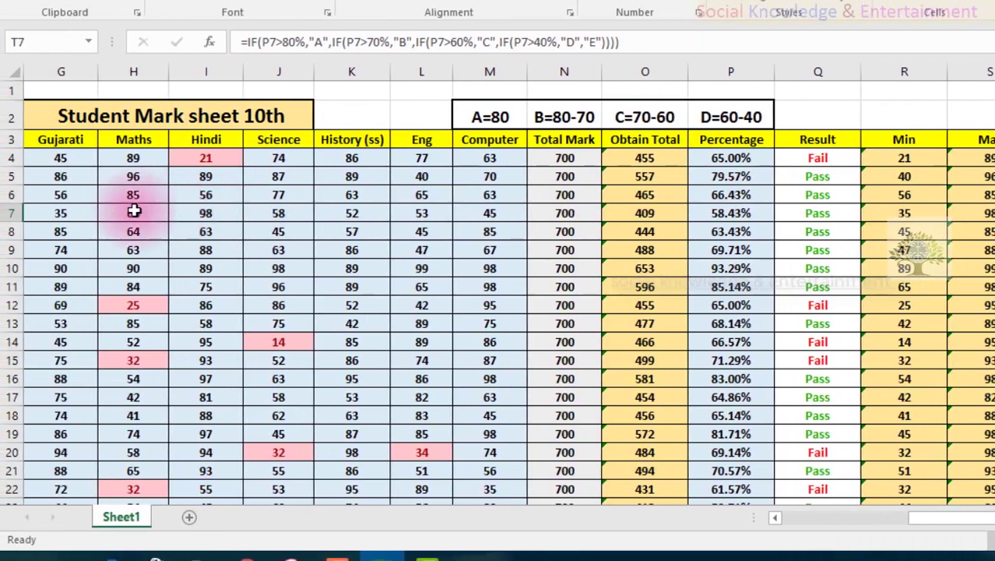
{"action": "left_click", "coordinate": [63, 215]}
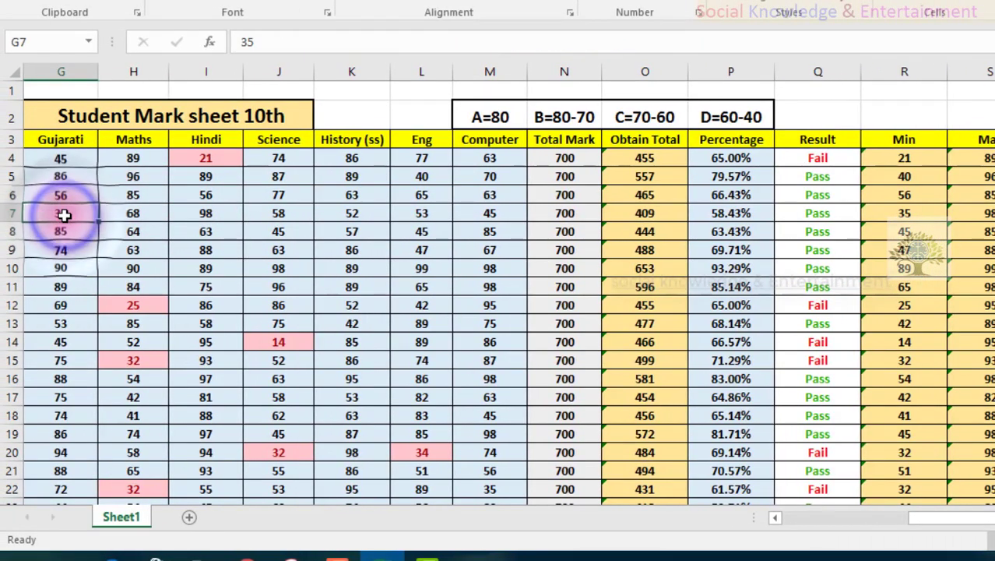
{"action": "type", "text": "98"}
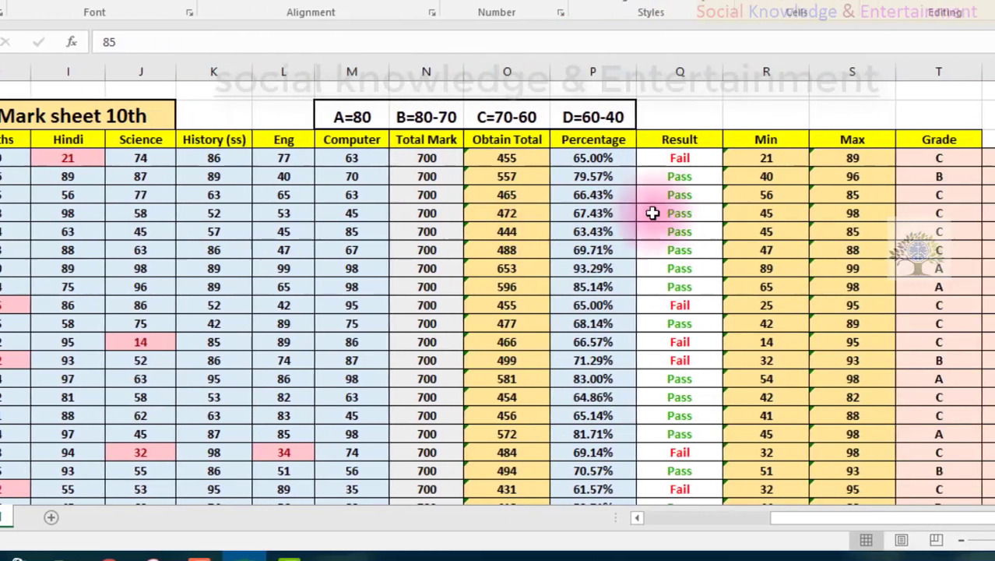
{"action": "scroll", "coordinate": [676, 199], "scroll_direction": "down", "scroll_amount": 3}
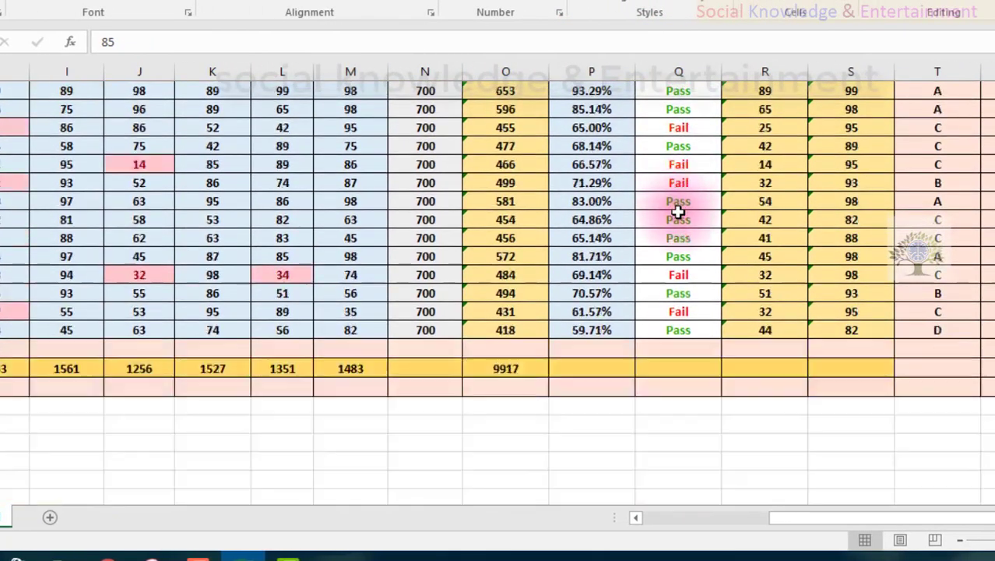
{"action": "scroll", "coordinate": [678, 207], "scroll_direction": "up", "scroll_amount": 3}
{"action": "scroll", "coordinate": [584, 399], "scroll_direction": "down", "scroll_amount": 1}
{"action": "scroll", "coordinate": [584, 399], "scroll_direction": "up", "scroll_amount": 1}
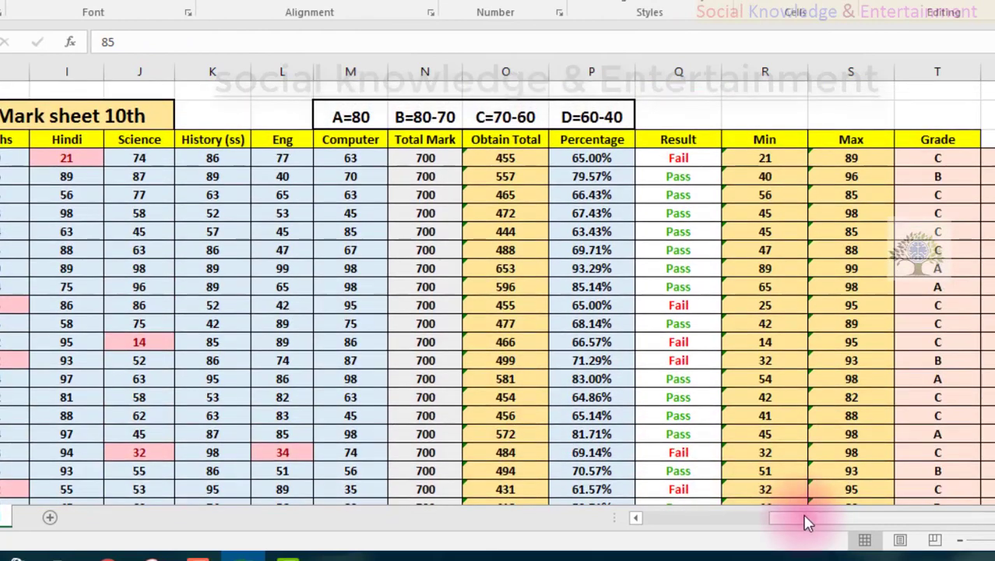
{"action": "left_click_drag", "start_coordinate": [810, 518], "coordinate": [693, 520]}
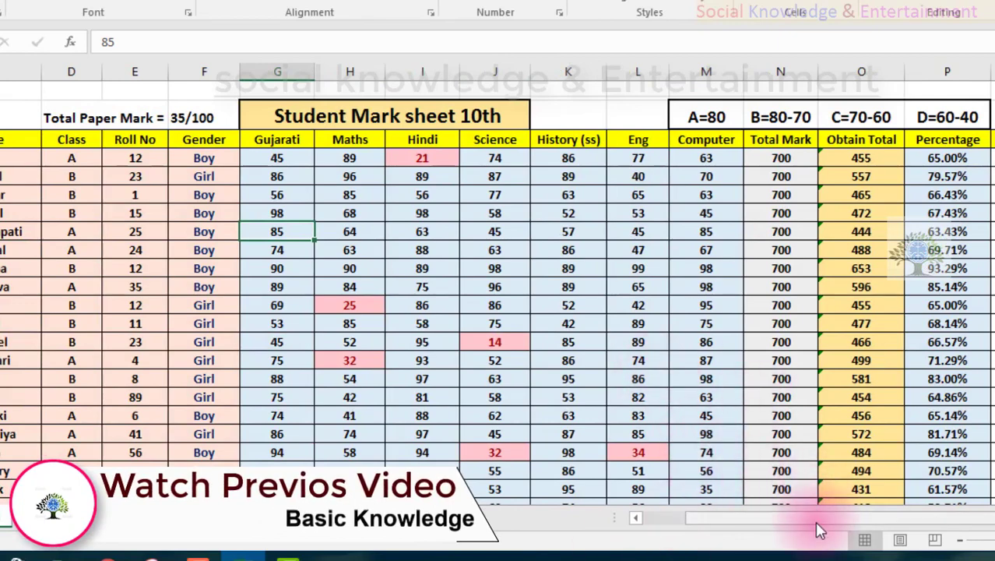
{"action": "scroll", "coordinate": [820, 529], "scroll_direction": "right", "scroll_amount": 4}
{"action": "scroll", "coordinate": [817, 522], "scroll_direction": "right", "scroll_amount": 1}
{"action": "scroll", "coordinate": [960, 256], "scroll_direction": "down", "scroll_amount": 1}
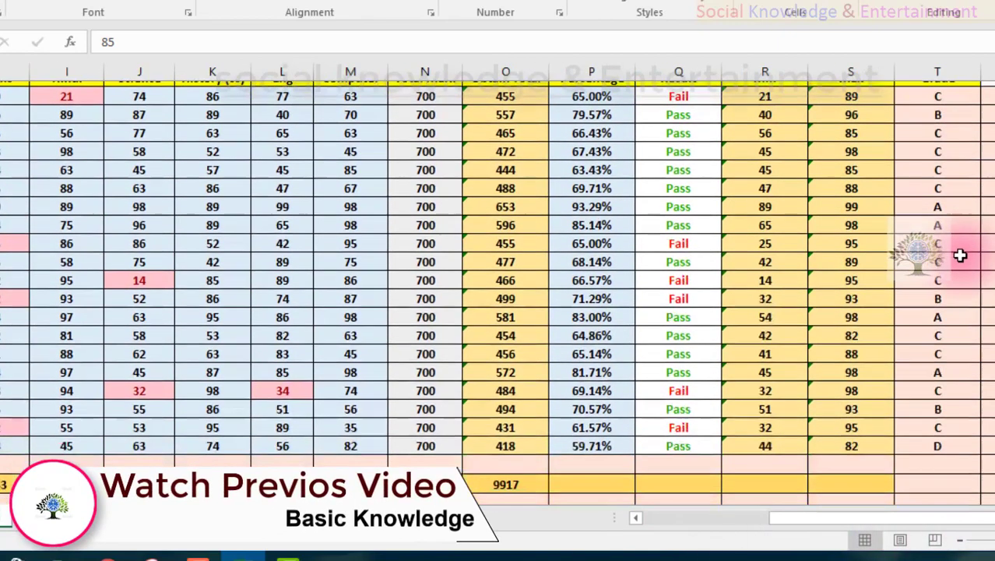
{"action": "scroll", "coordinate": [960, 255], "scroll_direction": "down", "scroll_amount": 1}
{"action": "scroll", "coordinate": [959, 251], "scroll_direction": "up", "scroll_amount": 2}
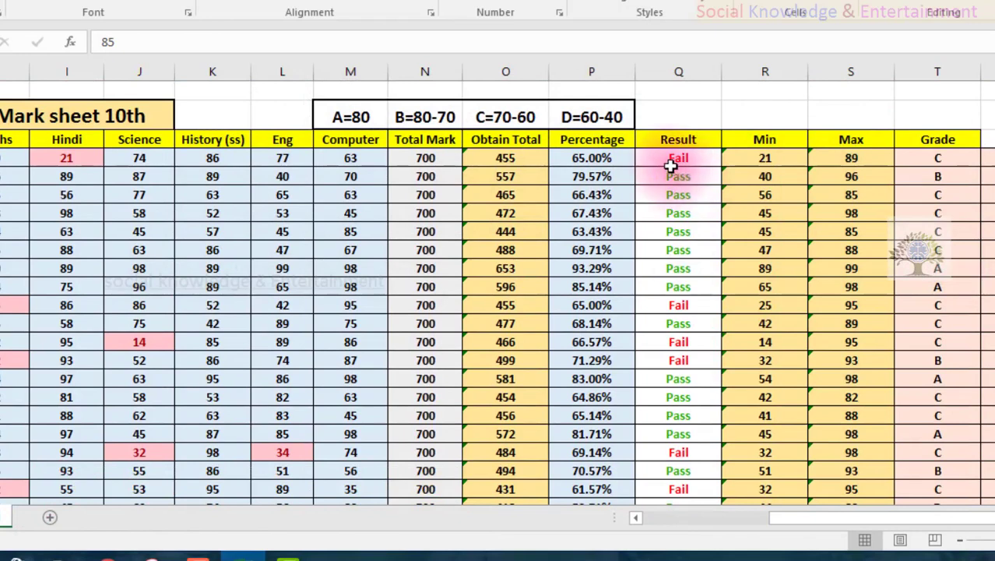
{"action": "left_click_drag", "start_coordinate": [670, 165], "coordinate": [678, 433]}
{"action": "left_click", "coordinate": [696, 350]}
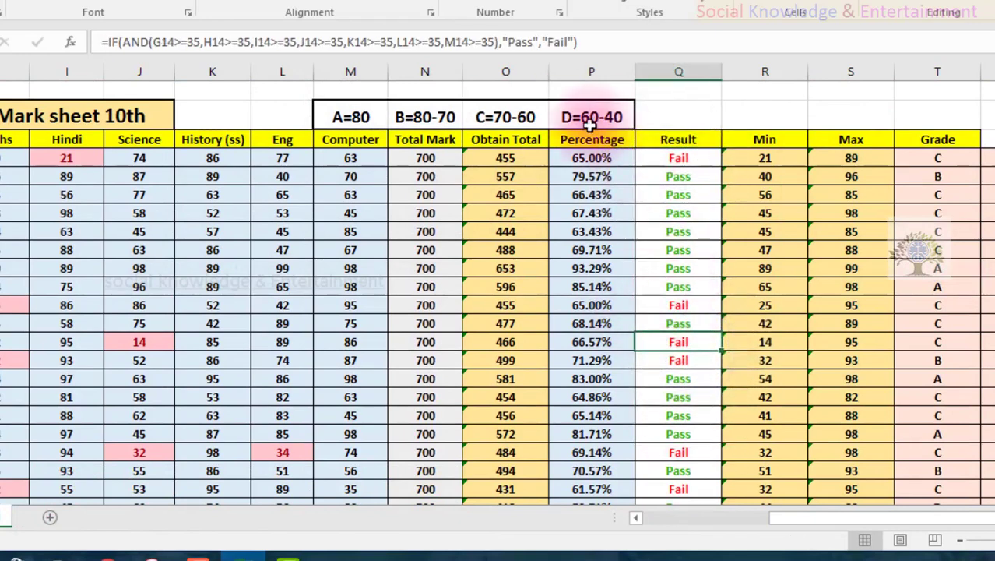
{"action": "left_click_drag", "start_coordinate": [591, 159], "coordinate": [591, 323]}
{"action": "mouse_move", "coordinate": [506, 158]}
{"action": "left_mouse_down"}
{"action": "mouse_move", "coordinate": [520, 389]}
{"action": "mouse_move", "coordinate": [498, 448]}
{"action": "left_mouse_up"}
{"action": "left_click", "coordinate": [592, 377]}
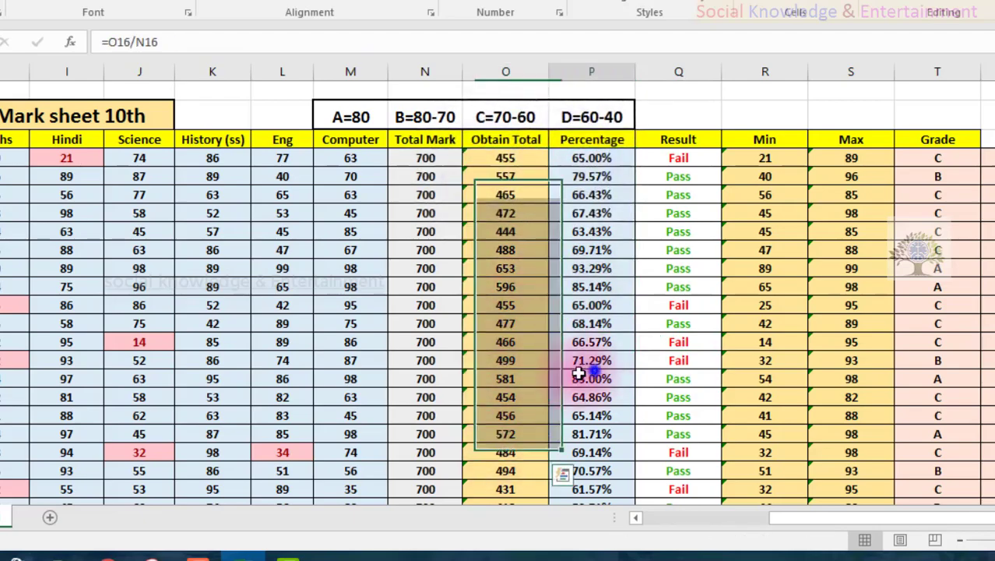
{"action": "left_click", "coordinate": [528, 327]}
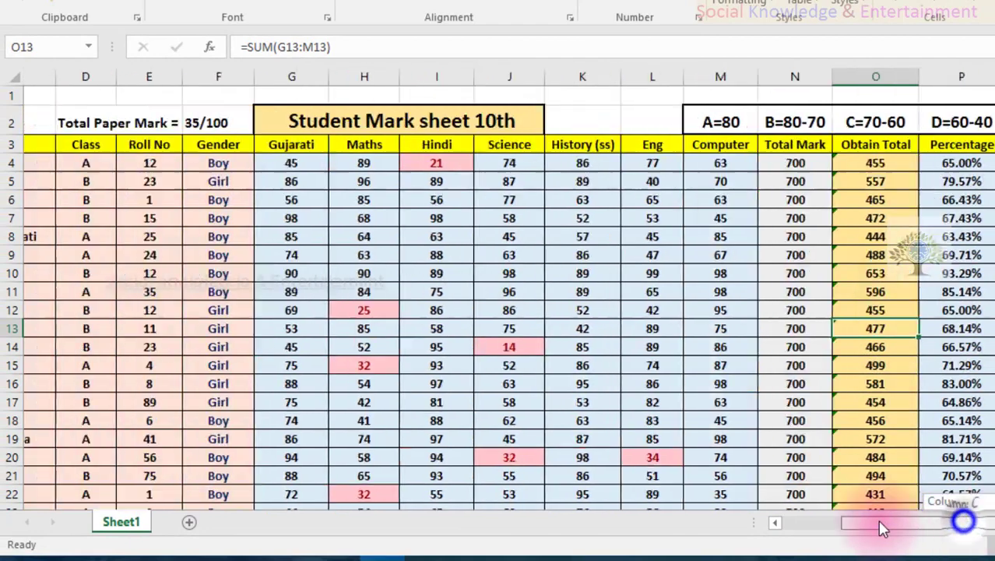
{"action": "left_click_drag", "start_coordinate": [968, 528], "coordinate": [899, 527]}
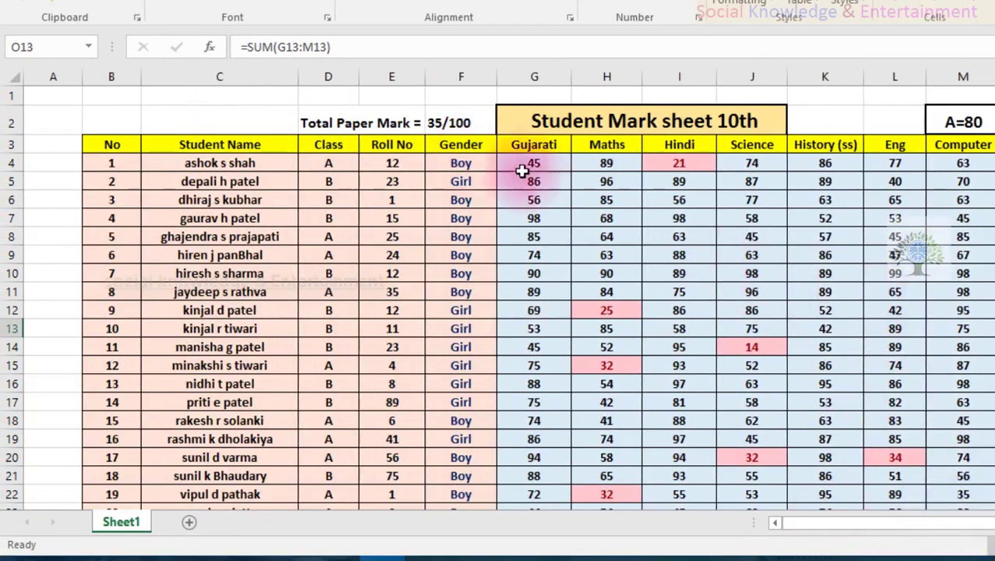
{"action": "left_click_drag", "start_coordinate": [527, 171], "coordinate": [991, 529]}
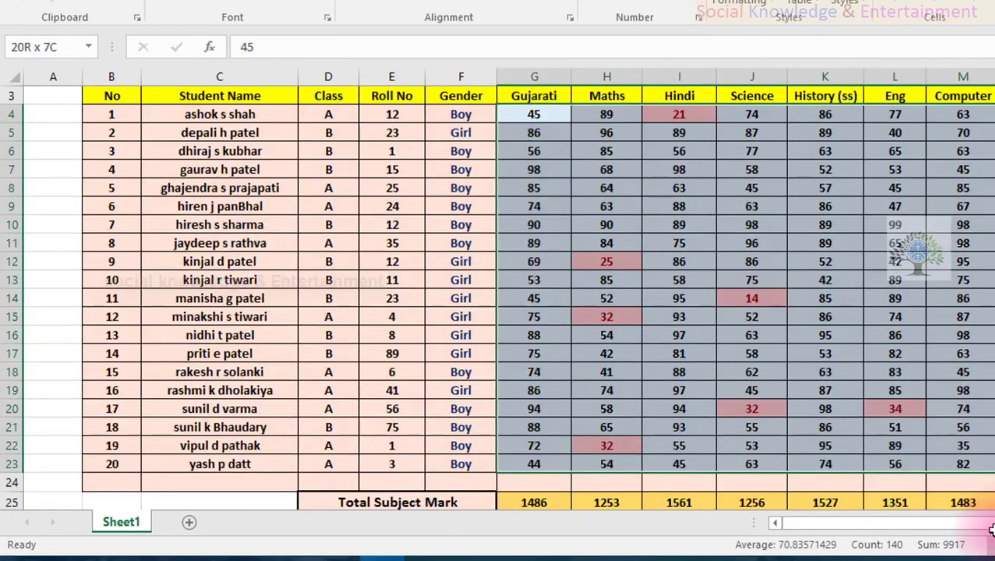
{"action": "scroll", "coordinate": [884, 405], "scroll_direction": "up", "scroll_amount": 1}
{"action": "left_click", "coordinate": [828, 348]}
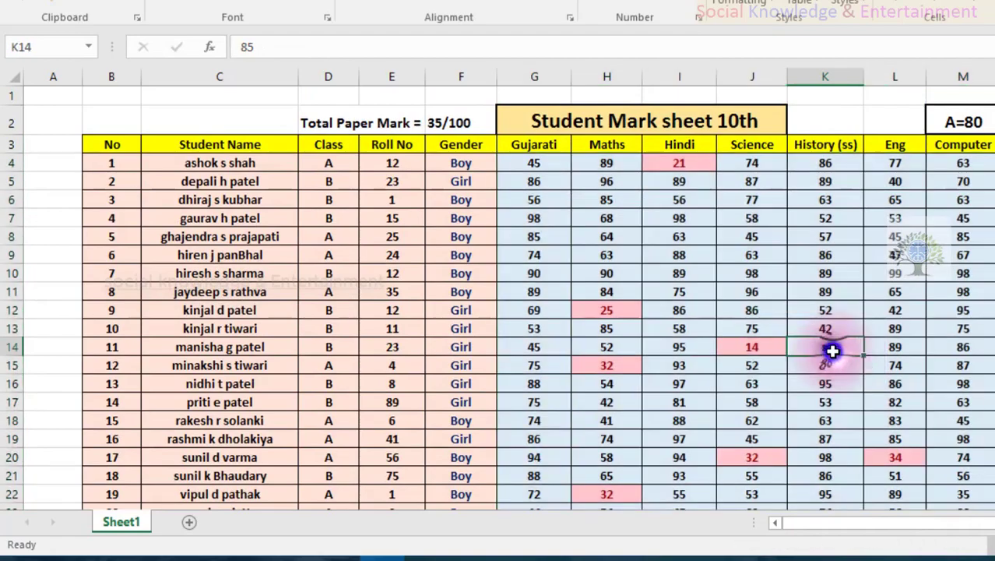
{"action": "left_click_drag", "start_coordinate": [960, 523], "coordinate": [918, 547]}
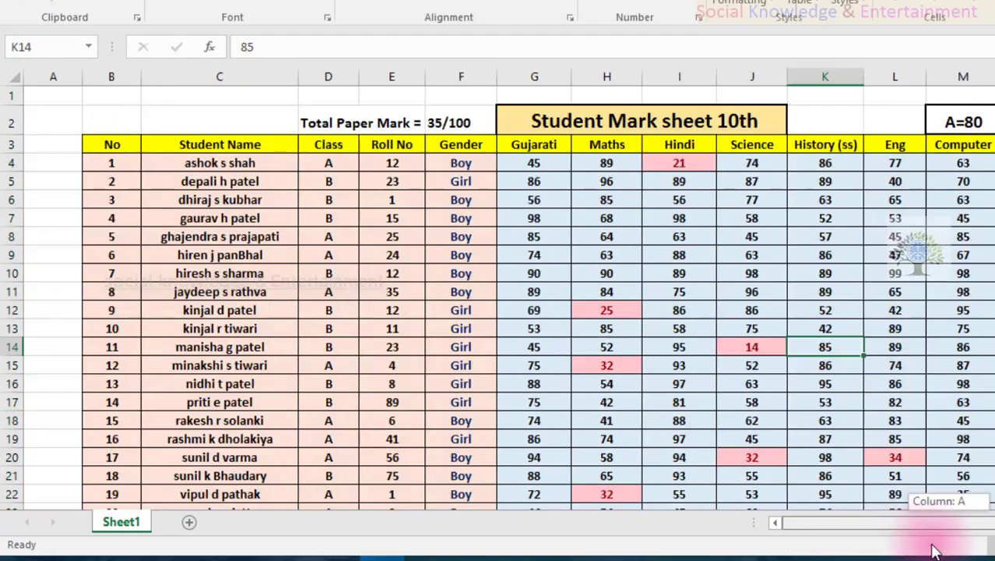
{"action": "mouse_move", "coordinate": [917, 547]}
{"action": "left_mouse_down"}
{"action": "mouse_move", "coordinate": [990, 547]}
{"action": "mouse_move", "coordinate": [991, 524]}
{"action": "mouse_move", "coordinate": [878, 523]}
{"action": "left_mouse_up"}
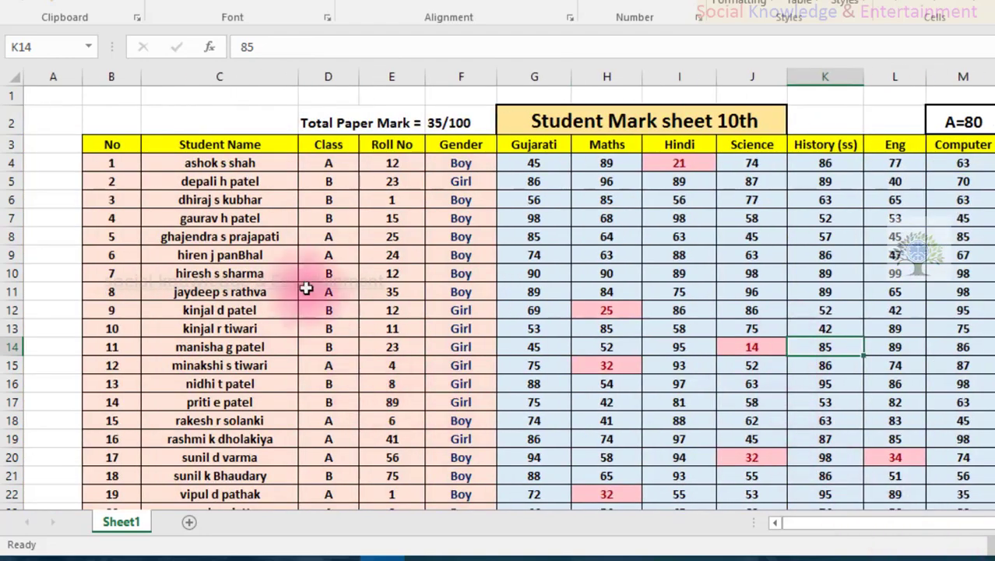
{"action": "left_click", "coordinate": [220, 218]}
{"action": "scroll", "coordinate": [832, 292], "scroll_direction": "down", "scroll_amount": 3}
{"action": "scroll", "coordinate": [832, 292], "scroll_direction": "up", "scroll_amount": 3}
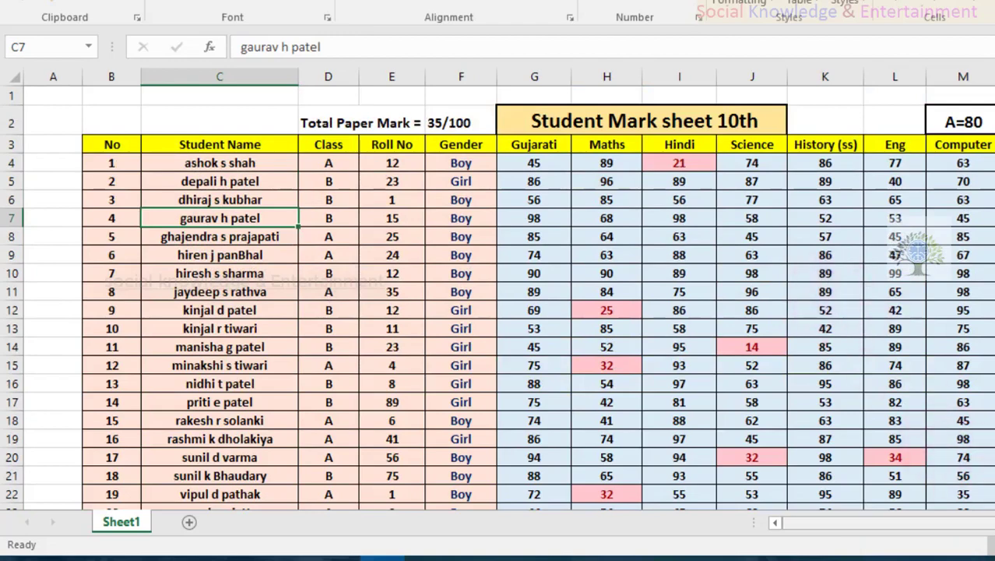
{"action": "scroll", "coordinate": [508, 289], "scroll_direction": "right", "scroll_amount": 5}
{"action": "scroll", "coordinate": [508, 288], "scroll_direction": "right", "scroll_amount": 1}
{"action": "scroll", "coordinate": [507, 288], "scroll_direction": "left", "scroll_amount": 6}
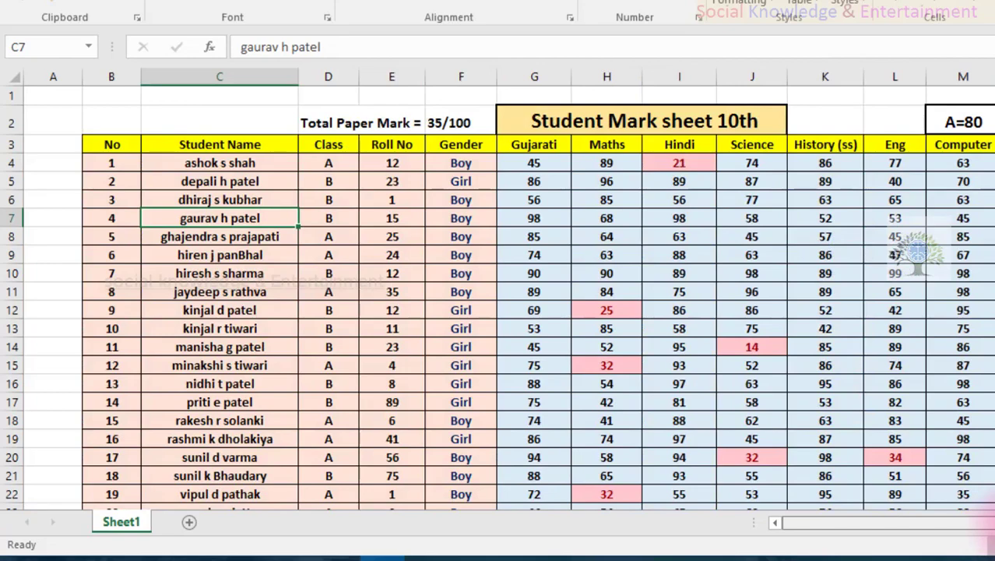
{"action": "scroll", "coordinate": [508, 289], "scroll_direction": "right", "scroll_amount": 5}
{"action": "scroll", "coordinate": [507, 289], "scroll_direction": "right", "scroll_amount": 1}
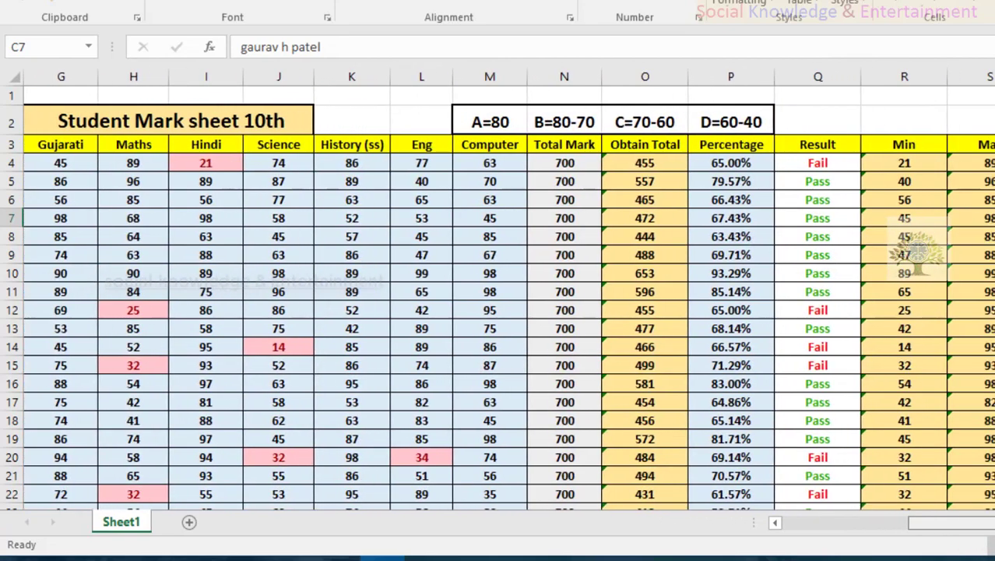
{"action": "scroll", "coordinate": [508, 288], "scroll_direction": "left", "scroll_amount": 6}
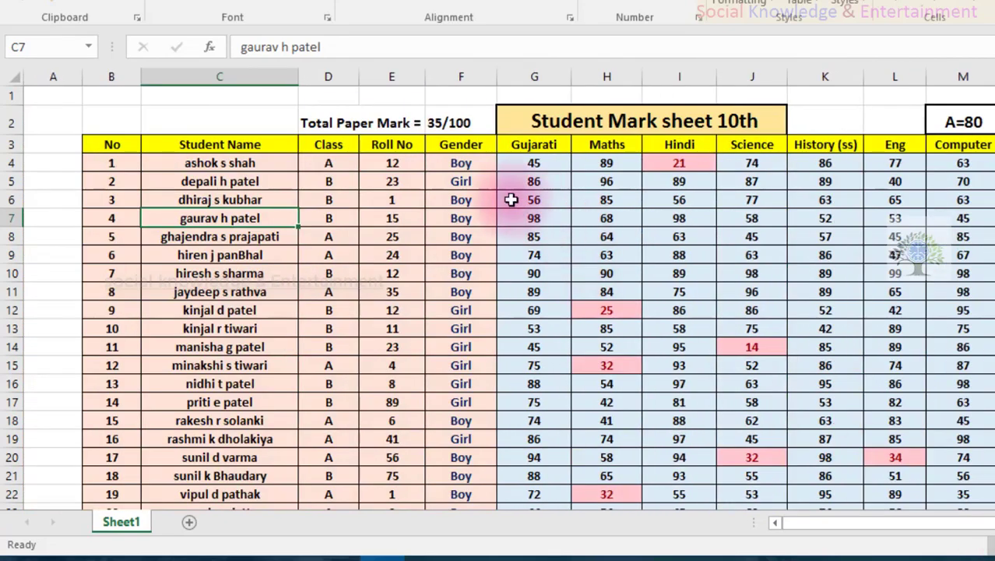
{"action": "left_click", "coordinate": [326, 150]}
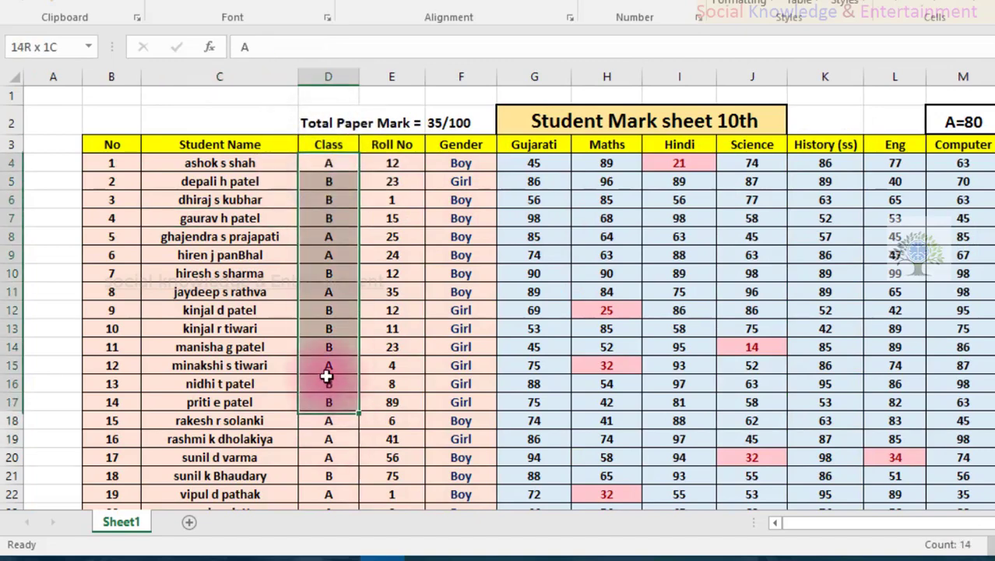
{"action": "left_click_drag", "start_coordinate": [325, 171], "coordinate": [328, 346]}
{"action": "left_click", "coordinate": [305, 181]}
{"action": "left_click_drag", "start_coordinate": [325, 163], "coordinate": [333, 451]}
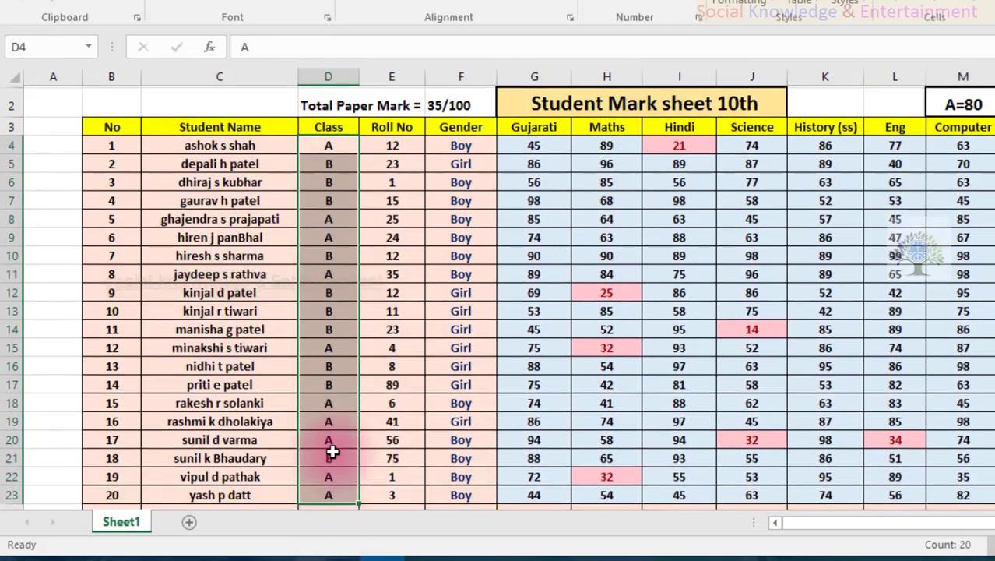
{"action": "left_click", "coordinate": [333, 422]}
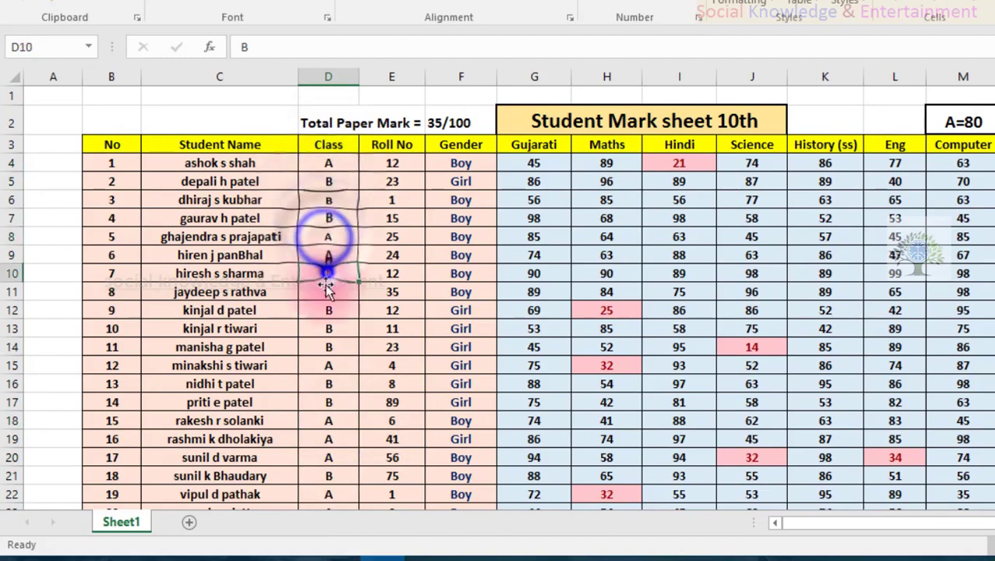
{"action": "left_click", "coordinate": [297, 415]}
{"action": "mouse_move", "coordinate": [335, 162]}
{"action": "left_mouse_down"}
{"action": "mouse_move", "coordinate": [348, 522]}
{"action": "mouse_move", "coordinate": [343, 462]}
{"action": "left_mouse_up"}
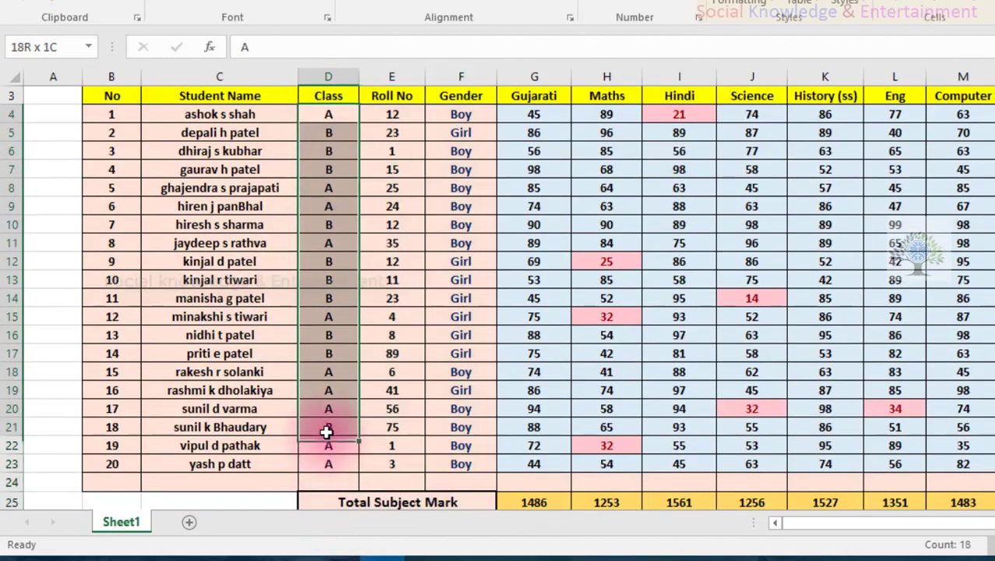
{"action": "scroll", "coordinate": [335, 405], "scroll_direction": "up", "scroll_amount": 1}
{"action": "left_click", "coordinate": [344, 348]}
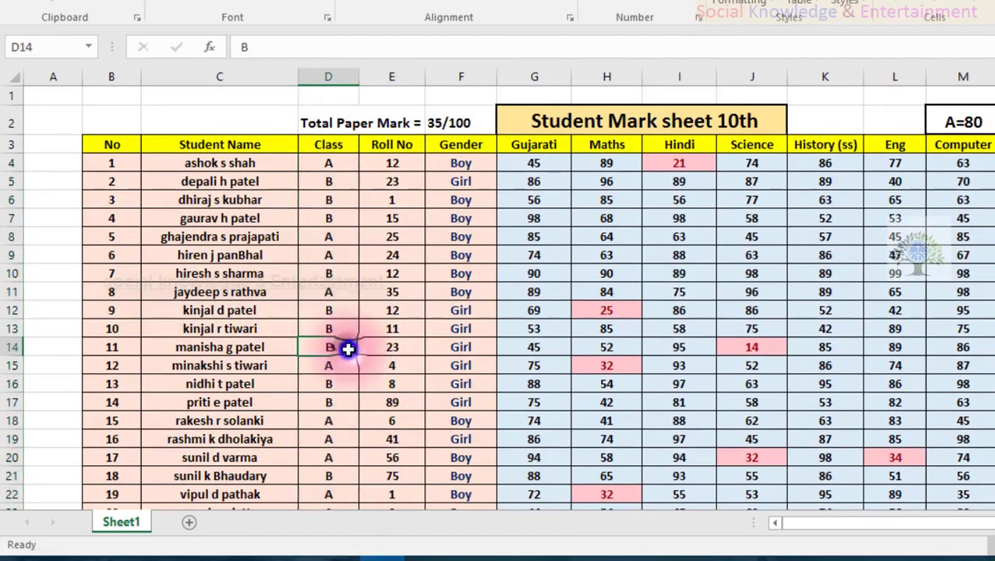
{"action": "left_click_drag", "start_coordinate": [317, 164], "coordinate": [331, 493]}
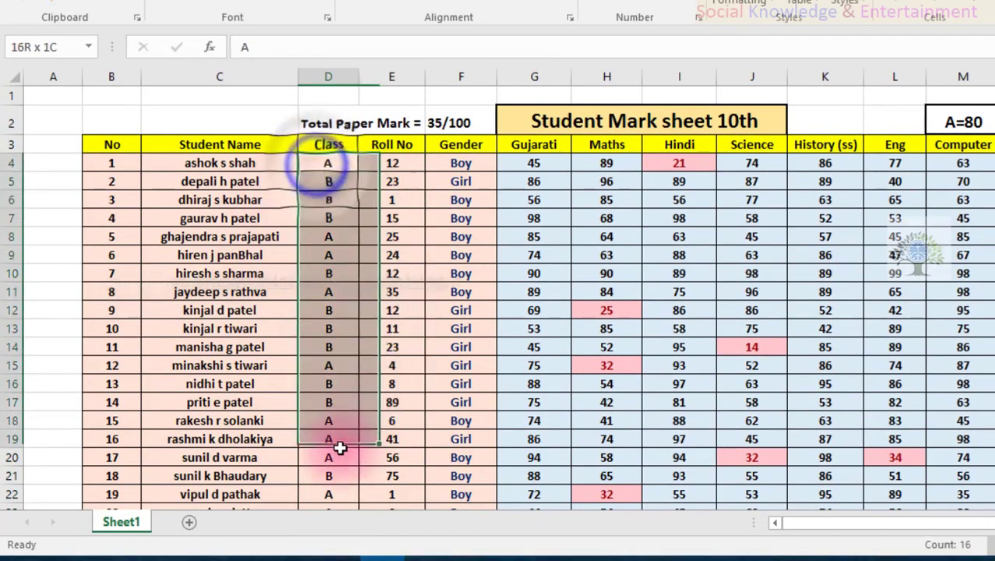
{"action": "left_click", "coordinate": [581, 312]}
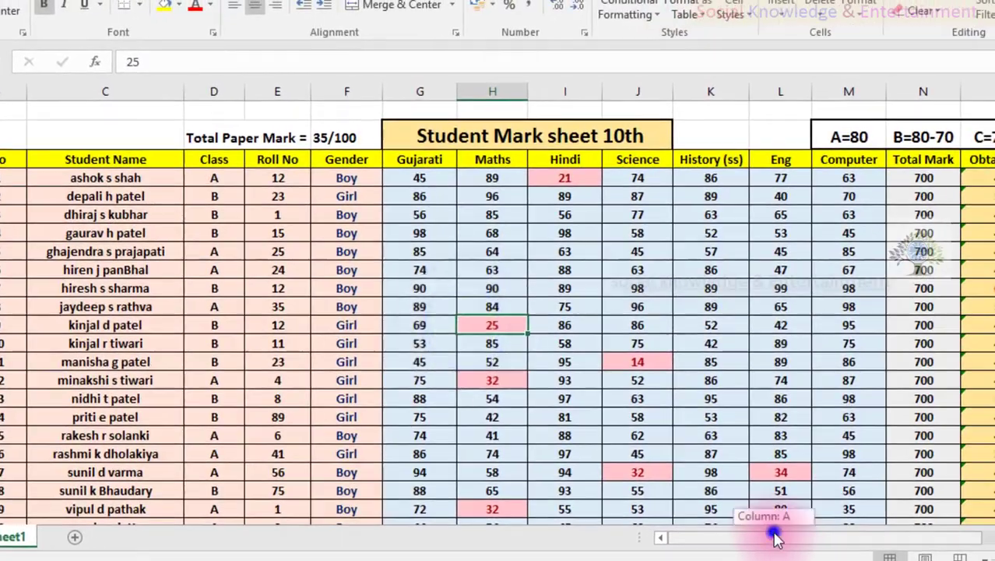
{"action": "left_click_drag", "start_coordinate": [777, 523], "coordinate": [919, 537]}
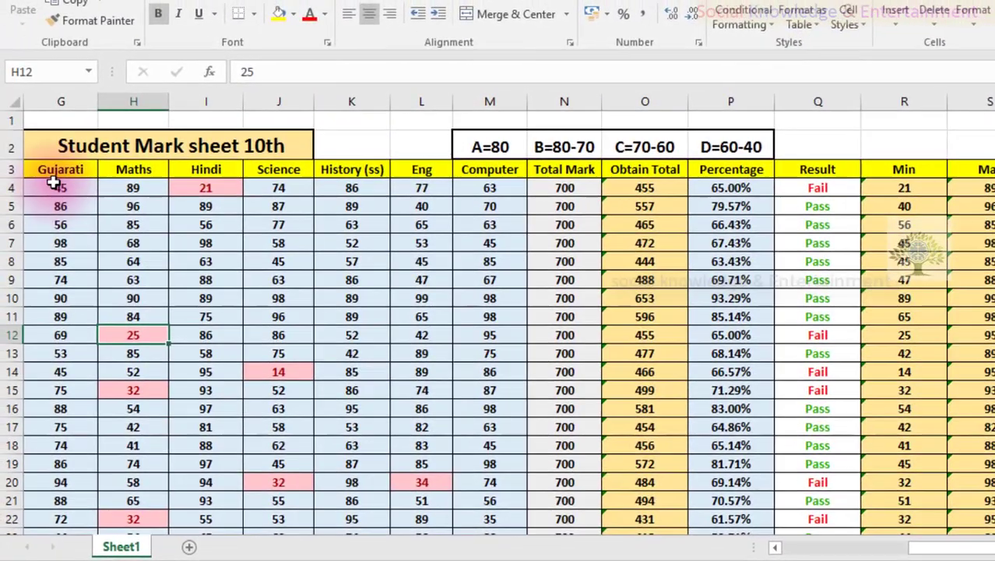
{"action": "left_click_drag", "start_coordinate": [52, 183], "coordinate": [964, 529]}
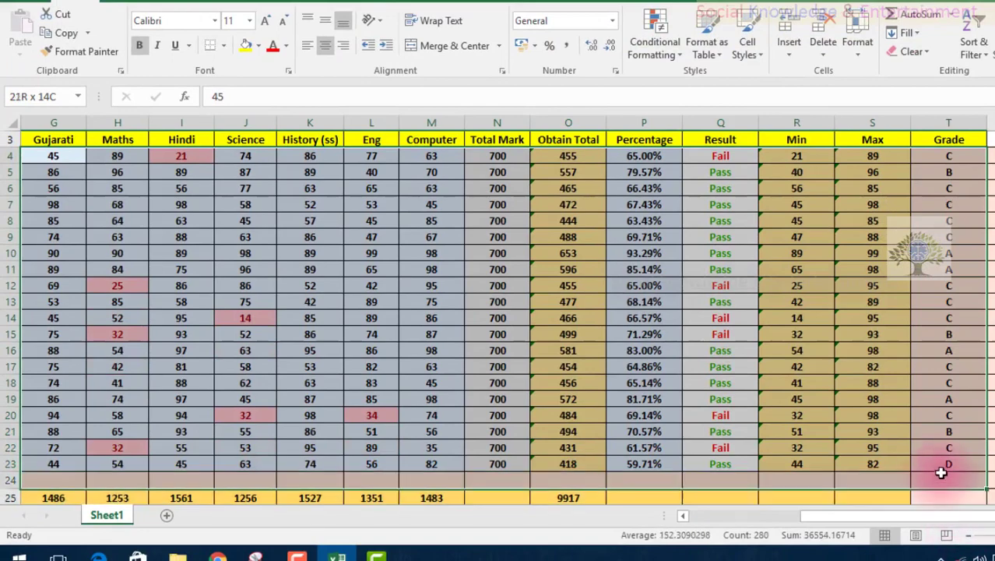
{"action": "left_click", "coordinate": [616, 315]}
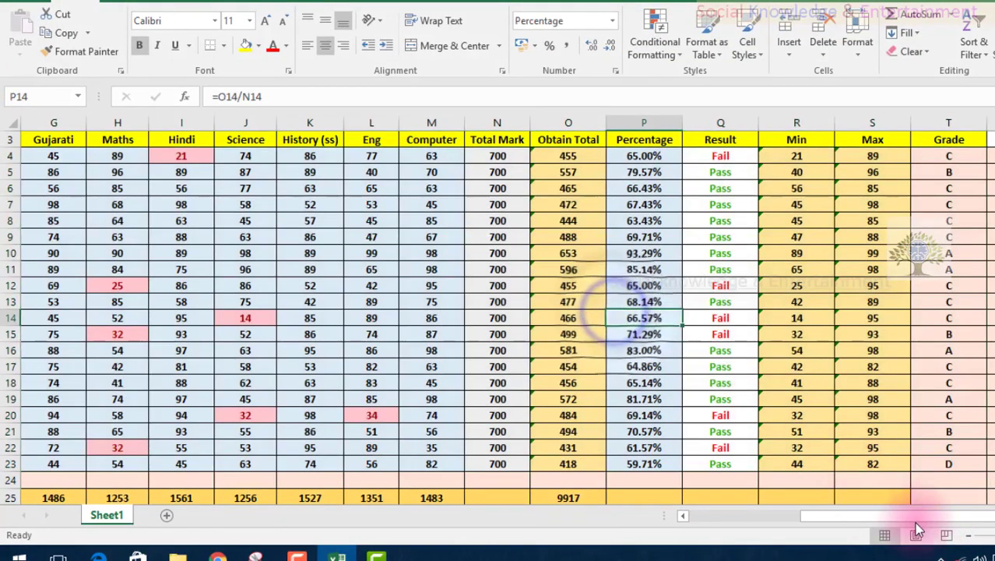
{"action": "left_click_drag", "start_coordinate": [829, 514], "coordinate": [699, 516]}
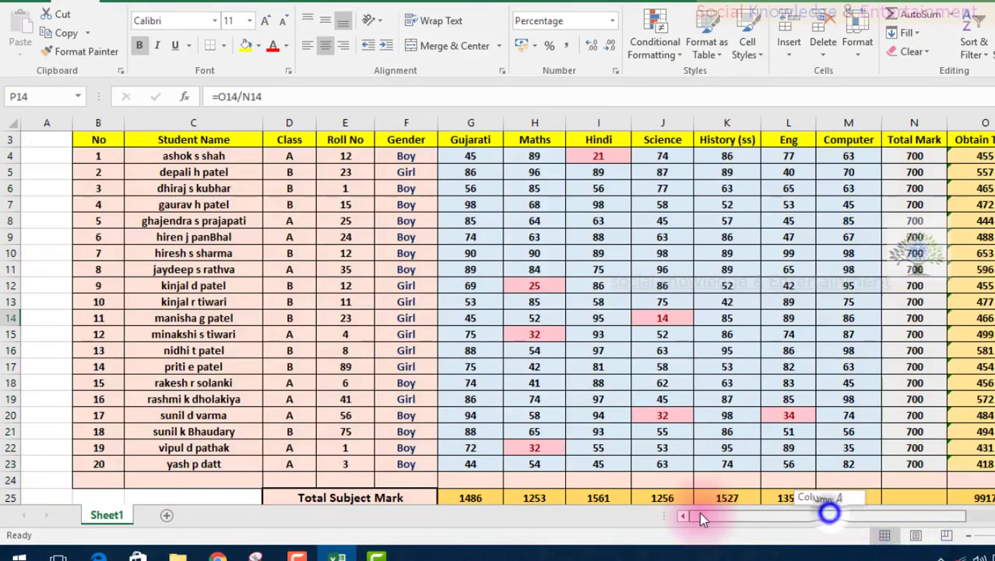
{"action": "left_click", "coordinate": [644, 305]}
{"action": "left_click", "coordinate": [651, 51]}
{"action": "mouse_move", "coordinate": [531, 185]}
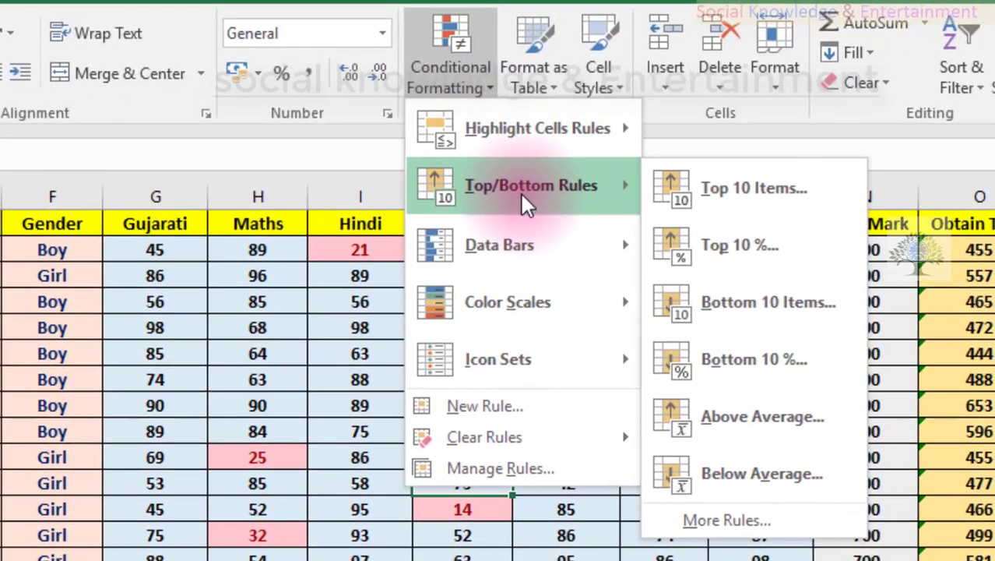
{"action": "left_click", "coordinate": [771, 188]}
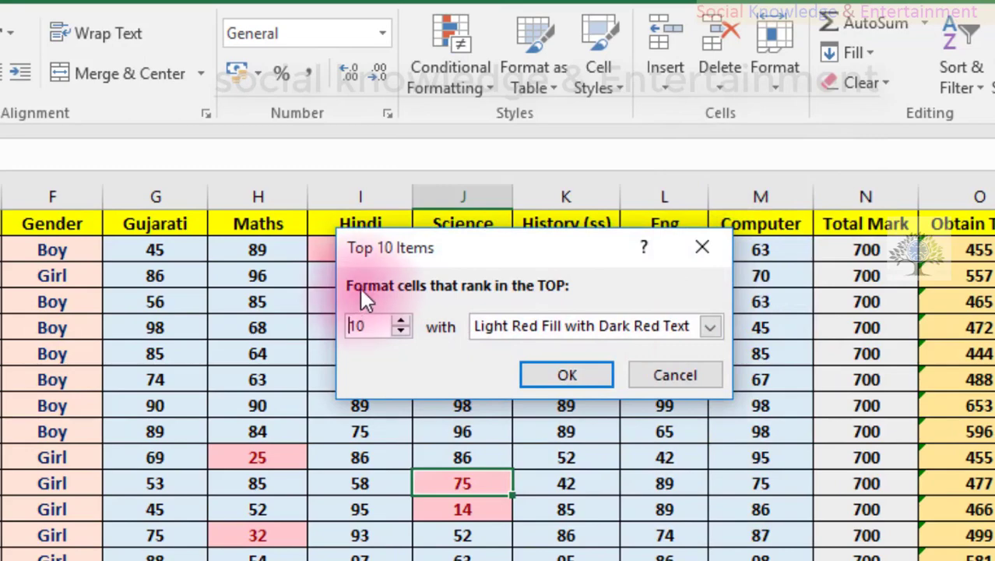
{"action": "left_click", "coordinate": [646, 376]}
{"action": "left_click", "coordinate": [286, 356]}
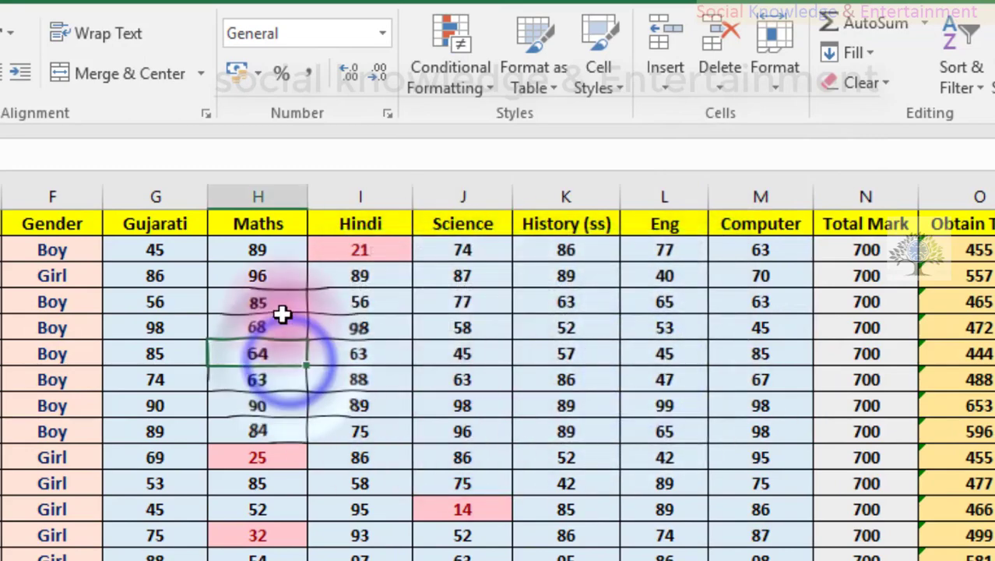
{"action": "scroll", "coordinate": [255, 478], "scroll_direction": "up", "scroll_amount": 1}
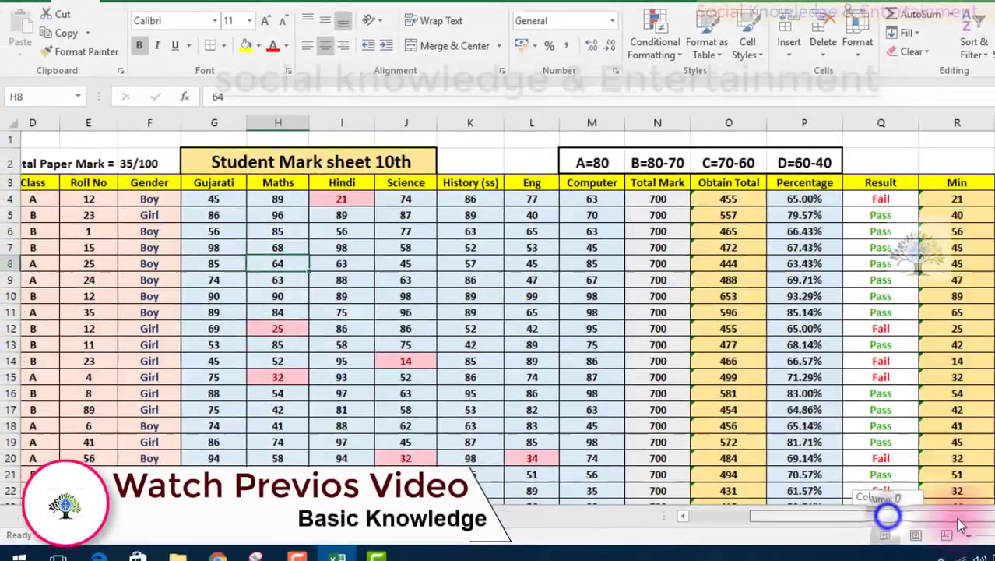
{"action": "mouse_move", "coordinate": [872, 516]}
{"action": "left_mouse_down"}
{"action": "mouse_move", "coordinate": [888, 514]}
{"action": "mouse_move", "coordinate": [824, 514]}
{"action": "left_mouse_up"}
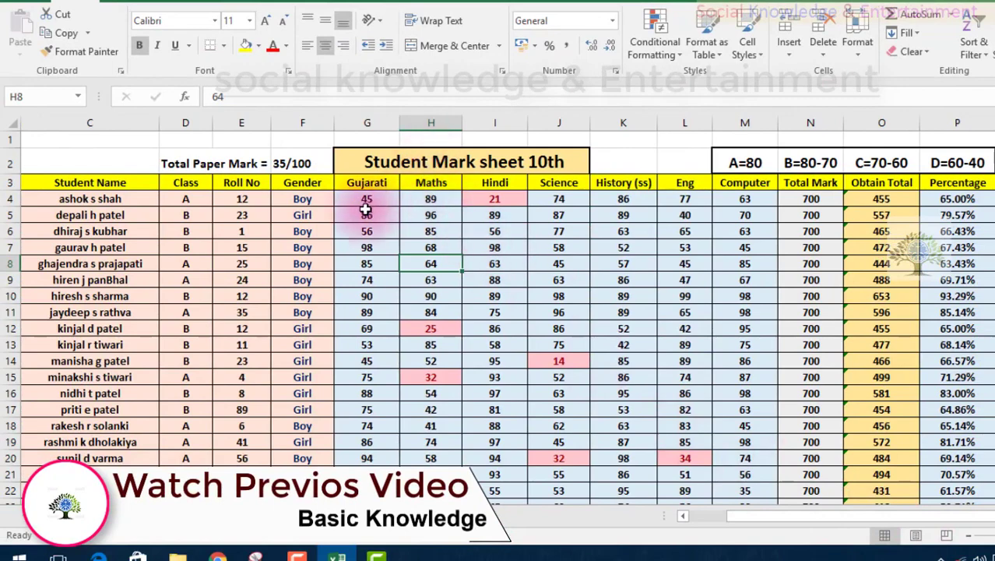
{"action": "left_click_drag", "start_coordinate": [362, 199], "coordinate": [743, 504]}
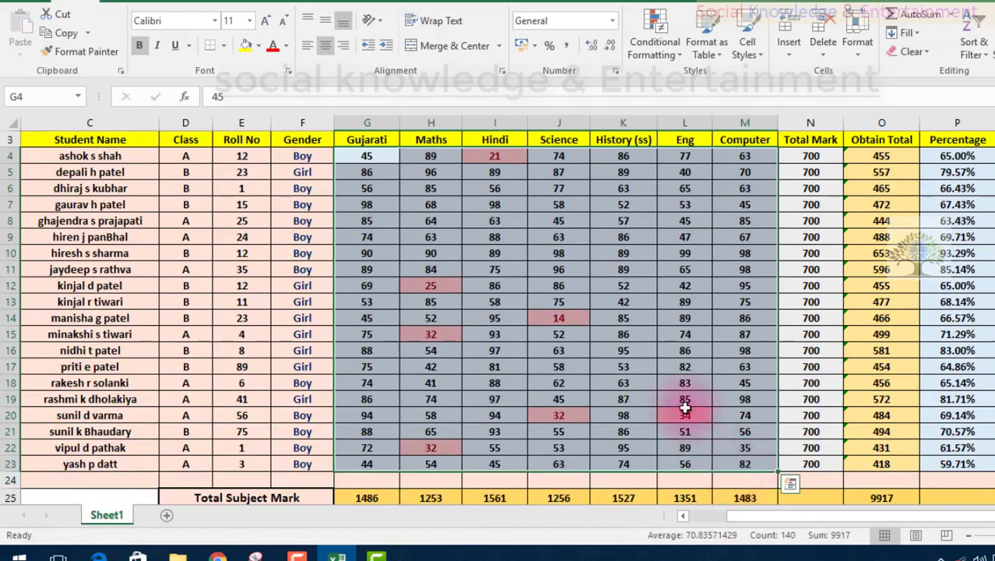
{"action": "scroll", "coordinate": [677, 401], "scroll_direction": "up", "scroll_amount": 1}
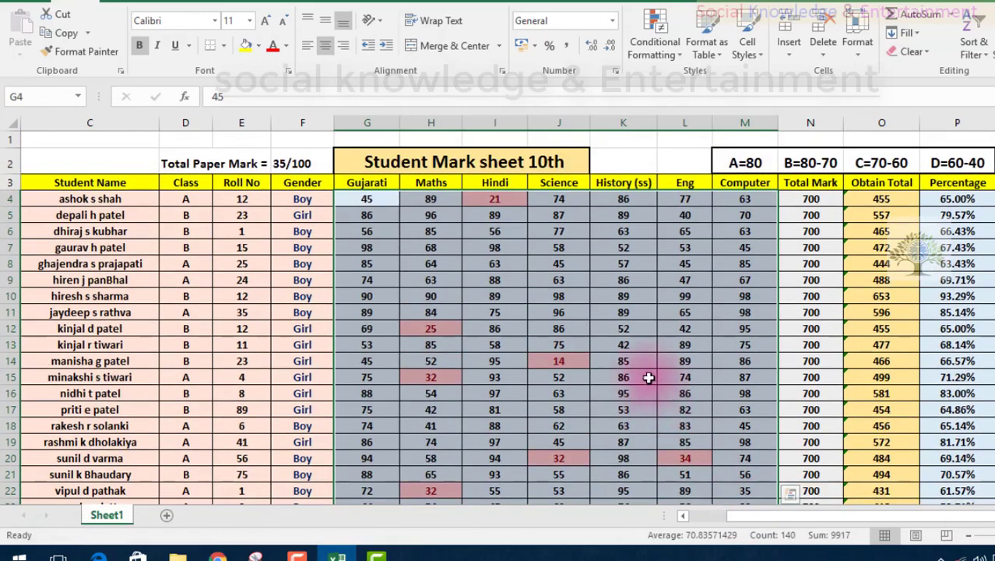
{"action": "left_click", "coordinate": [581, 277]}
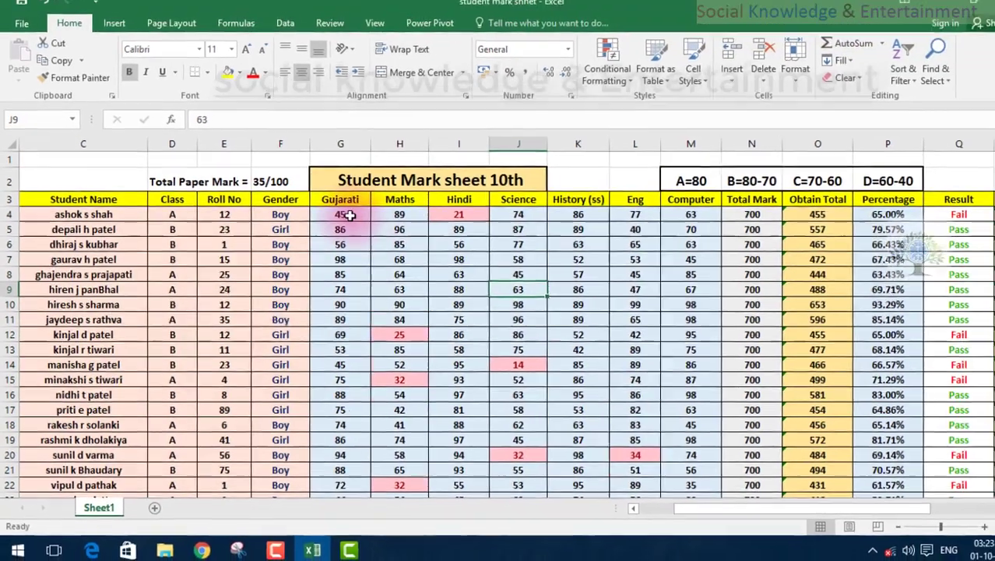
{"action": "left_click", "coordinate": [350, 216]}
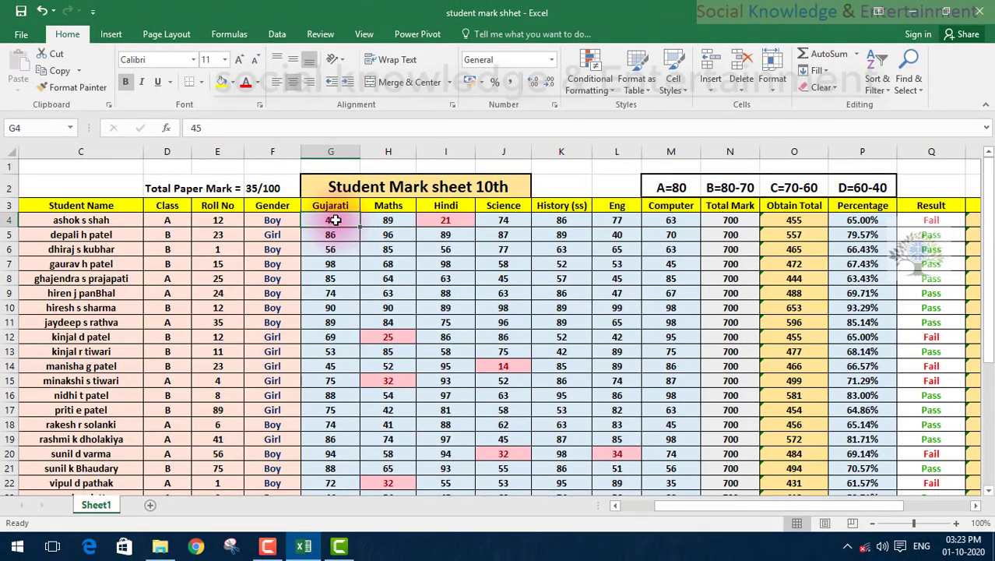
{"action": "mouse_move", "coordinate": [335, 221]}
{"action": "left_mouse_down"}
{"action": "mouse_move", "coordinate": [888, 557]}
{"action": "mouse_move", "coordinate": [919, 420]}
{"action": "left_mouse_up"}
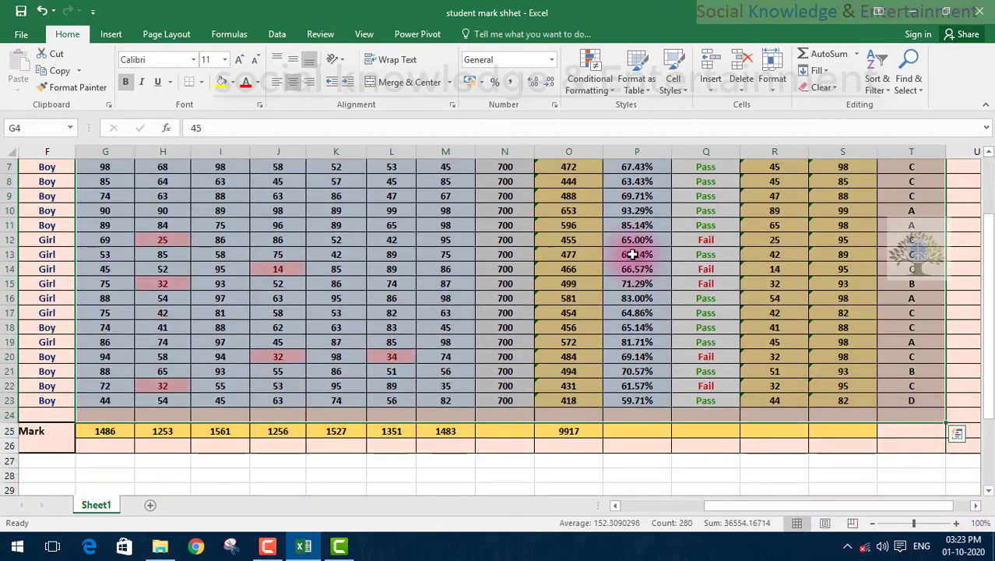
{"action": "left_click", "coordinate": [633, 254]}
{"action": "scroll", "coordinate": [633, 254], "scroll_direction": "up", "scroll_amount": 2}
{"action": "scroll", "coordinate": [633, 254], "scroll_direction": "down", "scroll_amount": 1}
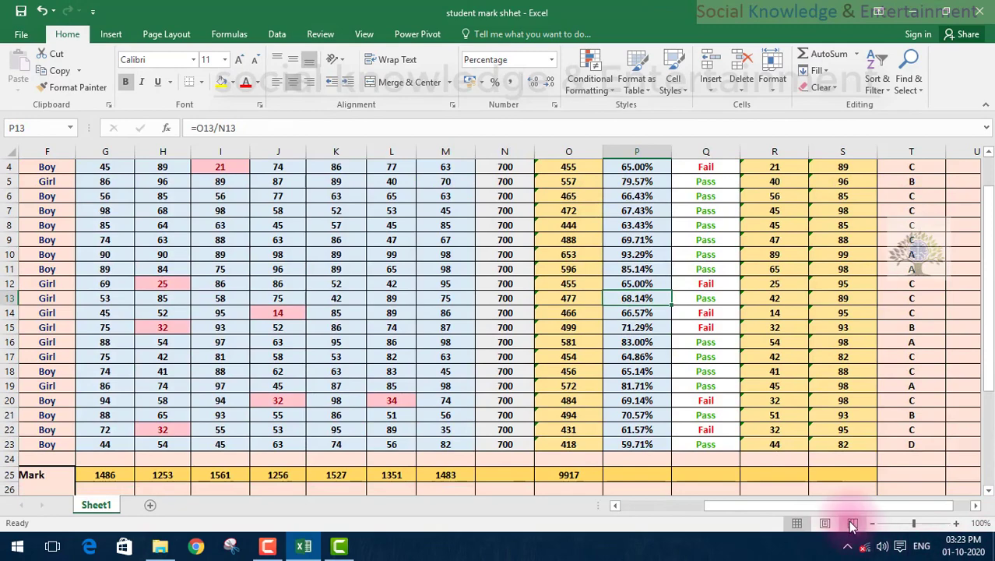
{"action": "left_click_drag", "start_coordinate": [849, 506], "coordinate": [767, 506]}
{"action": "scroll", "coordinate": [626, 387], "scroll_direction": "up", "scroll_amount": 1}
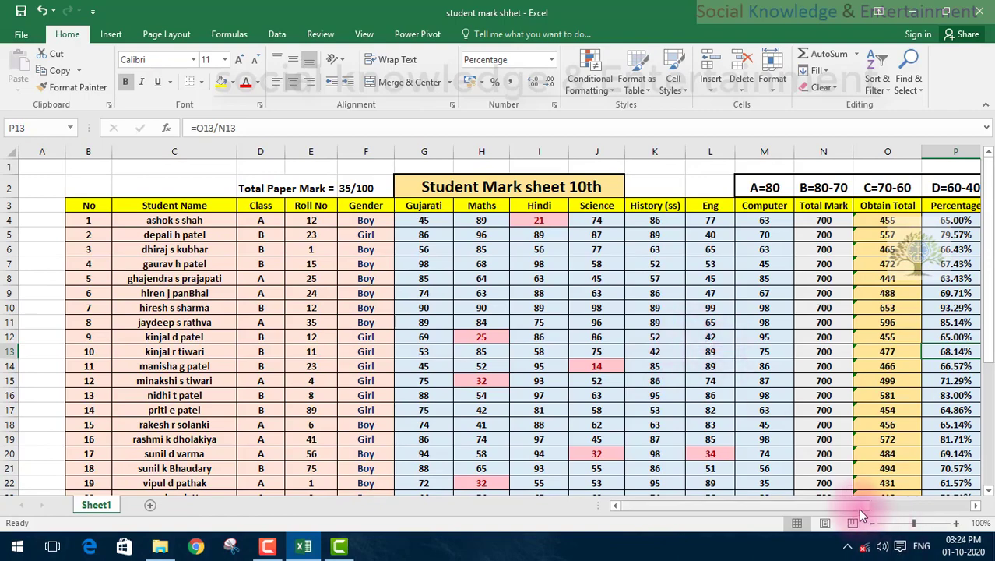
{"action": "left_click_drag", "start_coordinate": [858, 508], "coordinate": [947, 509]}
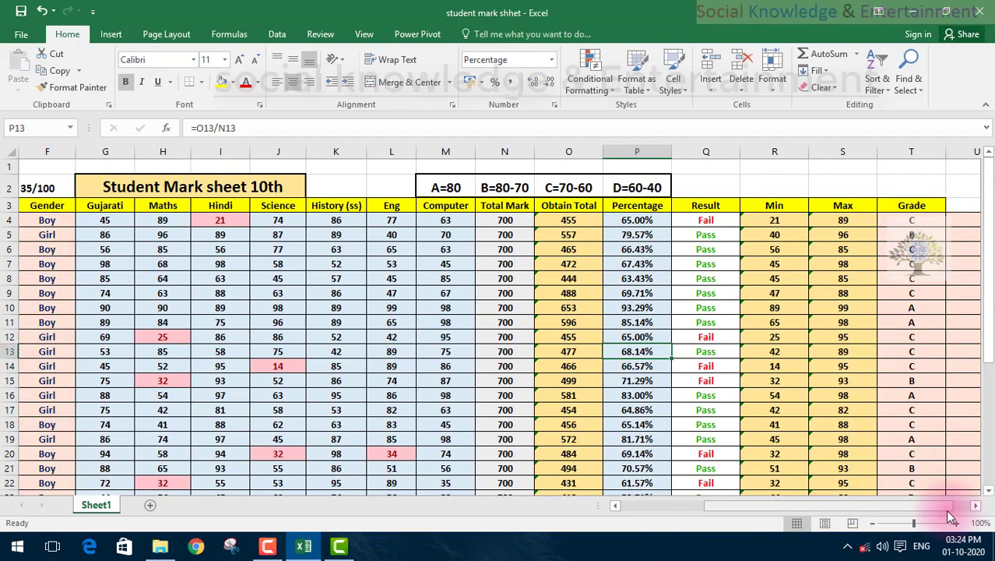
{"action": "left_click_drag", "start_coordinate": [943, 510], "coordinate": [819, 505]}
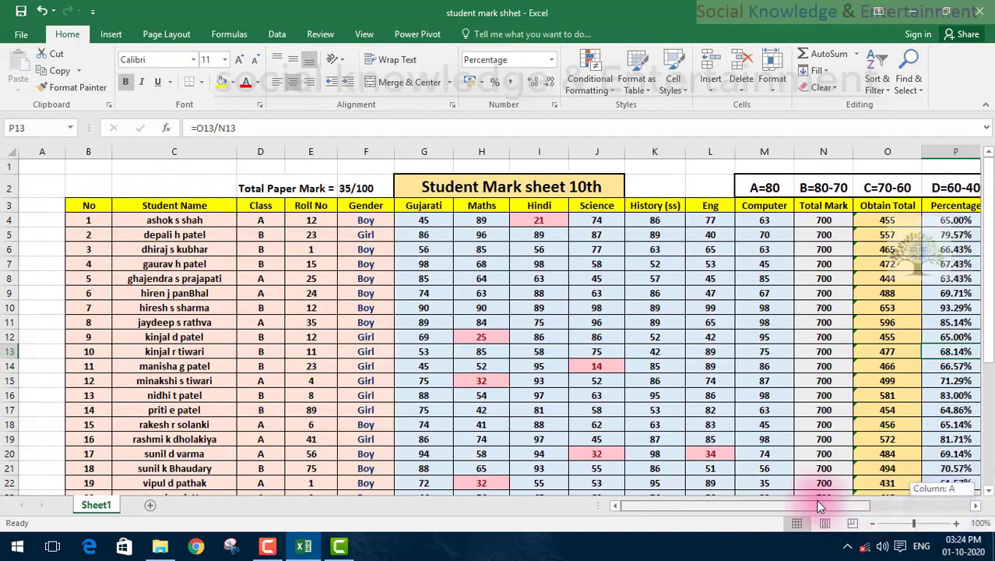
{"action": "mouse_move", "coordinate": [819, 506]}
{"action": "left_mouse_down"}
{"action": "mouse_move", "coordinate": [968, 506]}
{"action": "mouse_move", "coordinate": [831, 504]}
{"action": "left_mouse_up"}
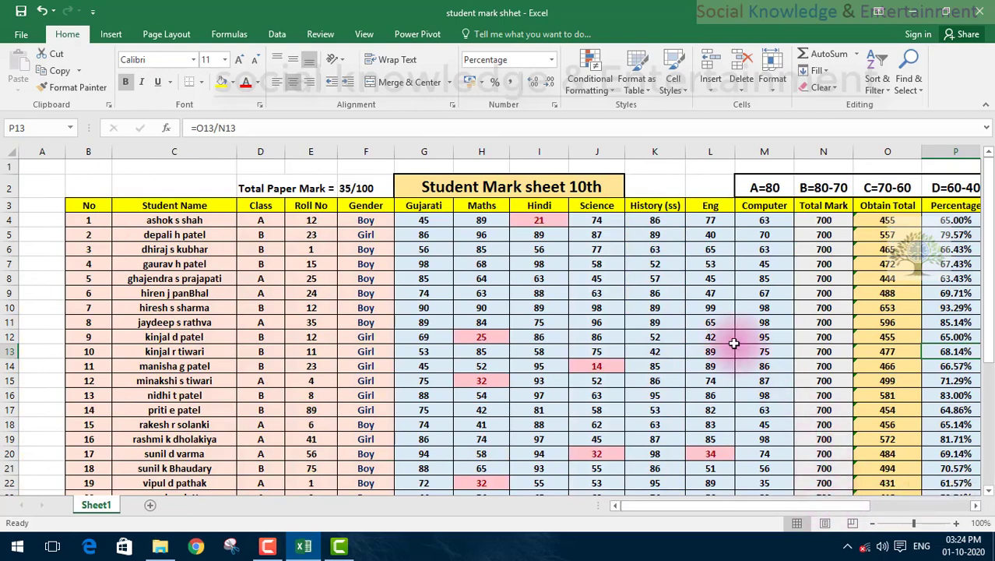
{"action": "left_click_drag", "start_coordinate": [774, 505], "coordinate": [914, 505]}
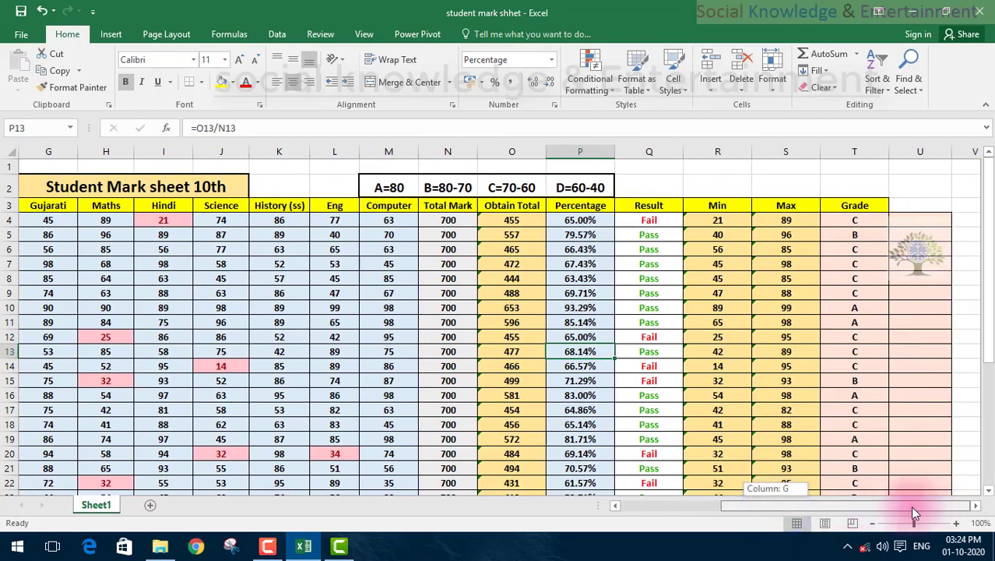
{"action": "left_click_drag", "start_coordinate": [928, 505], "coordinate": [760, 511]}
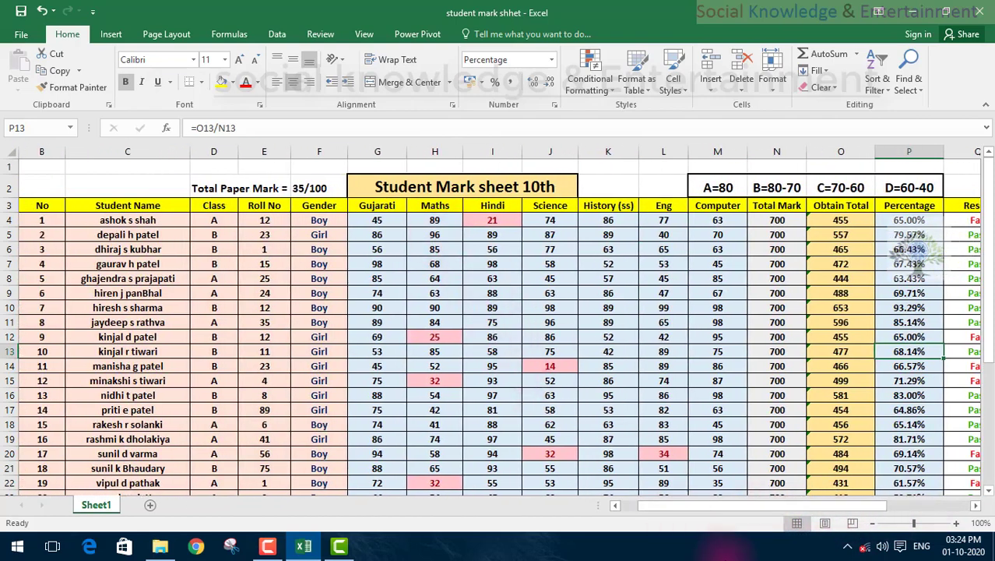
{"action": "left_click_drag", "start_coordinate": [718, 506], "coordinate": [806, 508]}
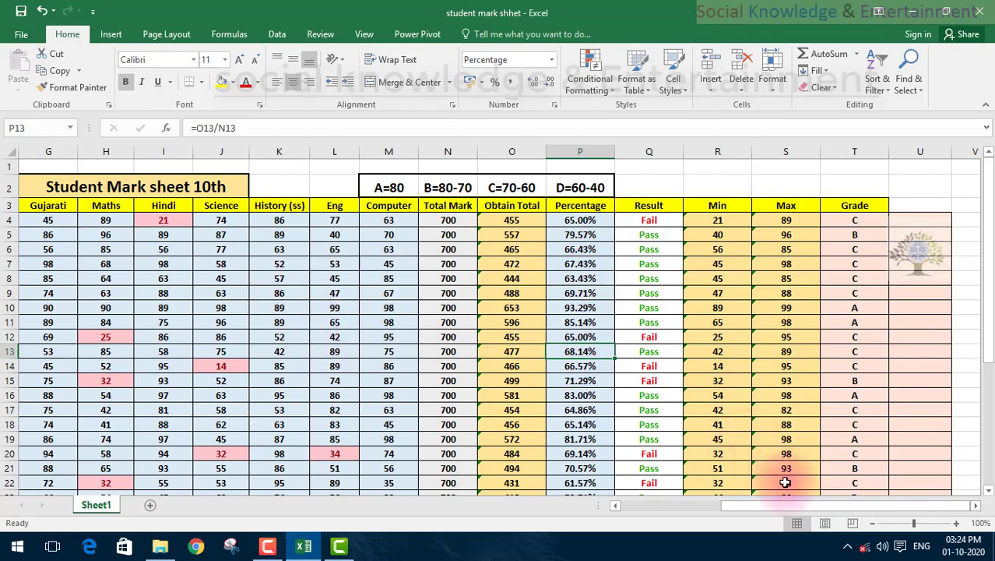
{"action": "mouse_move", "coordinate": [780, 509]}
{"action": "left_mouse_down"}
{"action": "mouse_move", "coordinate": [693, 514]}
{"action": "mouse_move", "coordinate": [767, 514]}
{"action": "left_mouse_up"}
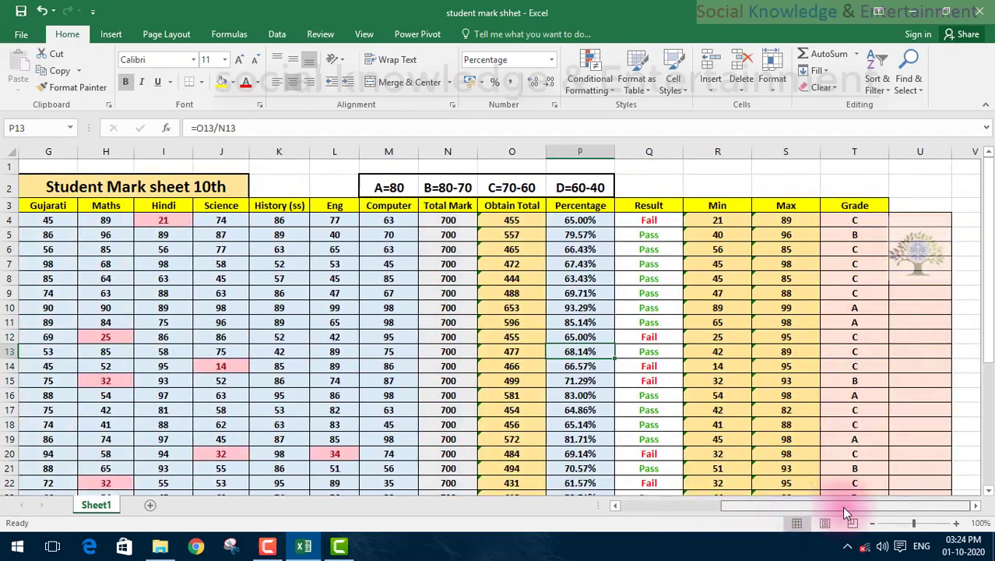
{"action": "scroll", "coordinate": [603, 322], "scroll_direction": "down", "scroll_amount": 2}
{"action": "scroll", "coordinate": [600, 328], "scroll_direction": "up", "scroll_amount": 2}
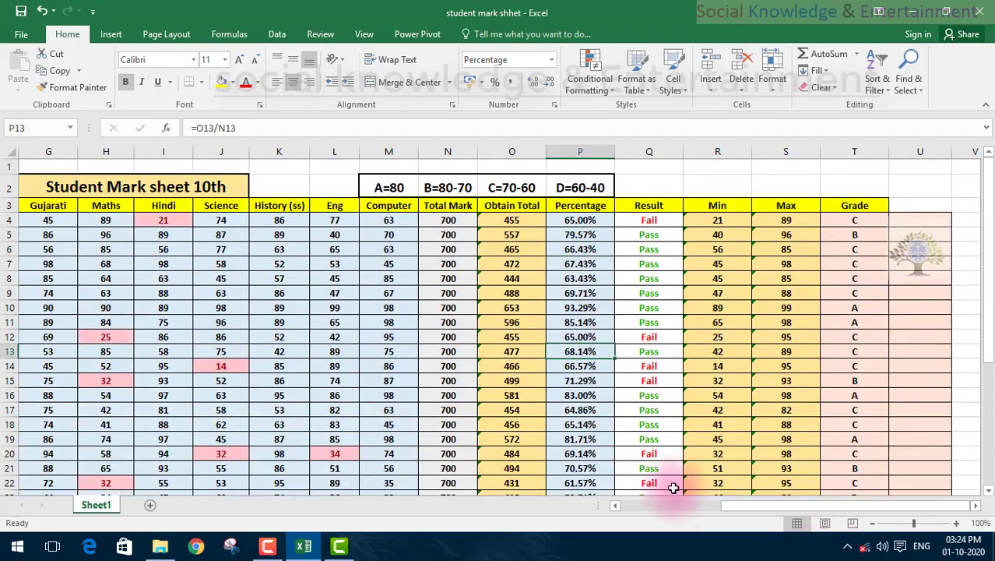
{"action": "left_click_drag", "start_coordinate": [731, 506], "coordinate": [626, 527]}
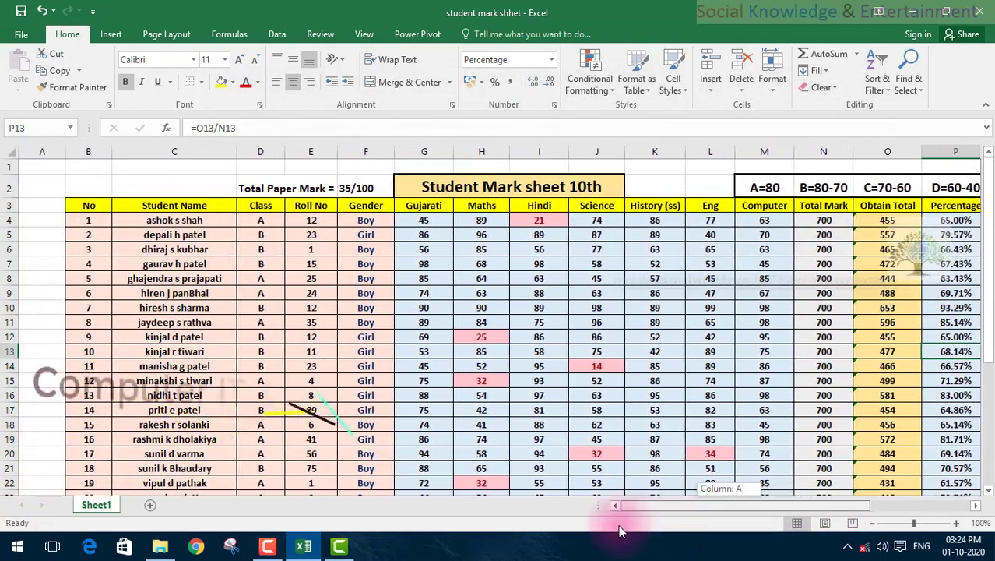
{"action": "scroll", "coordinate": [707, 365], "scroll_direction": "down", "scroll_amount": 2}
{"action": "scroll", "coordinate": [707, 379], "scroll_direction": "up", "scroll_amount": 2}
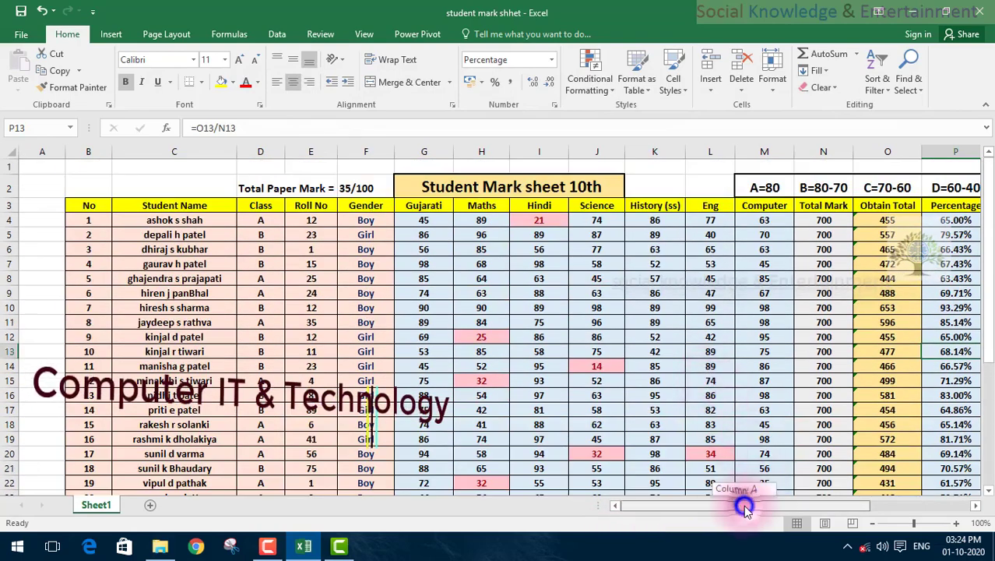
{"action": "left_click_drag", "start_coordinate": [744, 505], "coordinate": [833, 505]}
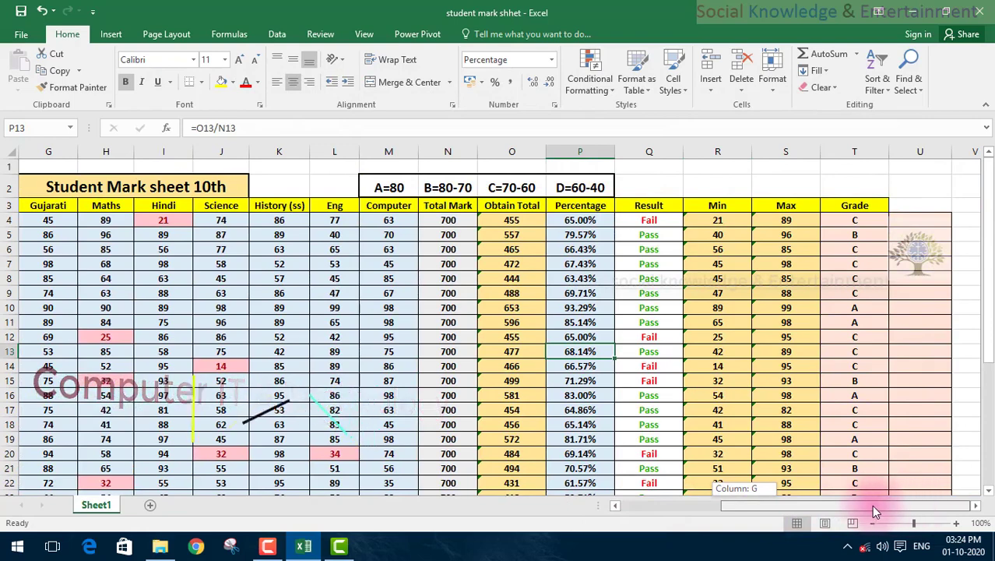
{"action": "left_click_drag", "start_coordinate": [913, 510], "coordinate": [717, 525]}
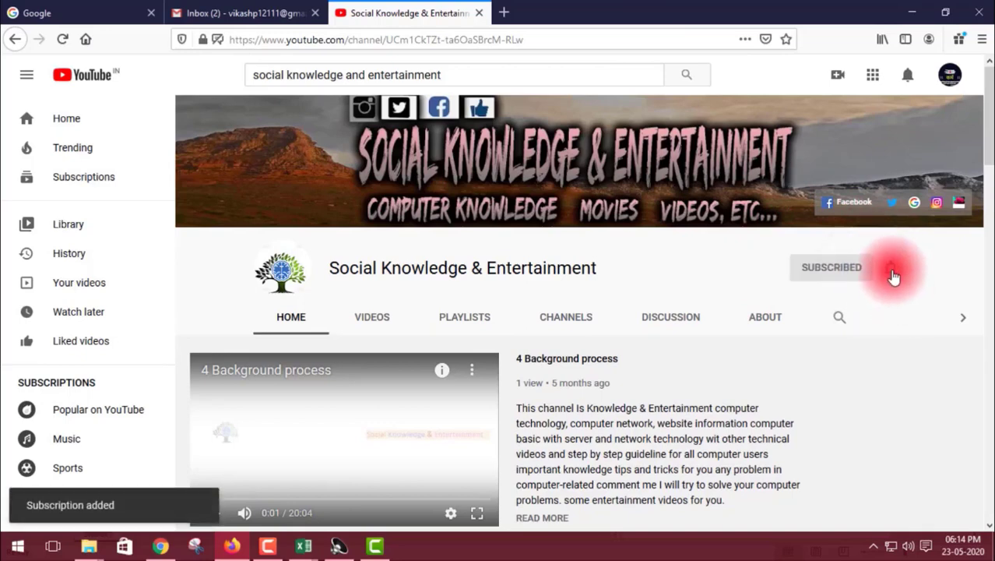
- Set the Social Knowledge & Entertainment channel's notification bell to All
{"action": "left_click", "coordinate": [893, 276]}
{"action": "left_click", "coordinate": [863, 302]}
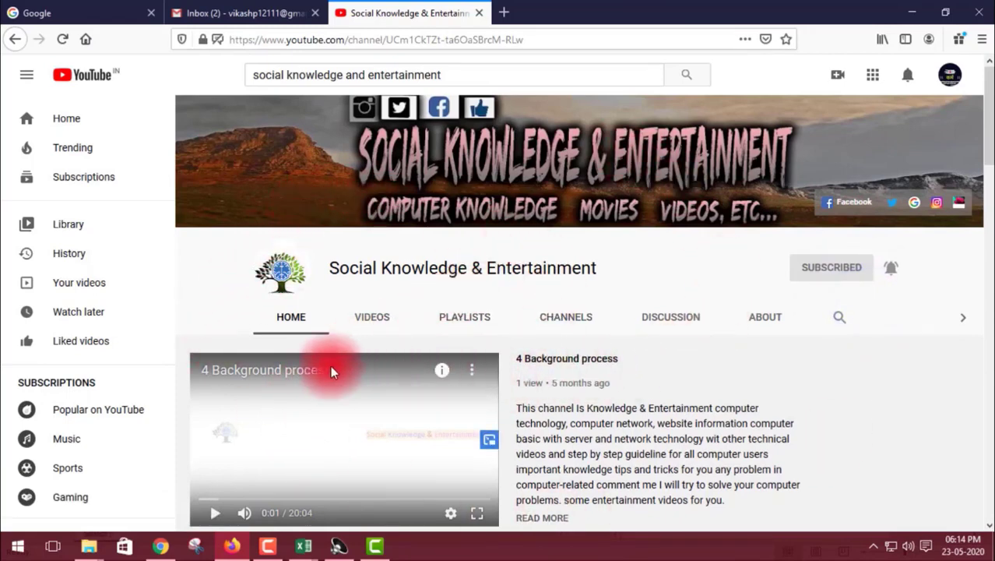
{"action": "scroll", "coordinate": [363, 385], "scroll_direction": "down", "scroll_amount": 3}
{"action": "scroll", "coordinate": [361, 393], "scroll_direction": "down", "scroll_amount": 3}
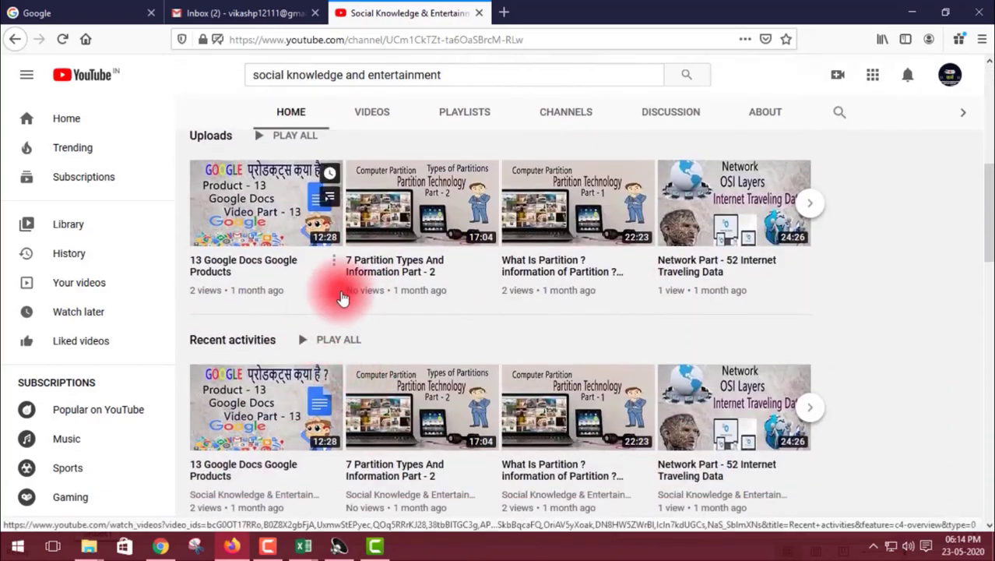
{"action": "scroll", "coordinate": [343, 296], "scroll_direction": "down", "scroll_amount": 2}
{"action": "scroll", "coordinate": [355, 310], "scroll_direction": "down", "scroll_amount": 5}
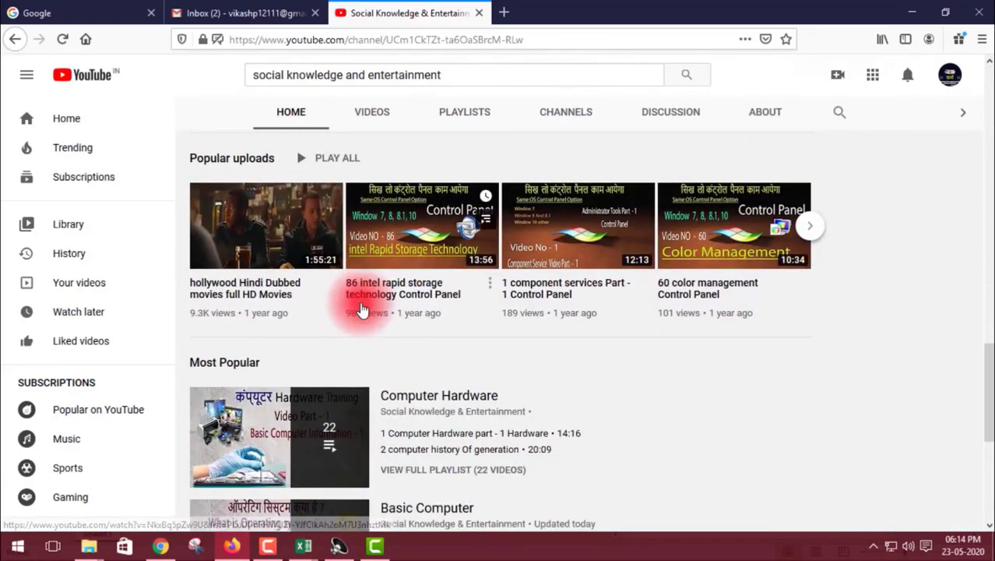
{"action": "scroll", "coordinate": [360, 310], "scroll_direction": "down", "scroll_amount": 3}
{"action": "scroll", "coordinate": [360, 309], "scroll_direction": "up", "scroll_amount": 5}
{"action": "scroll", "coordinate": [361, 309], "scroll_direction": "up", "scroll_amount": 3}
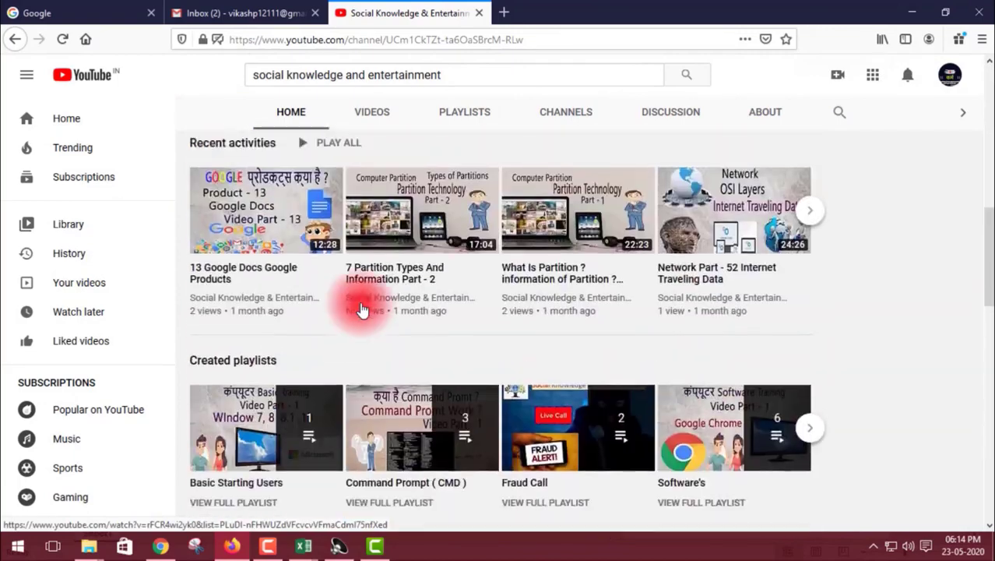
{"action": "scroll", "coordinate": [360, 309], "scroll_direction": "up", "scroll_amount": 4}
{"action": "scroll", "coordinate": [361, 307], "scroll_direction": "up", "scroll_amount": 2}
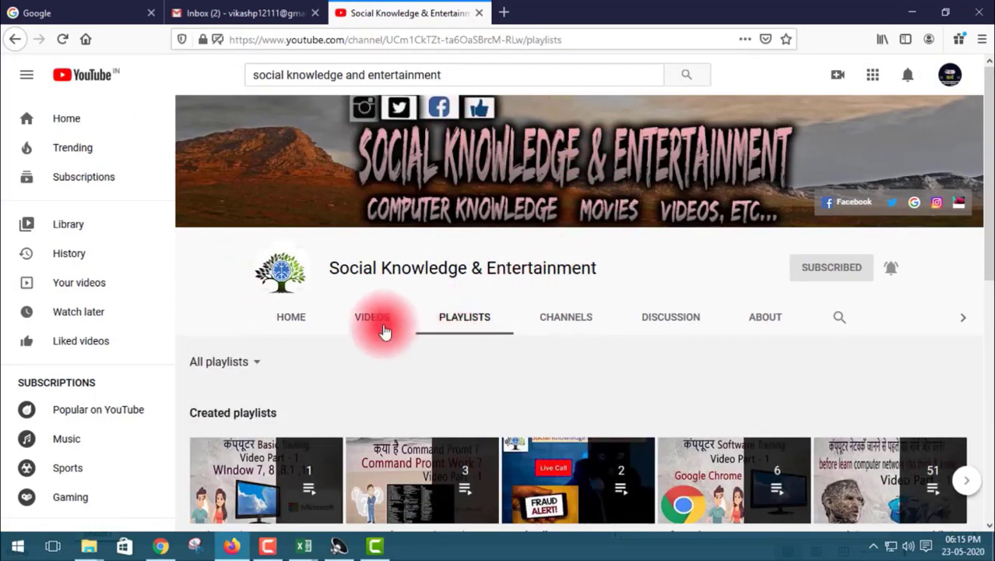
- Play the Basic Starting Users playlist, return to the Playlists page and close the miniplayer
{"action": "scroll", "coordinate": [366, 271], "scroll_direction": "down", "scroll_amount": 3}
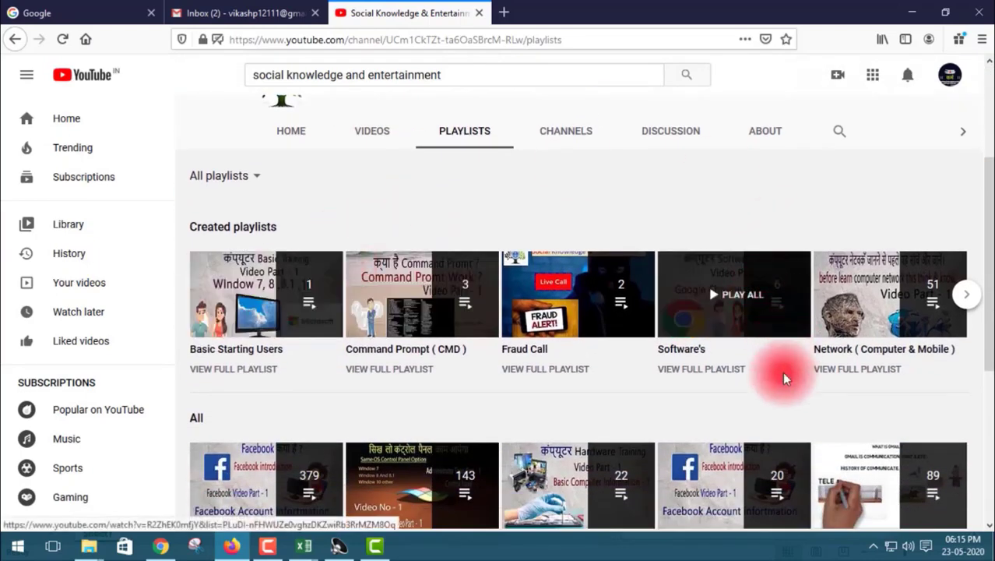
{"action": "mouse_move", "coordinate": [267, 479]}
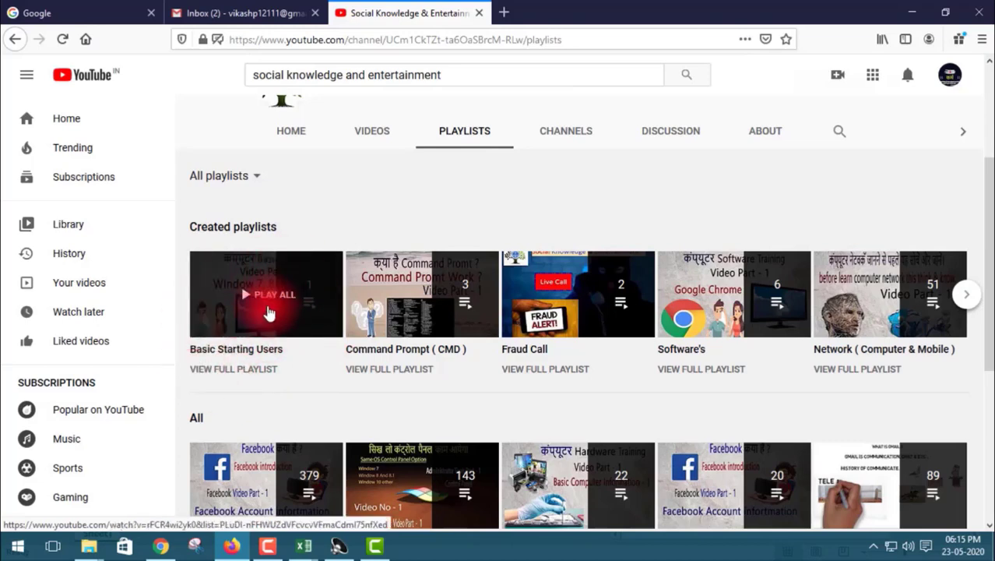
{"action": "scroll", "coordinate": [254, 305], "scroll_direction": "down", "scroll_amount": 1}
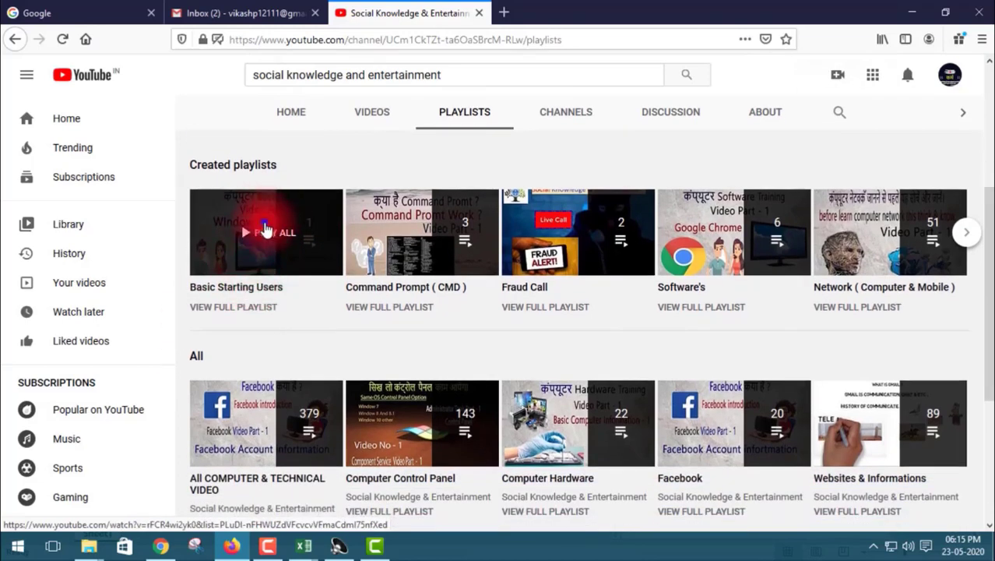
{"action": "left_click", "coordinate": [266, 229]}
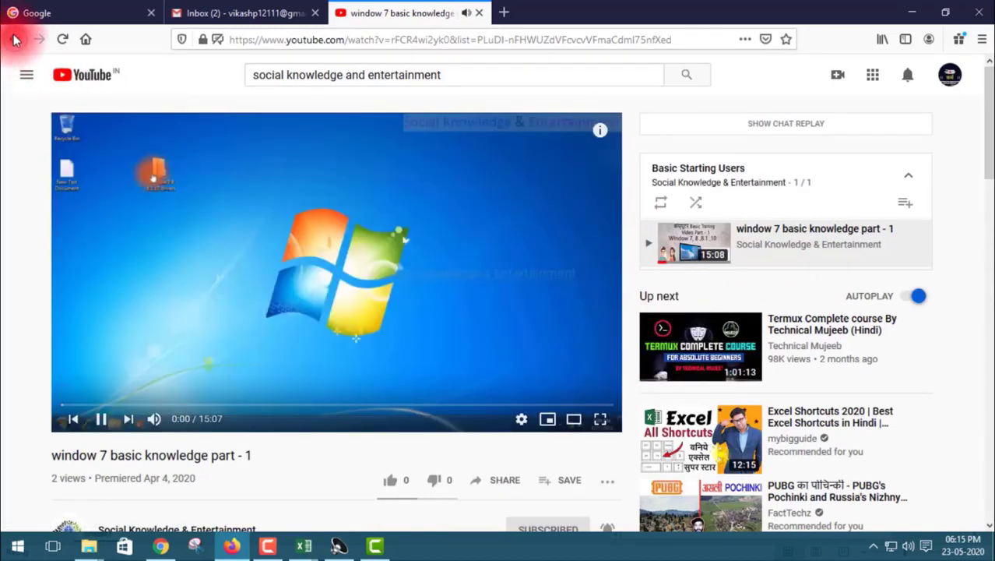
{"action": "left_click", "coordinate": [14, 38]}
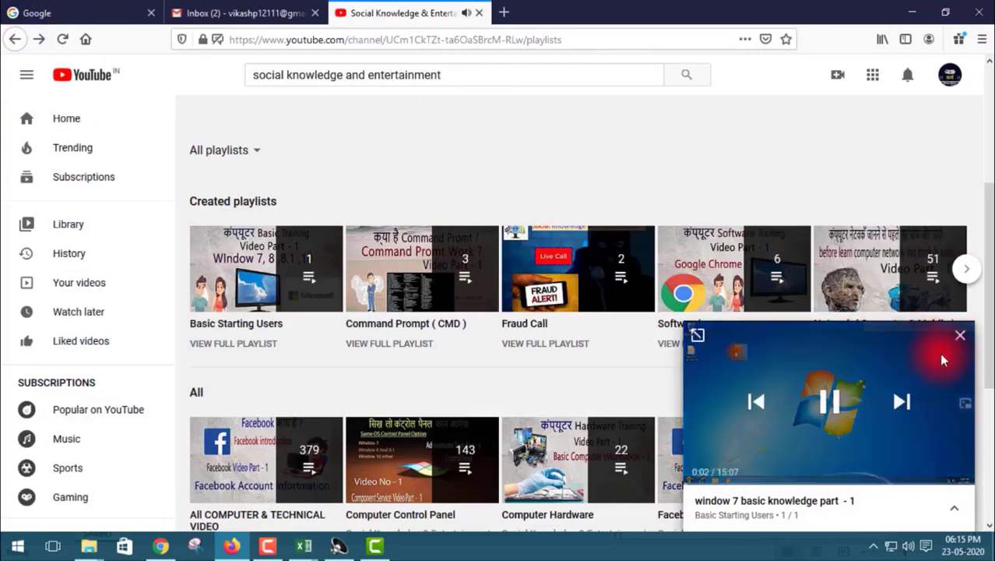
{"action": "left_click", "coordinate": [958, 343]}
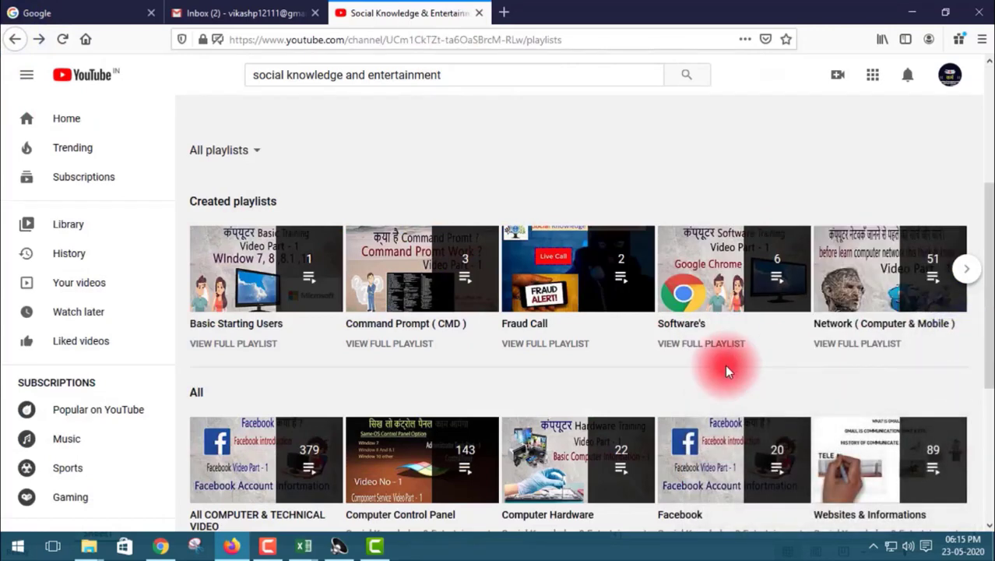
{"action": "mouse_move", "coordinate": [266, 268]}
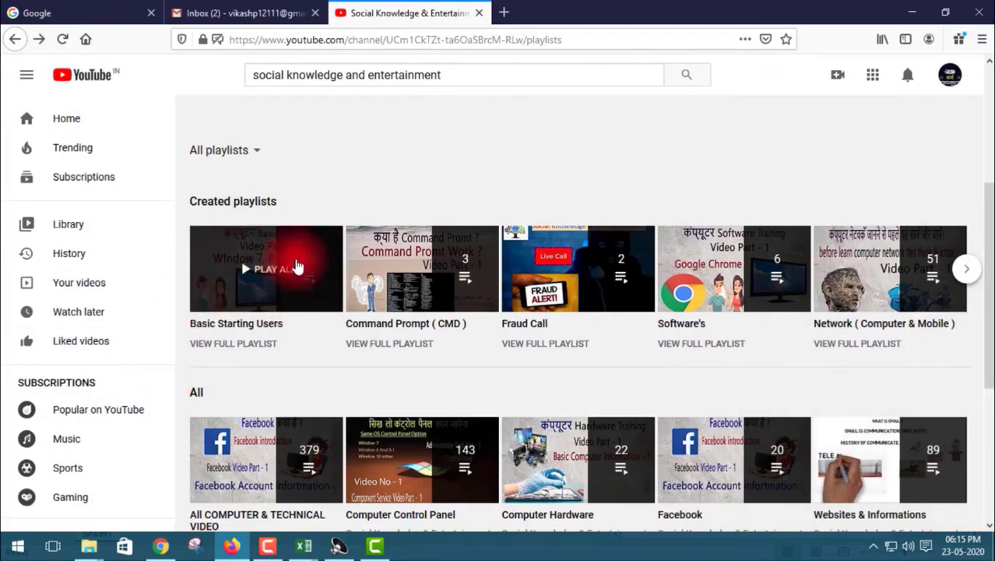
{"action": "scroll", "coordinate": [586, 366], "scroll_direction": "down", "scroll_amount": 3}
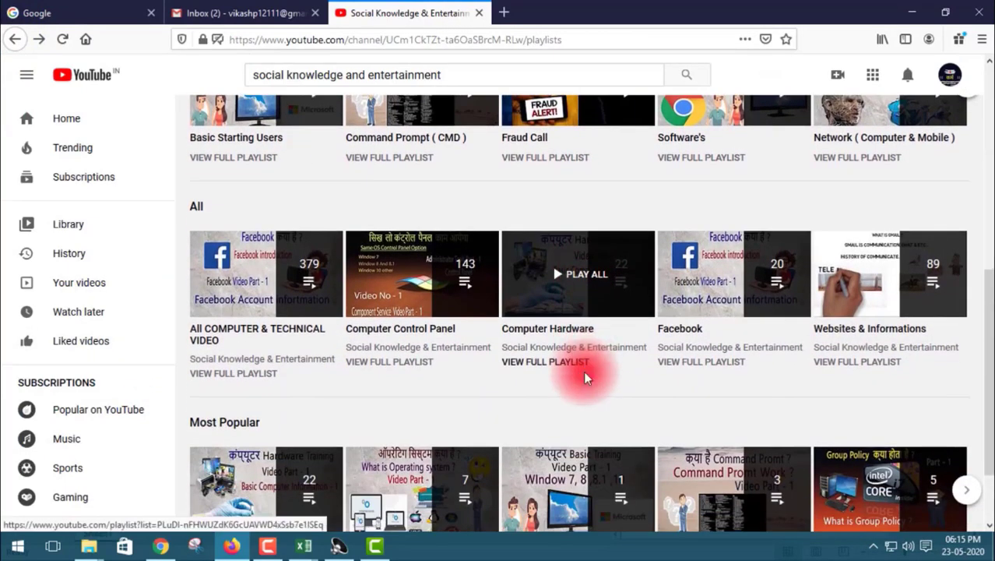
{"action": "scroll", "coordinate": [701, 372], "scroll_direction": "down", "scroll_amount": 2}
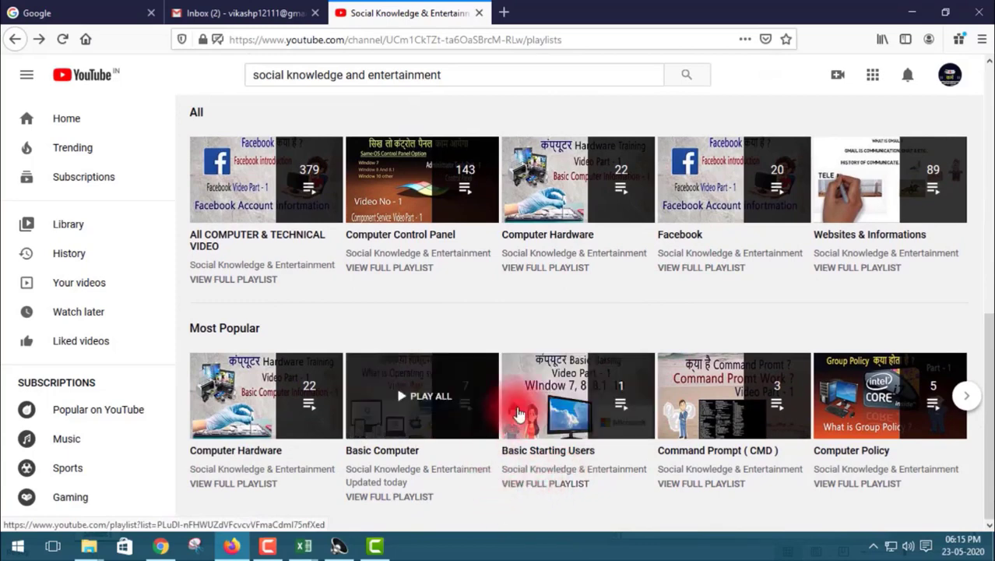
{"action": "mouse_move", "coordinate": [422, 487]}
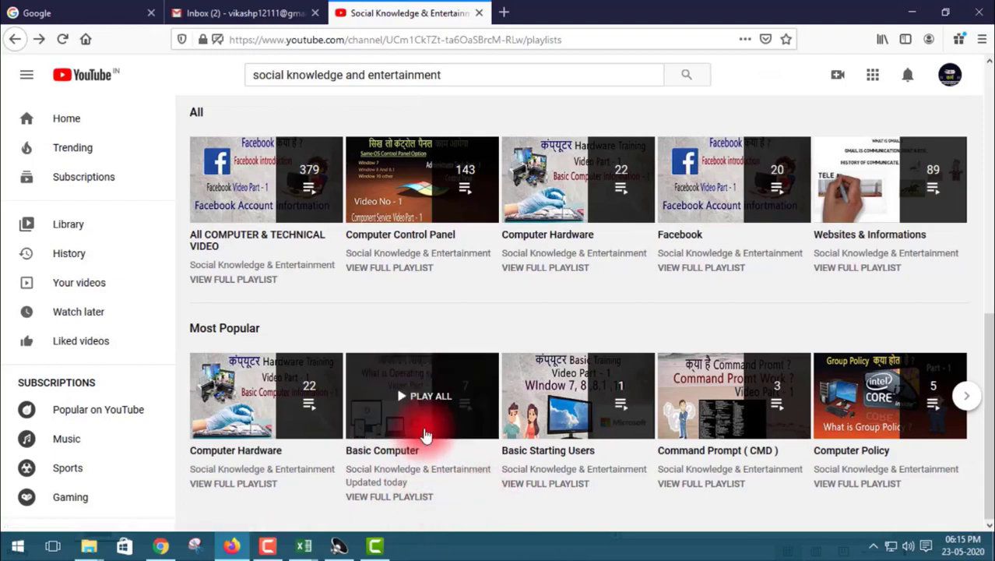
{"action": "scroll", "coordinate": [425, 433], "scroll_direction": "up", "scroll_amount": 2}
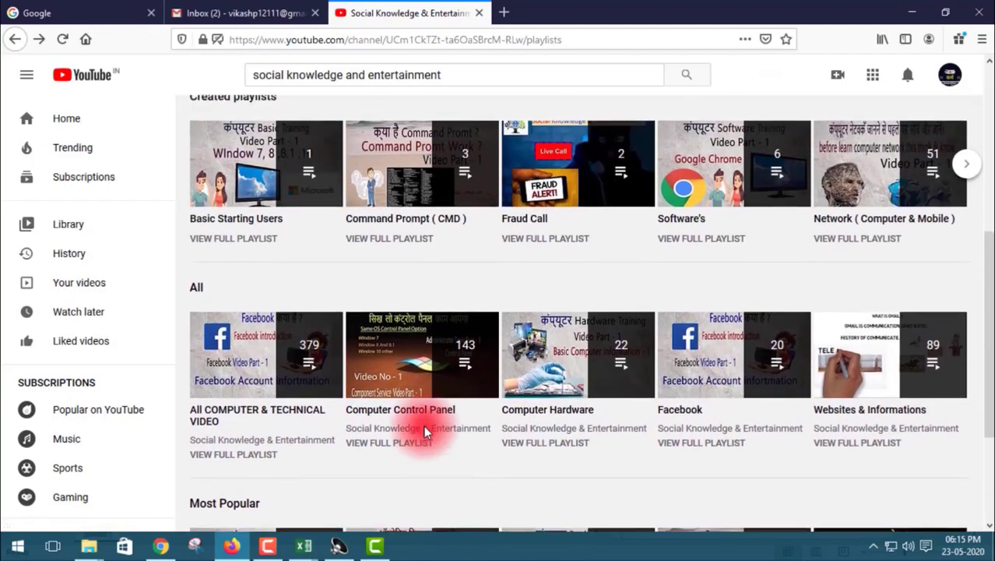
{"action": "scroll", "coordinate": [425, 434], "scroll_direction": "up", "scroll_amount": 3}
{"action": "scroll", "coordinate": [424, 435], "scroll_direction": "up", "scroll_amount": 1}
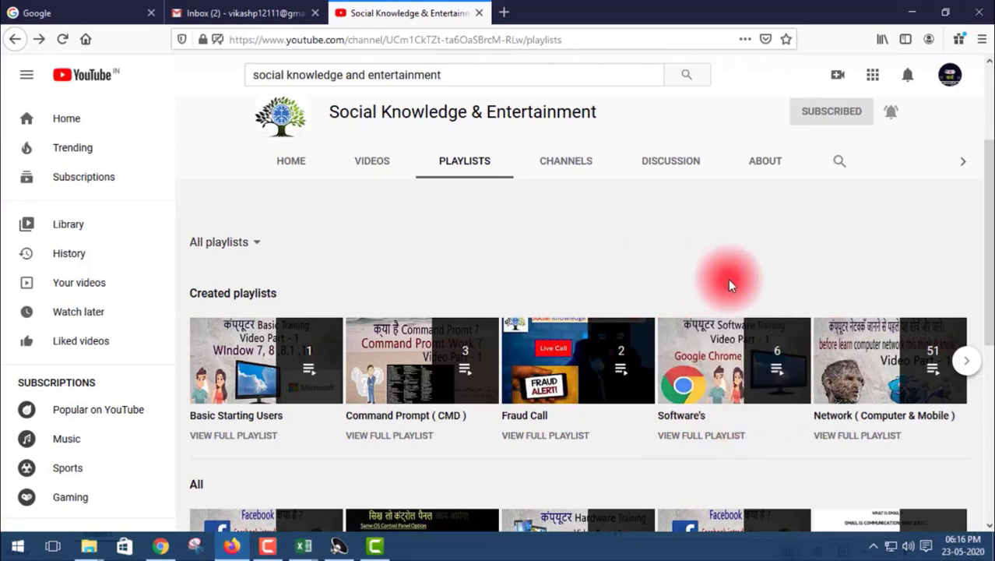
{"action": "mouse_move", "coordinate": [734, 360]}
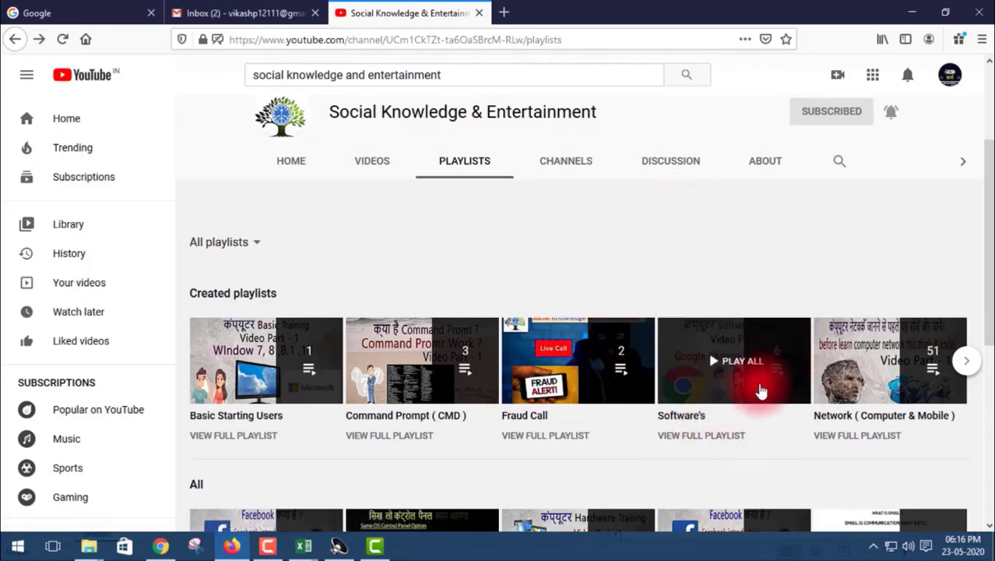
{"action": "scroll", "coordinate": [717, 374], "scroll_direction": "down", "scroll_amount": 1}
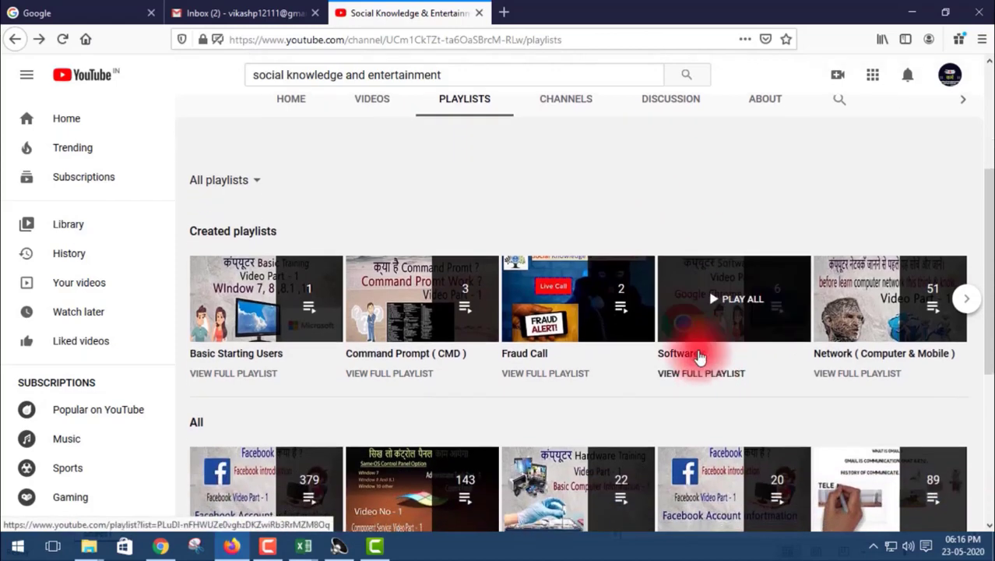
{"action": "scroll", "coordinate": [693, 346], "scroll_direction": "down", "scroll_amount": 3}
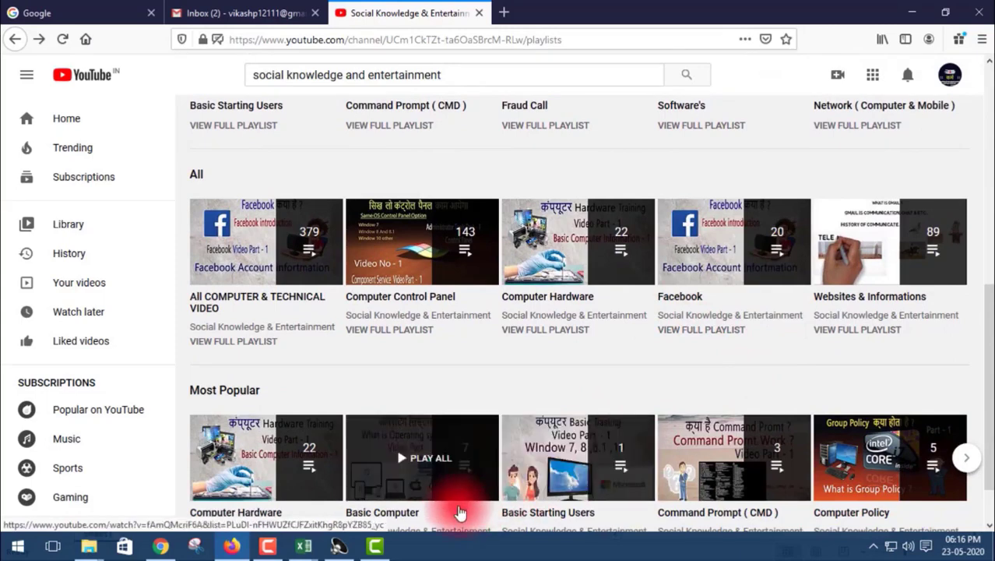
{"action": "scroll", "coordinate": [584, 322], "scroll_direction": "down", "scroll_amount": 1}
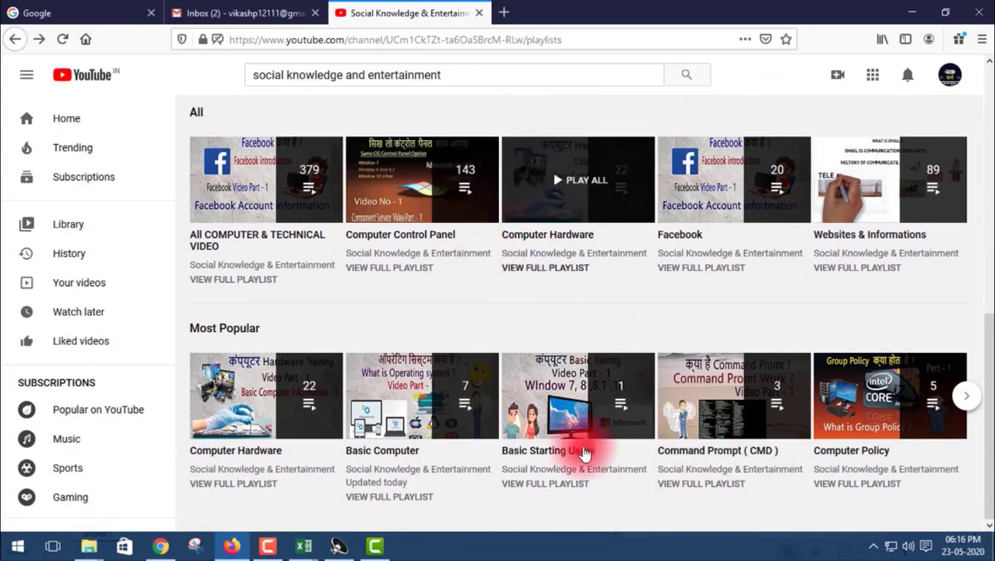
{"action": "left_click", "coordinate": [892, 199]}
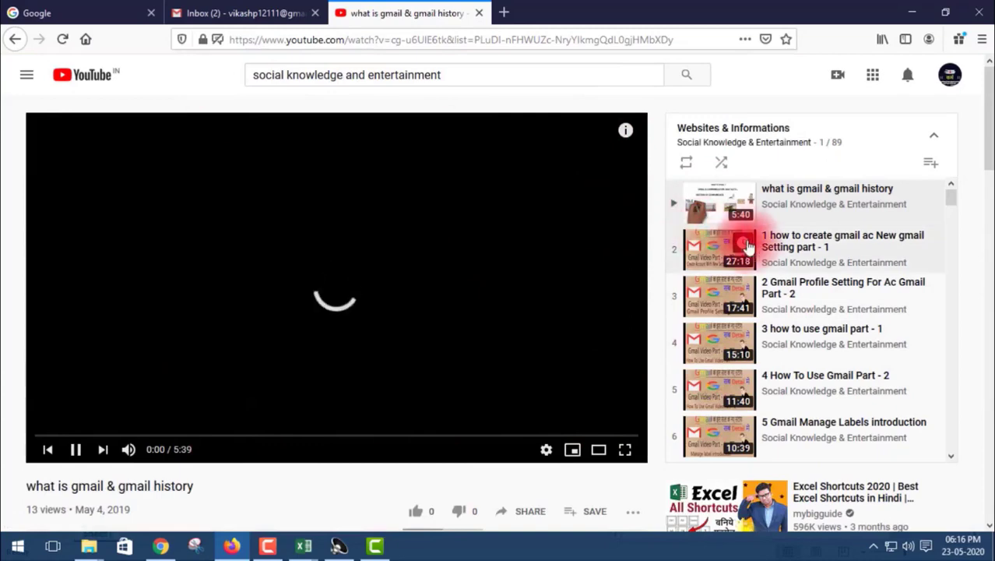
{"action": "scroll", "coordinate": [748, 248], "scroll_direction": "down", "scroll_amount": 2}
{"action": "scroll", "coordinate": [752, 257], "scroll_direction": "down", "scroll_amount": 4}
{"action": "scroll", "coordinate": [750, 266], "scroll_direction": "down", "scroll_amount": 6}
{"action": "scroll", "coordinate": [753, 268], "scroll_direction": "down", "scroll_amount": 3}
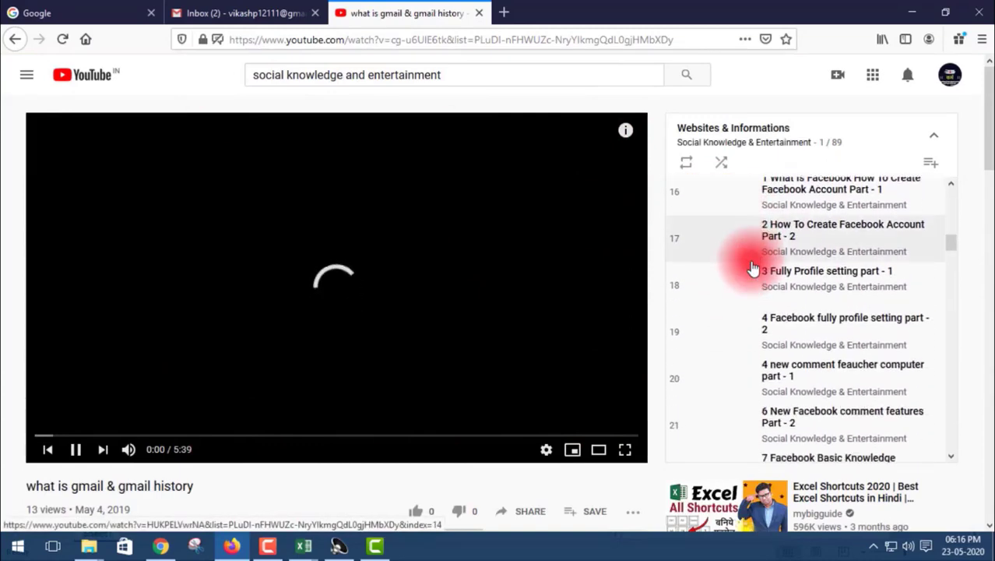
{"action": "scroll", "coordinate": [752, 265], "scroll_direction": "down", "scroll_amount": 3}
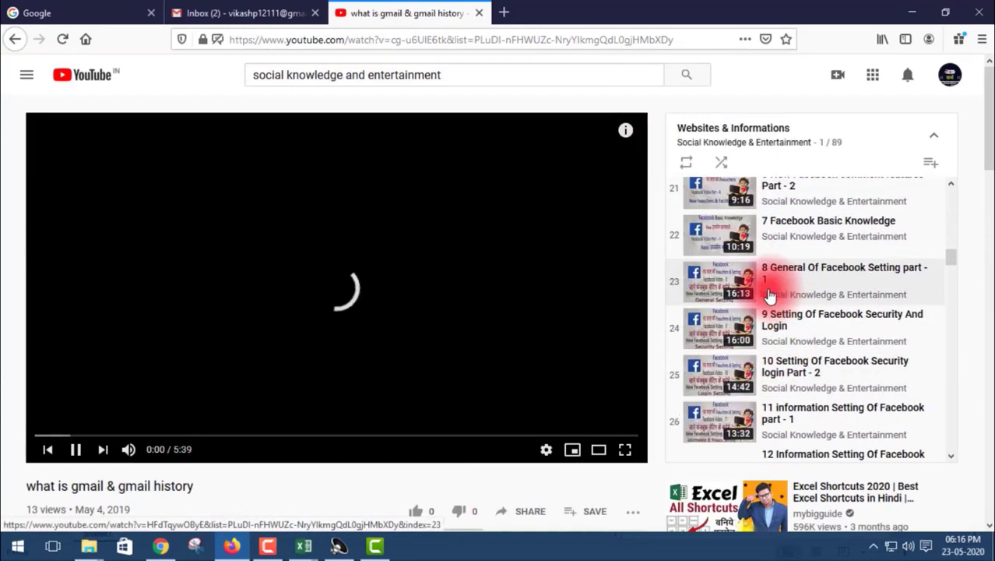
{"action": "scroll", "coordinate": [769, 292], "scroll_direction": "down", "scroll_amount": 3}
{"action": "scroll", "coordinate": [768, 290], "scroll_direction": "down", "scroll_amount": 3}
{"action": "scroll", "coordinate": [767, 289], "scroll_direction": "down", "scroll_amount": 3}
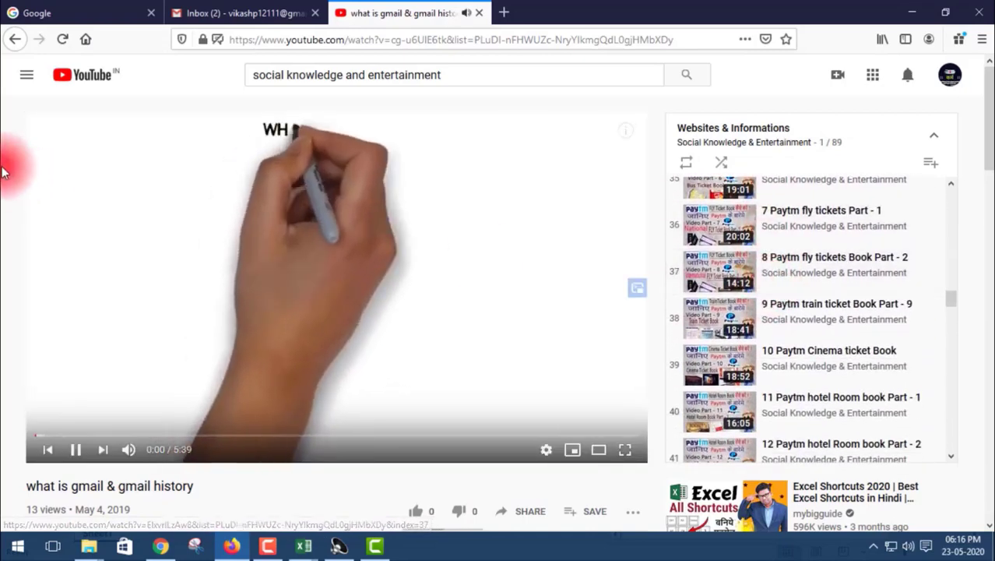
{"action": "left_click", "coordinate": [15, 39]}
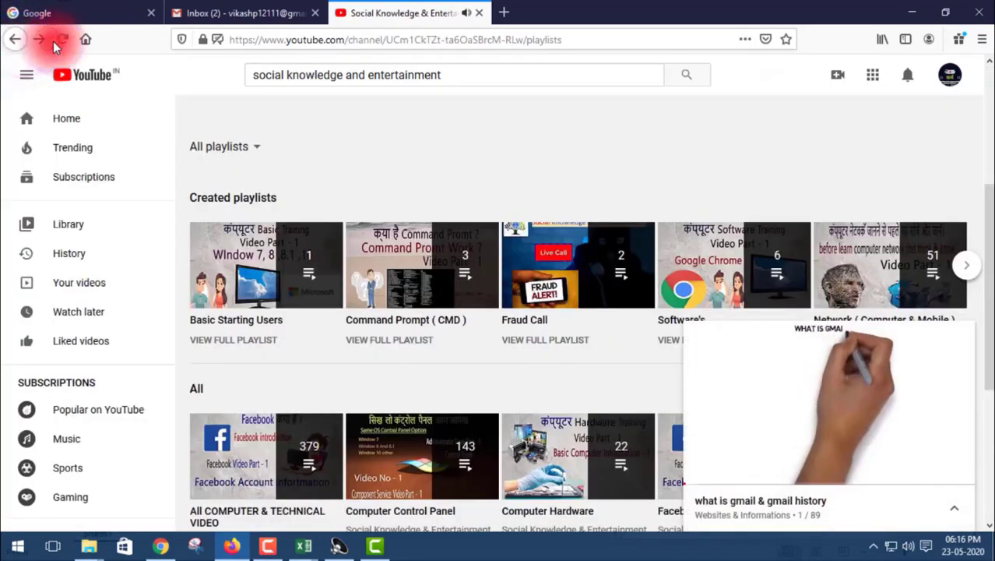
{"action": "mouse_move", "coordinate": [828, 401]}
{"action": "left_click", "coordinate": [963, 339]}
{"action": "mouse_move", "coordinate": [891, 265]}
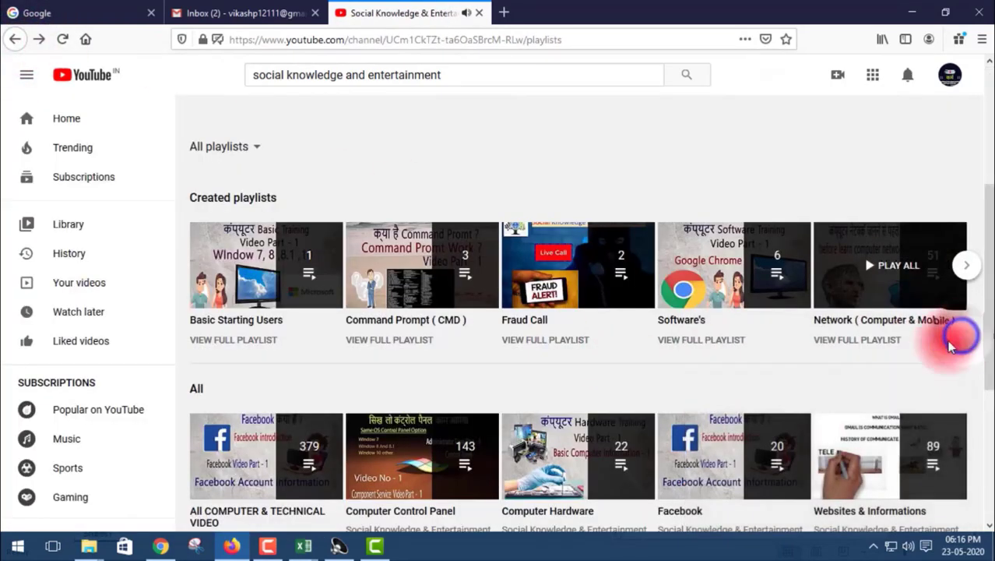
{"action": "scroll", "coordinate": [407, 305], "scroll_direction": "down", "scroll_amount": 3}
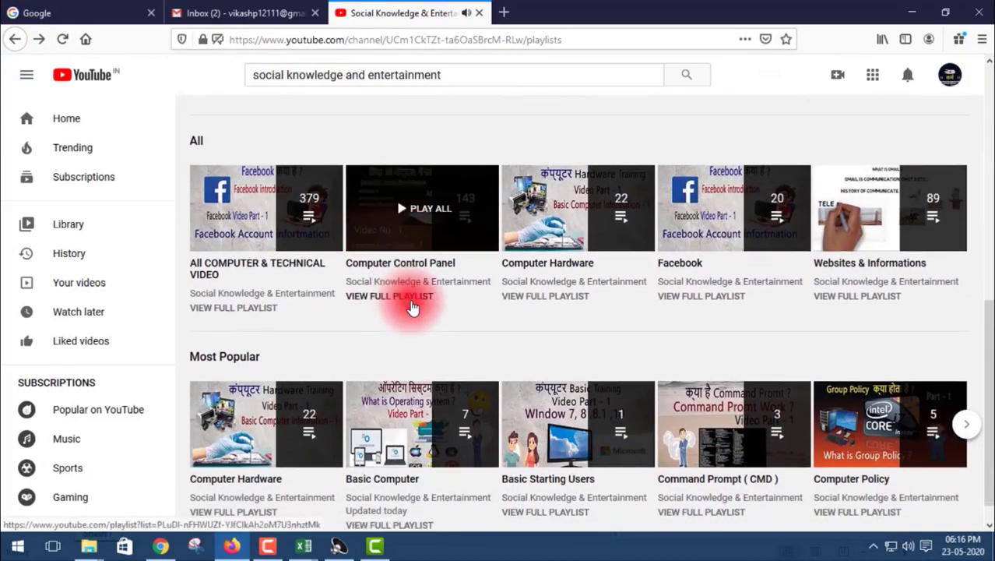
{"action": "scroll", "coordinate": [664, 305], "scroll_direction": "down", "scroll_amount": 1}
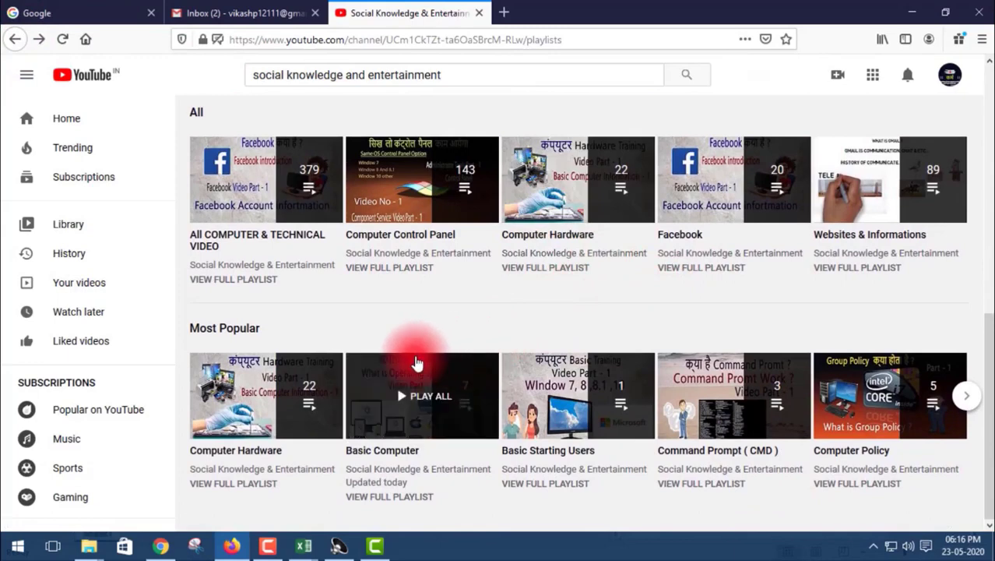
{"action": "scroll", "coordinate": [398, 292], "scroll_direction": "up", "scroll_amount": 1}
{"action": "scroll", "coordinate": [393, 285], "scroll_direction": "up", "scroll_amount": 1}
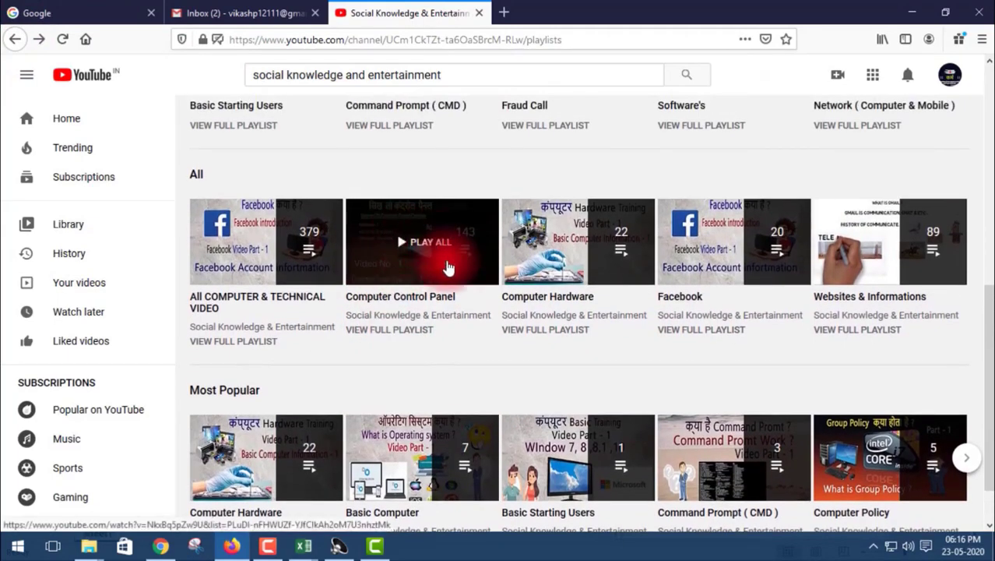
{"action": "left_click", "coordinate": [419, 298]}
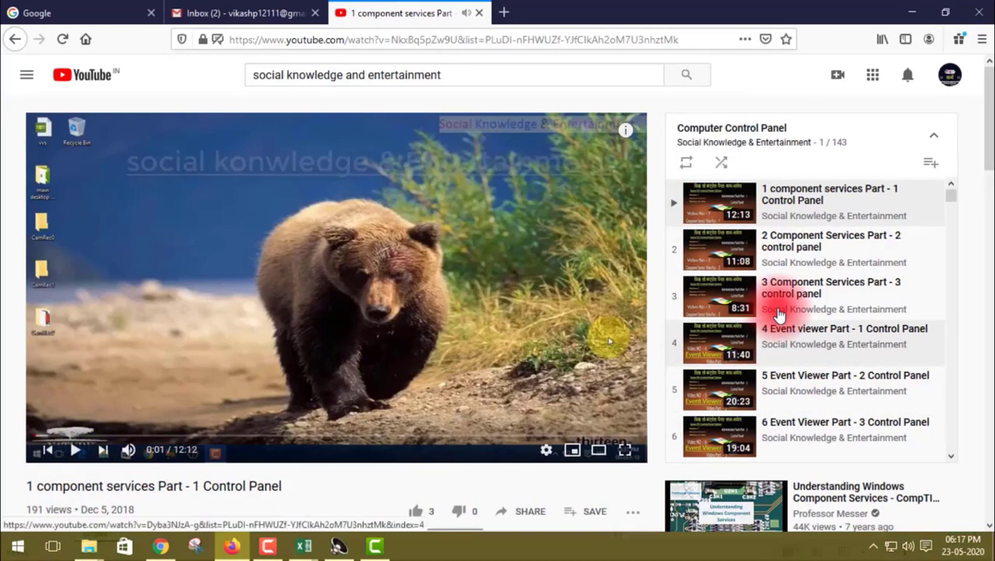
{"action": "scroll", "coordinate": [779, 303], "scroll_direction": "down", "scroll_amount": 3}
{"action": "scroll", "coordinate": [779, 284], "scroll_direction": "down", "scroll_amount": 3}
{"action": "scroll", "coordinate": [779, 285], "scroll_direction": "down", "scroll_amount": 4}
{"action": "scroll", "coordinate": [779, 282], "scroll_direction": "down", "scroll_amount": 2}
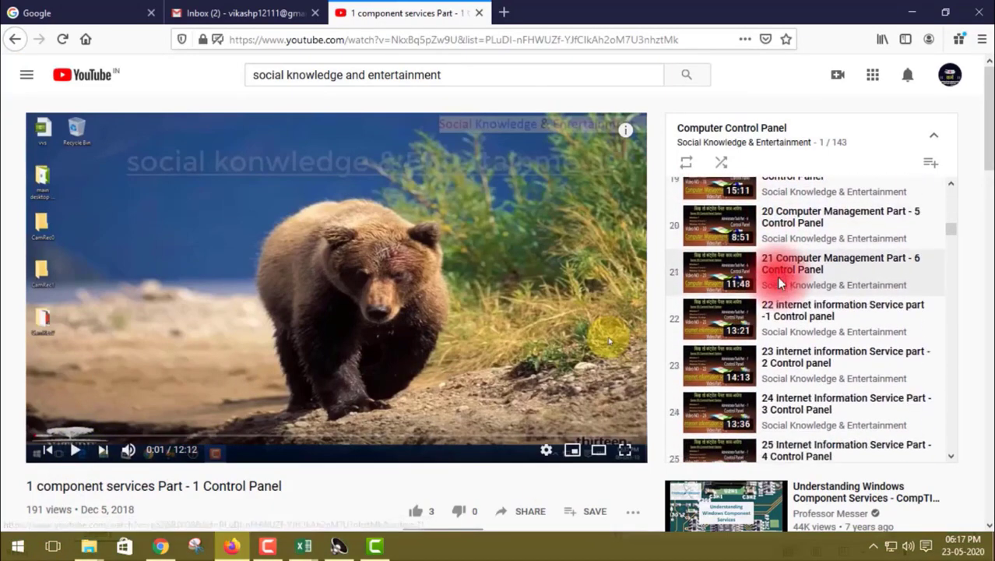
{"action": "scroll", "coordinate": [779, 283], "scroll_direction": "down", "scroll_amount": 2}
{"action": "left_click", "coordinate": [13, 43]}
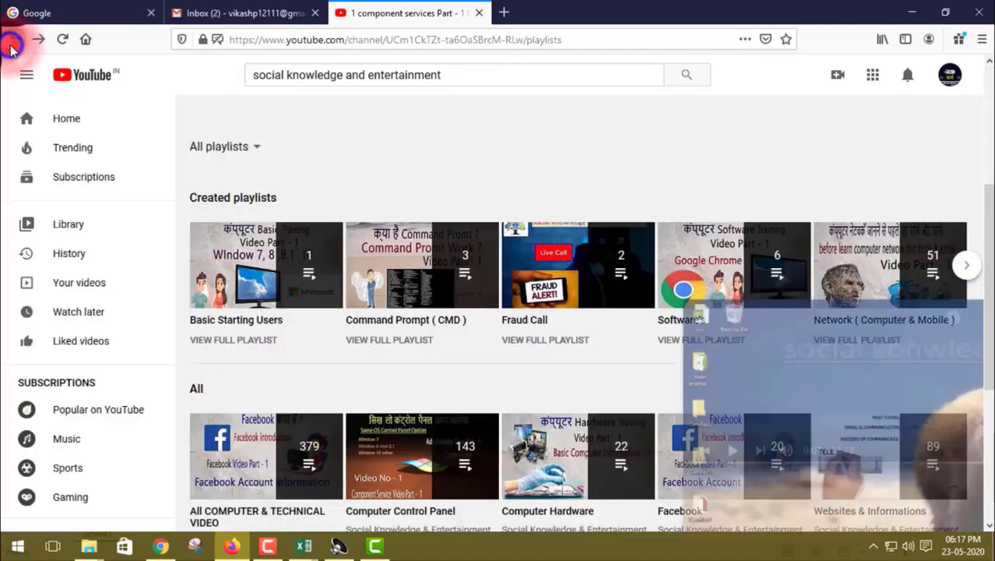
{"action": "left_click", "coordinate": [961, 341]}
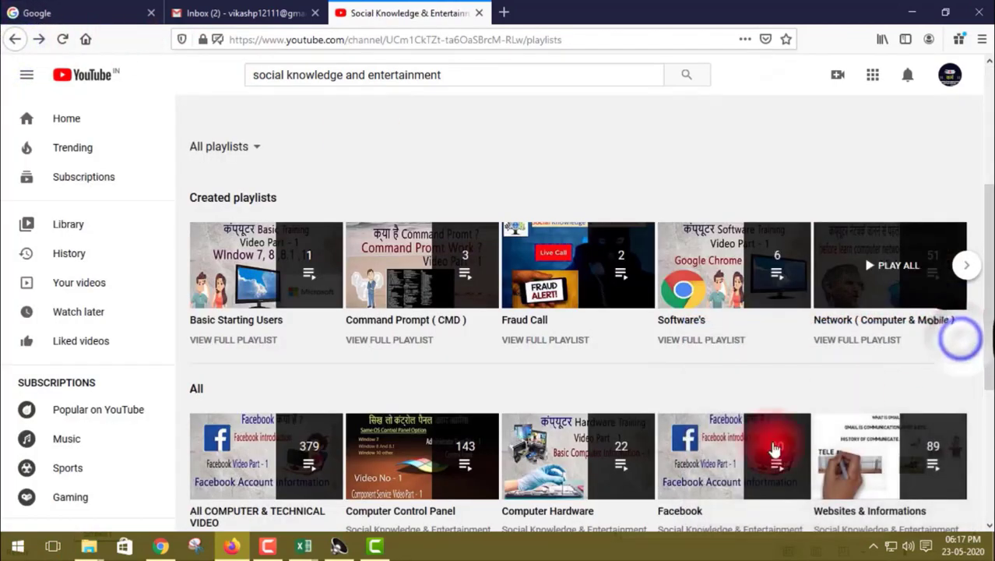
{"action": "scroll", "coordinate": [517, 372], "scroll_direction": "down", "scroll_amount": 3}
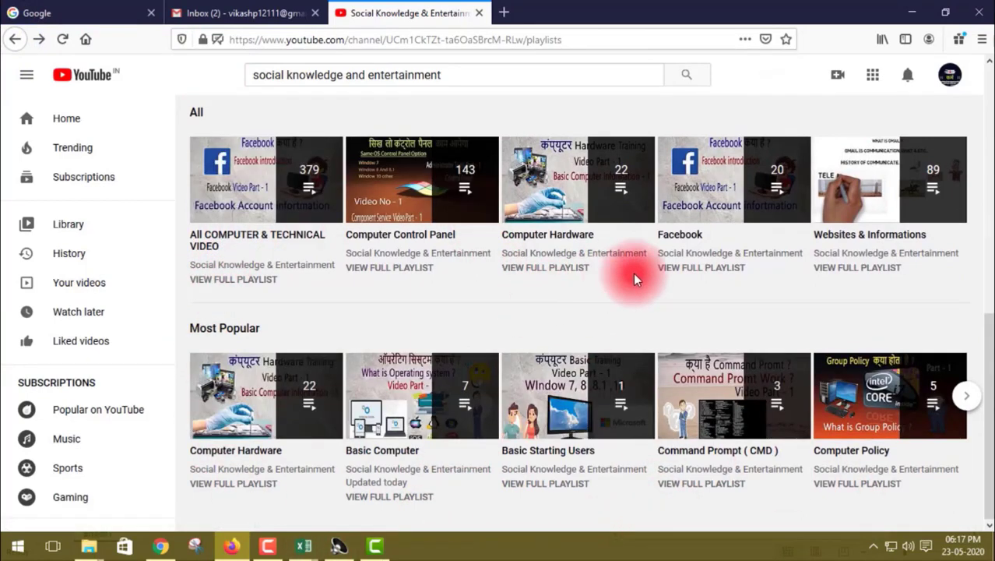
{"action": "scroll", "coordinate": [623, 459], "scroll_direction": "up", "scroll_amount": 1}
{"action": "scroll", "coordinate": [578, 418], "scroll_direction": "up", "scroll_amount": 4}
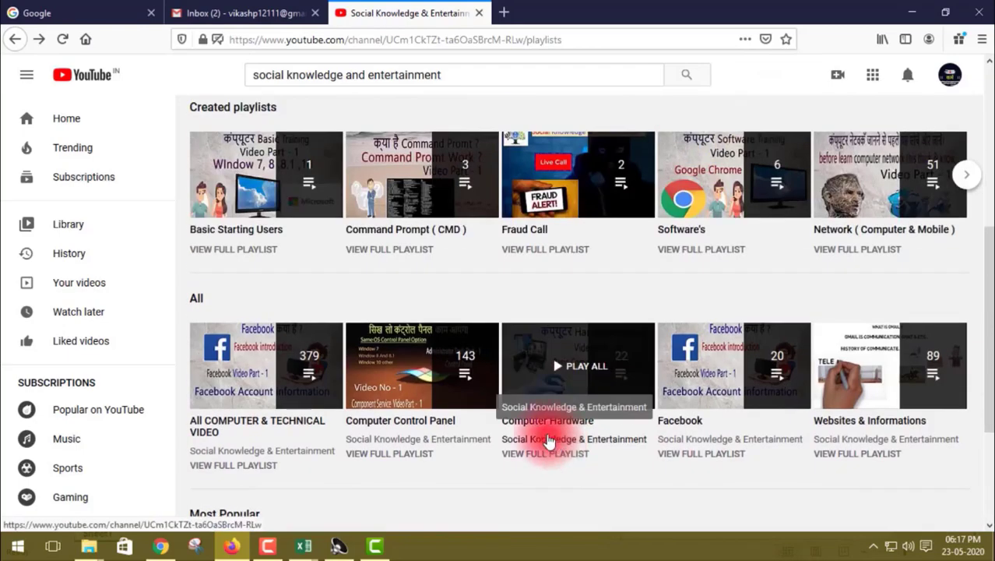
{"action": "left_click", "coordinate": [867, 193]}
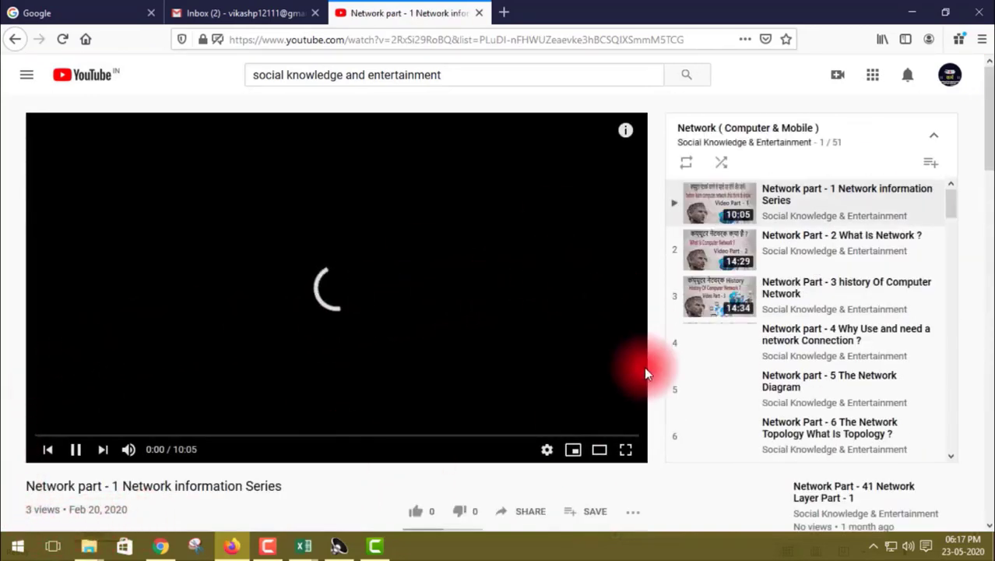
{"action": "scroll", "coordinate": [802, 312], "scroll_direction": "down", "scroll_amount": 3}
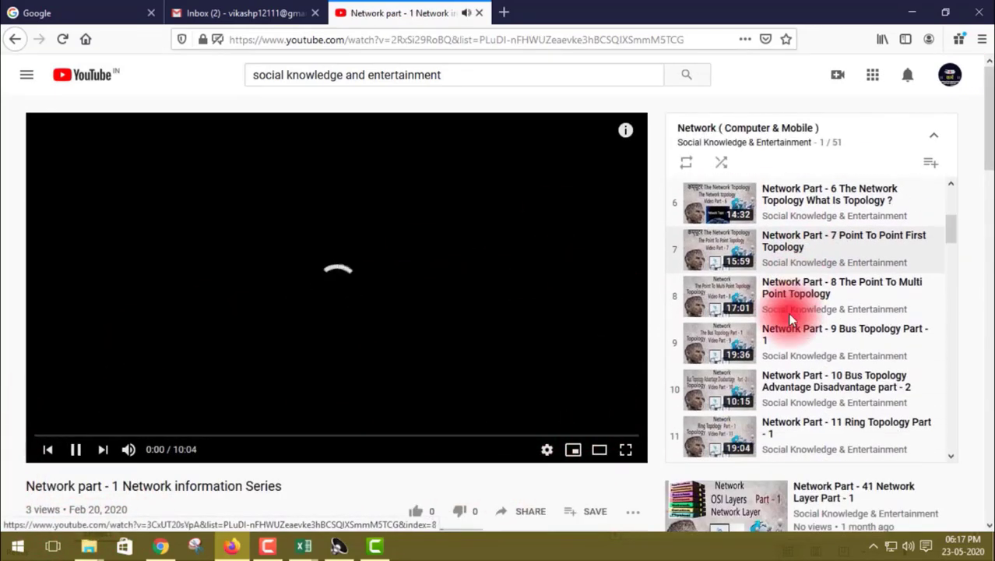
{"action": "left_click", "coordinate": [71, 459]}
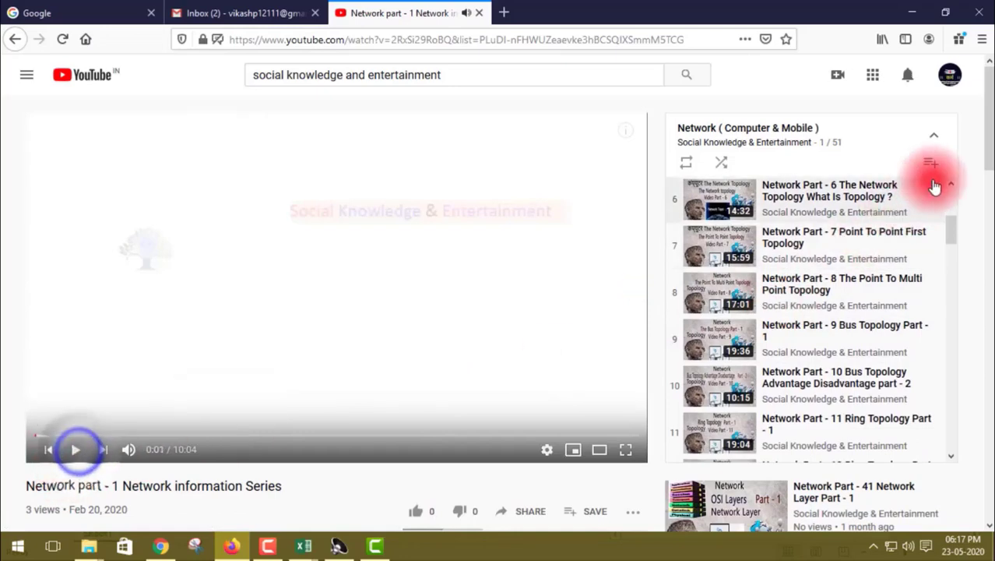
{"action": "scroll", "coordinate": [779, 277], "scroll_direction": "down", "scroll_amount": 4}
{"action": "scroll", "coordinate": [855, 293], "scroll_direction": "down", "scroll_amount": 2}
{"action": "scroll", "coordinate": [855, 292], "scroll_direction": "down", "scroll_amount": 2}
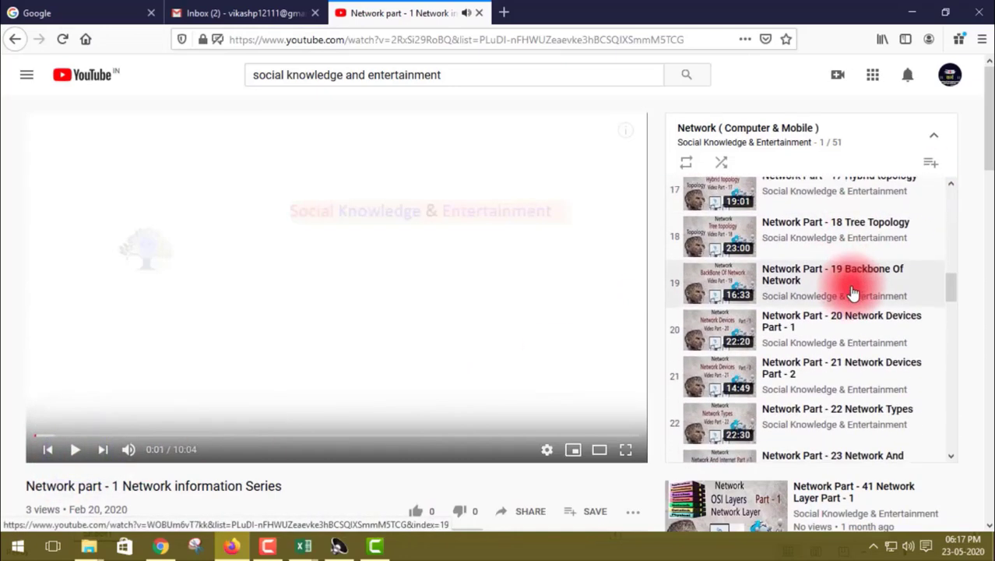
{"action": "scroll", "coordinate": [854, 293], "scroll_direction": "down", "scroll_amount": 3}
{"action": "scroll", "coordinate": [855, 293], "scroll_direction": "down", "scroll_amount": 3}
{"action": "scroll", "coordinate": [855, 292], "scroll_direction": "up", "scroll_amount": 2}
{"action": "scroll", "coordinate": [855, 293], "scroll_direction": "up", "scroll_amount": 5}
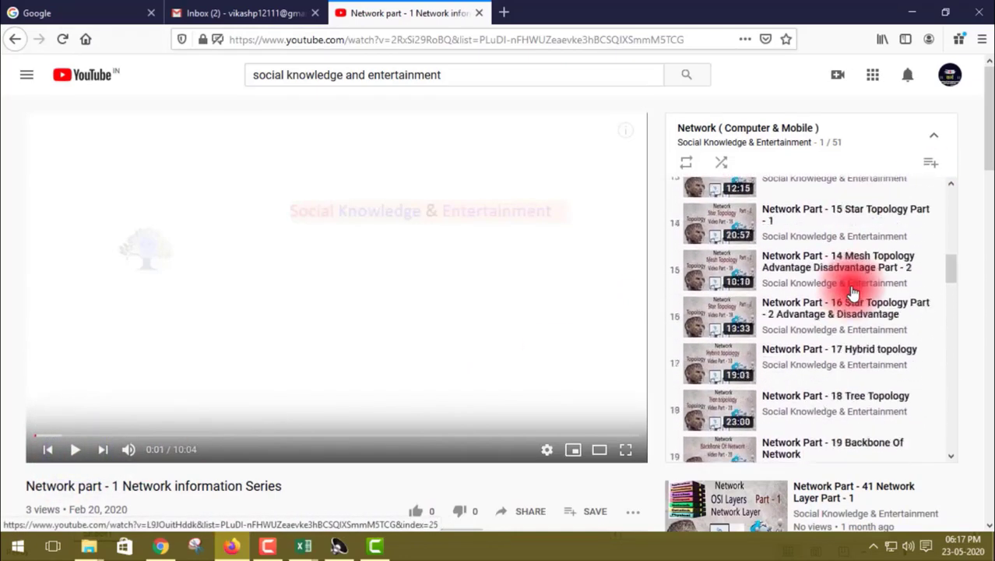
{"action": "scroll", "coordinate": [855, 293], "scroll_direction": "up", "scroll_amount": 4}
{"action": "scroll", "coordinate": [854, 293], "scroll_direction": "up", "scroll_amount": 2}
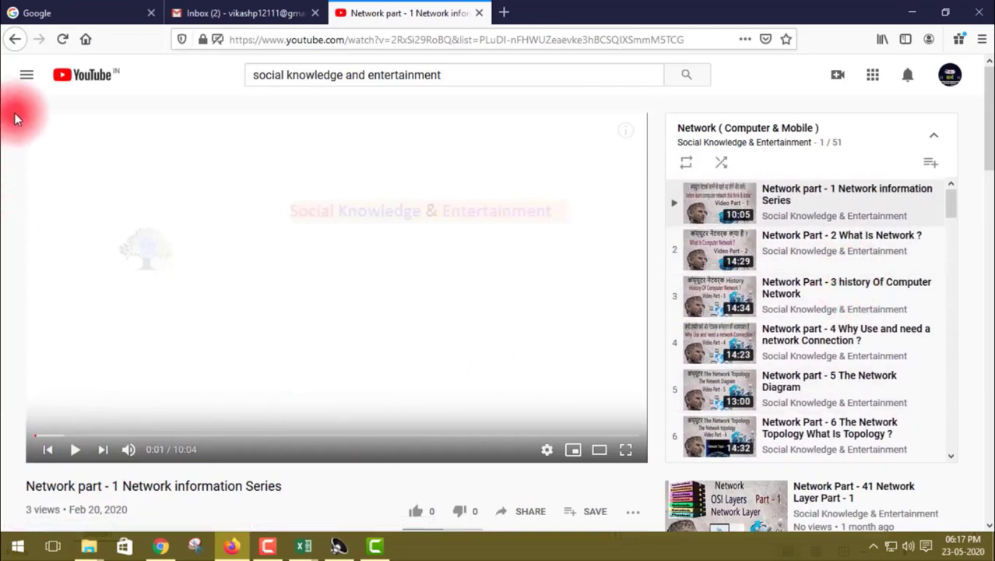
{"action": "left_click", "coordinate": [19, 41]}
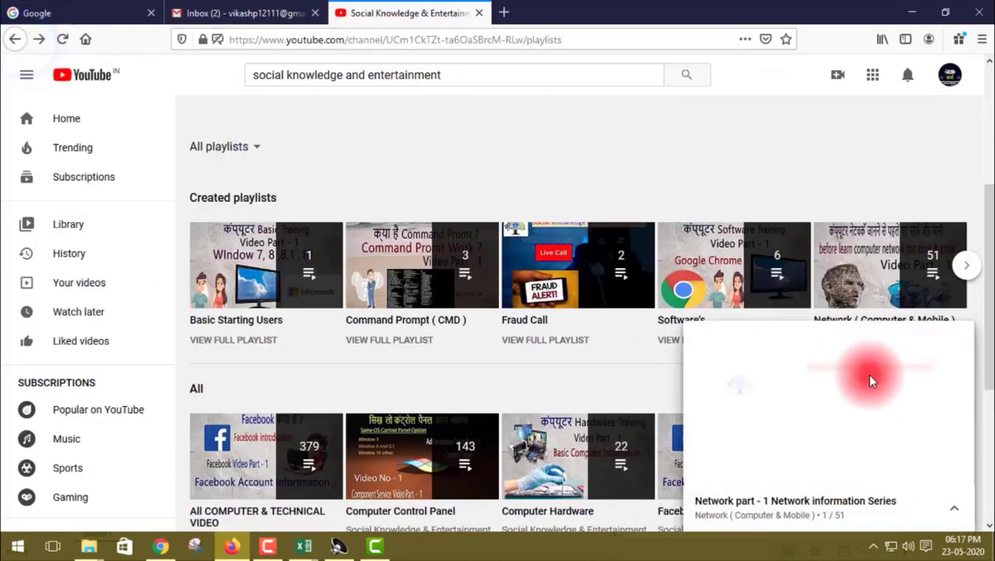
{"action": "left_click", "coordinate": [964, 341]}
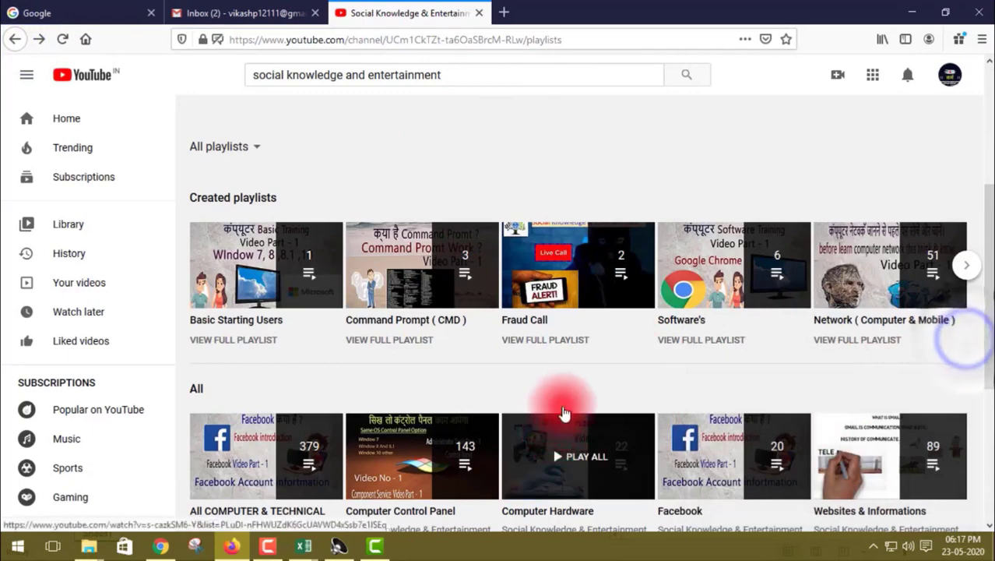
{"action": "scroll", "coordinate": [421, 392], "scroll_direction": "down", "scroll_amount": 3}
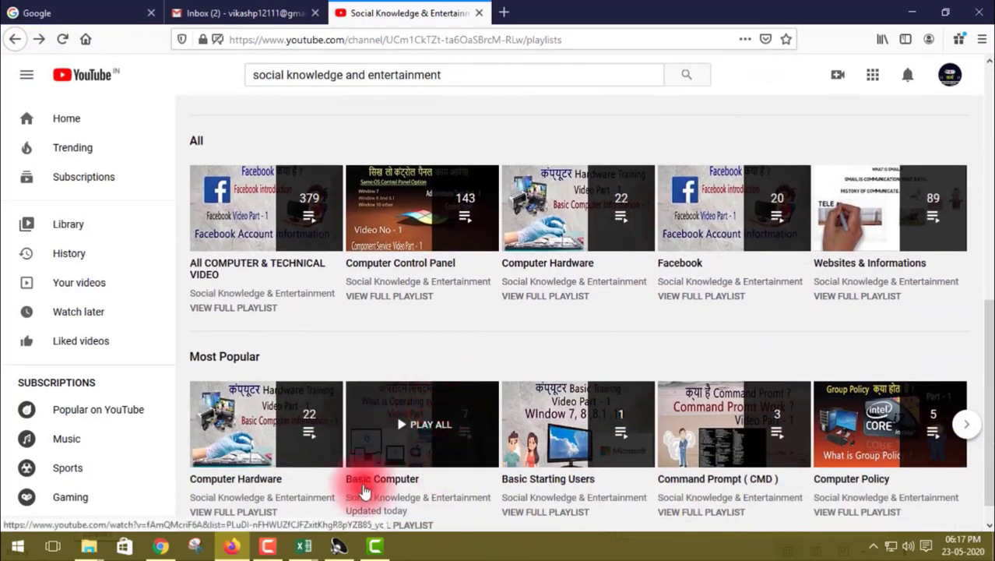
{"action": "left_click", "coordinate": [267, 433]}
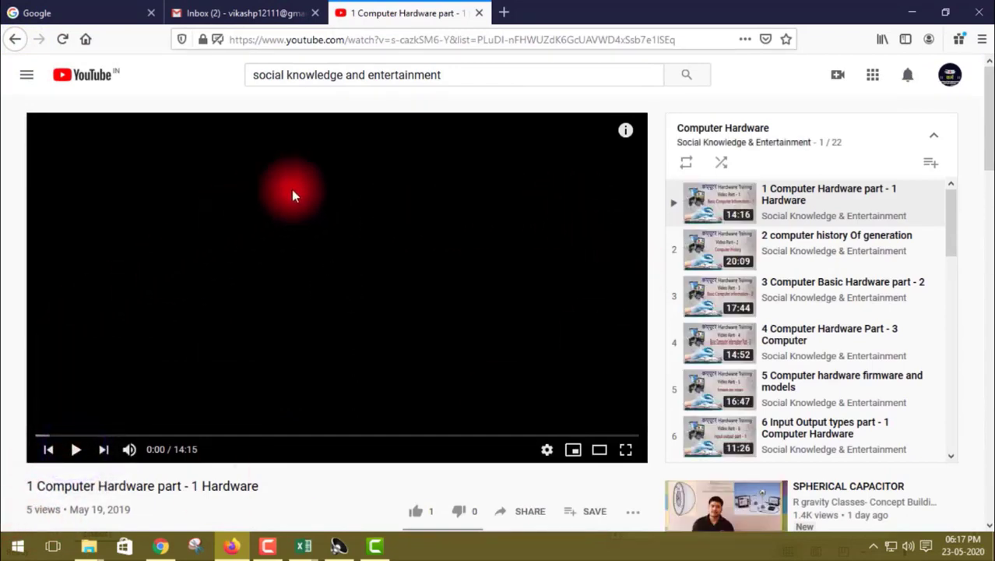
{"action": "scroll", "coordinate": [740, 288], "scroll_direction": "down", "scroll_amount": 4}
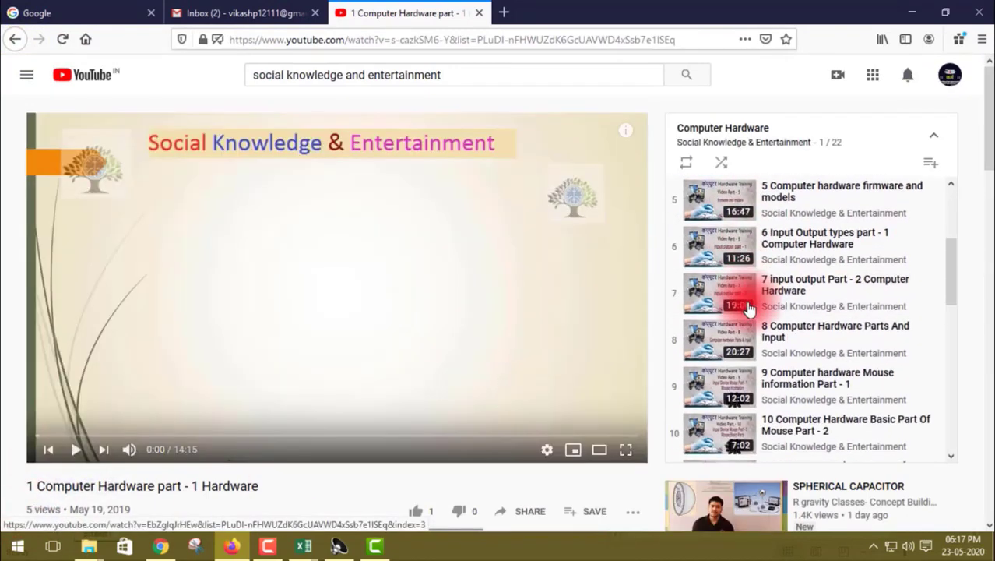
{"action": "scroll", "coordinate": [724, 292], "scroll_direction": "down", "scroll_amount": 6}
{"action": "scroll", "coordinate": [744, 311], "scroll_direction": "down", "scroll_amount": 3}
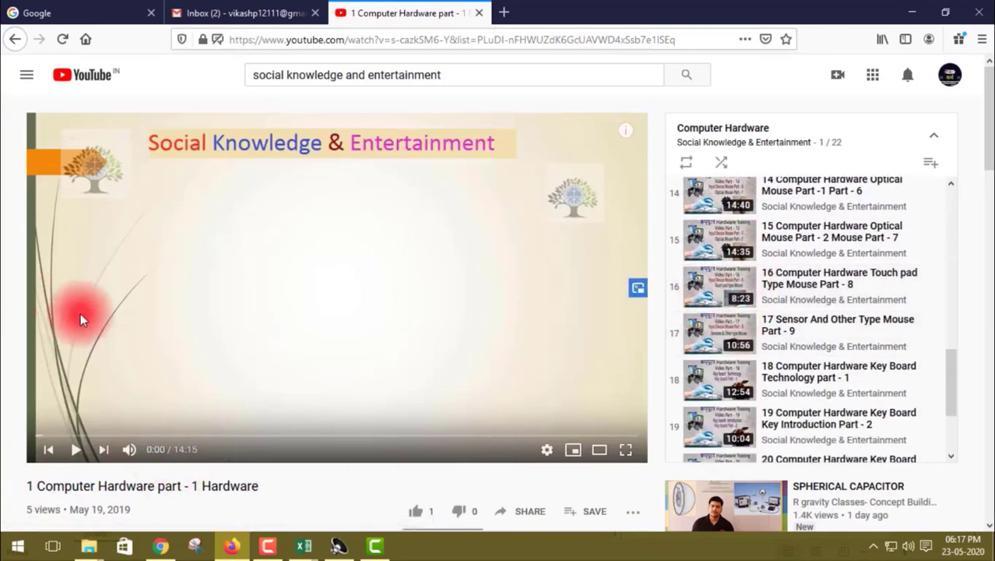
{"action": "left_click", "coordinate": [14, 44]}
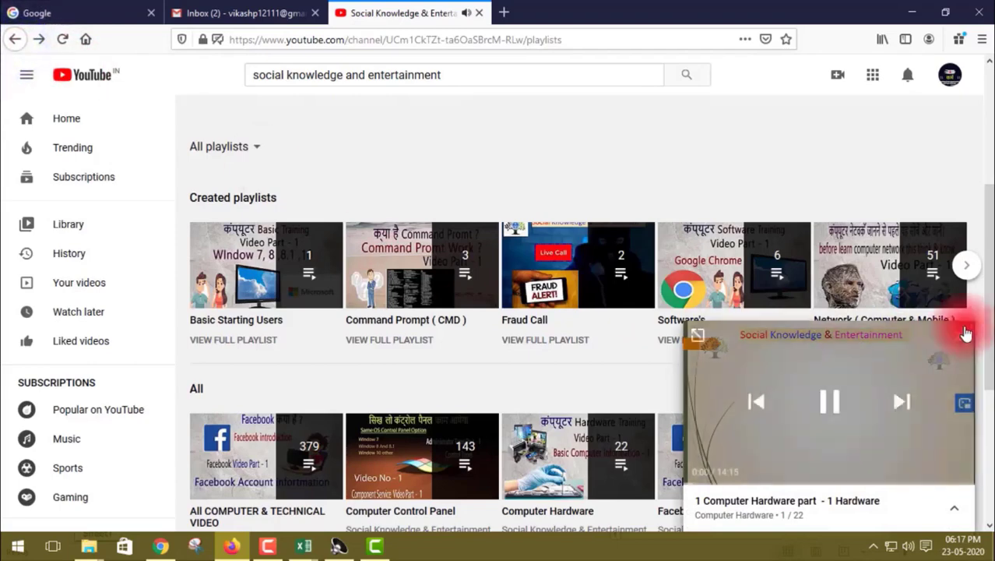
{"action": "left_click", "coordinate": [958, 336]}
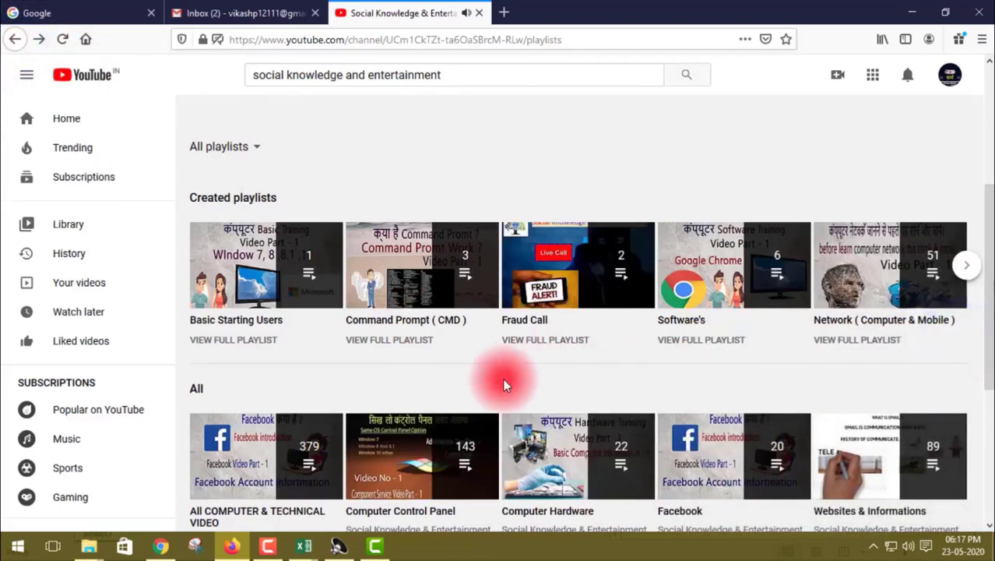